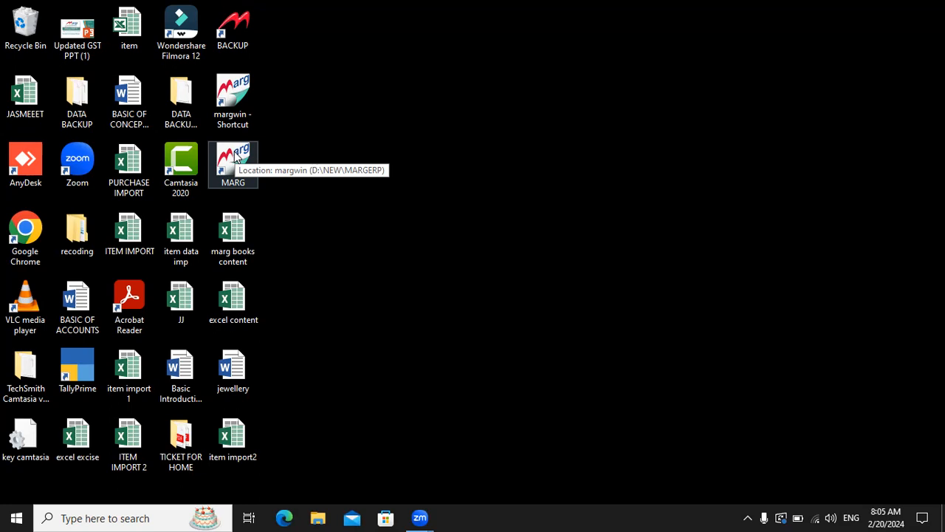
right_click(493, 89)
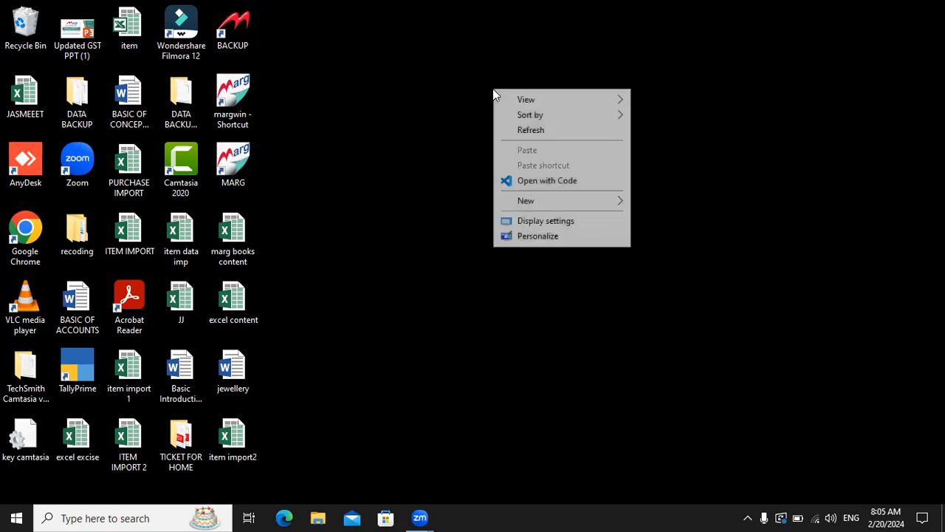
left_click(534, 130)
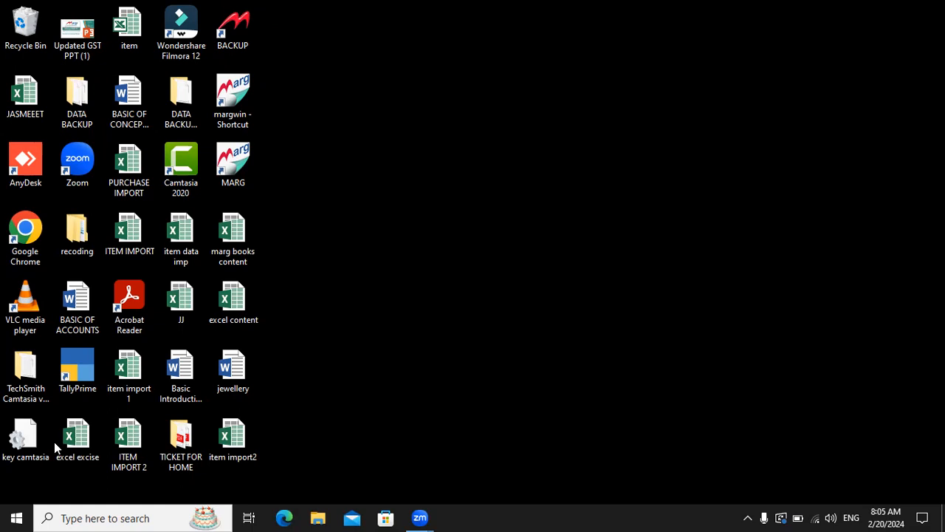
right_click(278, 301)
left_click(339, 341)
right_click(340, 343)
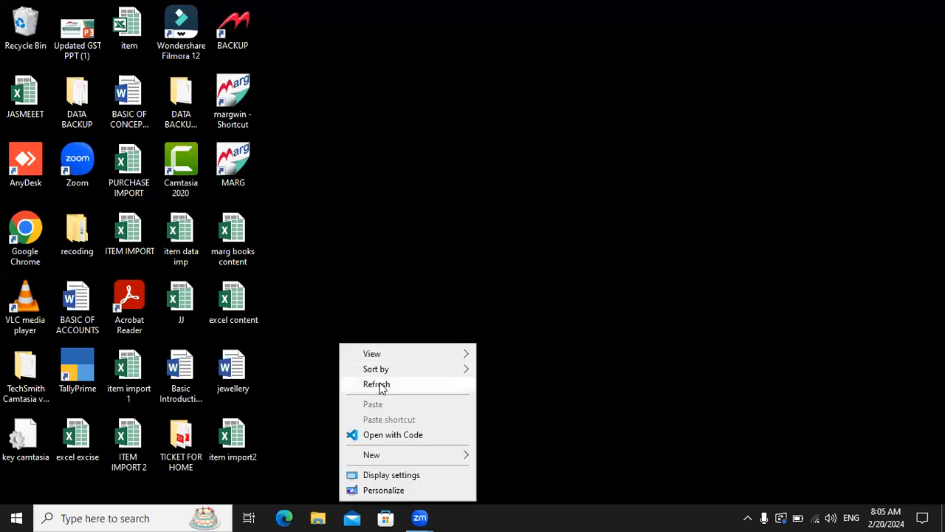
left_click(381, 386)
Launch Marg ERP from the MARG shortcut and dismiss the missing help file alert and the MARGMART website setup.
double_click(243, 167)
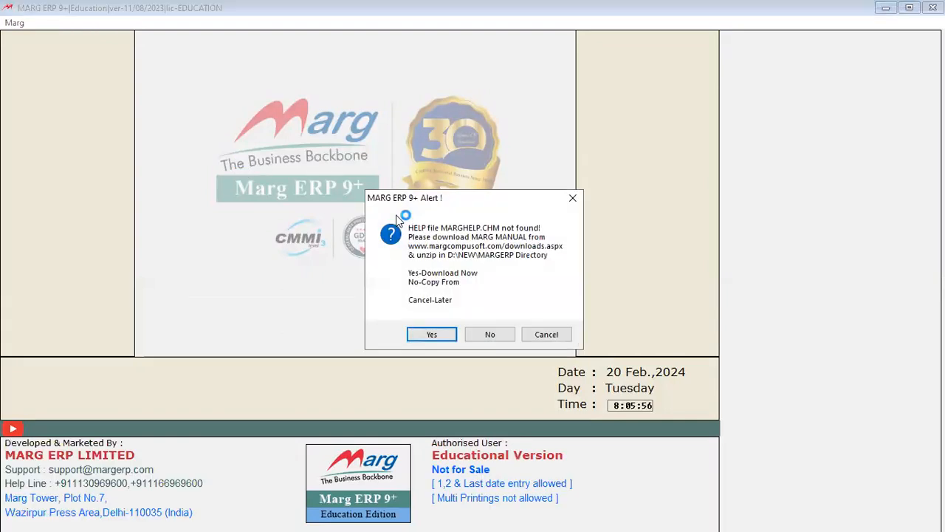
left_click(483, 334)
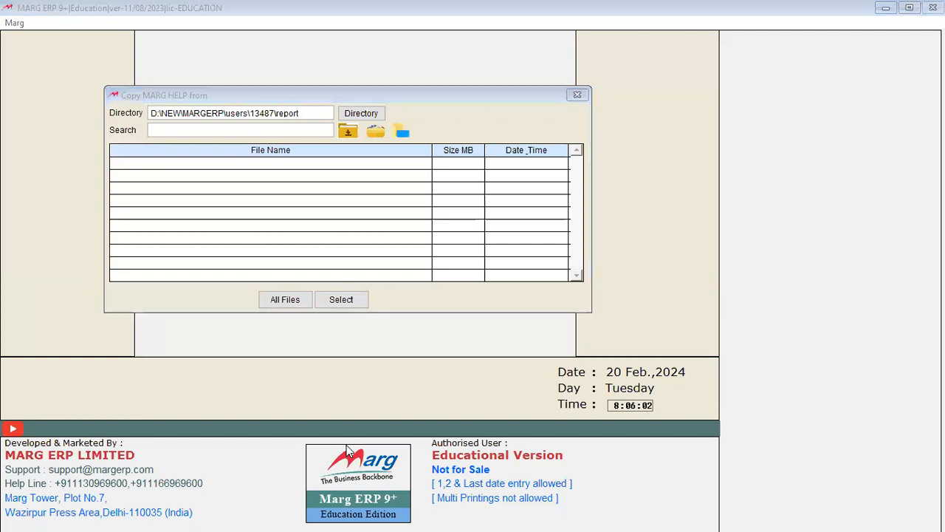
left_click(577, 95)
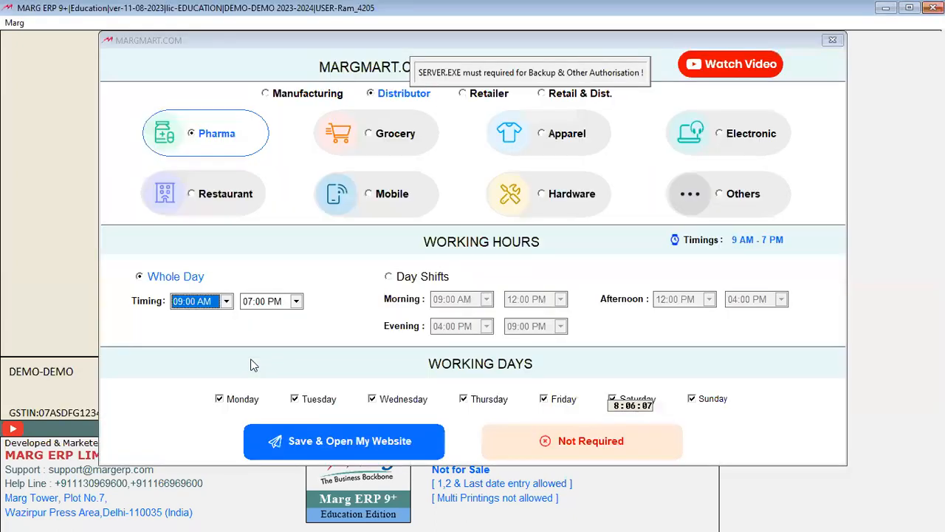
key("Escape")
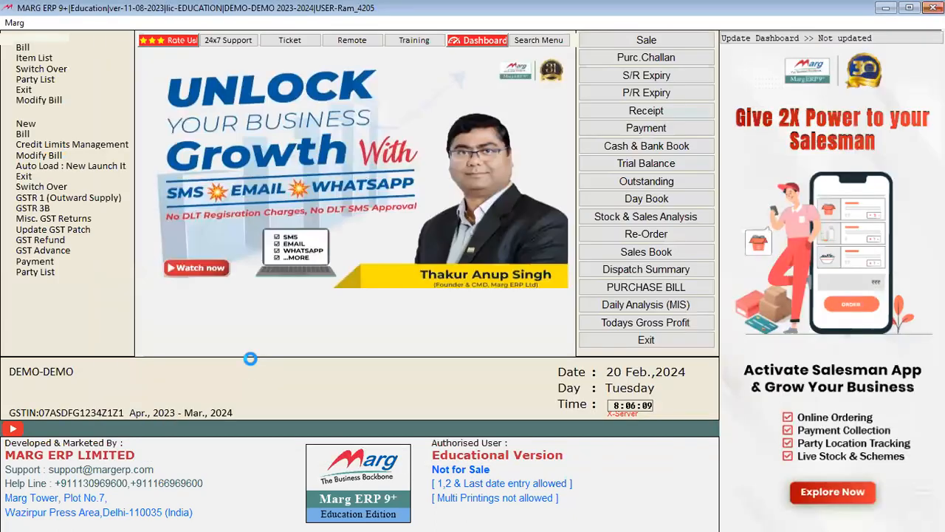
Examine the Other Detail settings of the customer listed directly below ADVANCE SALARY in a new sale entry, and return to the main screen.
key("Return")
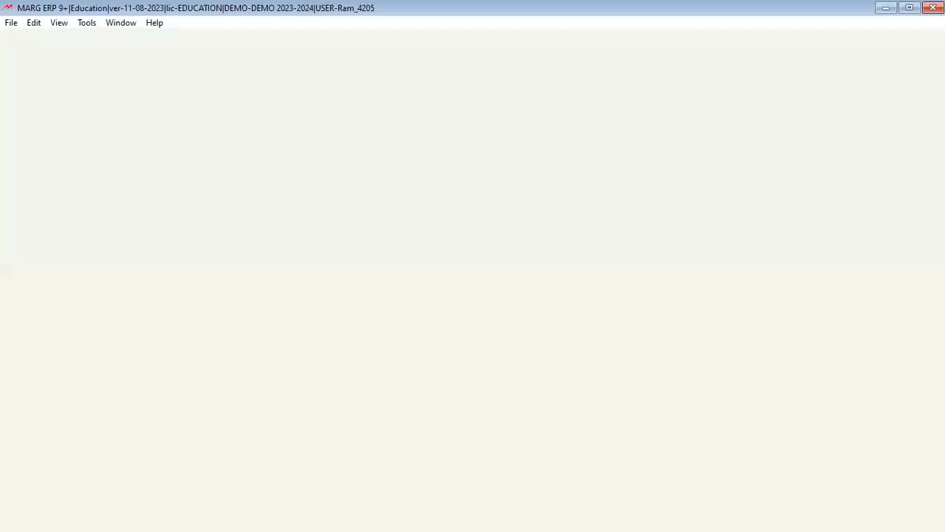
key("Down")
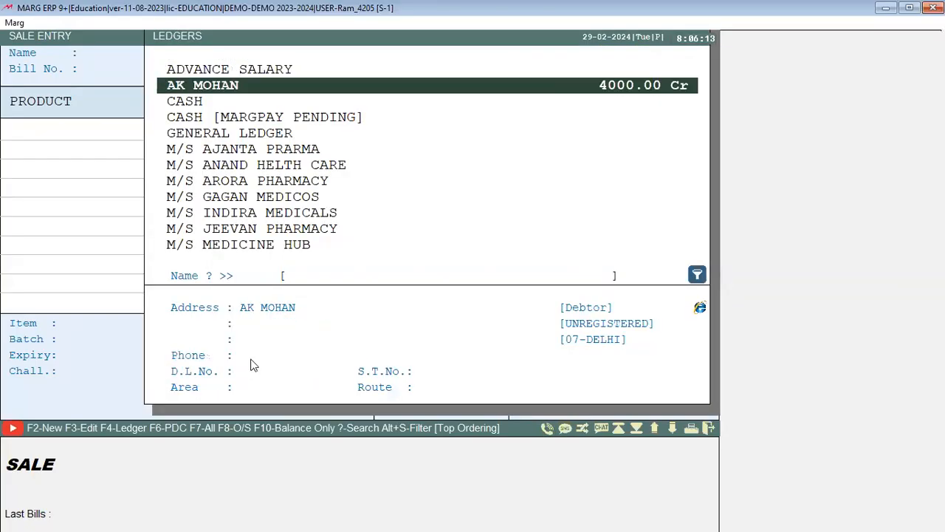
key("F3")
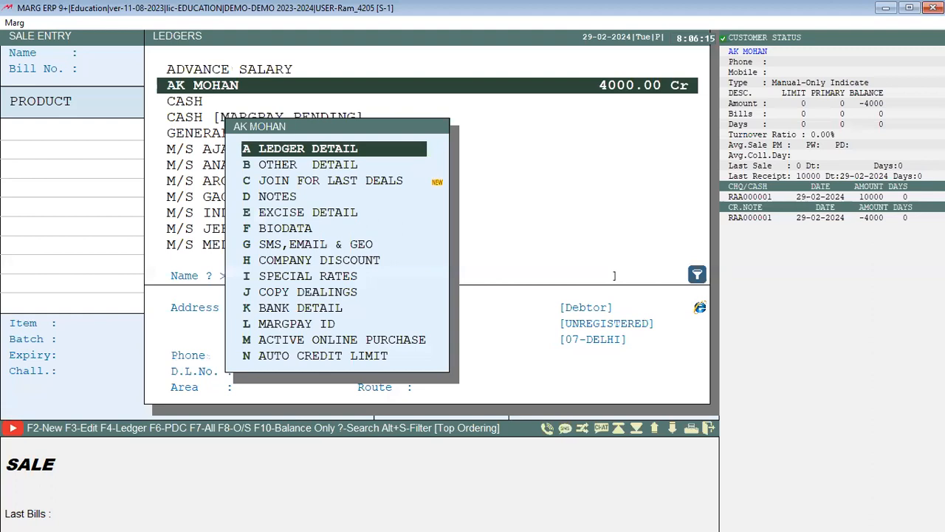
key("Down")
key("Return")
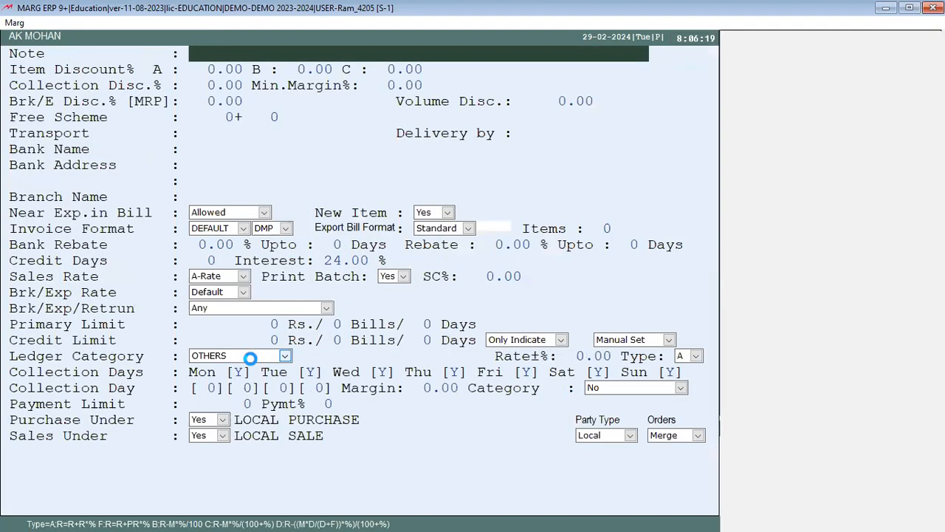
key("Escape")
key("Escape")
key("Escape")
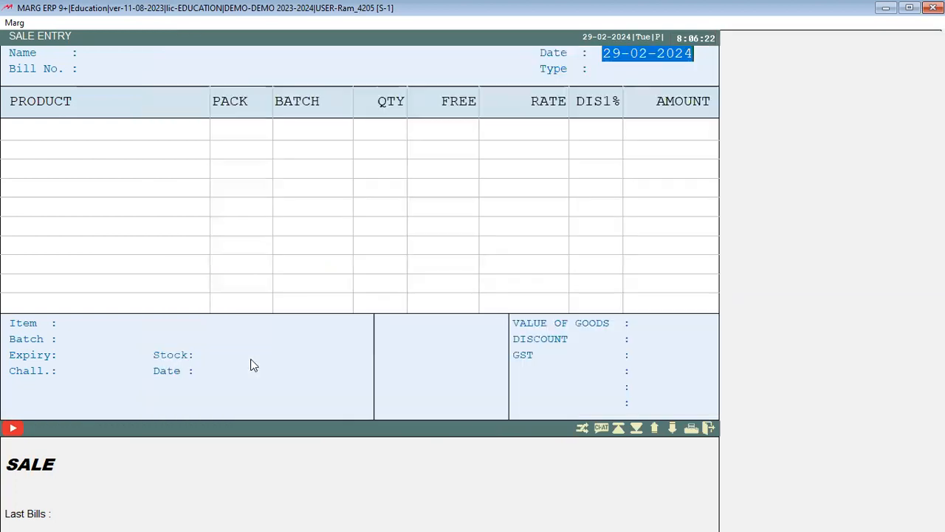
key("Escape")
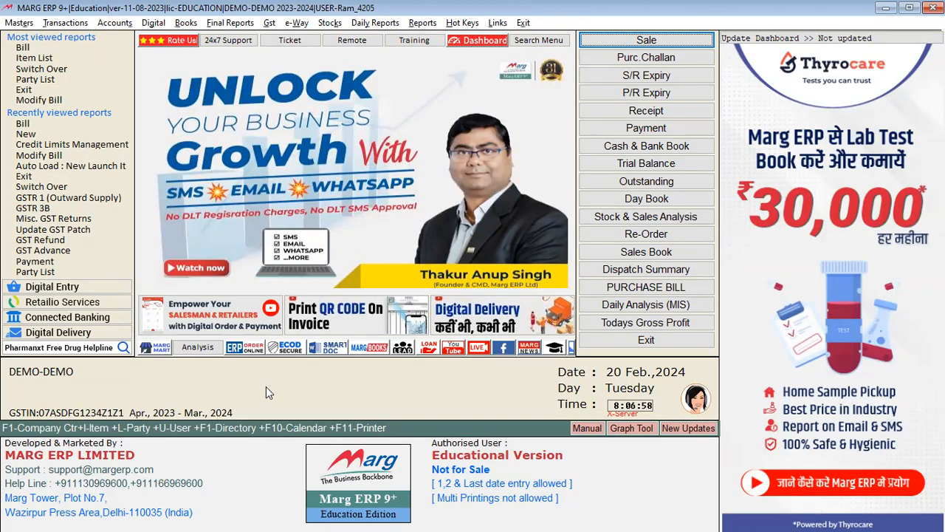
Start a local sale bill dated 29-02-2024 for the customer listed directly below ADVANCE SALARY.
key("Return")
key("Return")
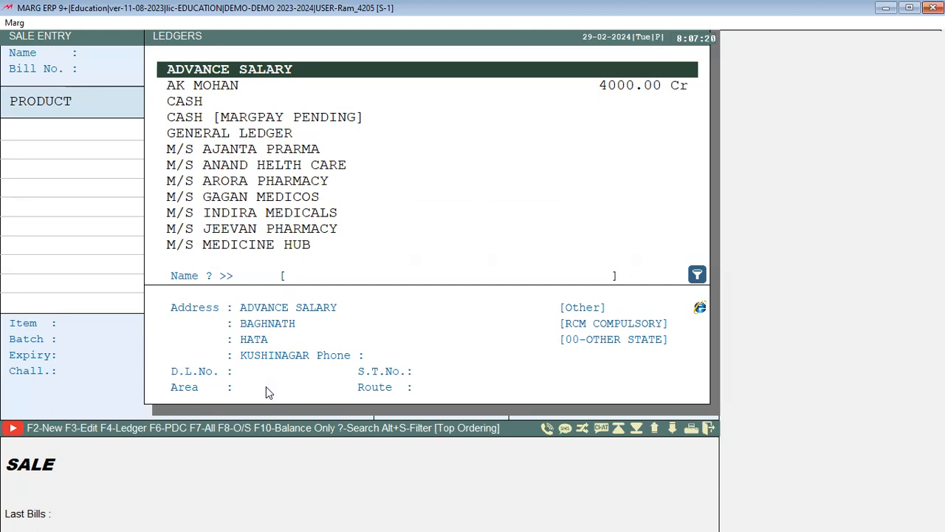
key("Down")
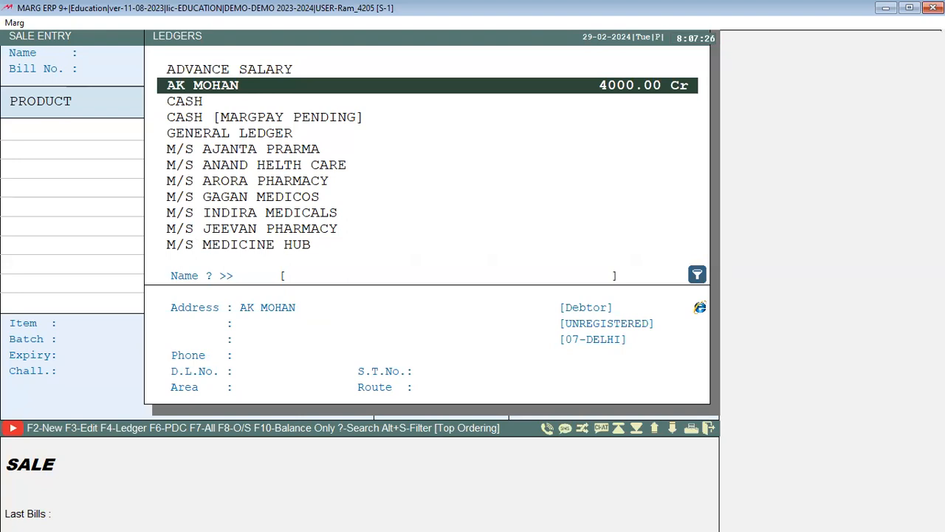
key("Return")
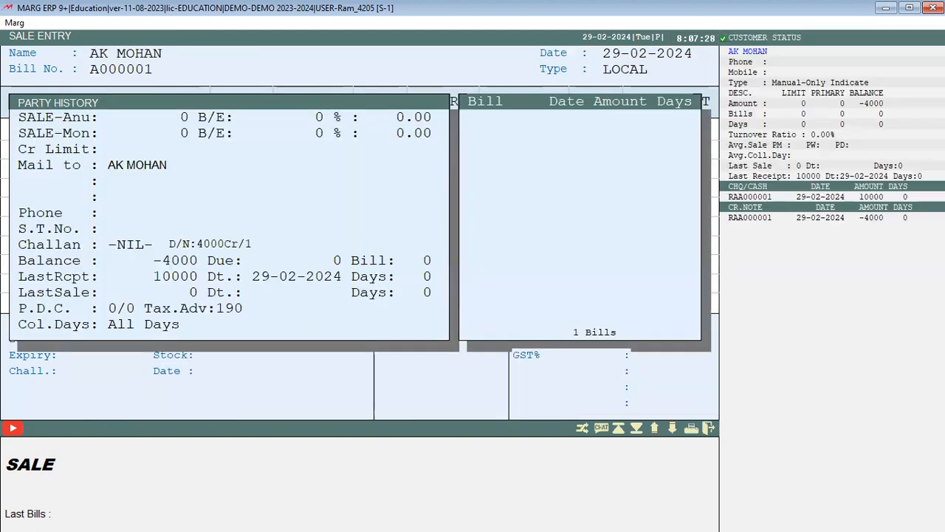
key("Return")
key("Return")
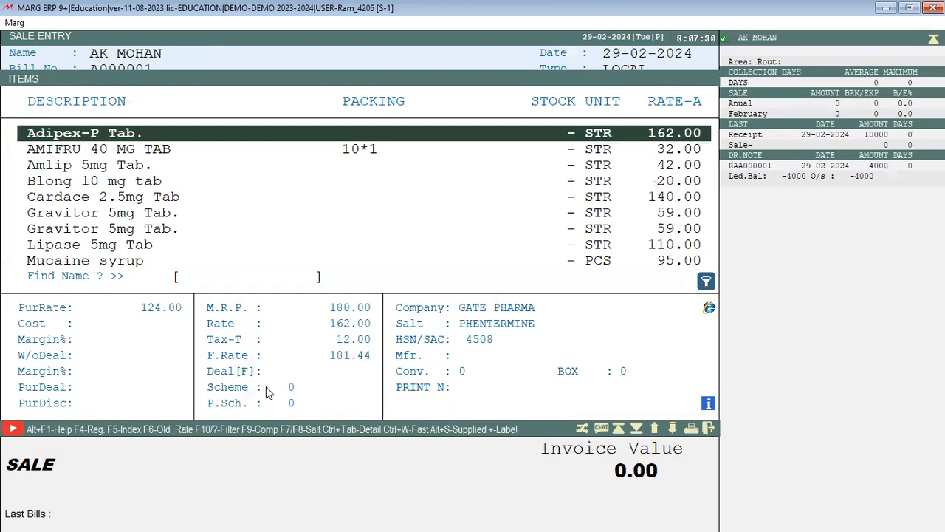
Add Adipex-P Tab. to the bill with quantity 10, keeping the default rate, discount and batch details.
key("Return")
key("Return")
key("Return")
key("Return")
type("10")
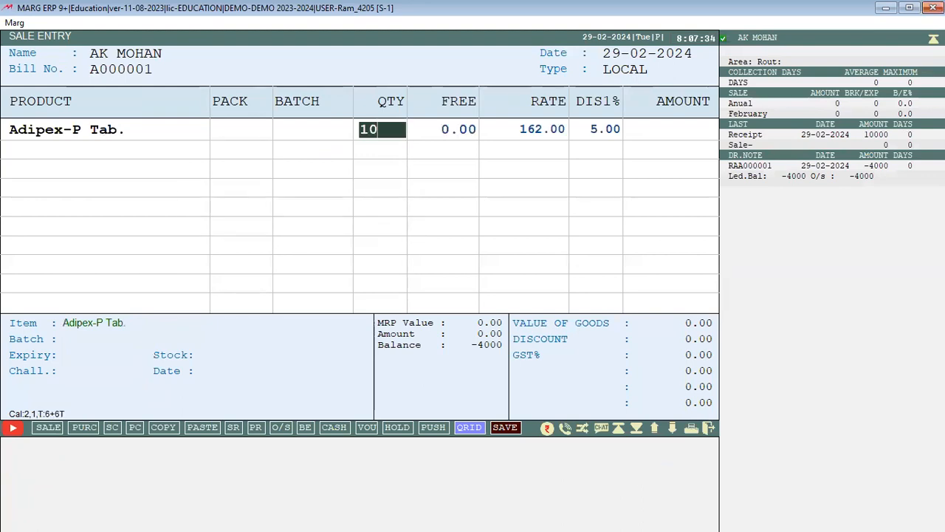
key("Return")
key("Return")
key("Return")
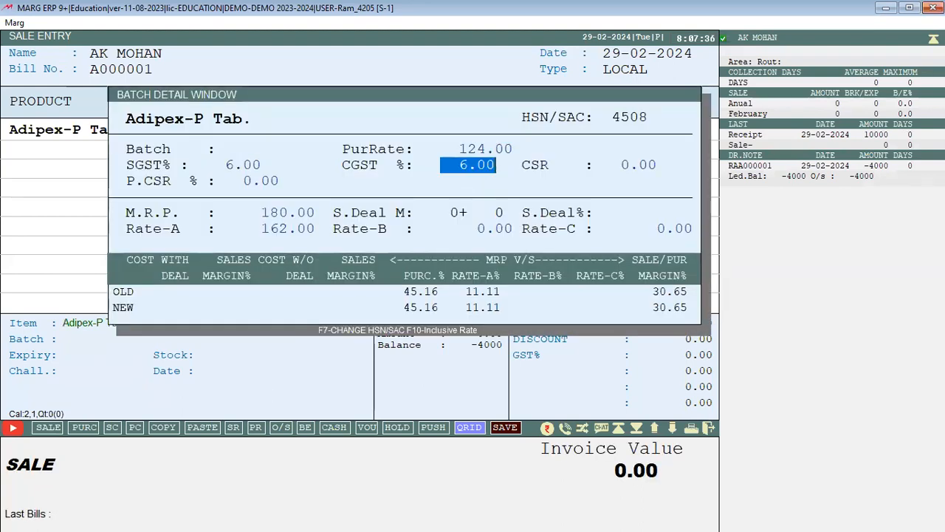
key("Return")
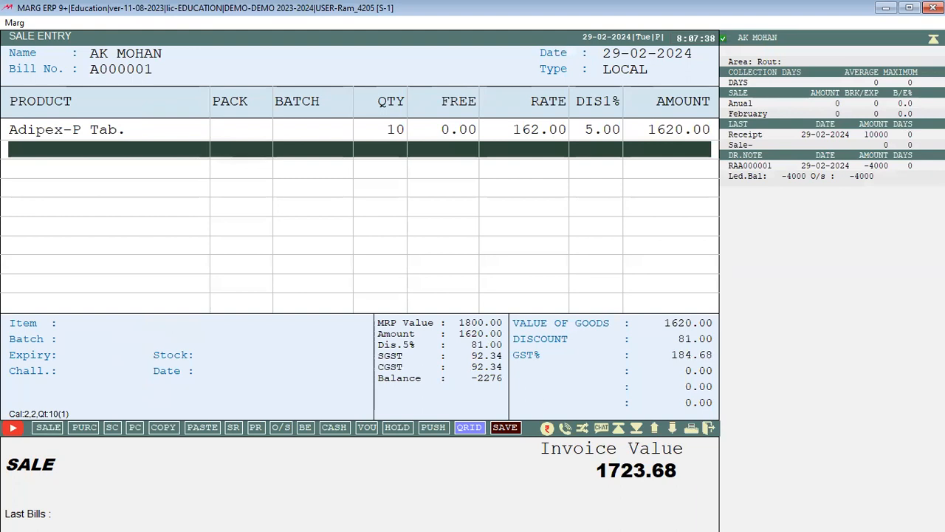
Accept the bill totals with cash received left at 0.00 and save the bill.
key("Return")
key("Return")
key("Return")
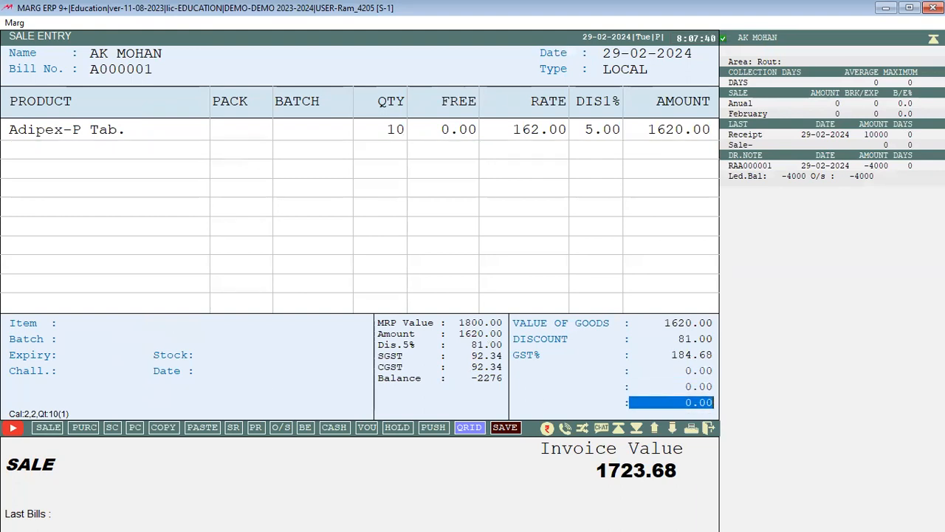
key("Return")
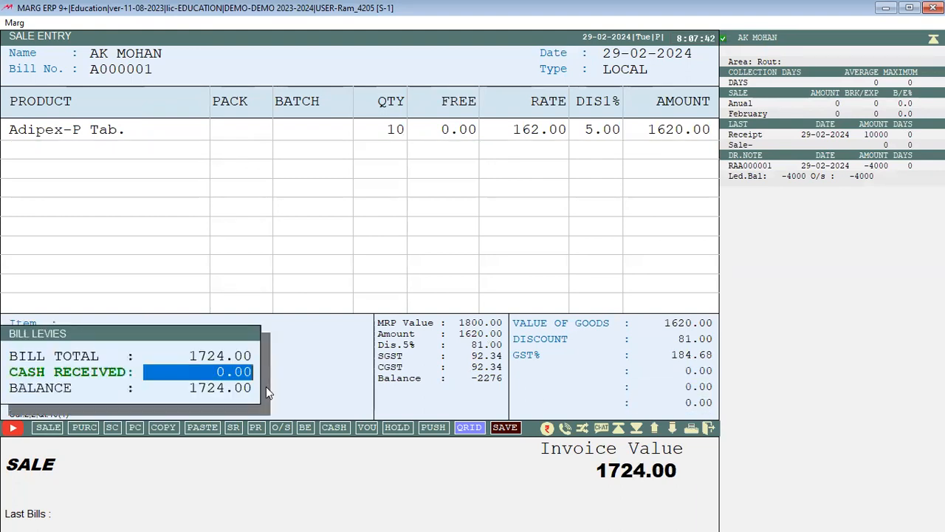
key("Return")
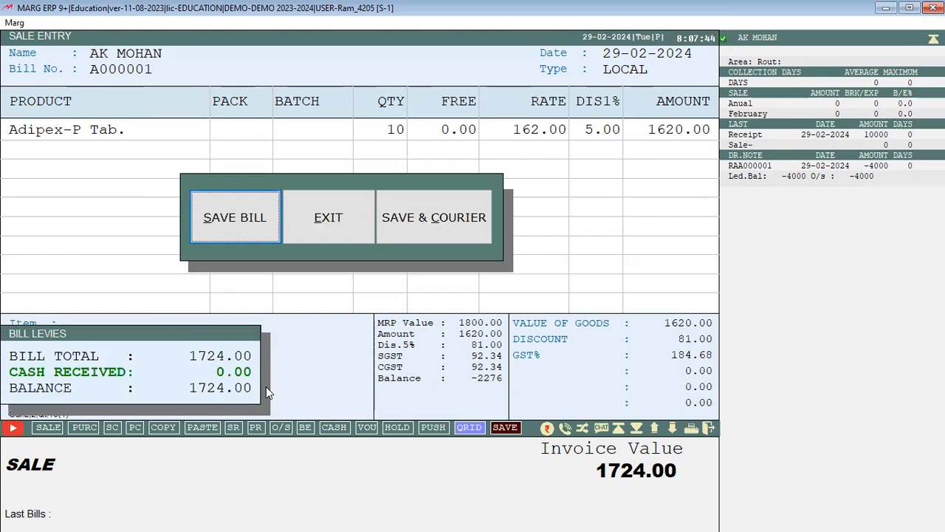
key("Return")
key("Return")
key("Return")
key("Return")
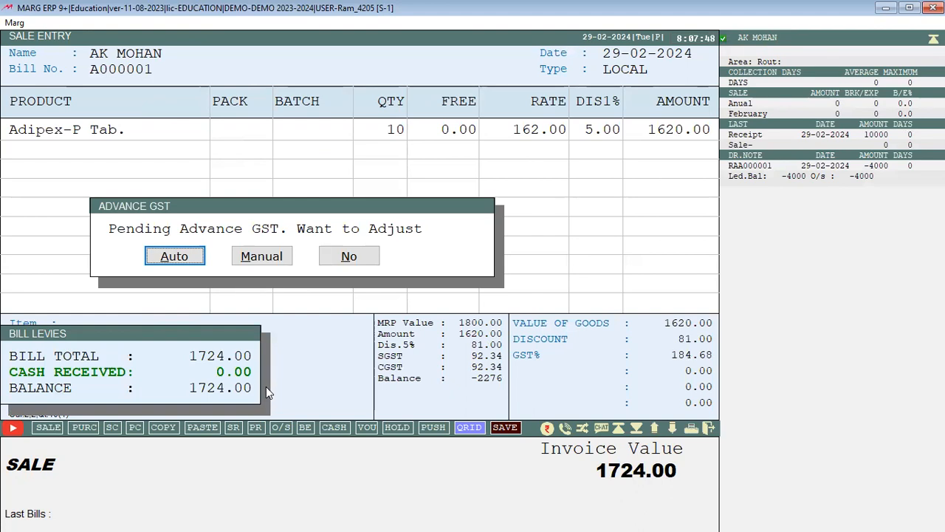
Choose Auto for the pending advance GST adjustment, close the adjustment window and skip printing the bill.
key("Return")
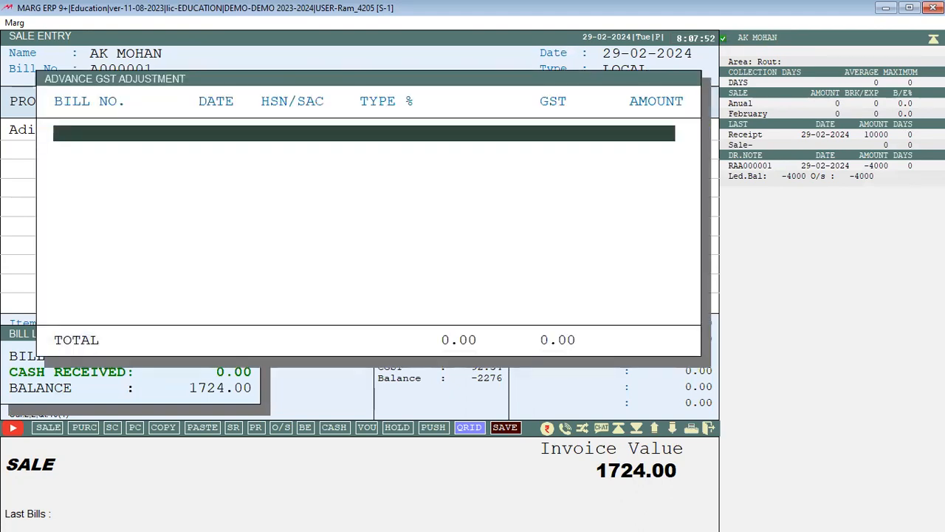
key("Escape")
key("Escape")
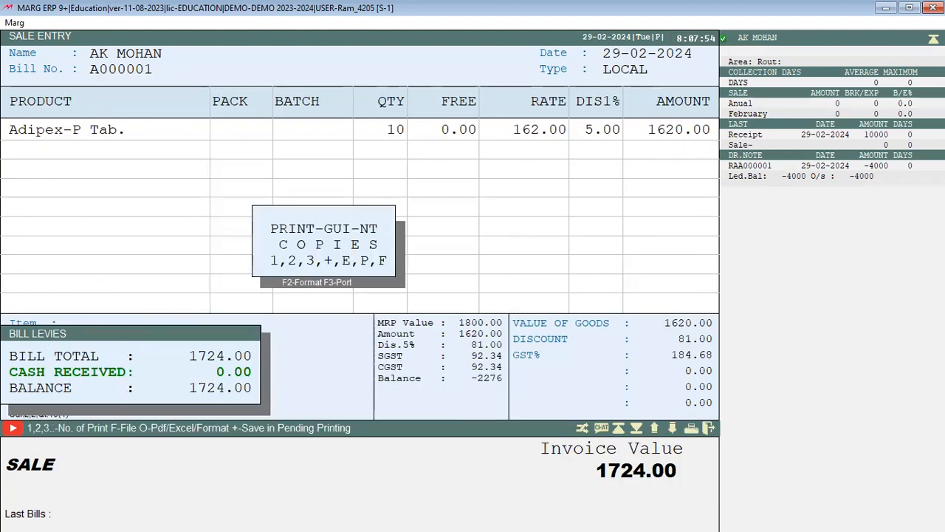
key("Escape")
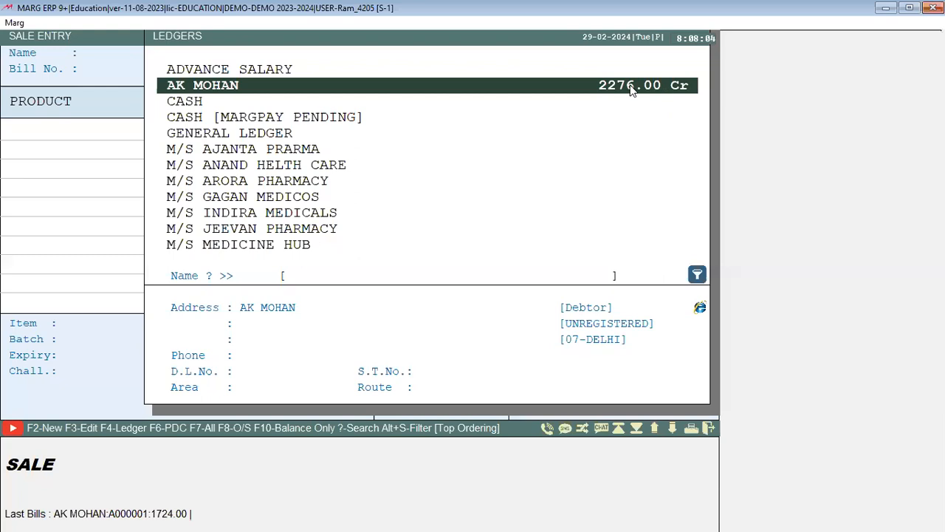
Leave the sale entry and switch from the DEMO company to RK VERMA PVT LTD.
key("Escape")
key("Escape")
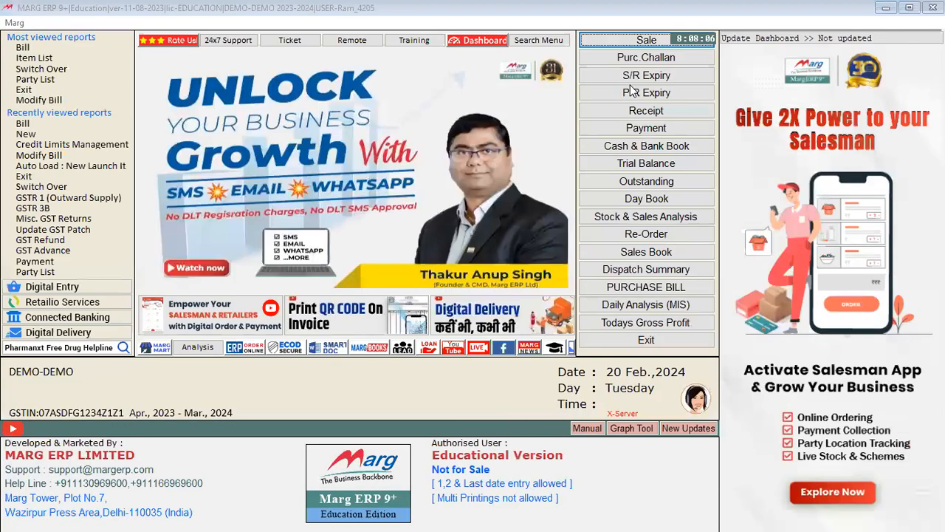
key("Escape")
key("Escape")
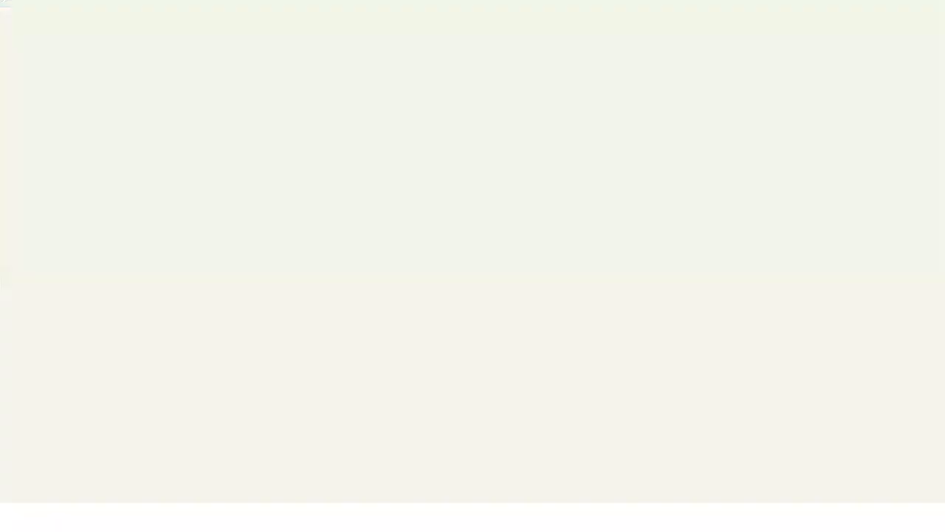
key("Down")
key("Down")
key("Up")
key("Up")
key("Up")
key("Up")
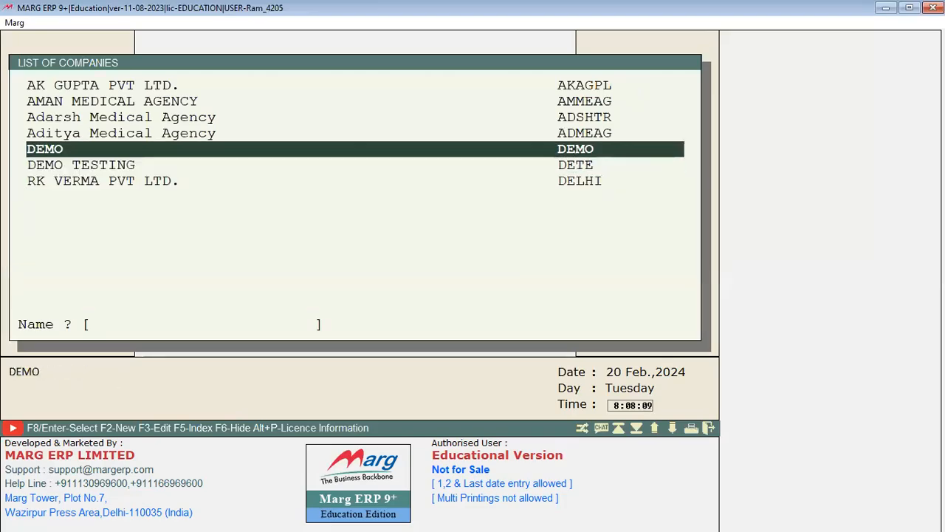
key("Up")
key("Up")
key("Down")
key("Down")
key("Down")
key("Down")
key("Down")
key("Down")
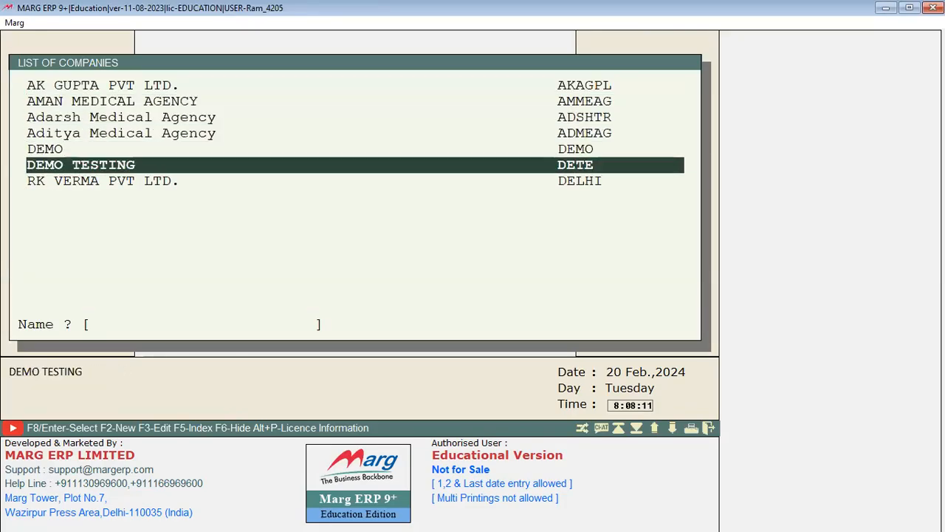
key("Return")
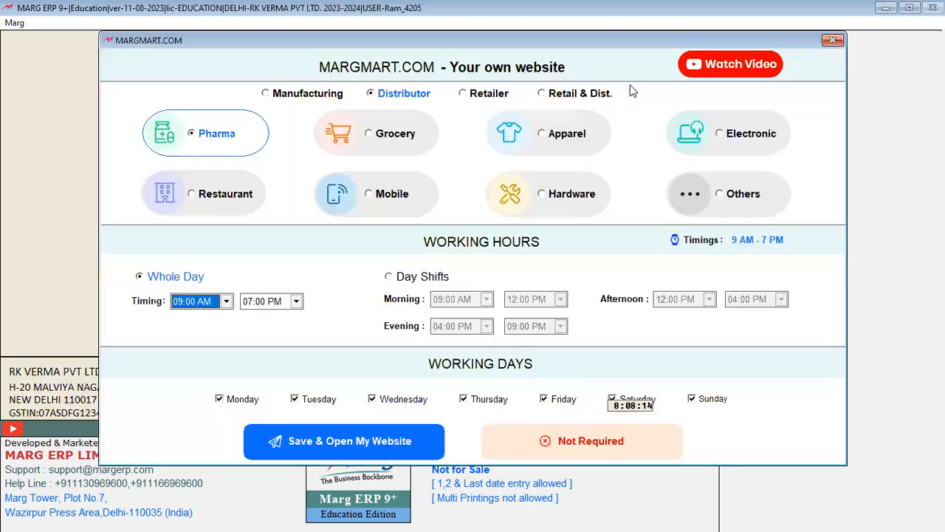
Close the MARGMART website setup, look through the item list and return to the main screen.
key("ctrl+i")
key("Down")
key("Down")
key("Down")
key("Escape")
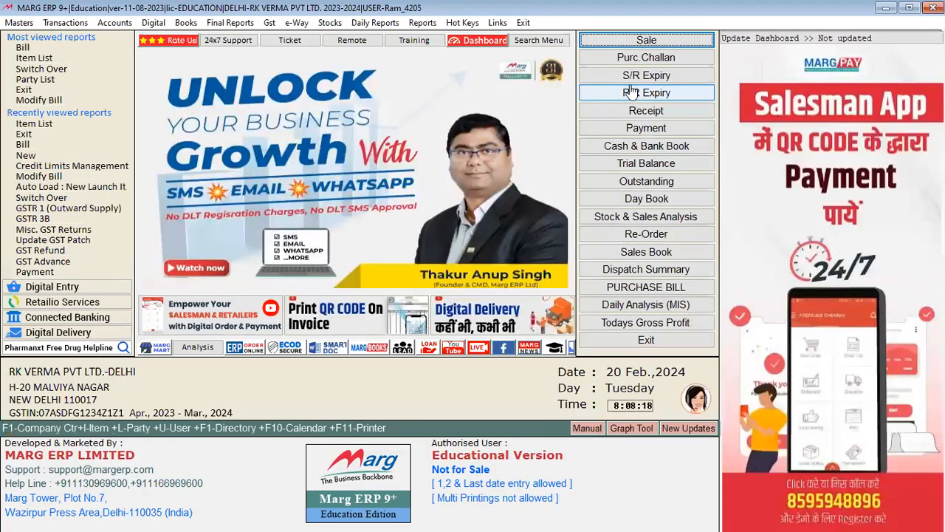
Start a new sale bill for the second customer in the ledger list and add 2 strips of Amlip 5mg Tab. from BATCH001.
key("alt+n")
key("Return")
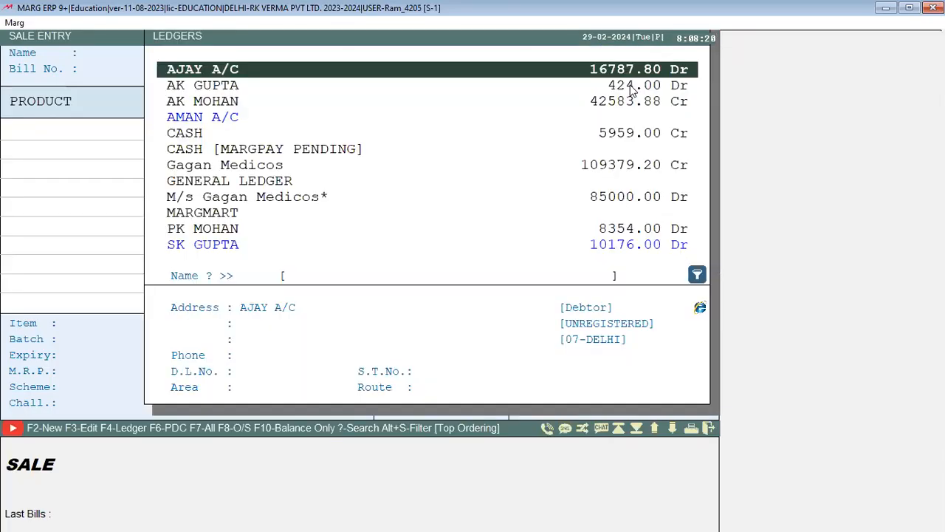
key("Down")
key("Down")
key("Down")
key("Down")
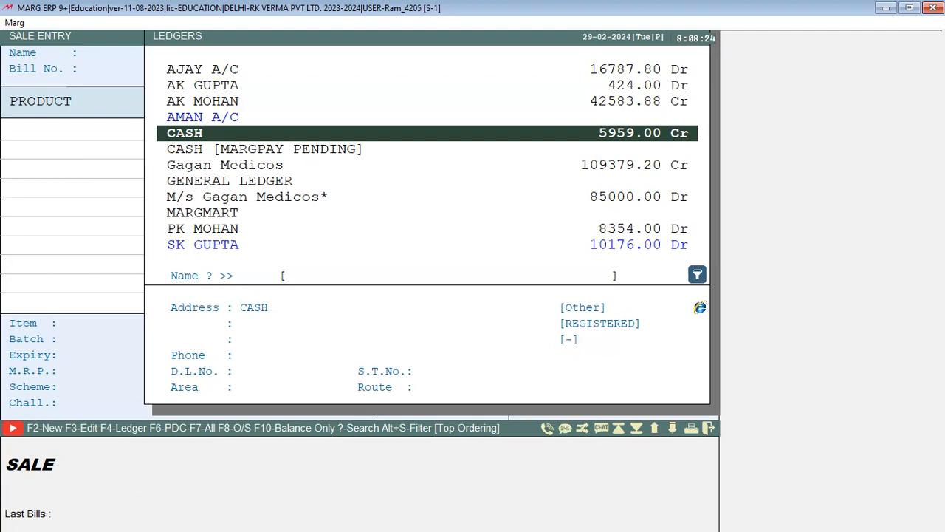
key("Up")
key("Up")
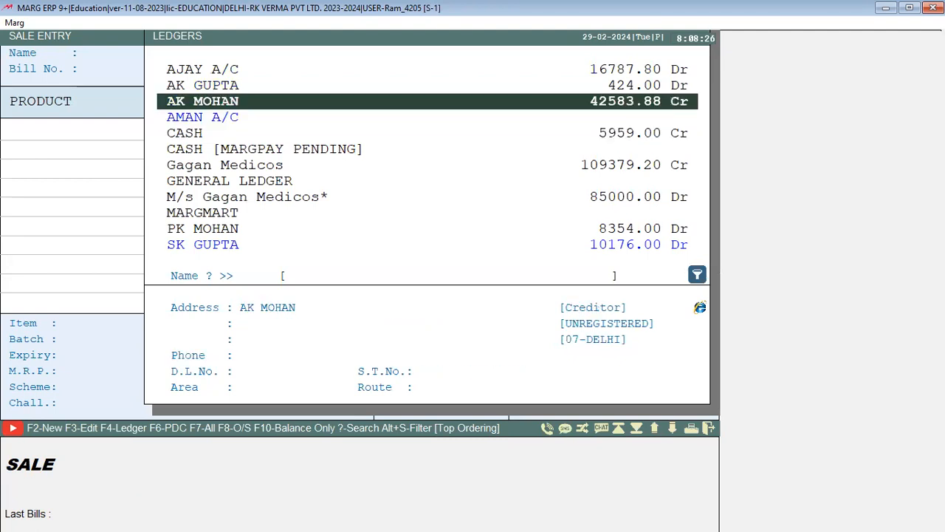
key("Up")
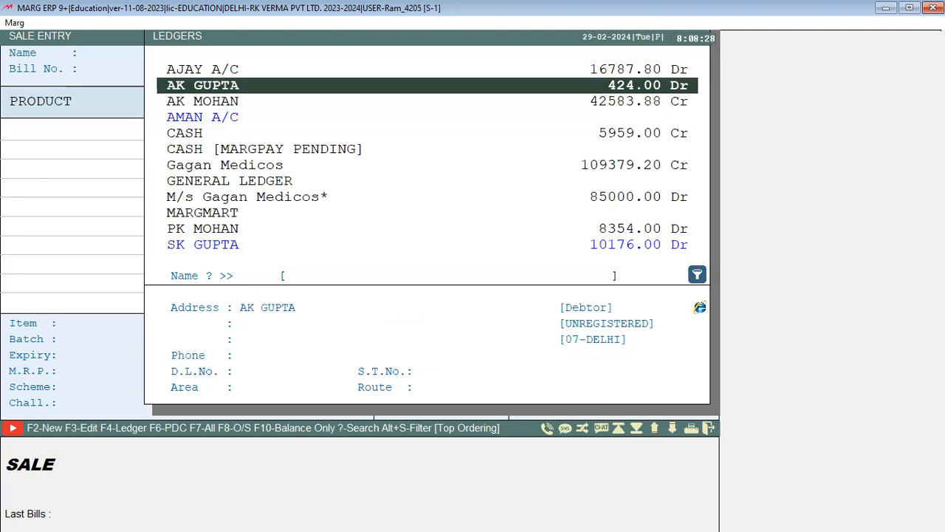
key("Return")
key("Return")
key("Return")
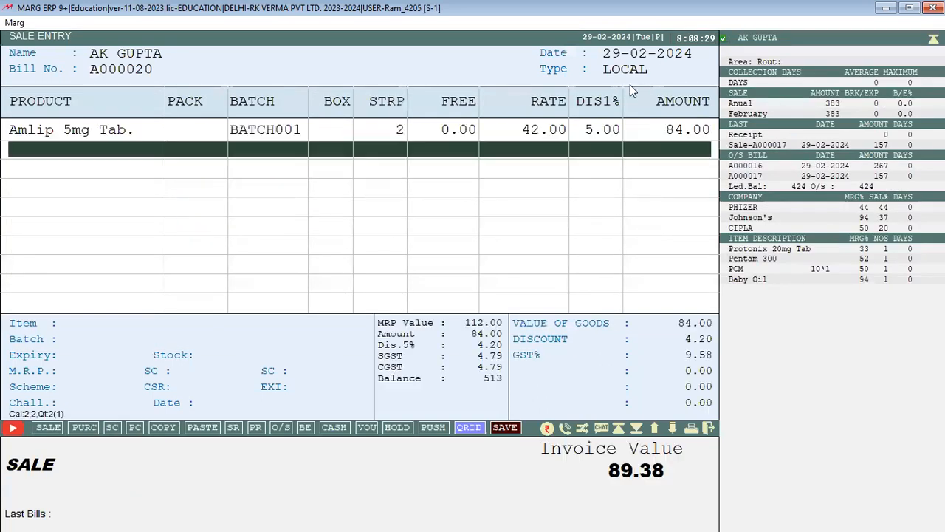
key("Escape")
key("Tab")
key("Return")
key("Return")
key("Return")
key("Return")
key("Return")
key("Return")
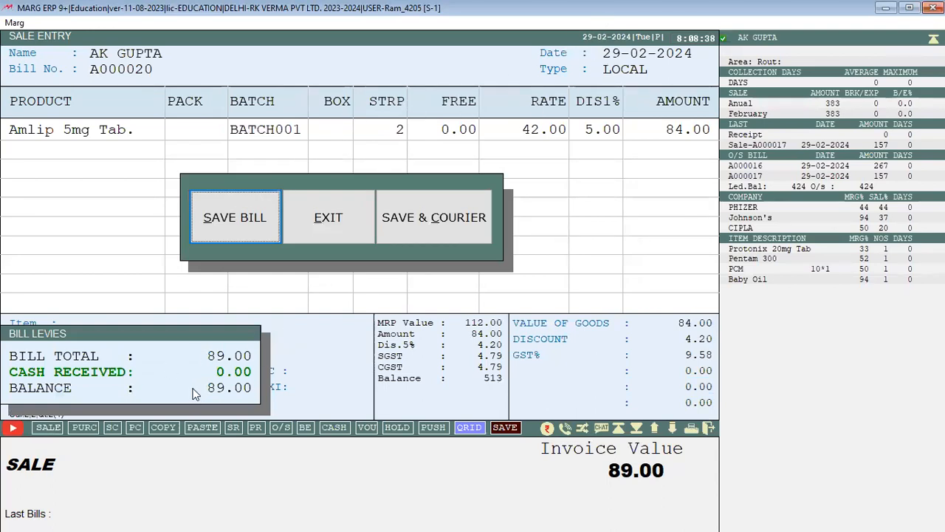
key("Escape")
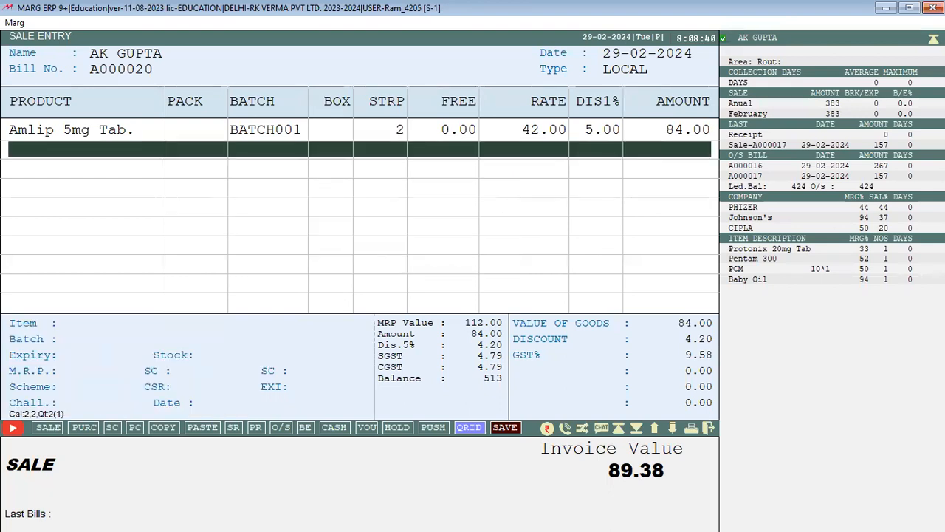
Finish the item lines, go through to the bill totals and set the cash received to 50.
key("Tab")
key("Return")
key("Return")
key("Return")
key("Return")
key("Return")
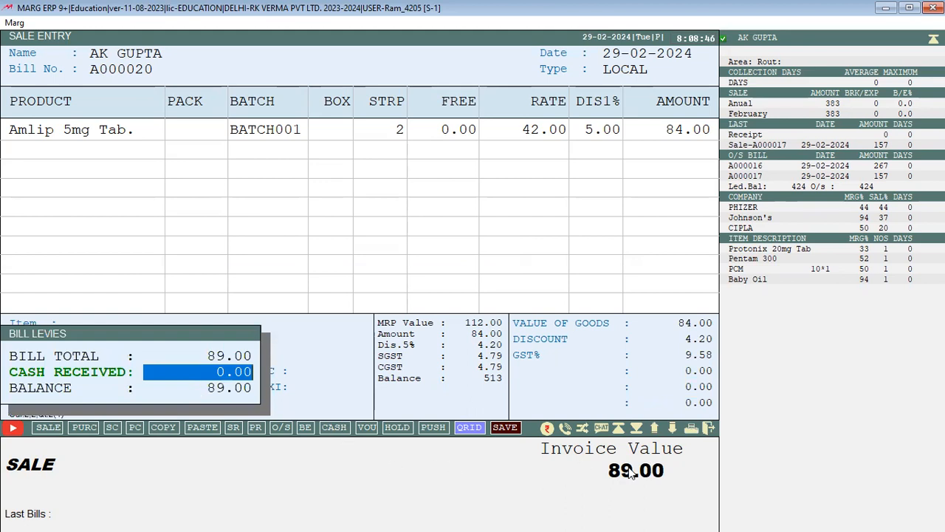
type("50")
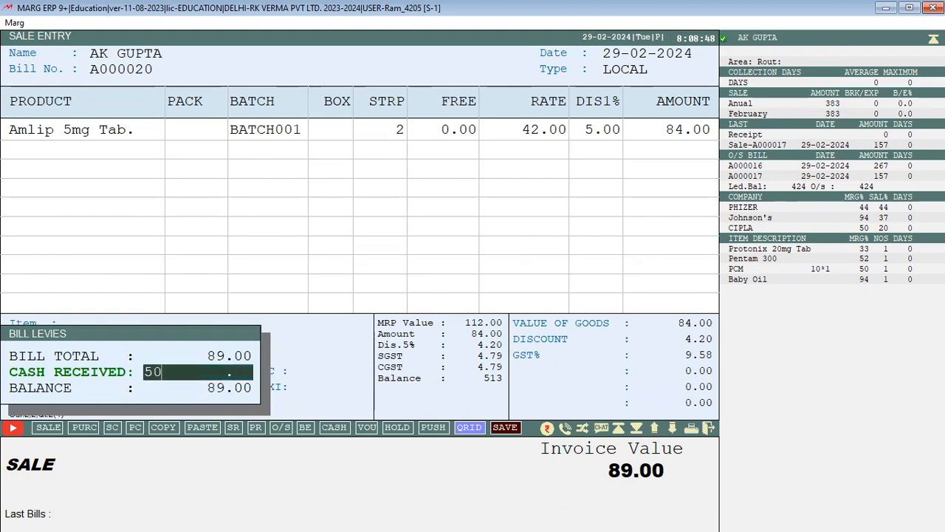
key("Return")
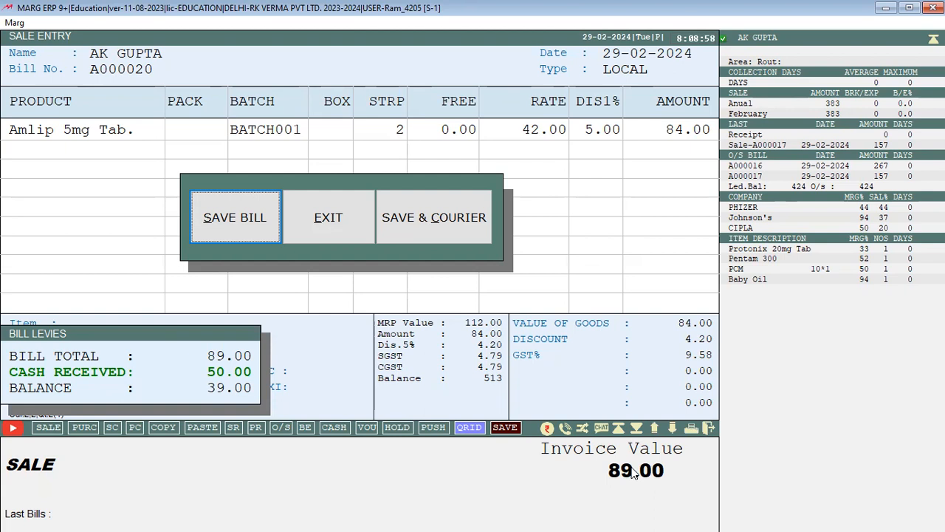
Save the bill and accept the New Ref. adjustment of 39.00 Dr with a blank remark.
key("Return")
key("Return")
key("Return")
key("Return")
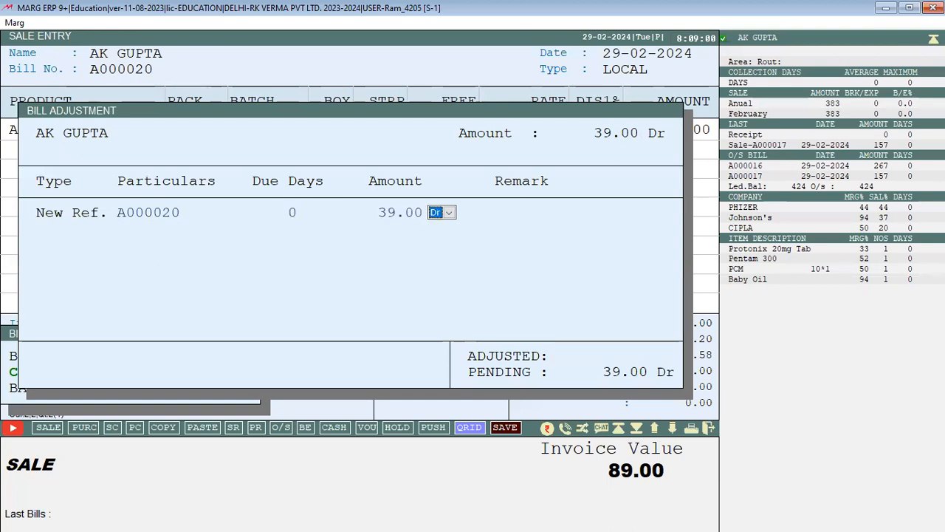
key("Return")
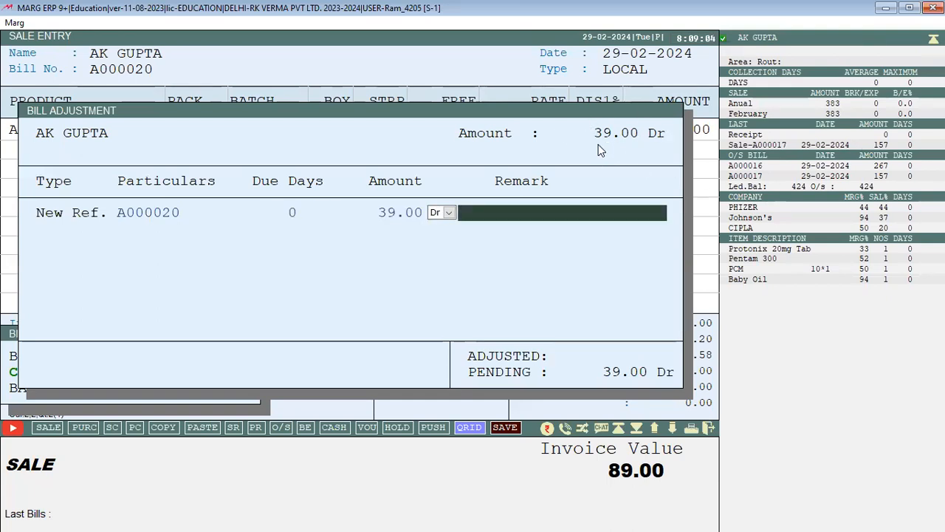
key("Return")
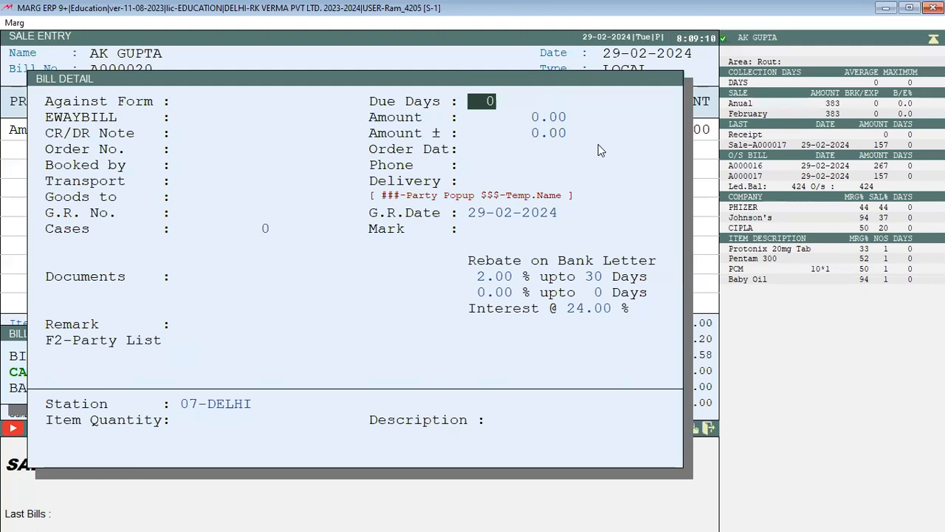
Keep the due days at 0, close the bill details and skip printing the bill.
key("Return")
key("Return")
key("Escape")
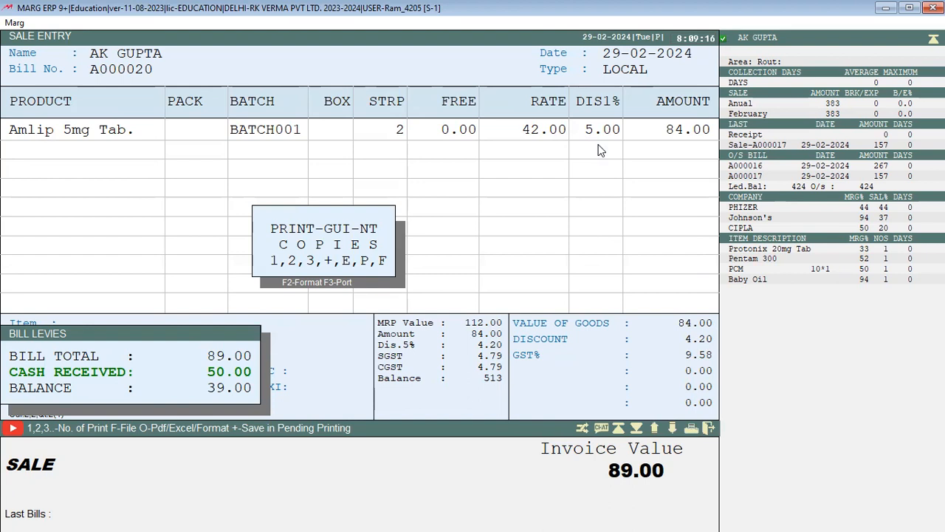
key("Escape")
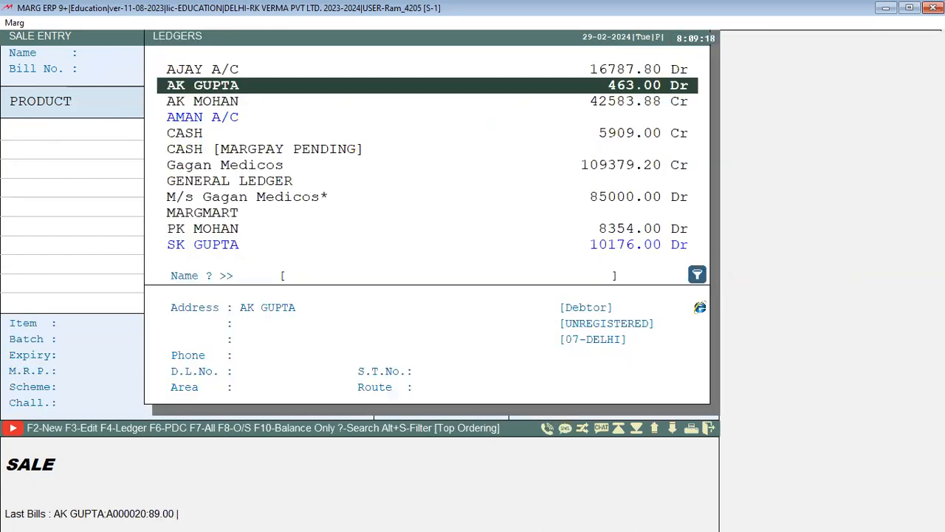
Leave the sale entry and review the billed customer's ledger for 01-04-2023 to 31-03-2024.
key("Escape")
key("Escape")
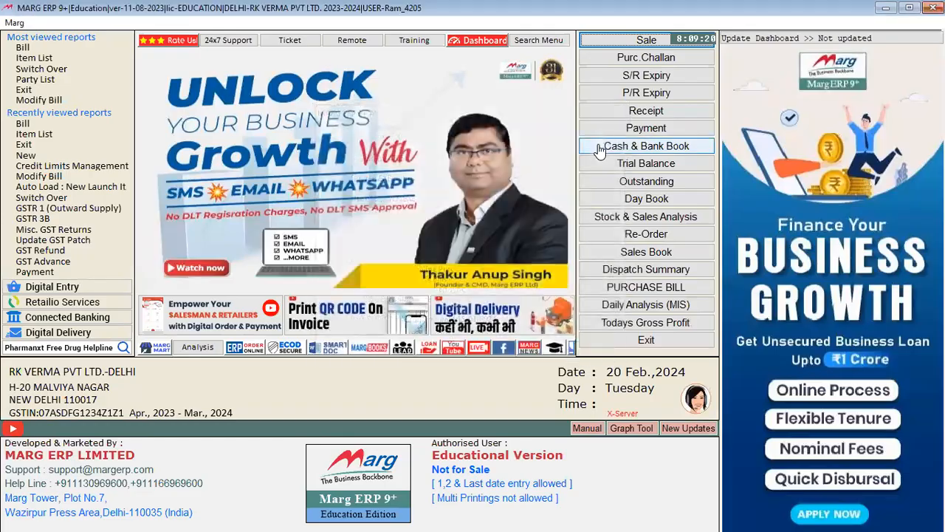
left_click(599, 150)
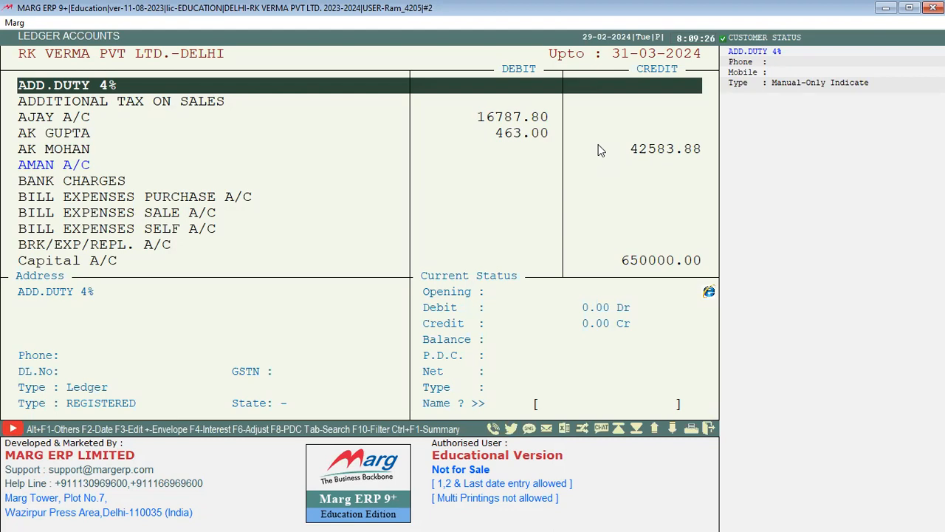
key("Down")
key("Down")
key("Down")
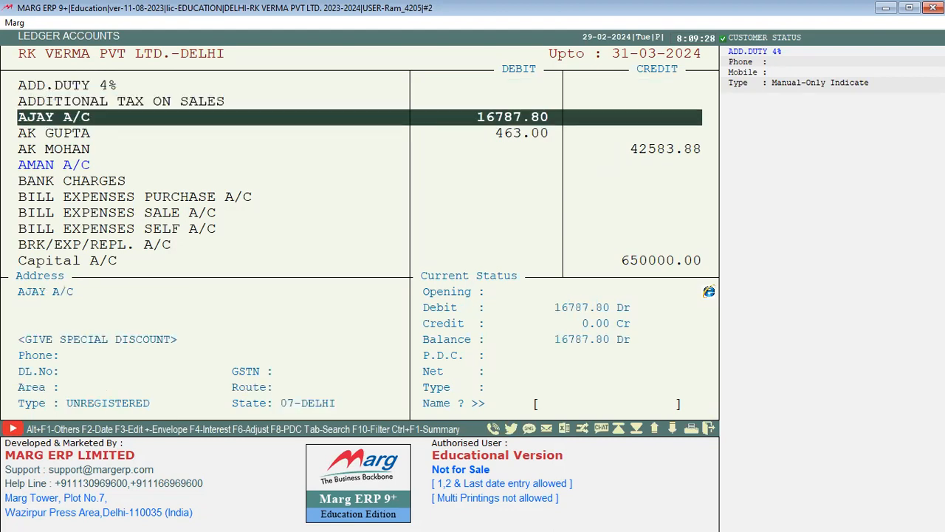
key("Return")
key("Return")
key("Return")
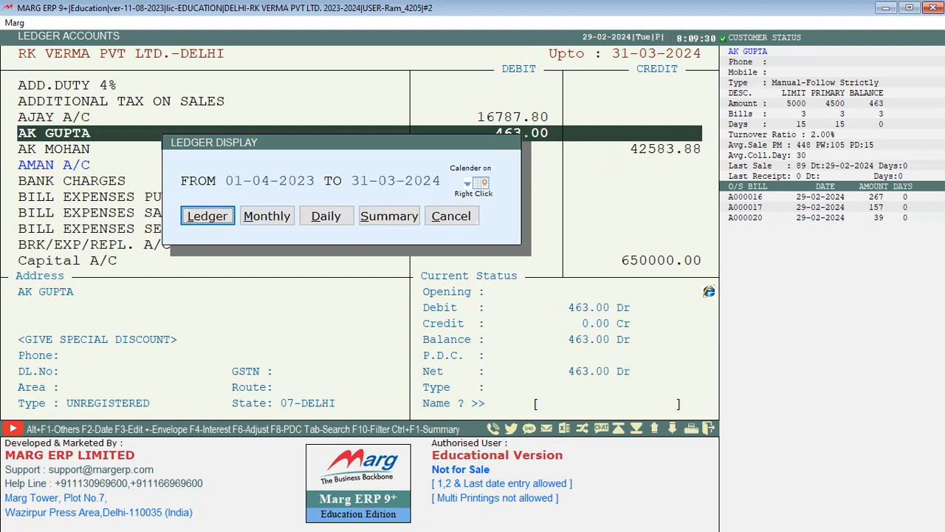
key("Return")
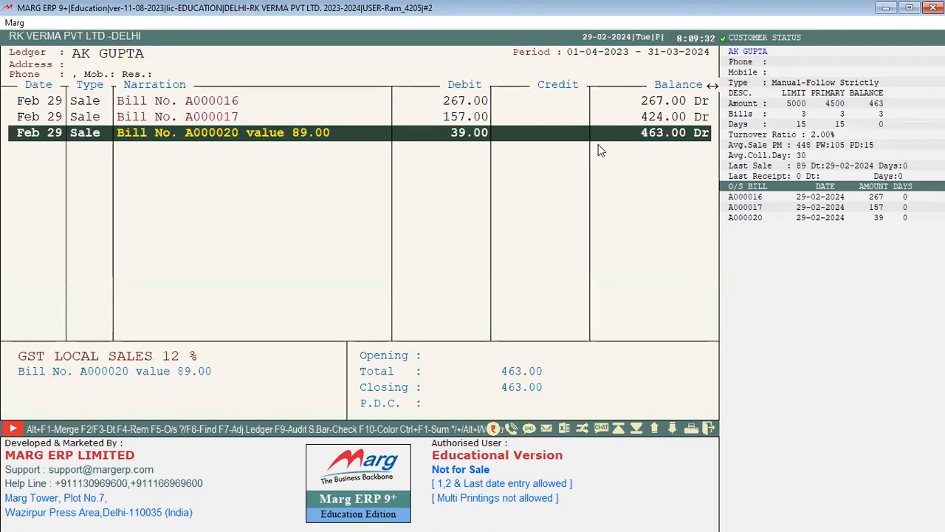
key("Escape")
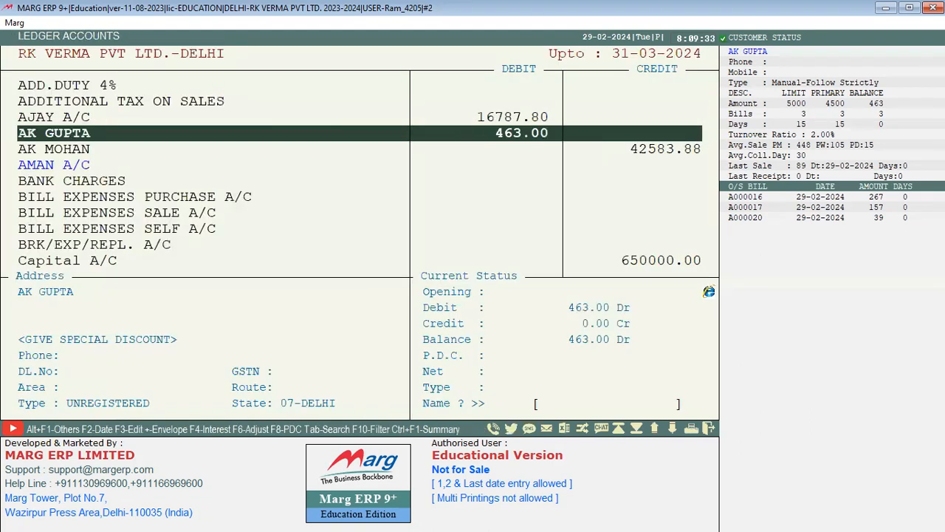
key("Escape")
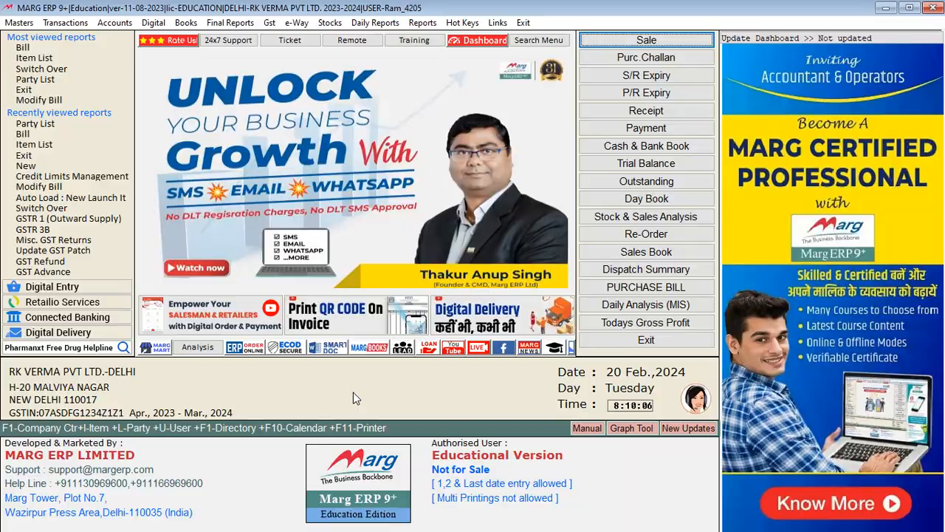
Open the Control Room and search all controls for SPLIT.
key("ctrl+r")
key("i")
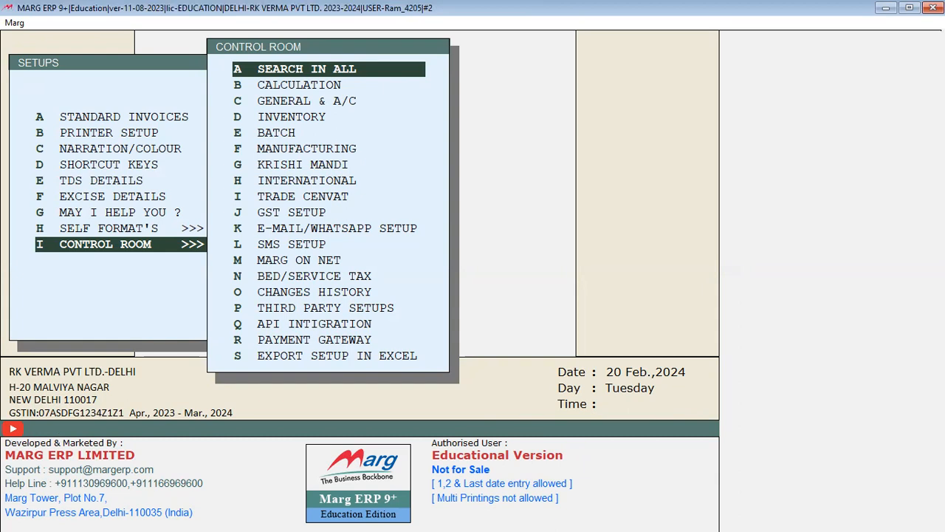
key("Return")
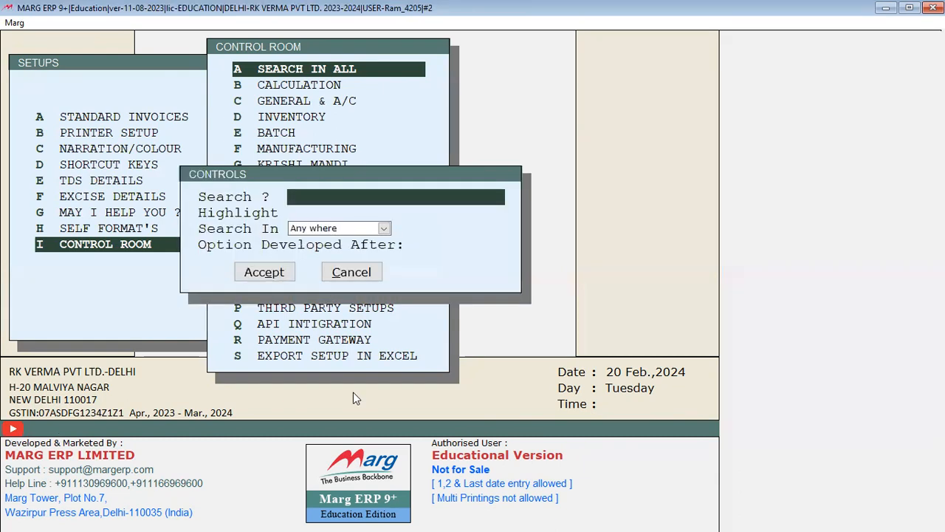
type("SPLIT")
key("Return")
key("Return")
key("Return")
key("Return")
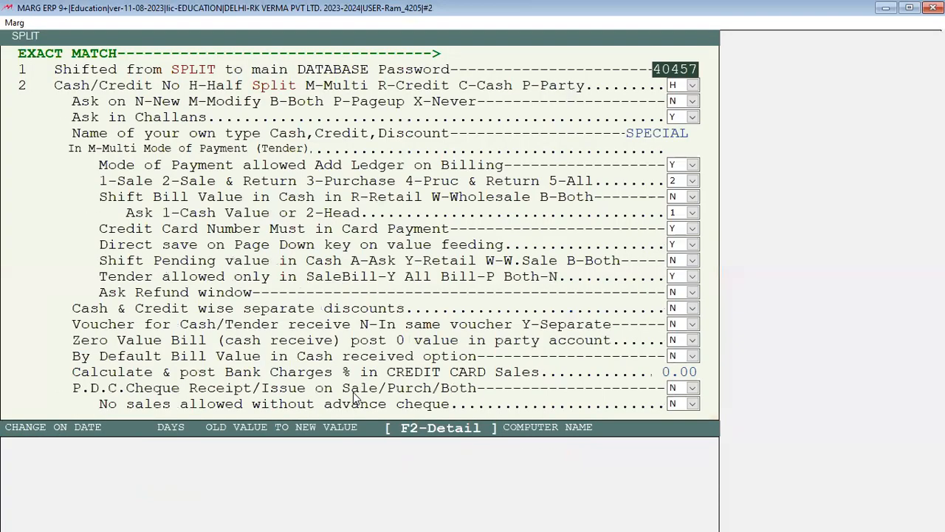
Set the Cash/Credit split control to M for multi-mode payment and return to the main screen.
key("Return")
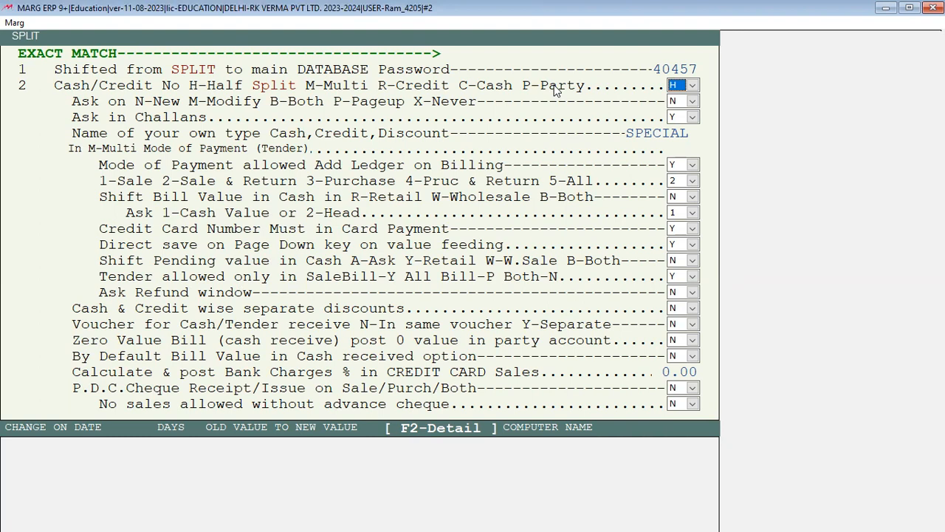
key("alt+Down")
key("Up")
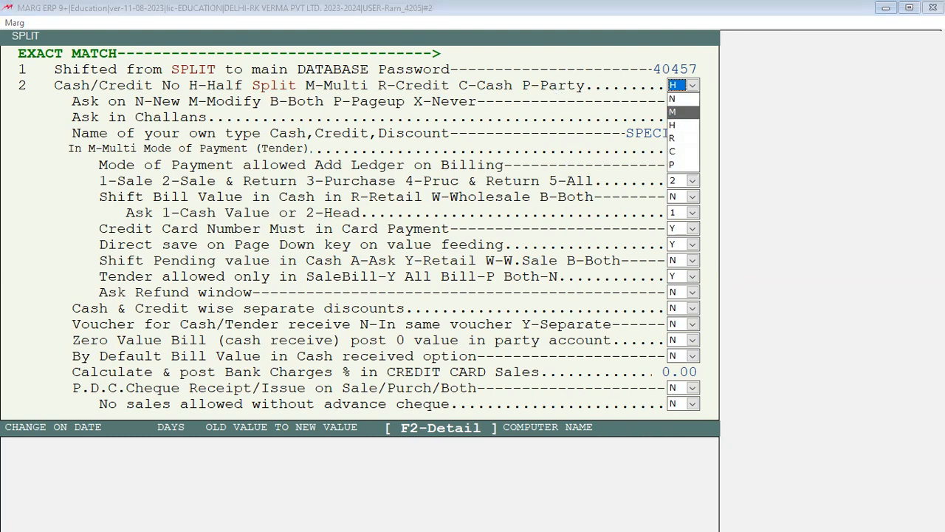
key("Return")
key("Return")
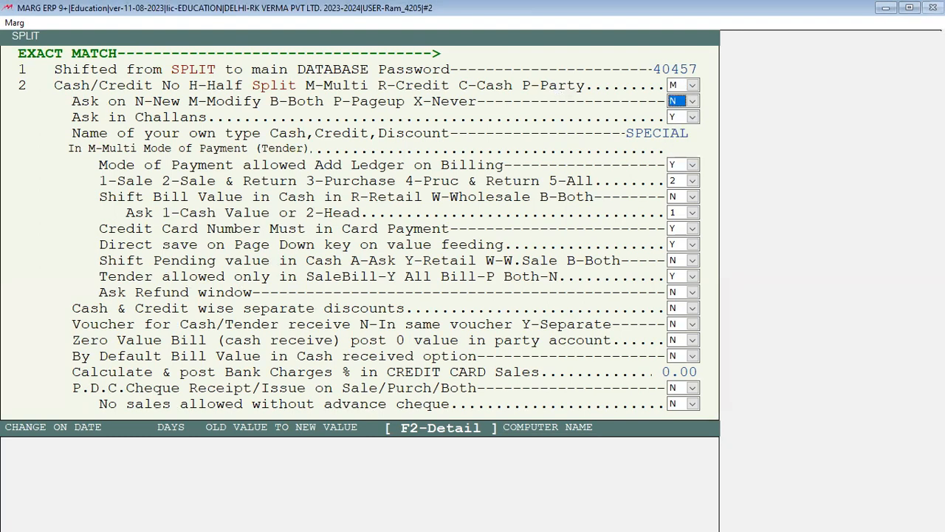
key("Escape")
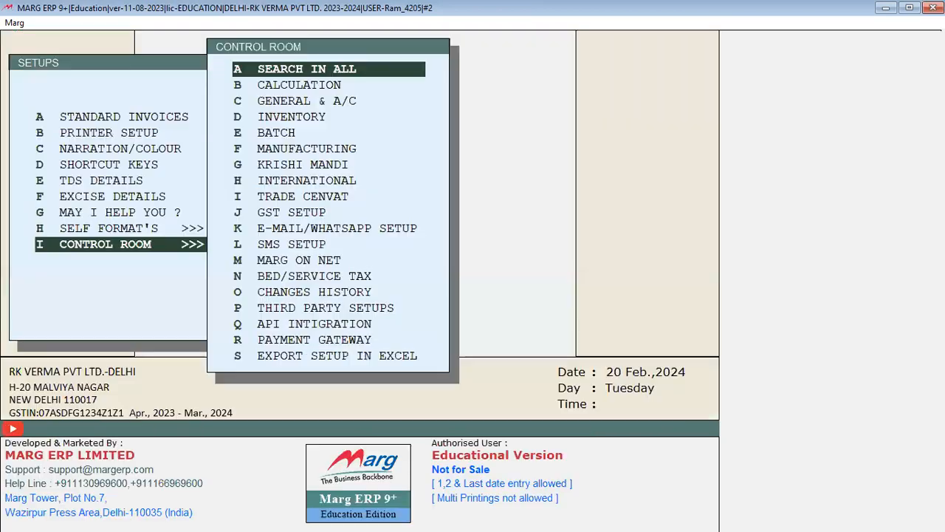
key("Return")
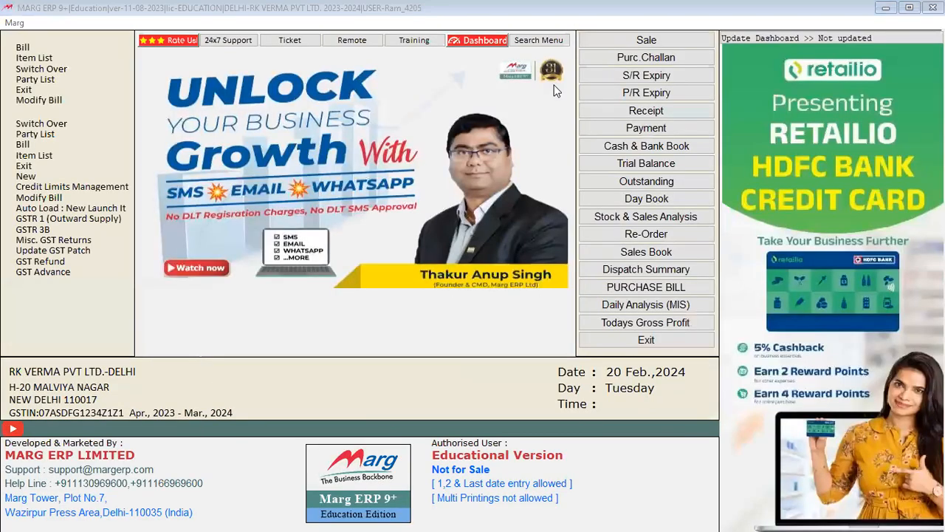
key("Return")
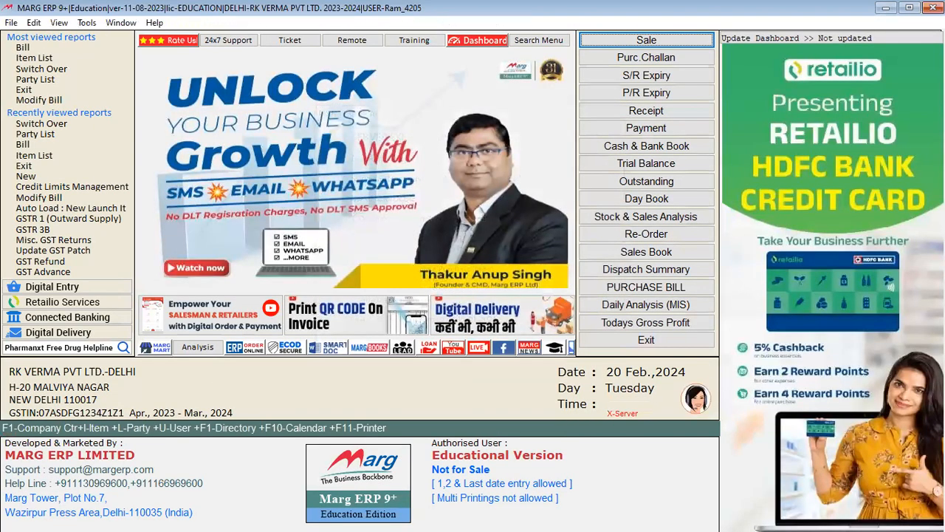
Start a new sale bill for the third party in the ledger list and proceed to its item selection.
key("Return")
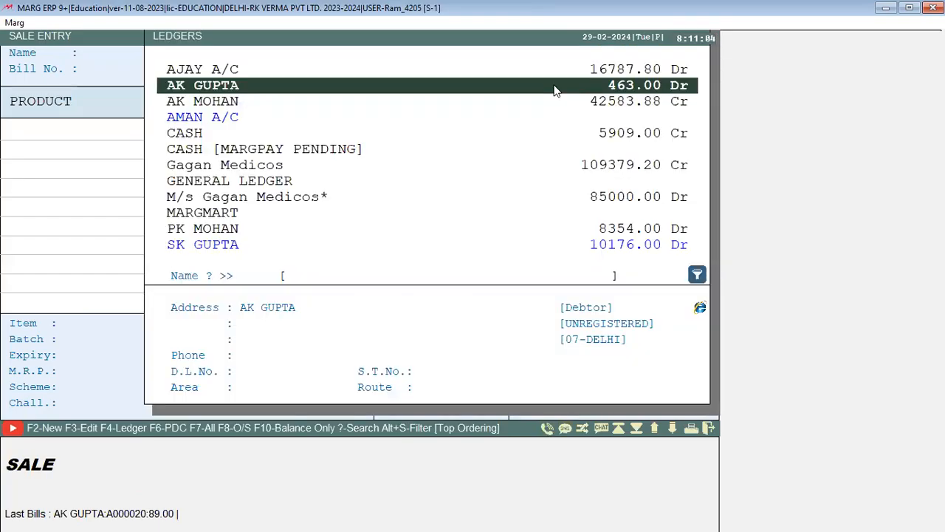
key("Down")
key("Return")
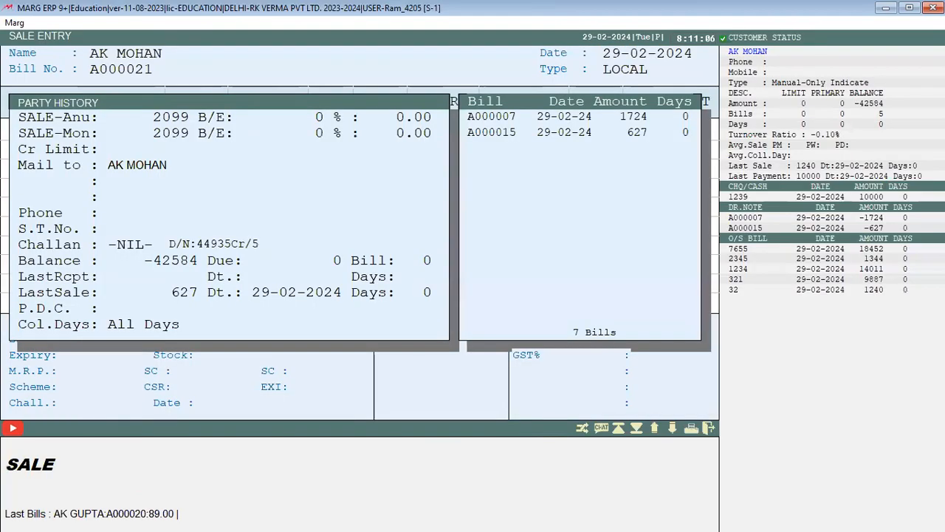
key("Return")
key("Return")
key("Return")
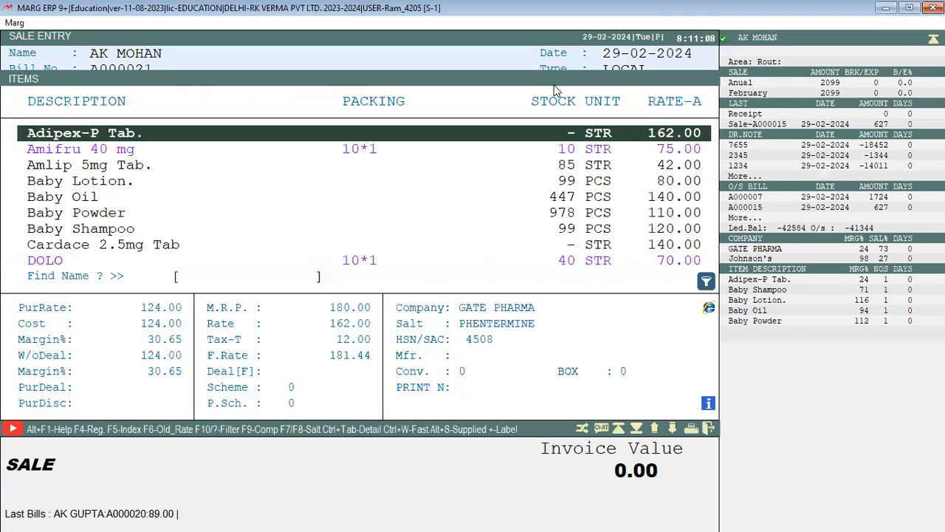
Add 10 strips of Amlip 5mg Tab. from batch BATCH001 to the bill, keeping the default rate and discount.
key("Down")
key("Down")
key("Return")
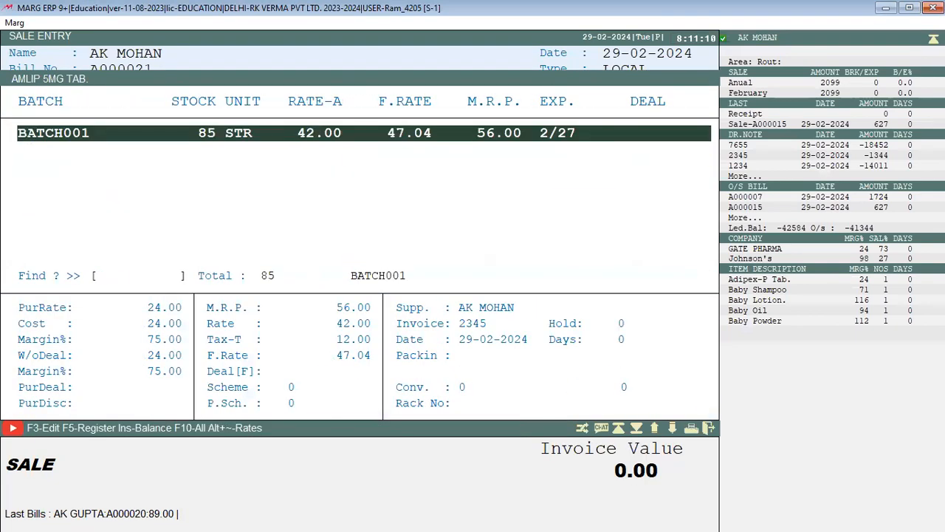
key("Return")
key("Return")
key("Return")
key("Return")
type("10")
key("Return")
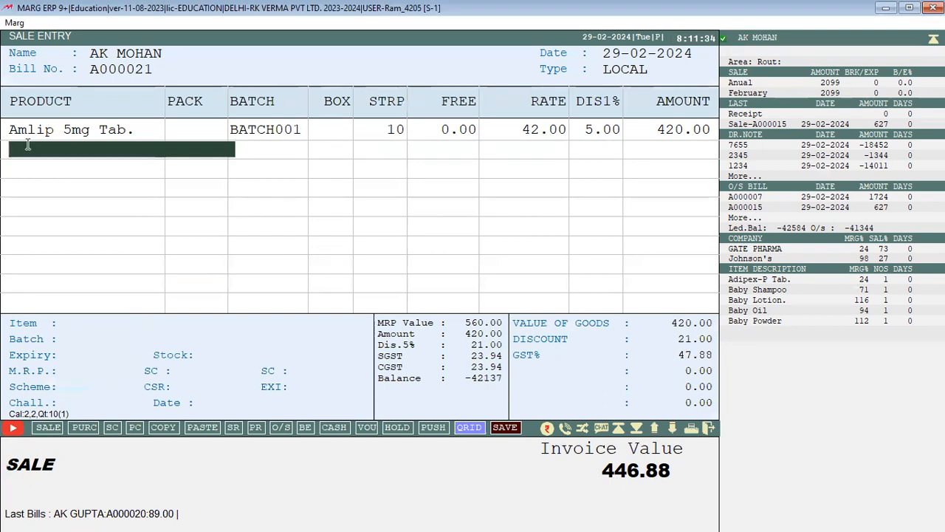
Finish the item entry and accept the bill's default discount and totals to reach the mode of payment.
key("Return")
key("Escape")
key("Escape")
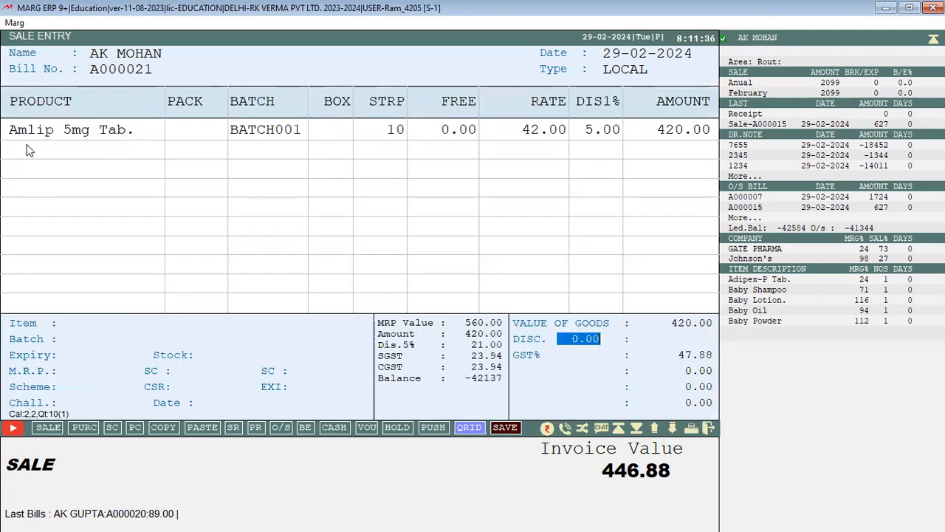
key("Return")
key("Return")
key("Return")
key("Return")
key("Return")
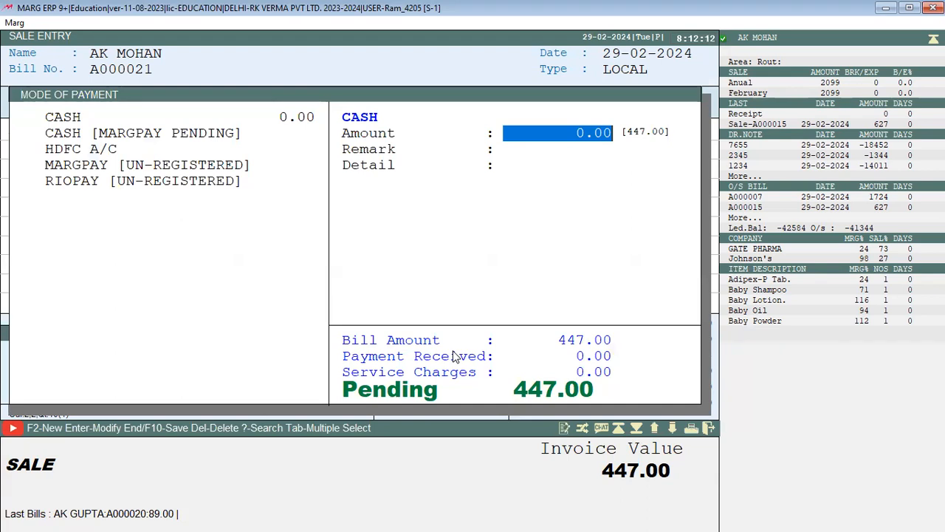
Record 100.00 as received in CASH, leaving the remark and detail blank.
type("100")
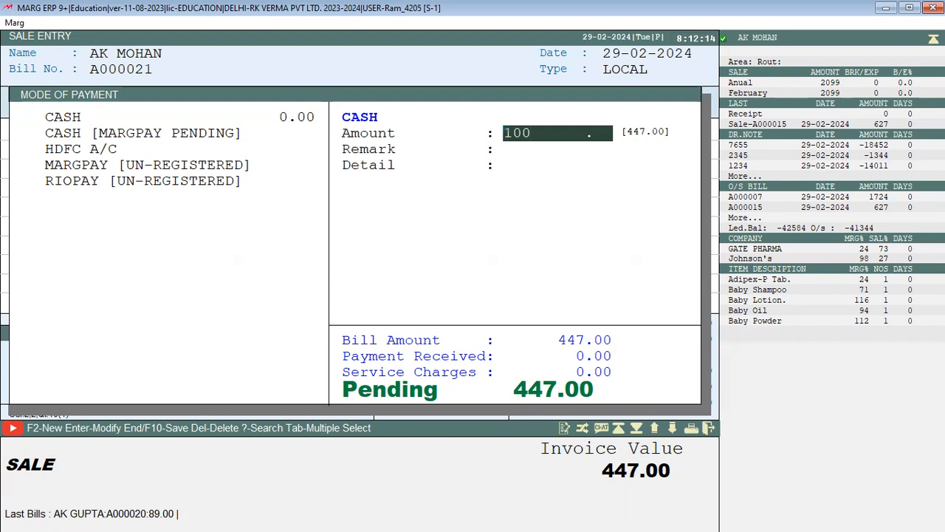
key("Return")
key("Return")
key("Return")
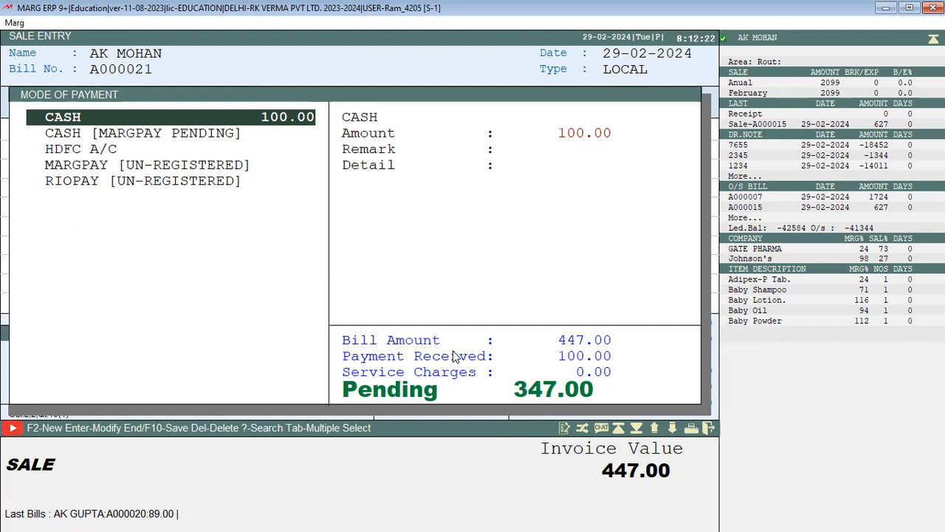
Examine the entry fields of the other payment modes, from CASH [MARGPAY PENDING] and HDFC A/C to MARGPAY and RIOPAY.
key("Down")
key("Down")
key("Down")
key("Down")
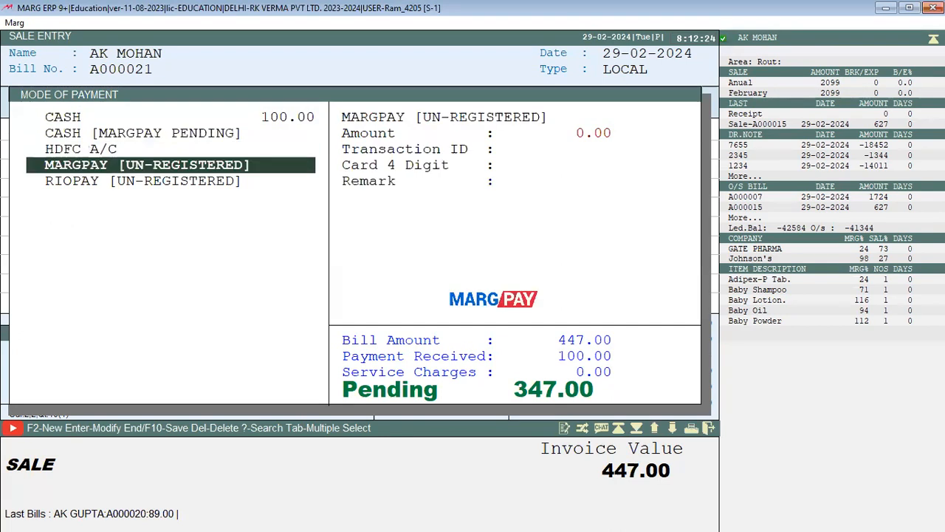
key("Up")
key("Up")
key("Up")
key("Up")
key("Down")
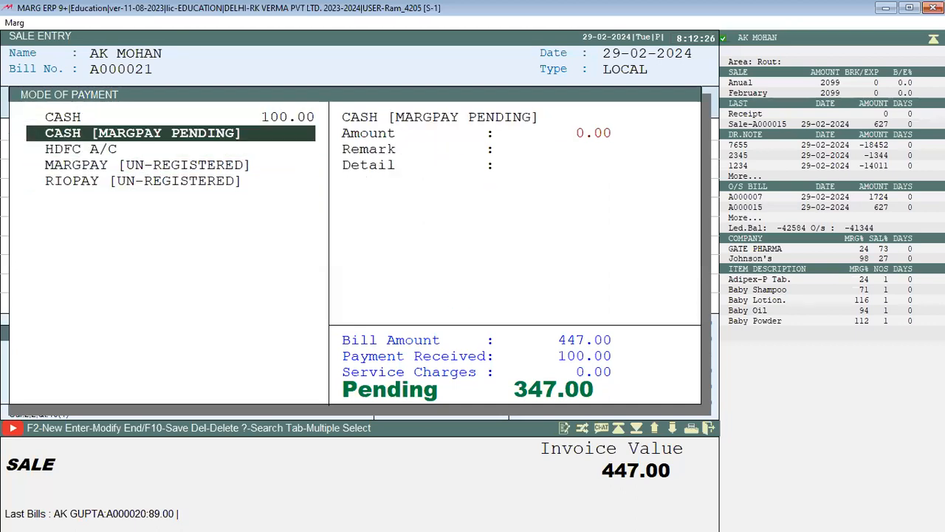
key("Down")
key("Down")
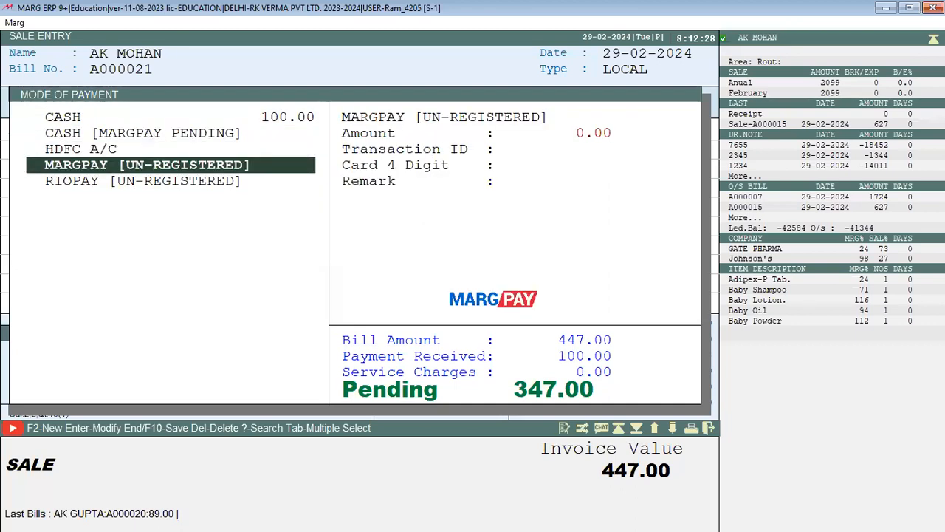
key("Down")
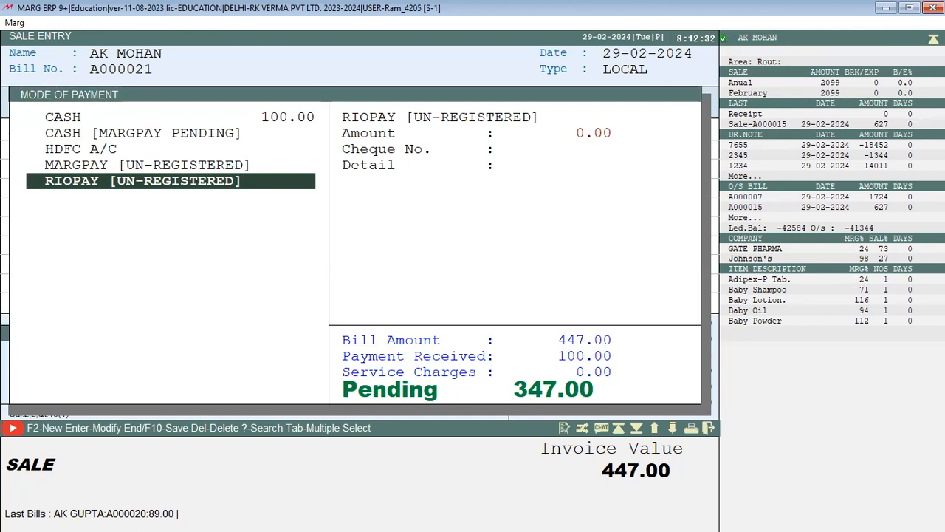
key("Up")
key("Up")
key("Up")
key("Up")
key("Down")
key("Down")
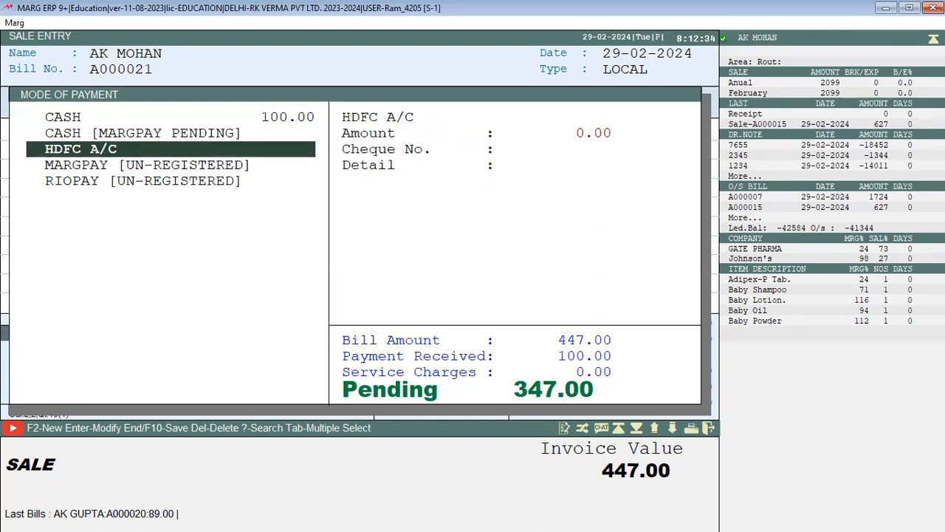
key("Down")
key("Down")
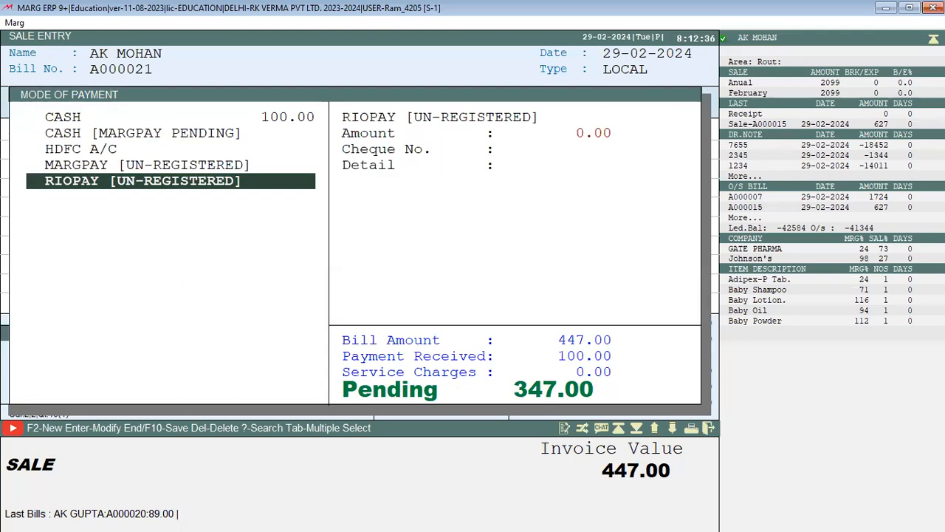
Open the ledger list for adding another payment mode and look through the available ledgers.
key("Return")
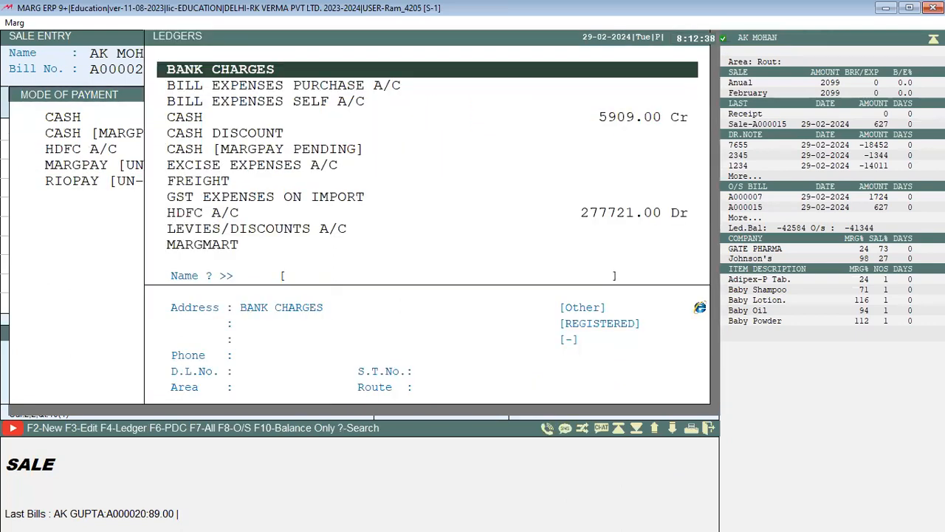
key("Down")
key("Down")
key("Up")
key("Up")
key("Down")
key("Down")
key("Down")
key("Down")
key("Down")
key("Down")
key("Down")
key("Down")
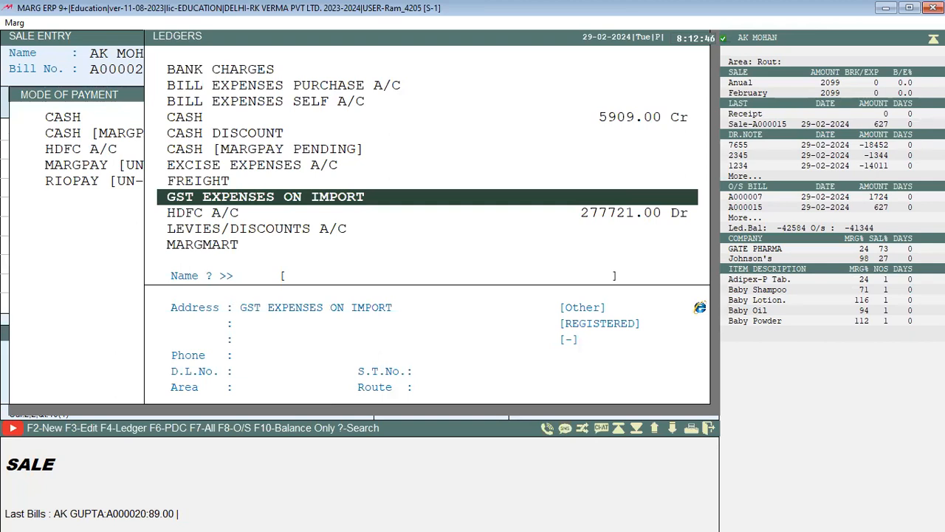
Start a new ledger and assign it to BANK ACCOUNTS from the list of all groups.
key("F2")
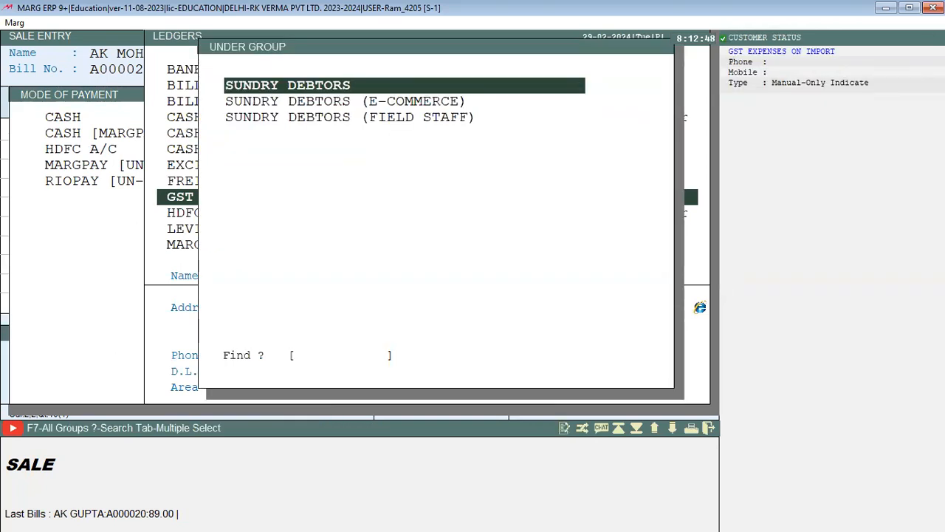
key("Up")
key("Up")
key("Up")
key("F7")
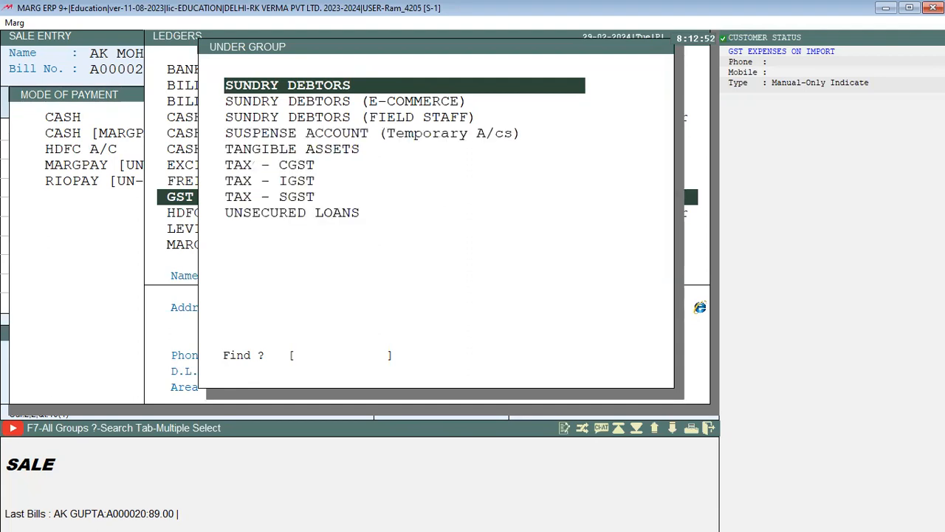
type("BAN")
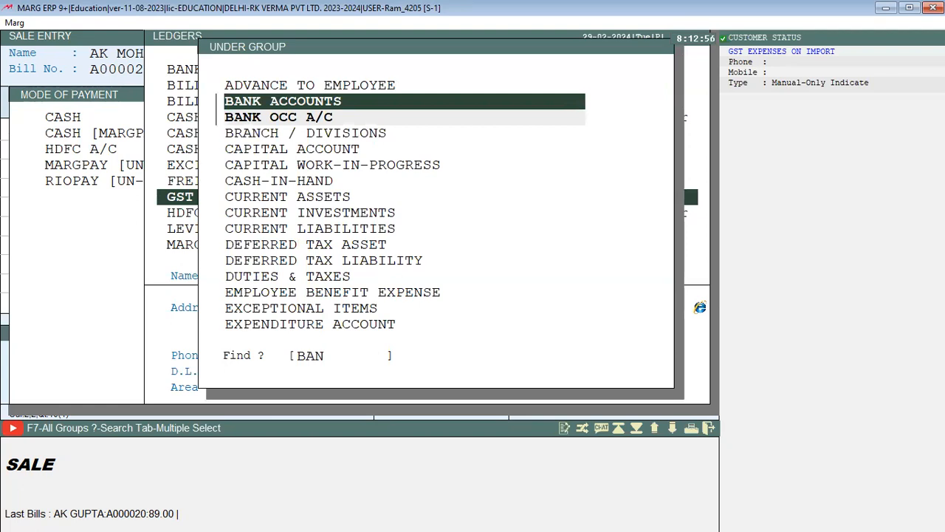
key("Return")
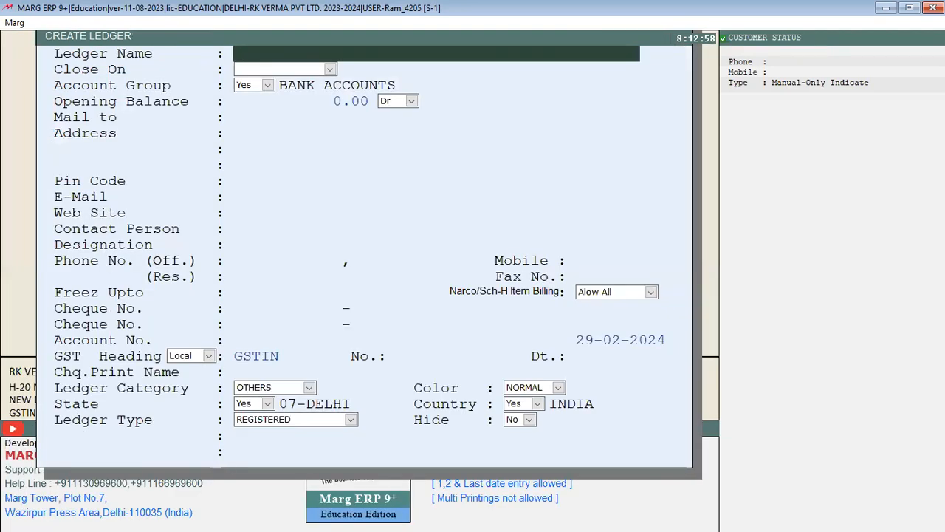
Name the new ledger G PAY and save it with the remaining default details.
type("G PAY")
key("Return")
key("Return")
key("Return")
key("Return")
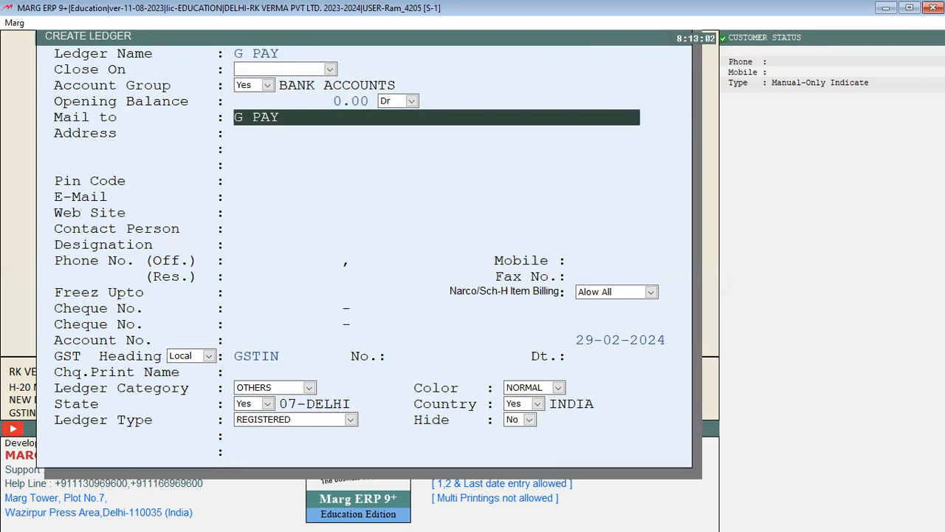
key("Page_Down")
key("Escape")
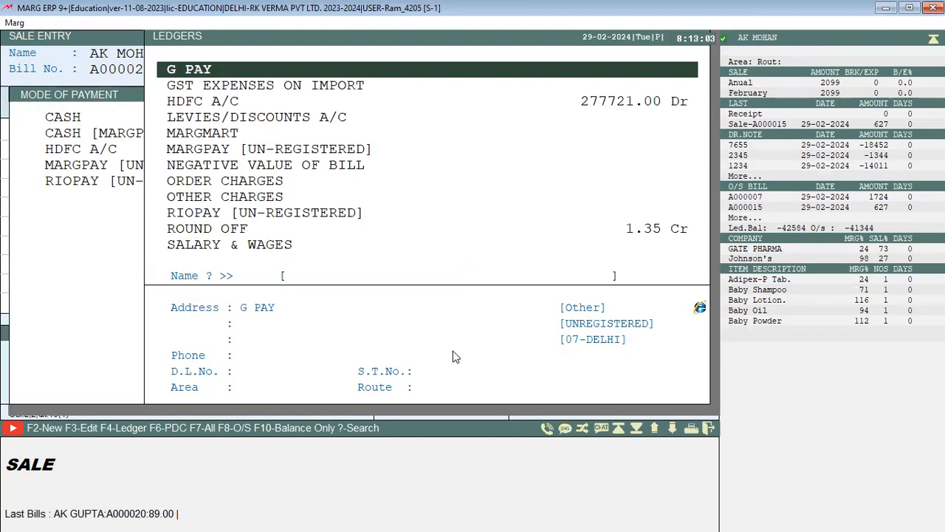
Add G PAY to the bill's payment modes and record 100.00 on it with cheque number 1234.
key("Return")
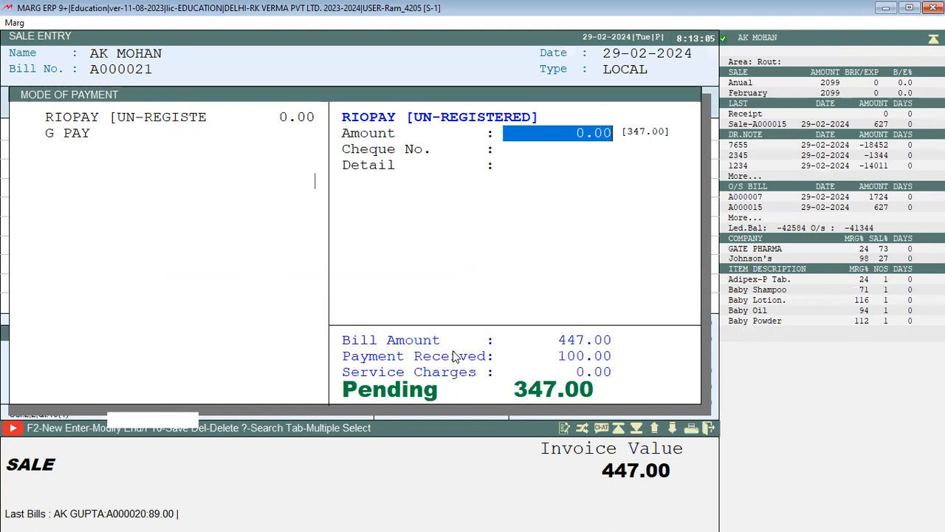
key("Escape")
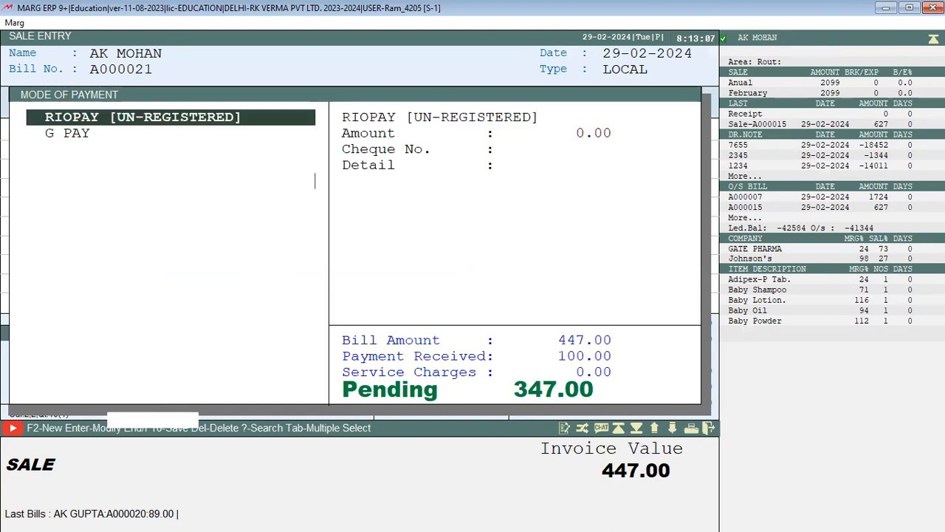
key("Down")
key("Return")
type("100")
key("Return")
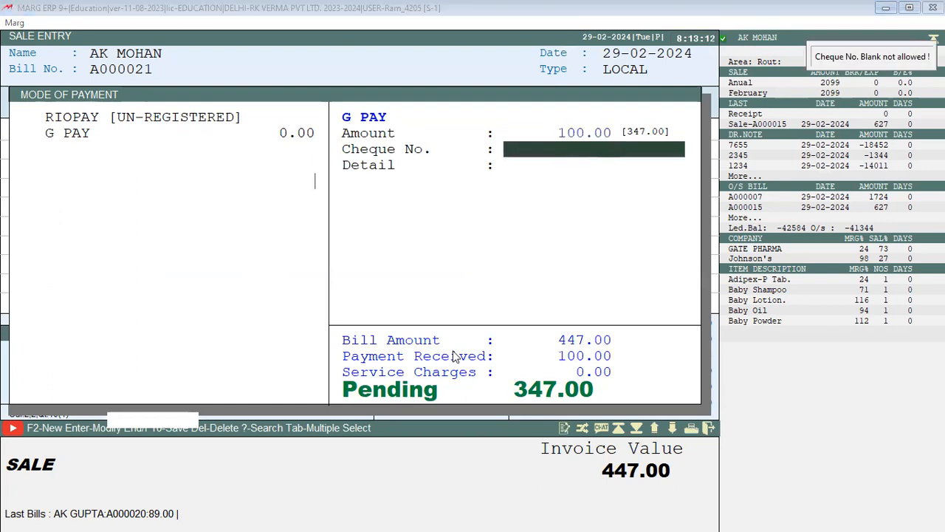
type("1234")
key("Return")
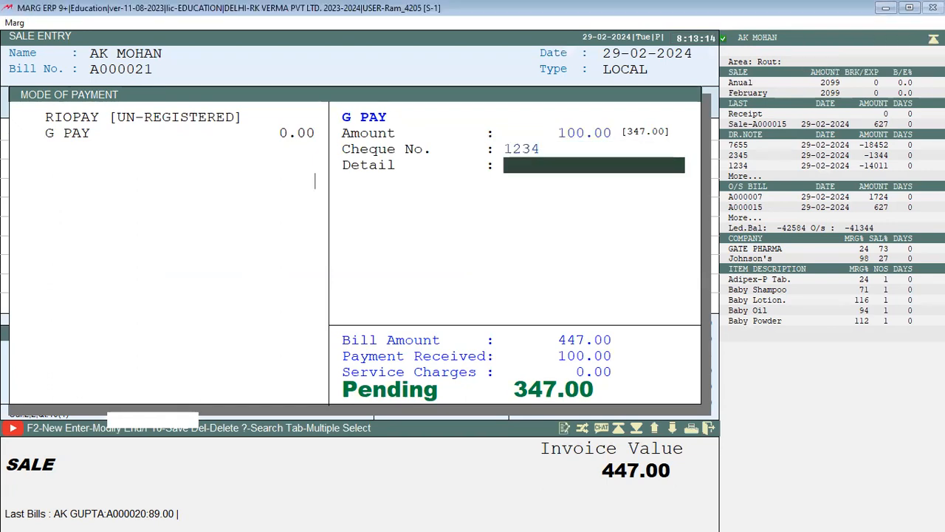
key("Return")
Review the amounts entered for CASH and G PAY and the amount pending on the bill.
key("Up")
key("Up")
key("Up")
key("Up")
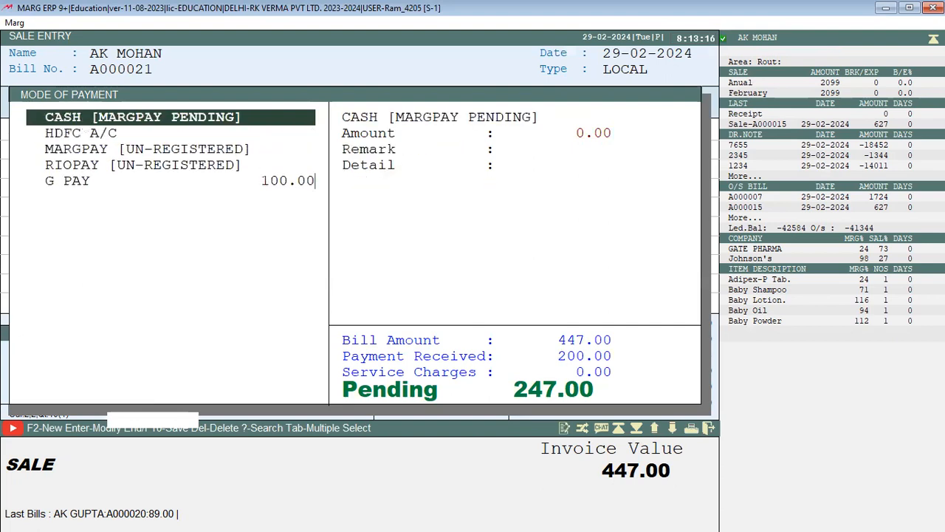
key("Up")
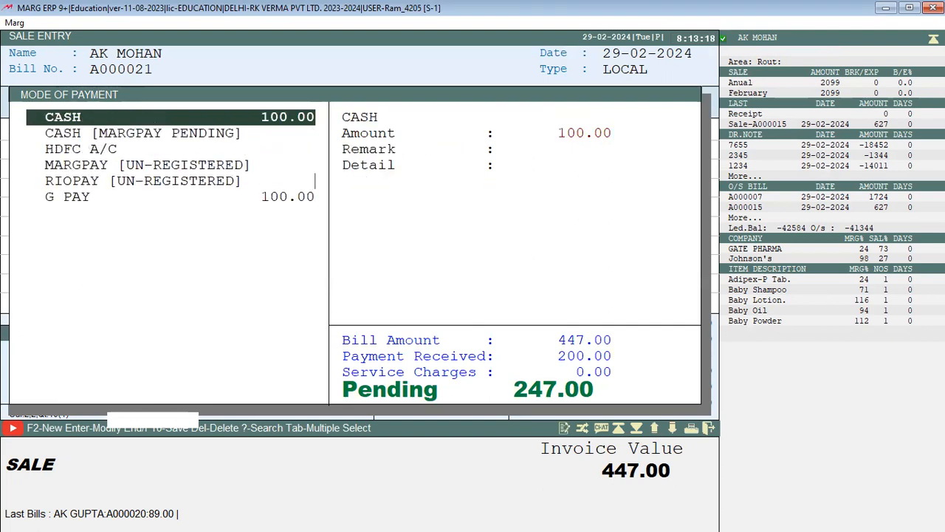
key("Down")
key("Down")
key("Down")
key("Down")
key("Down")
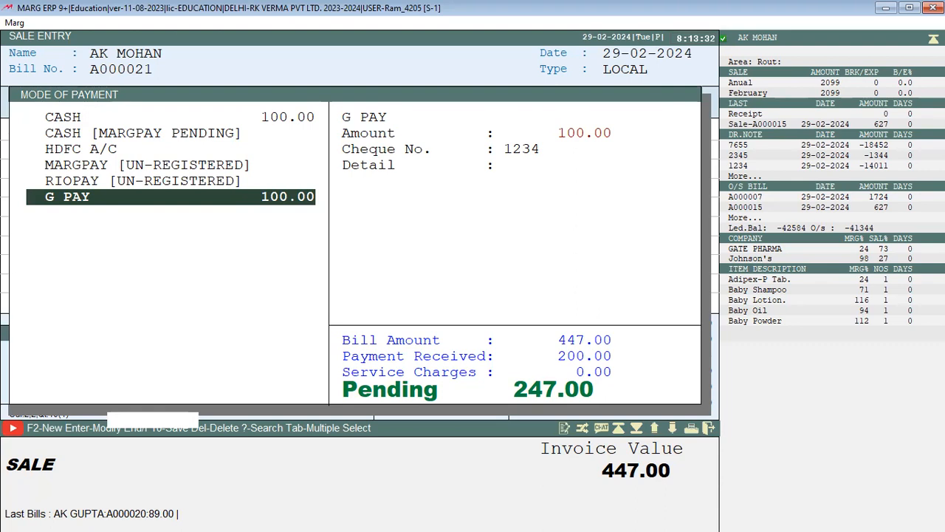
key("Up")
key("Up")
key("Up")
key("Up")
key("Up")
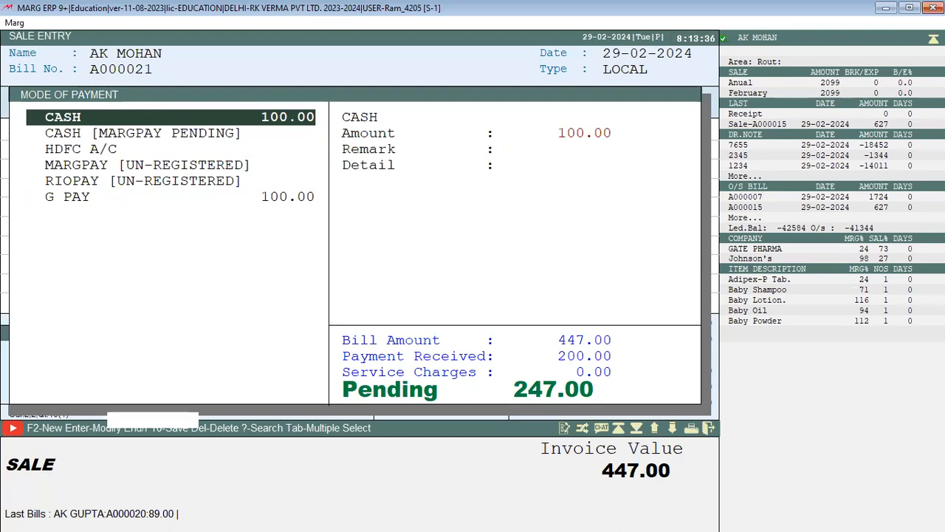
key("Down")
key("Up")
key("Down")
key("Up")
Save the bill and adjust its full pending amount as a New Ref debit with 0 due days.
key("End")
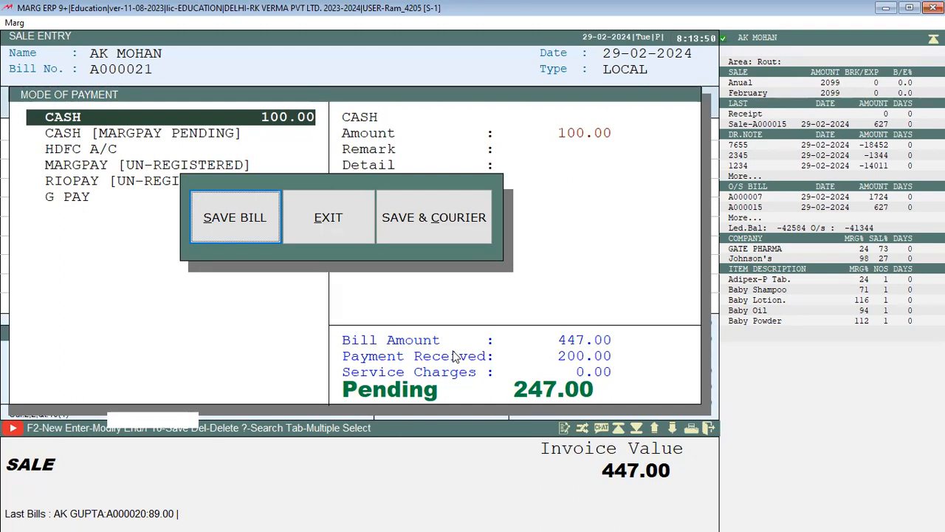
key("Return")
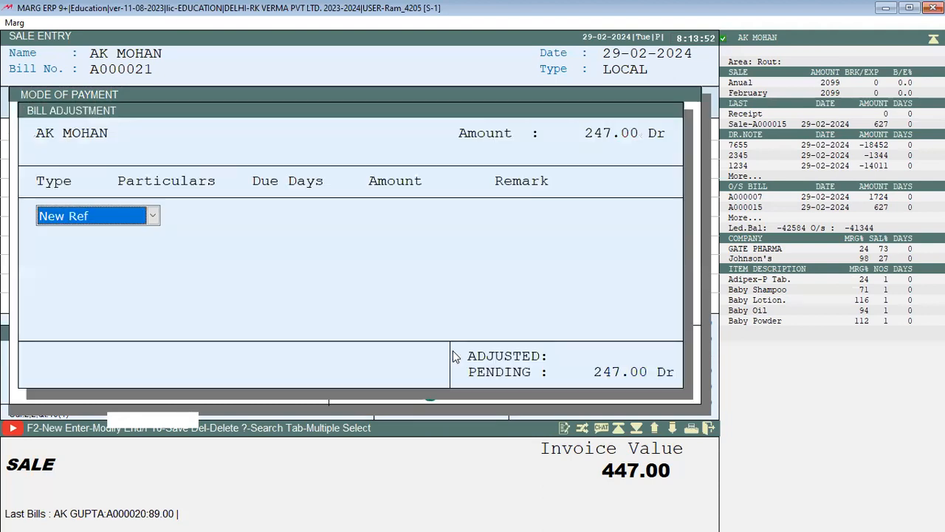
key("Return")
key("Return")
key("Return")
key("Return")
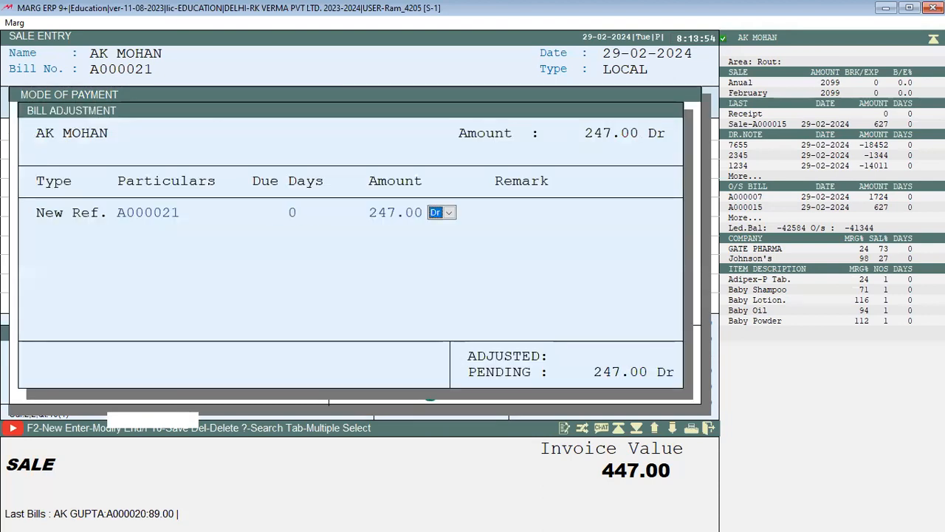
key("Return")
key("Return")
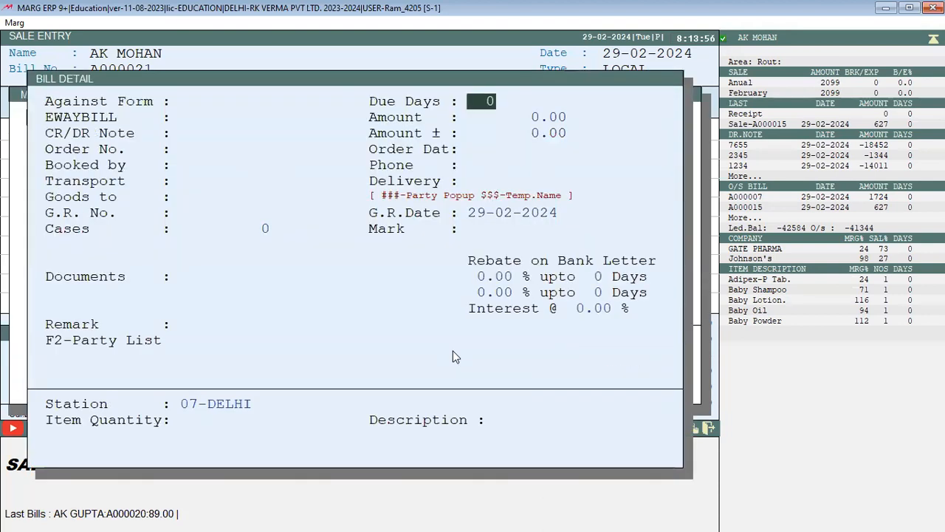
Skip the bill details, choose print option P and return from the sale entry to the main screen.
key("Escape")
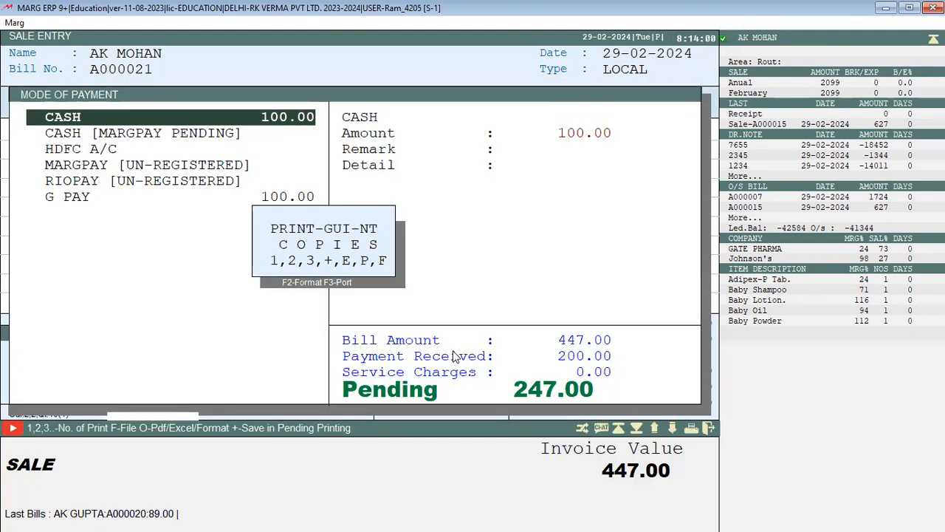
key("p")
key("Escape")
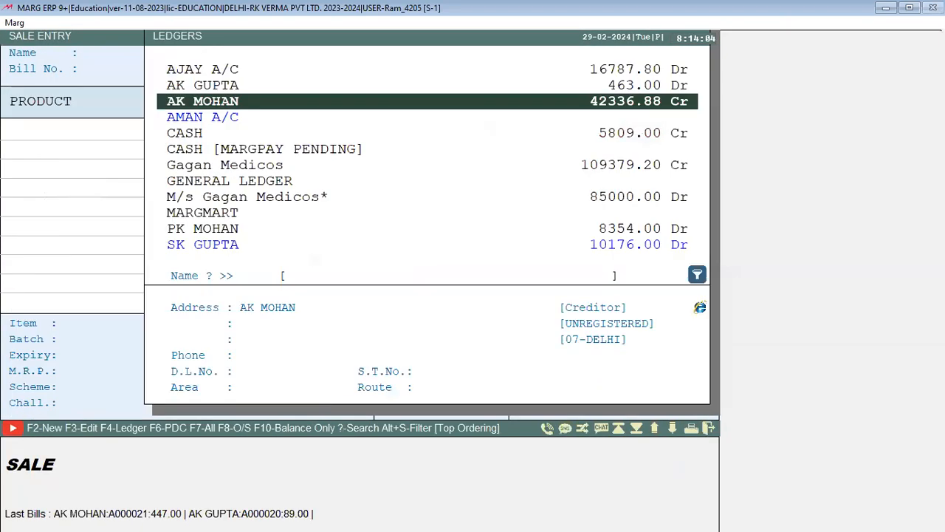
key("Escape")
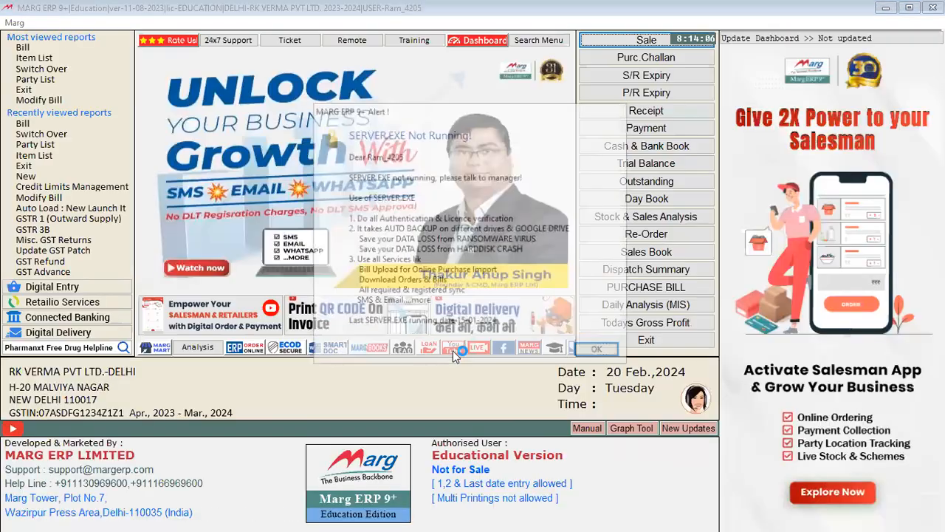
Dismiss the server alert and open the ledger of the customer just billed.
key("Return")
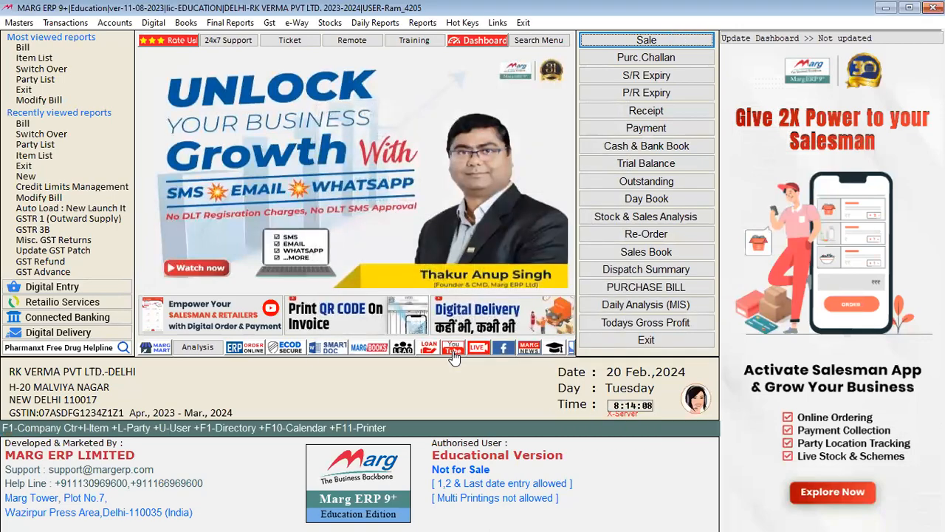
key("ctrl+l")
key("Down")
key("Down")
key("Down")
key("Down")
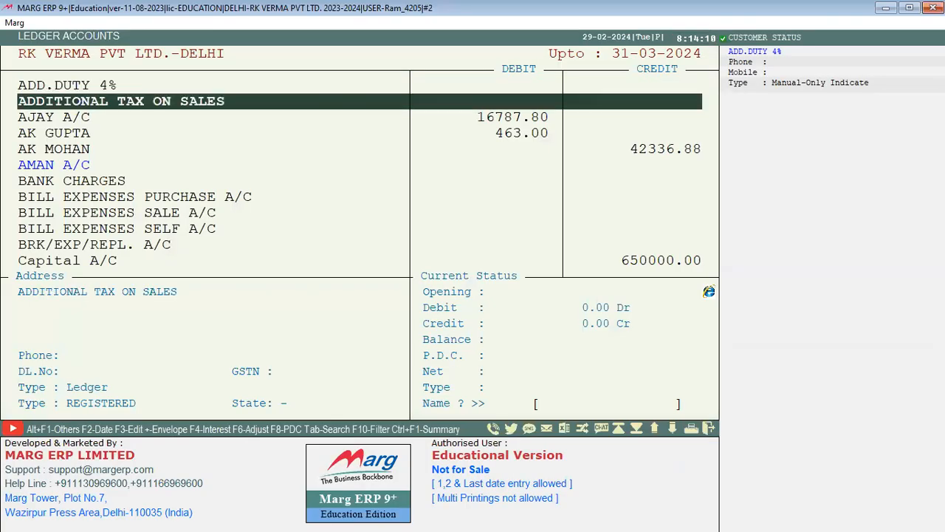
key("Return")
key("Return")
key("Return")
key("Return")
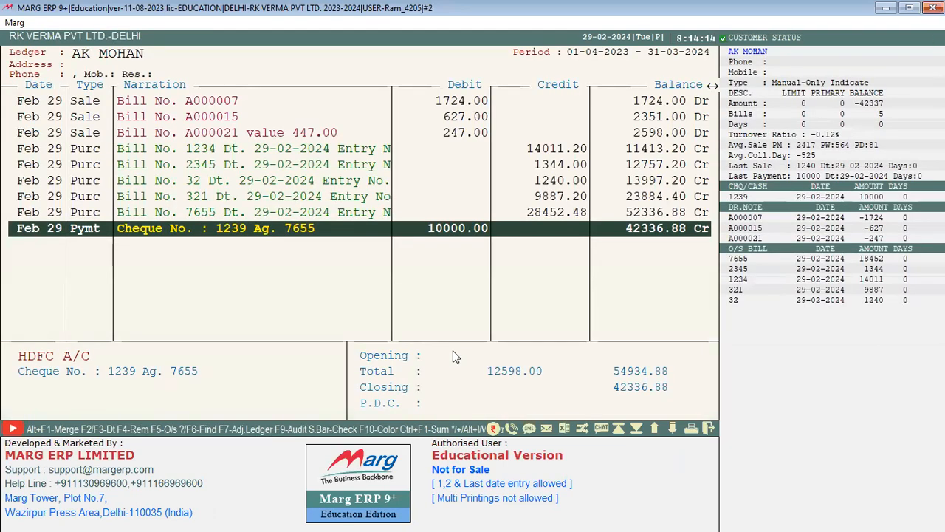
Check the 447.00 sale bill and its debit entry in the customer's ledger, and return to the main screen.
key("Up")
key("Up")
key("Up")
key("Up")
key("Up")
key("Up")
key("Return")
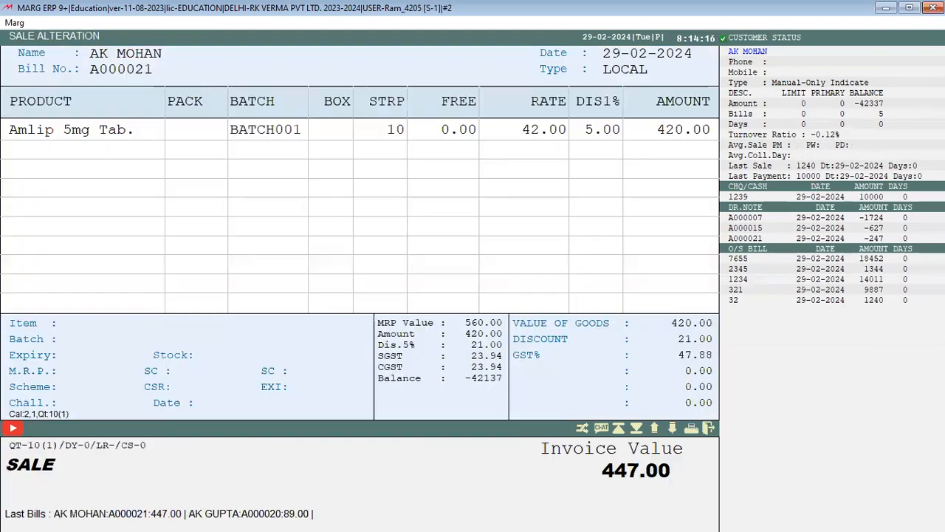
key("Escape")
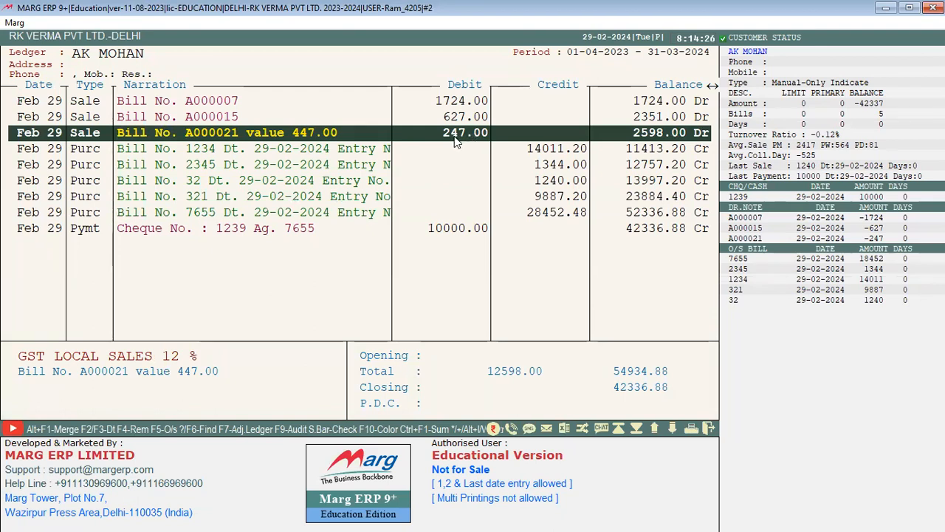
key("Escape")
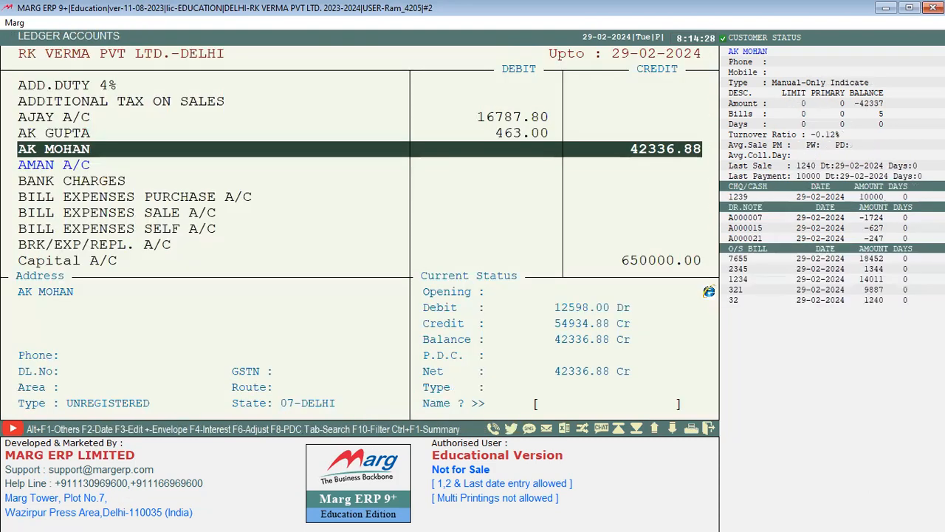
key("Escape")
Start a new sale entry and go back to its customer list.
key("Return")
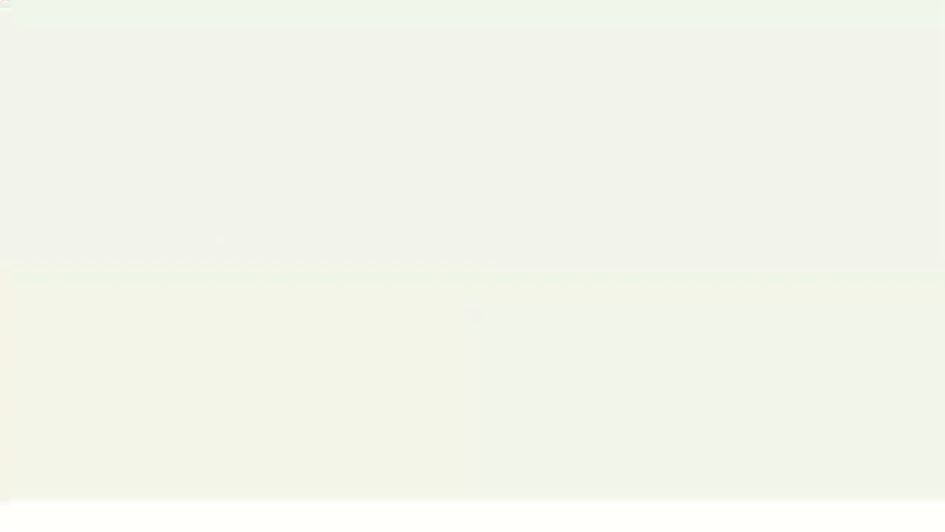
key("Return")
key("Return")
key("Return")
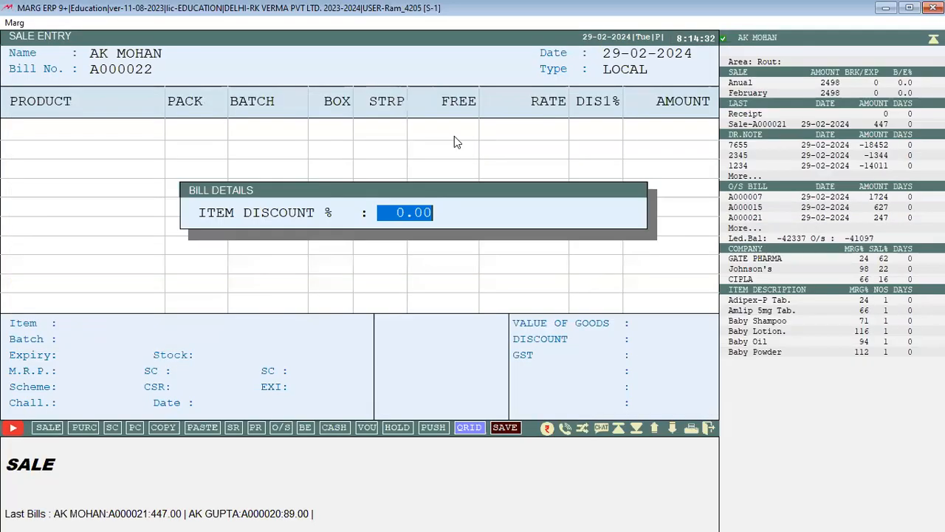
key("Return")
key("Escape")
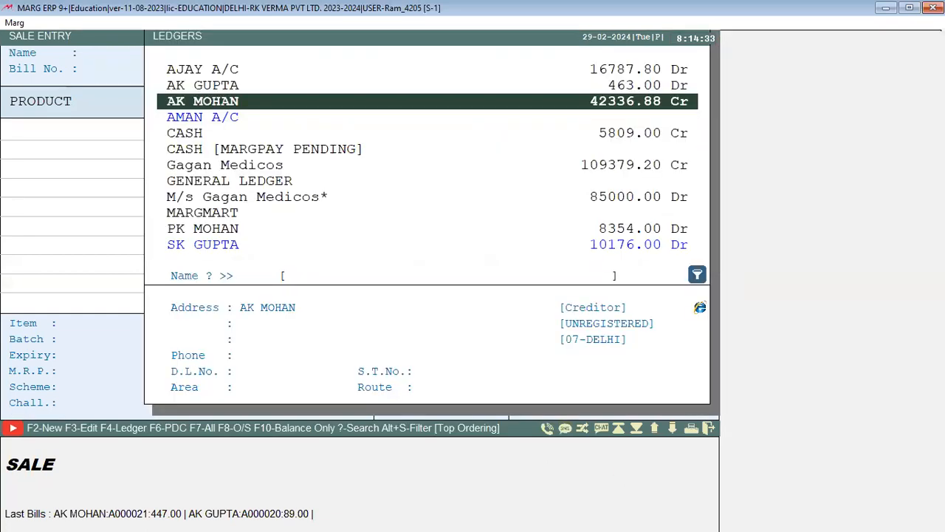
key("Up")
key("Return")
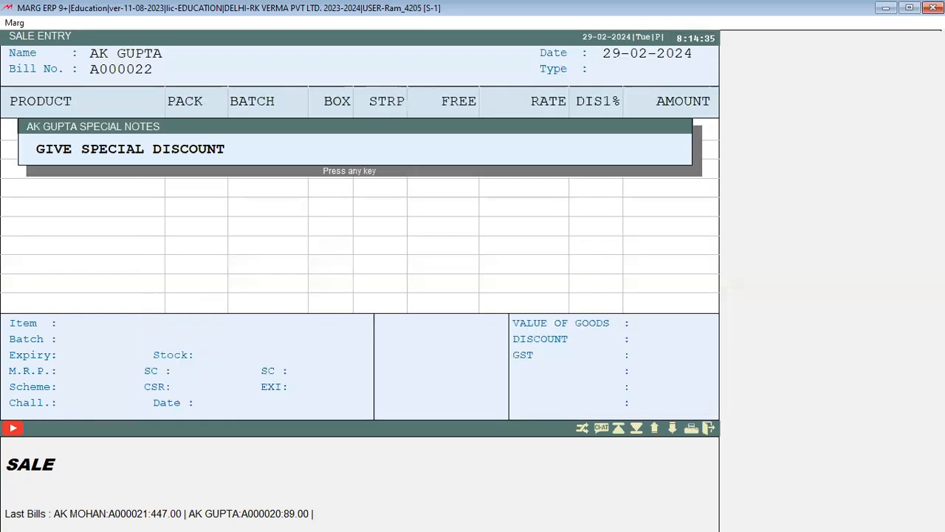
key("Return")
key("Return")
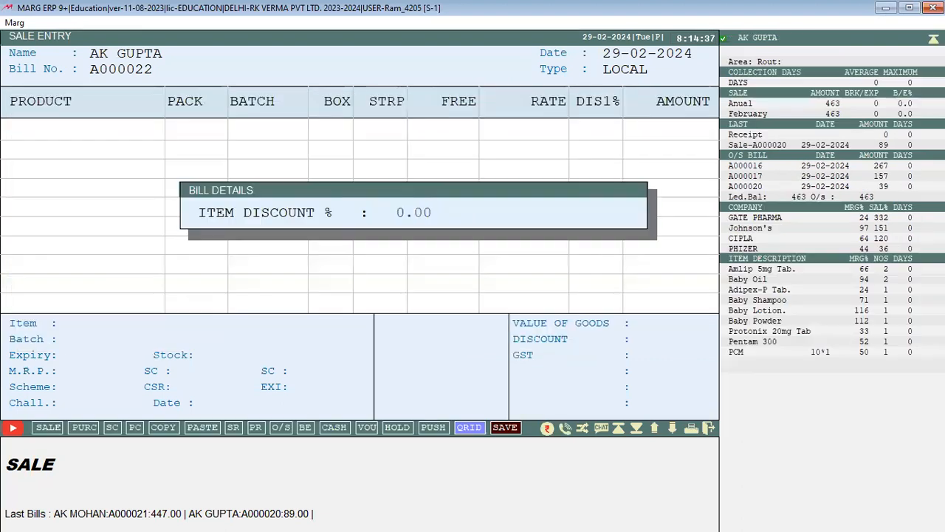
key("Return")
Look through the ledger list for a customer to bill.
key("Up")
key("Down")
key("Down")
key("Down")
key("Down")
key("Down")
key("Down")
key("Down")
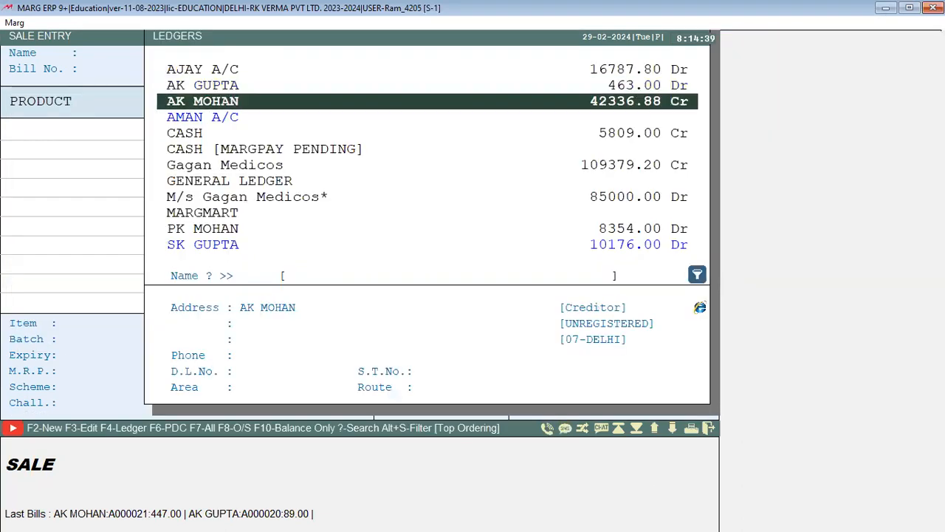
key("Down")
key("Down")
key("Down")
key("Down")
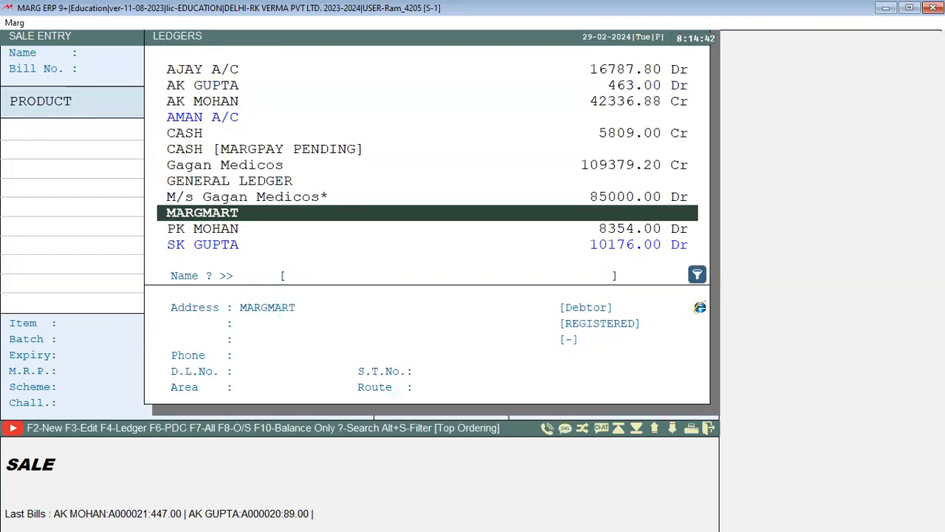
key("Down")
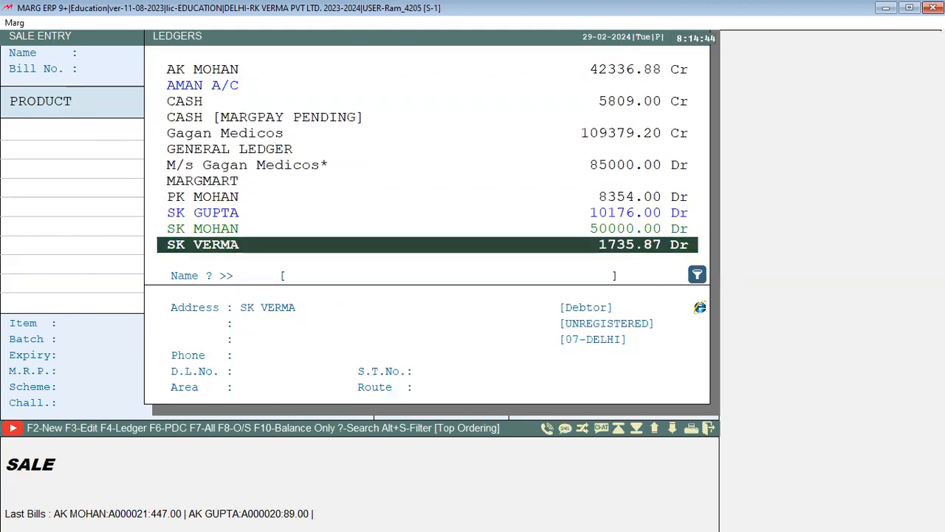
key("Up")
key("Up")
key("Up")
key("Up")
key("Up")
key("Up")
key("Up")
key("Up")
key("Up")
key("Up")
key("Up")
key("Up")
key("Up")
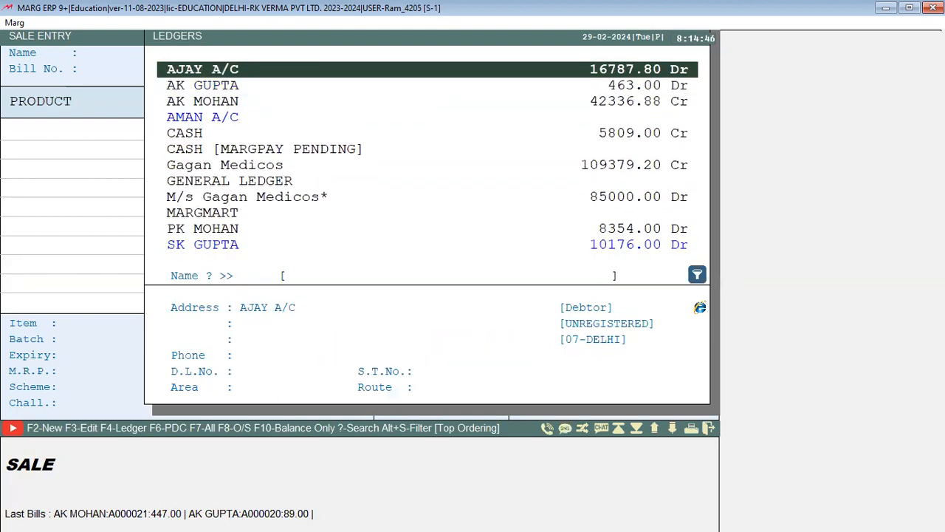
key("Down")
key("Down")
key("Down")
key("Up")
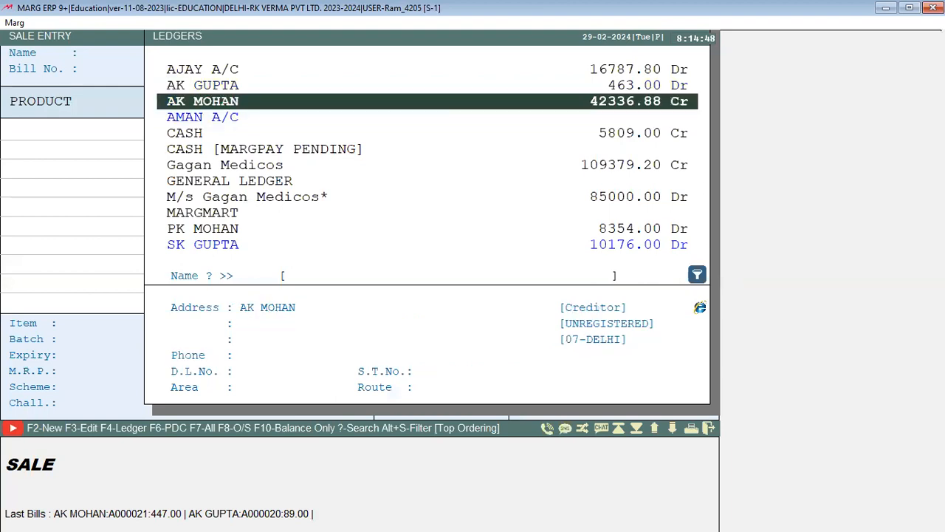
Try to bill the customer with the 463.00 balance, acknowledge the credit limit alert and return to the customer list.
key("Up")
key("Return")
key("Return")
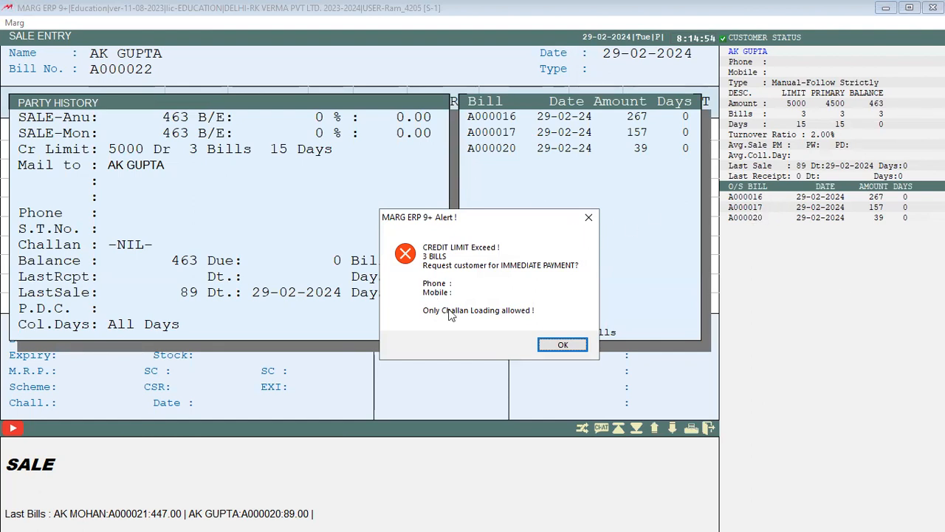
left_click(562, 344)
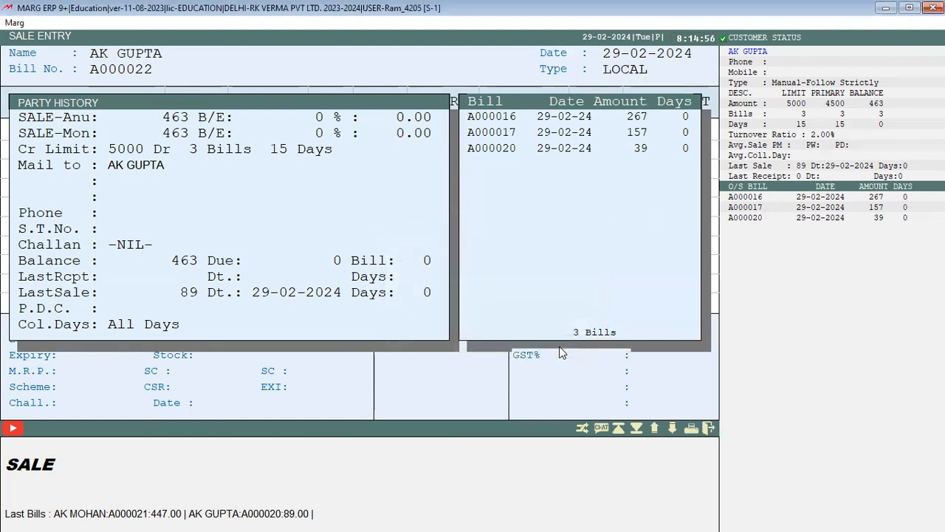
key("Escape")
key("Escape")
key("Escape")
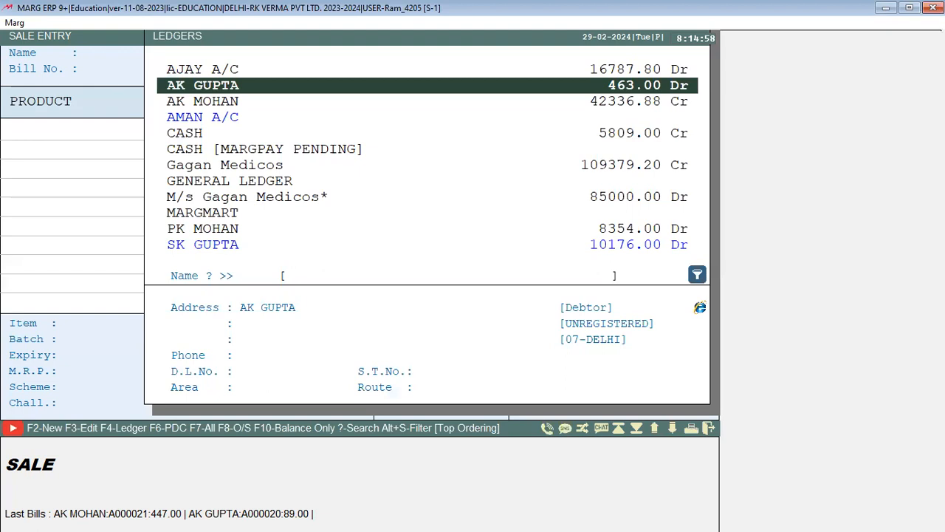
Choose M/s Gagan Medicos* as the bill's customer and paste the copied items into the bill.
key("Down")
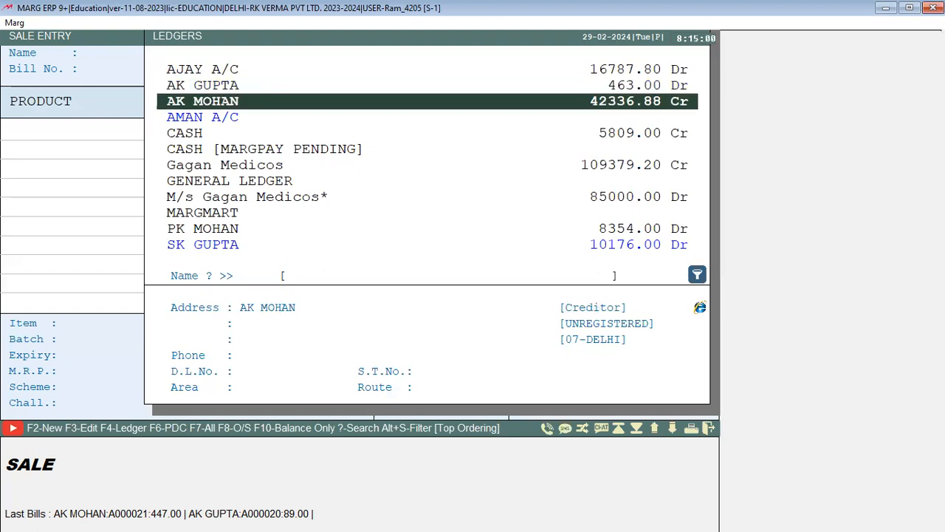
key("Down")
key("Down")
key("Down")
key("Down")
key("Down")
key("Down")
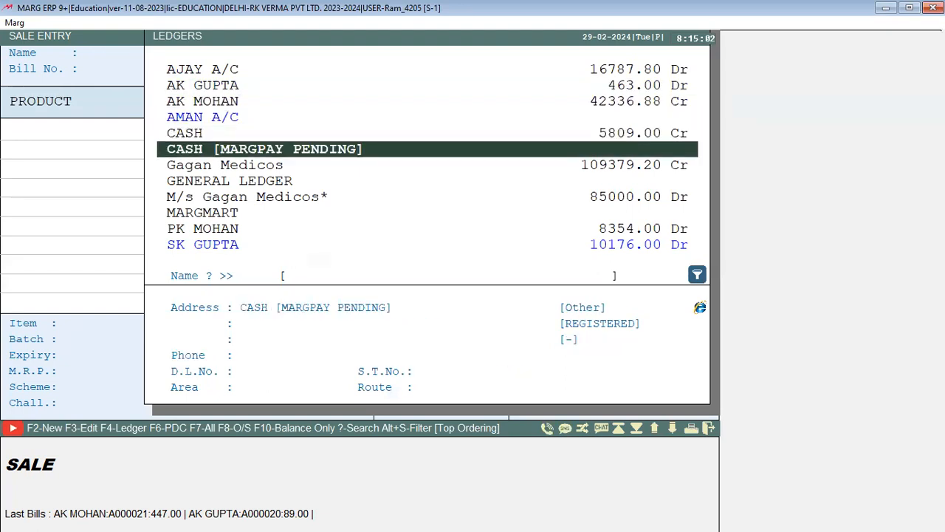
key("Return")
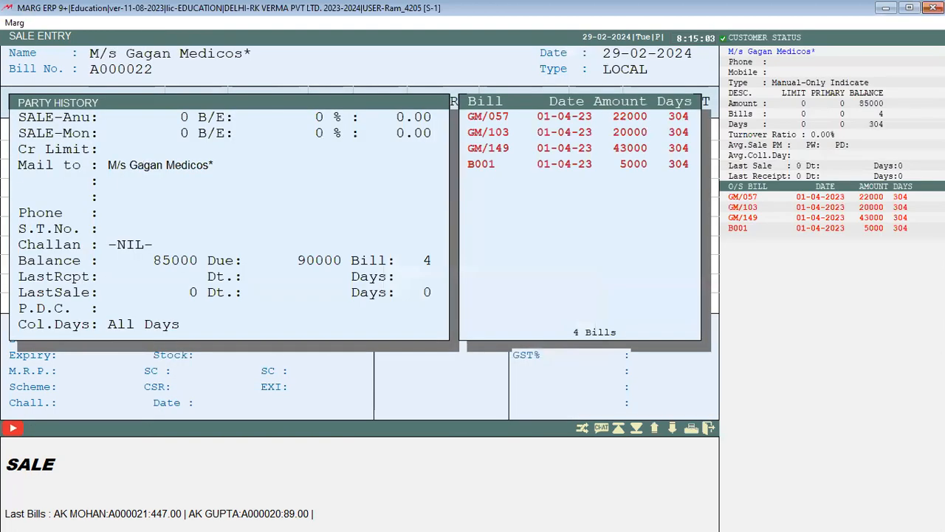
key("Return")
key("ctrl+v")
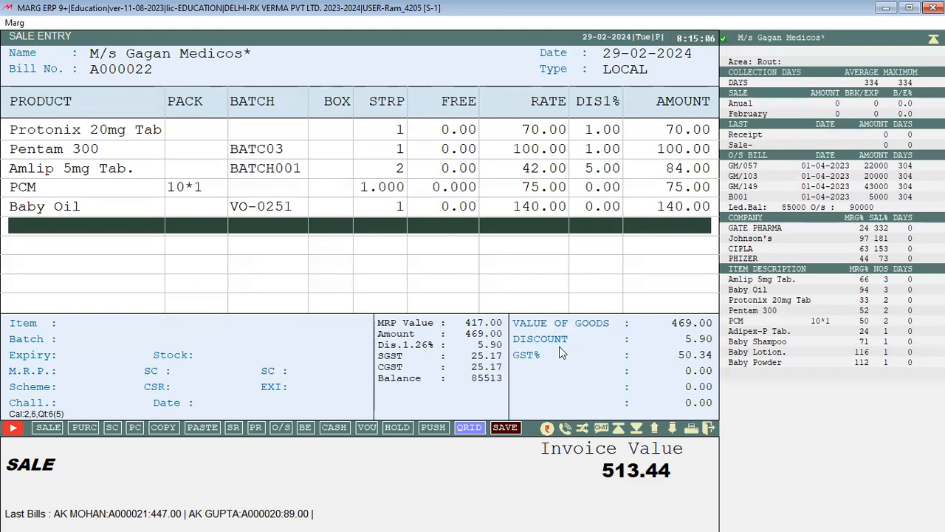
Accept the bill's items and additional charges unchanged and proceed to its mode of payment.
key("Return")
key("Return")
key("Return")
key("Return")
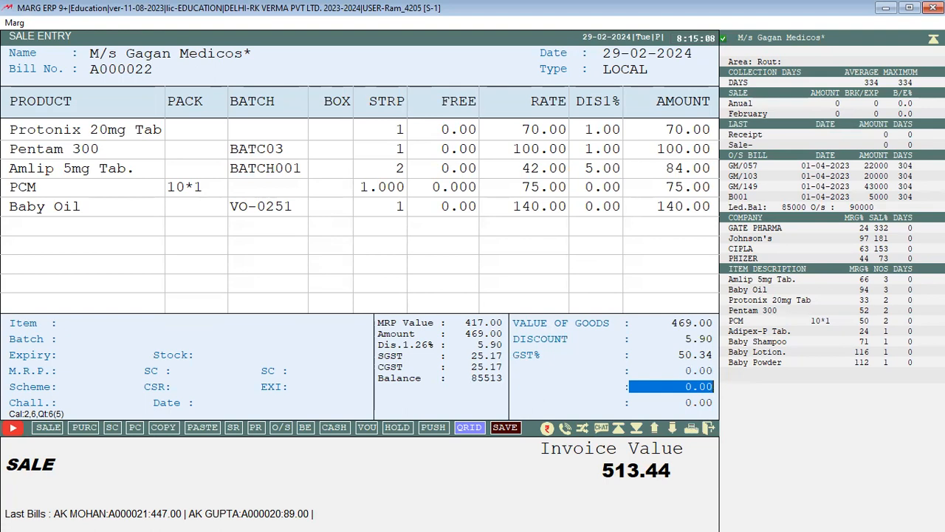
key("Return")
key("Return")
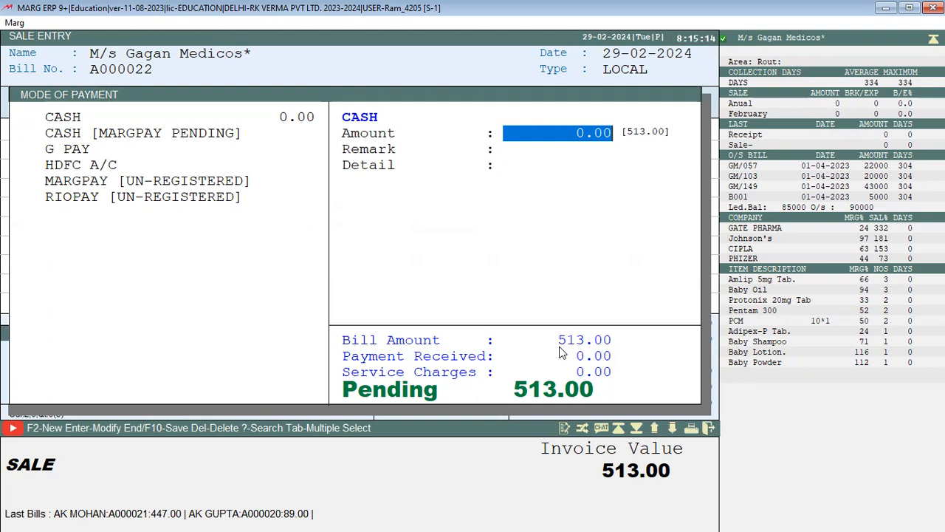
type("1")
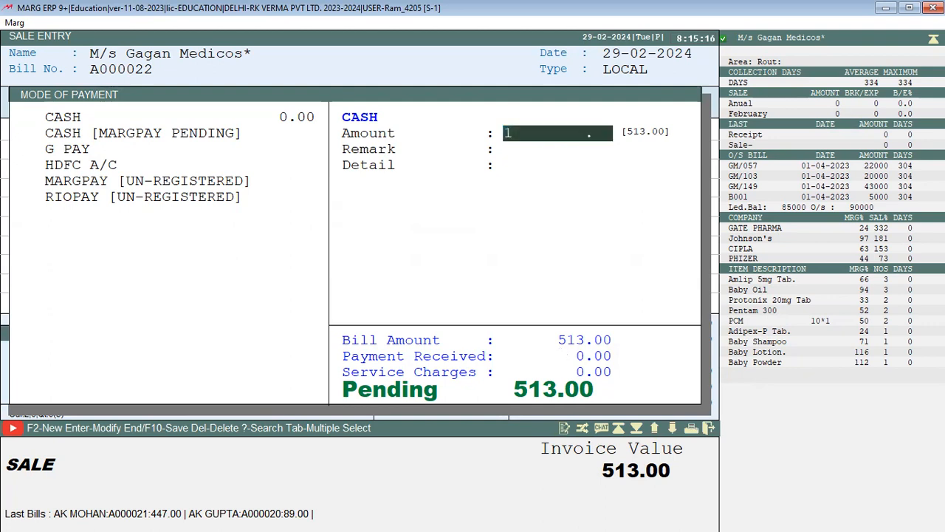
key("BackSpace")
key("Escape")
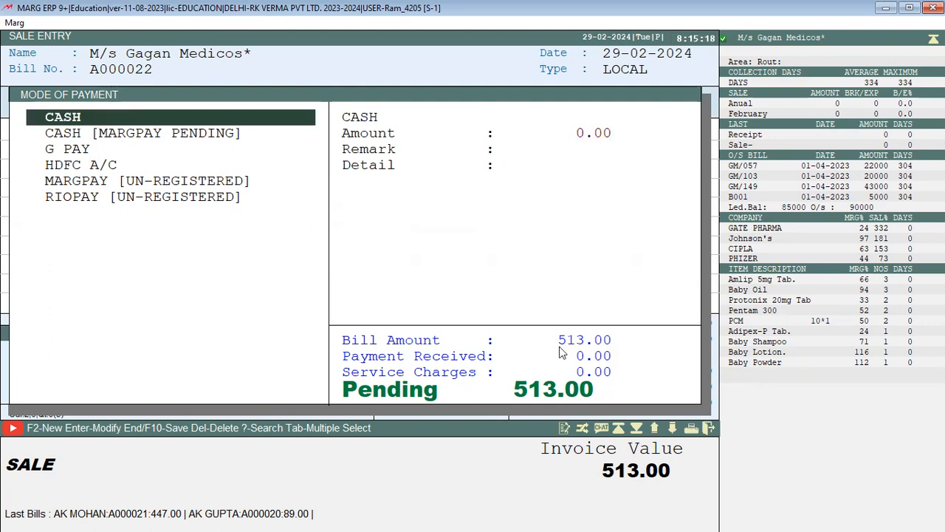
Record 400.00 received in CASH on the bill, leaving the remark and detail blank.
key("Return")
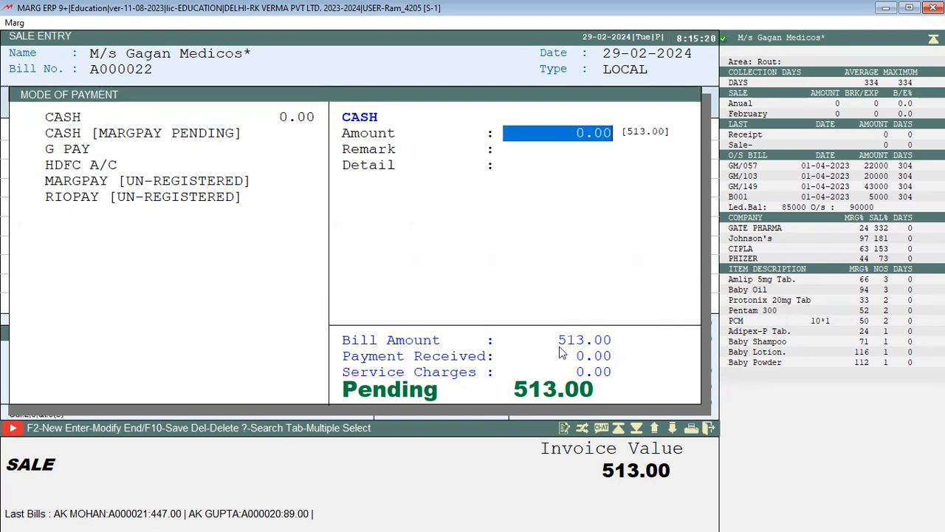
type("400.0")
key("BackSpace")
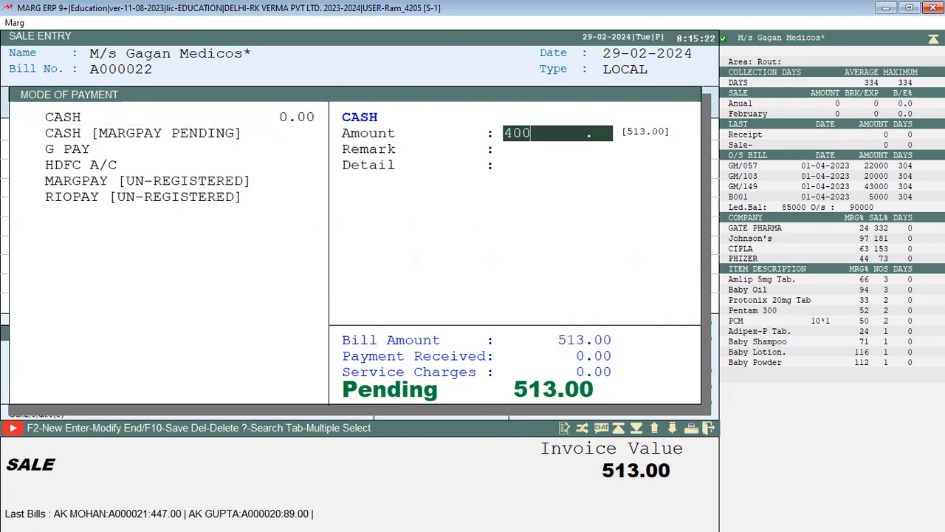
key("Return")
key("Return")
key("Return")
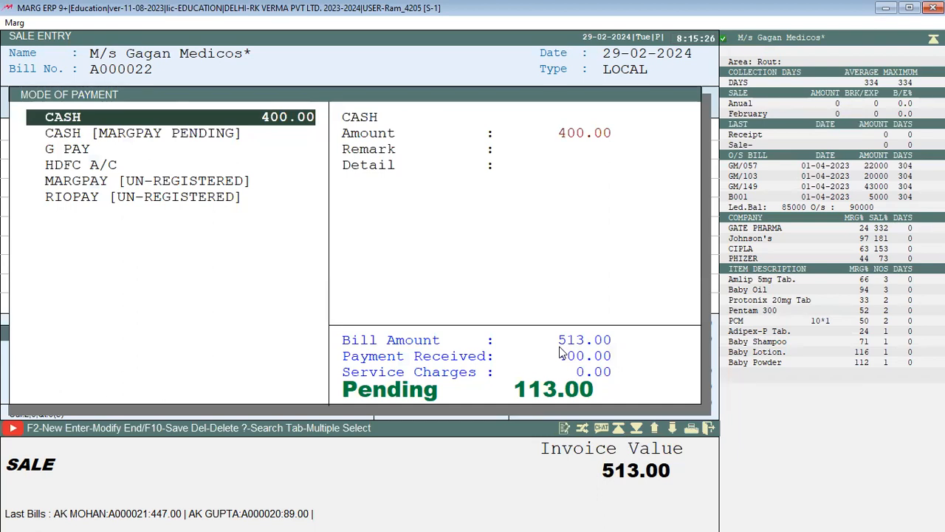
Add the M/s Gagan Medicos* ledger to the bill's payment modes.
key("F2")
type("G")
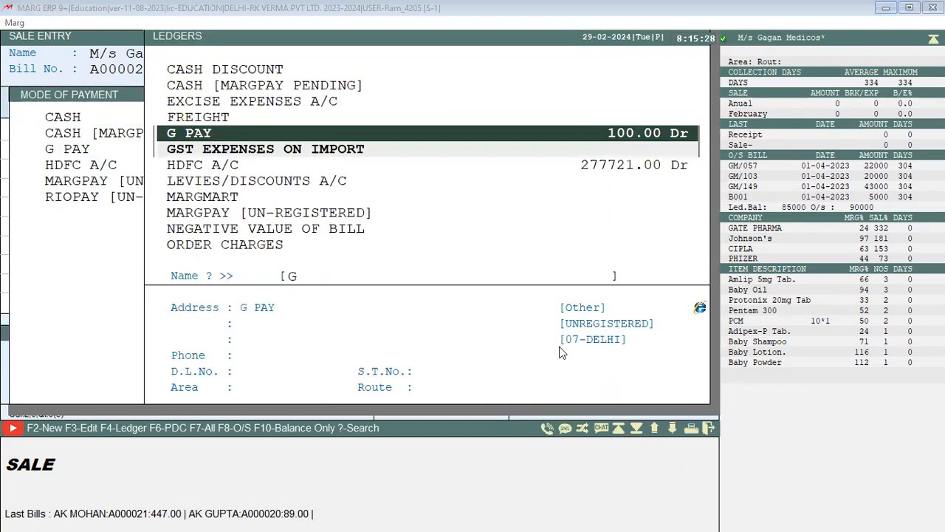
type("AGA")
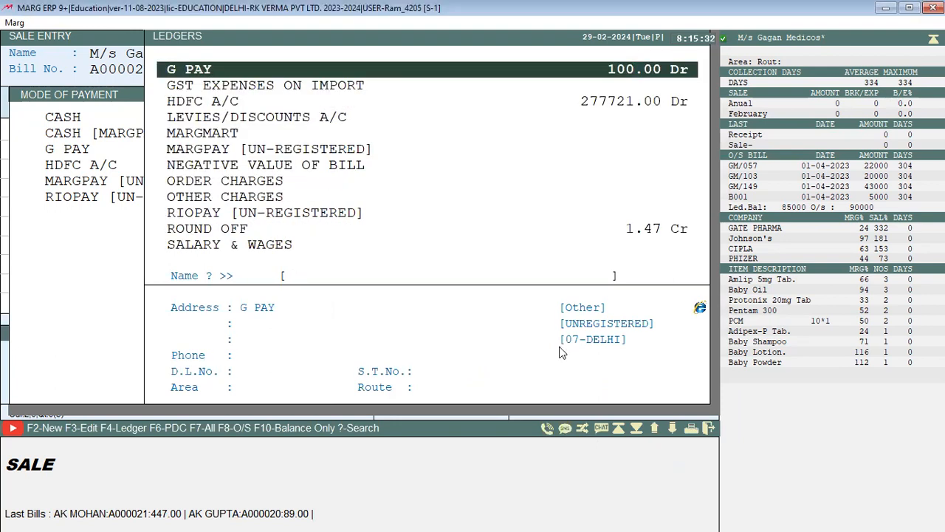
type("MS")
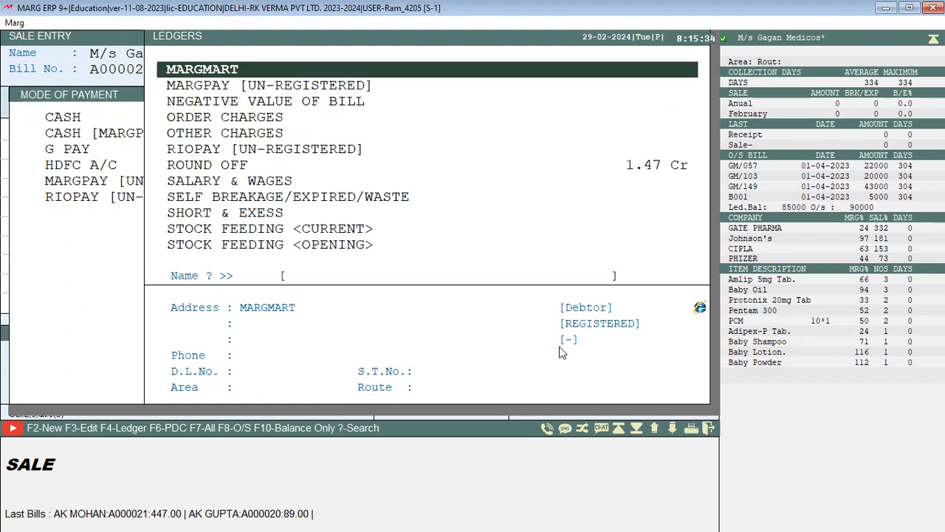
key("BackSpace")
type("M")
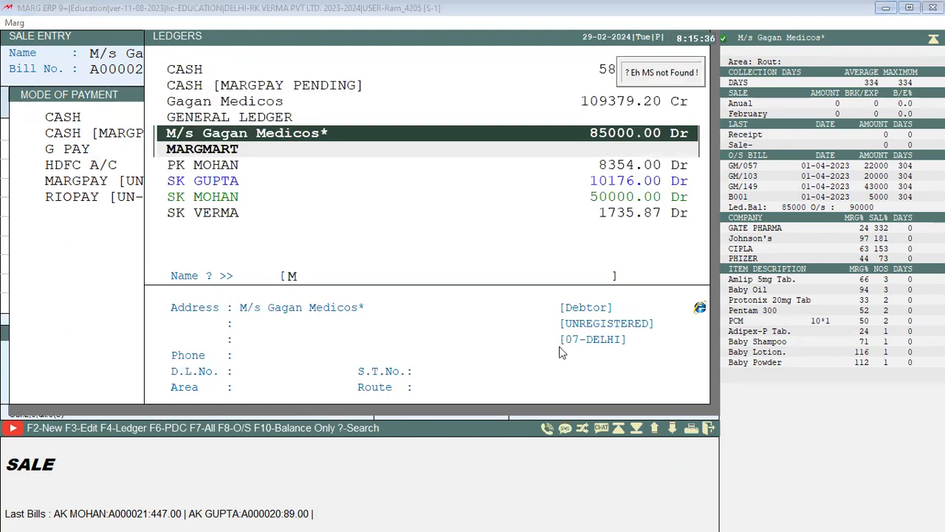
key("Return")
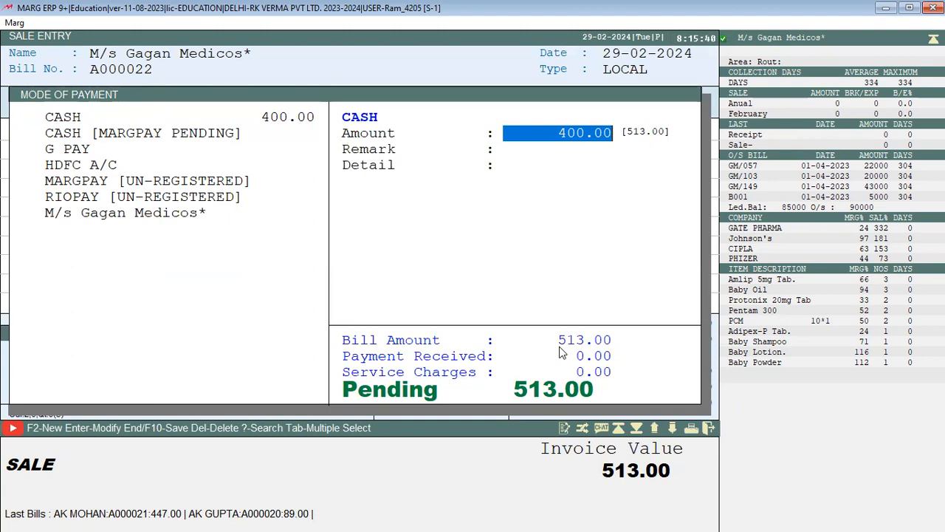
Confirm 400.00 as the CASH portion of the bill, leaving its remark and detail blank.
key("Return")
key("Return")
key("Return")
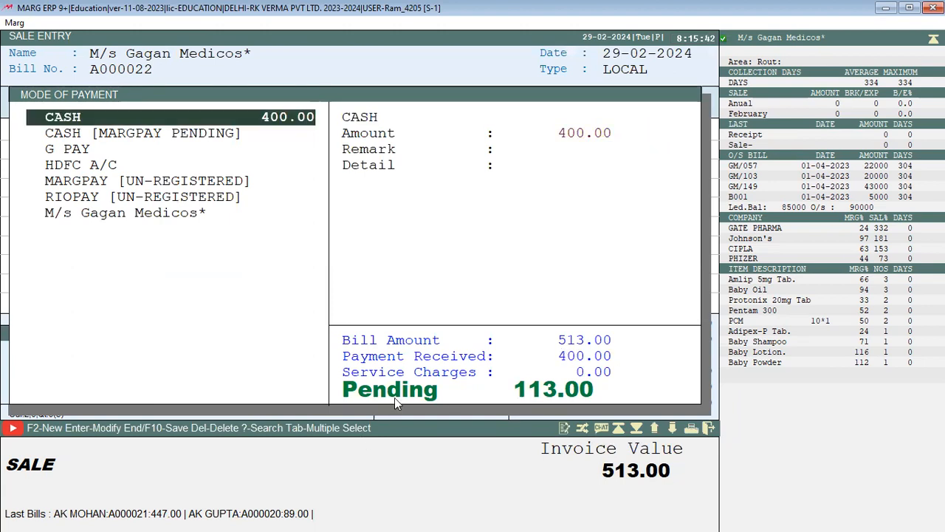
Record 113.00 against the M/s Gagan Medicos* payment mode, leaving the remark and detail blank.
key("Return")
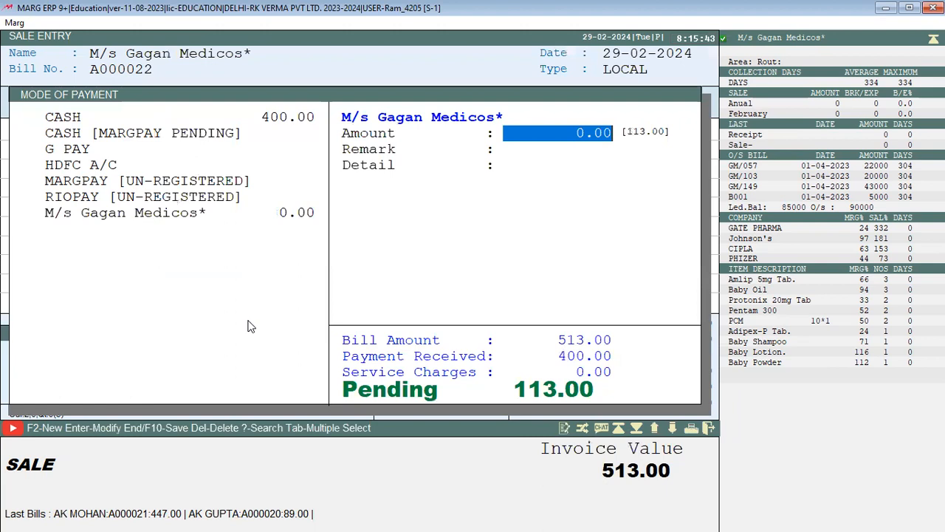
type("11")
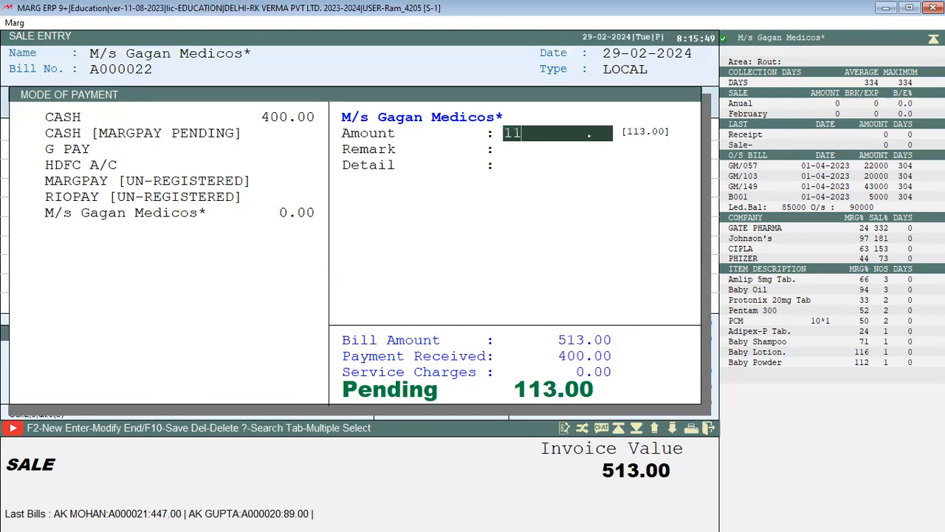
type("3")
key("Return")
key("Return")
key("Return")
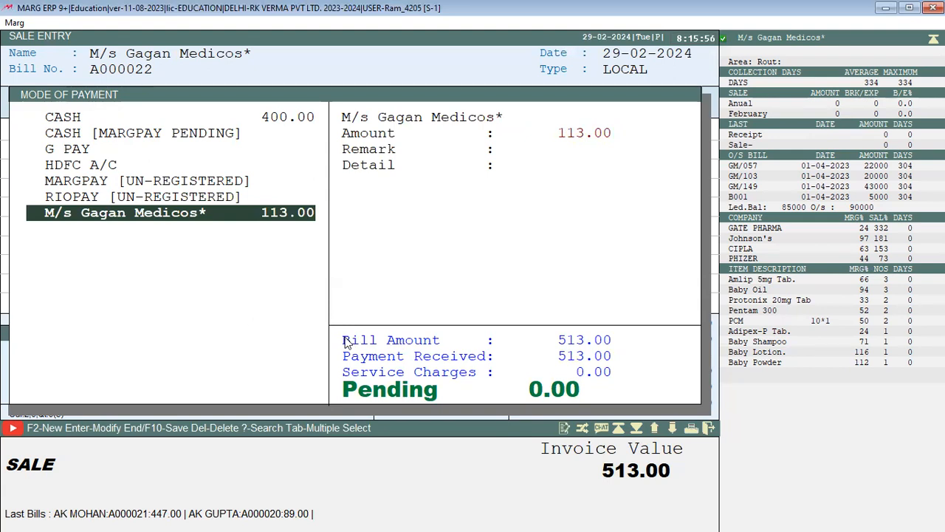
Save the M/s Gagan Medicos* bill without printing it and leave sale entry, dismissing the server alert.
key("End")
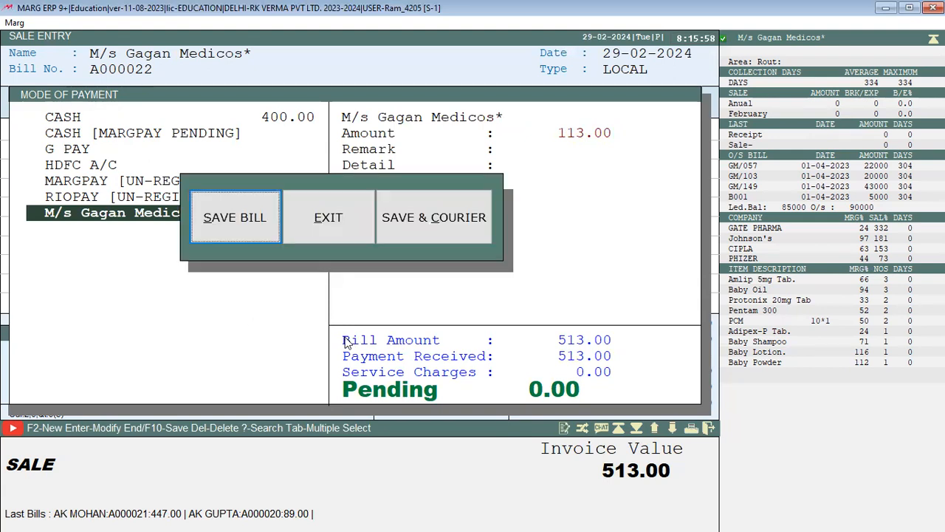
key("Return")
key("End")
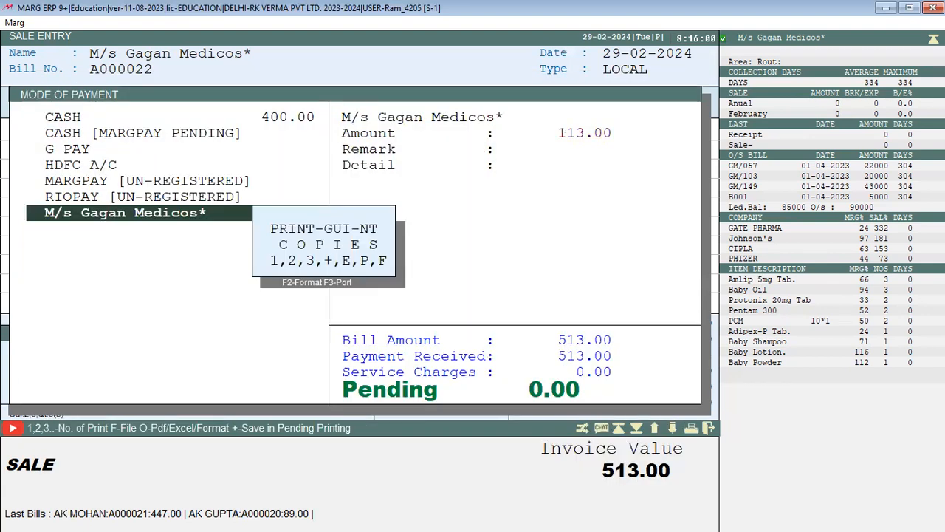
key("Escape")
key("Escape")
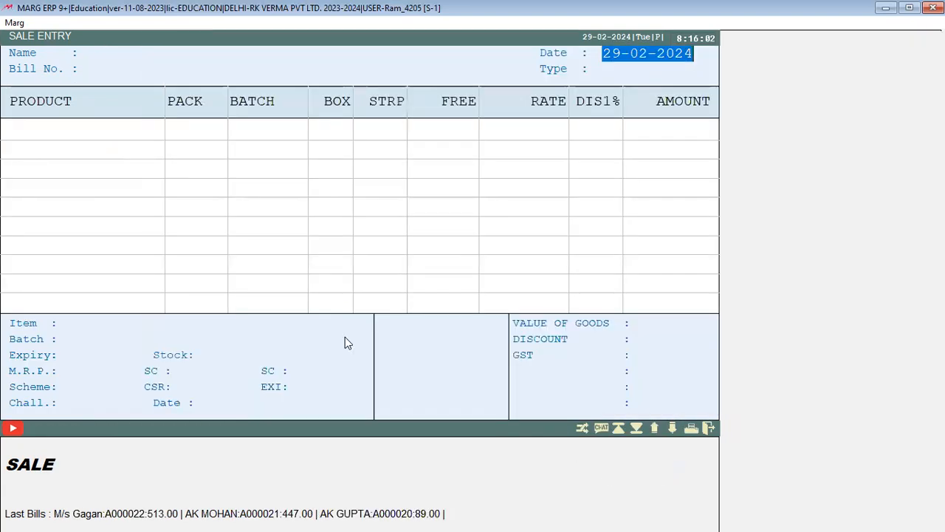
key("Escape")
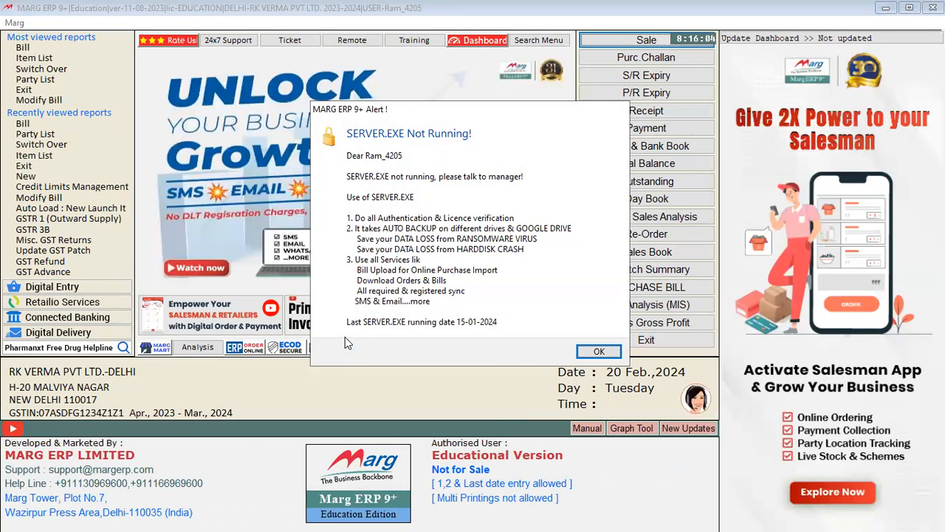
left_click(603, 352)
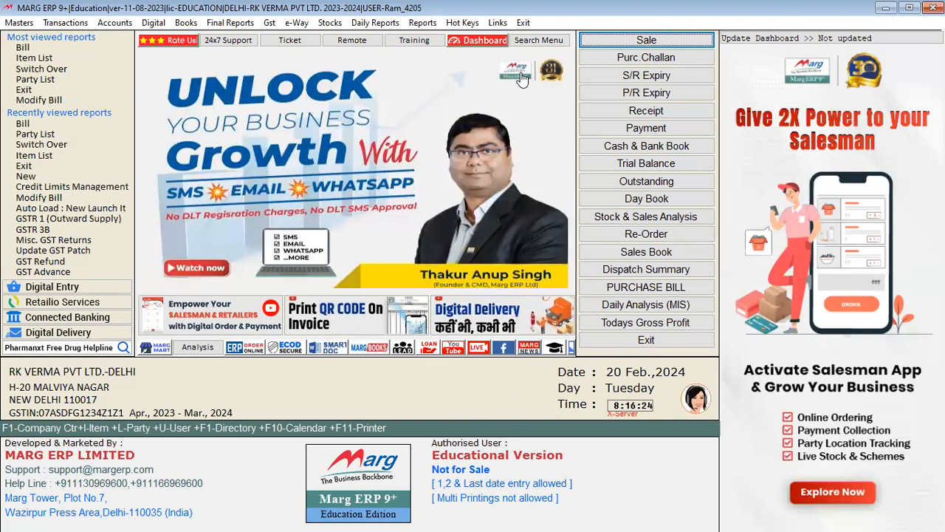
Open the Mode of Payment Report from the daily sale reports, keeping Stock Less at No and checking the operator name choices.
left_click(423, 22)
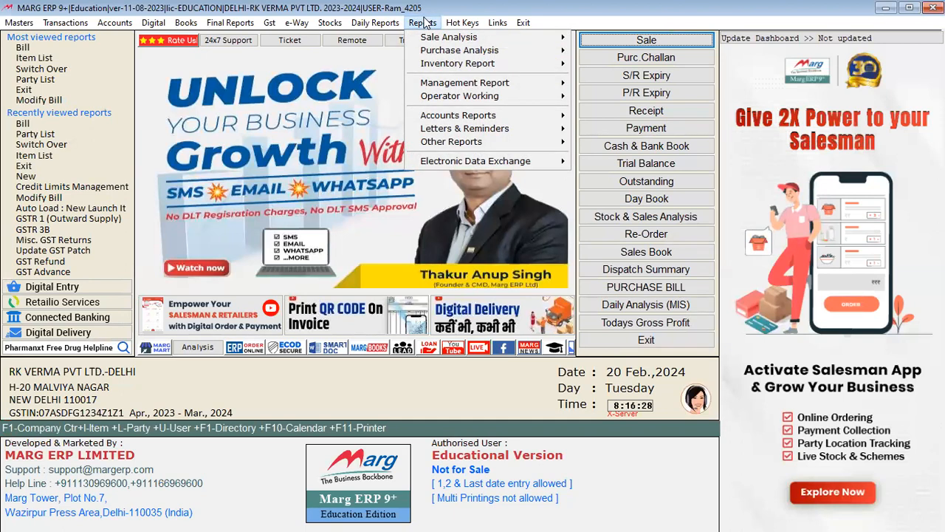
mouse_move(375, 24)
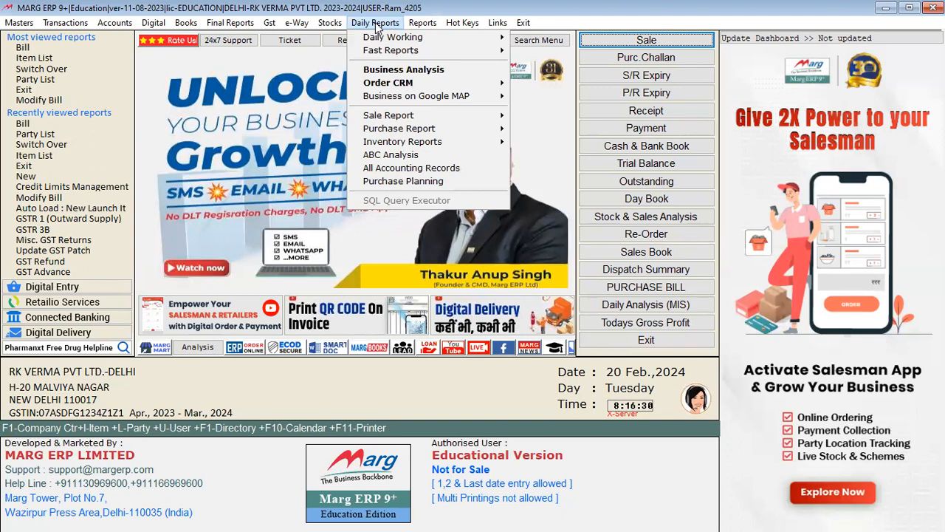
mouse_move(427, 115)
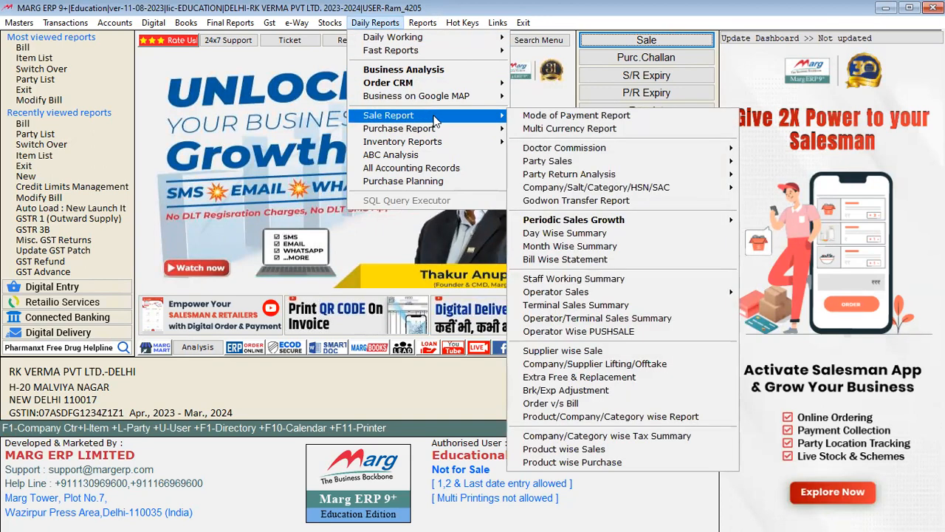
left_click(639, 118)
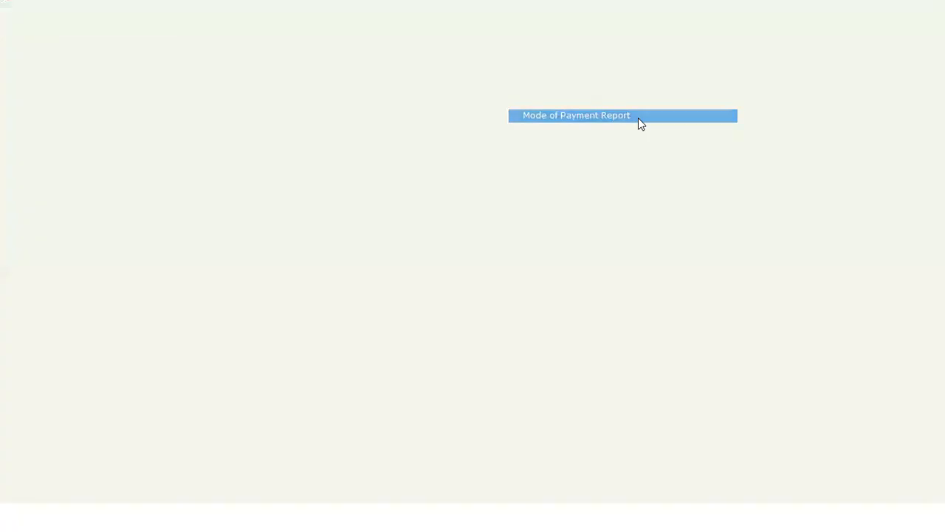
key("space")
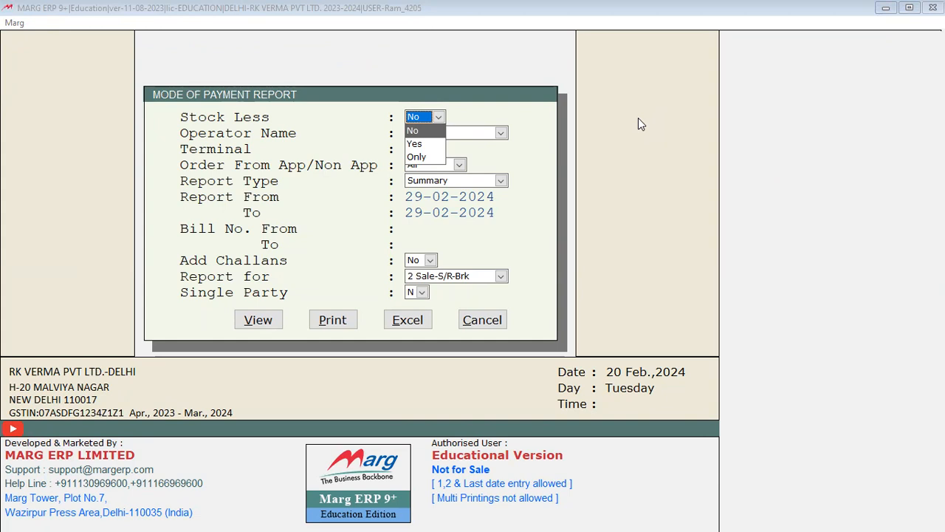
key("Return")
key("Return")
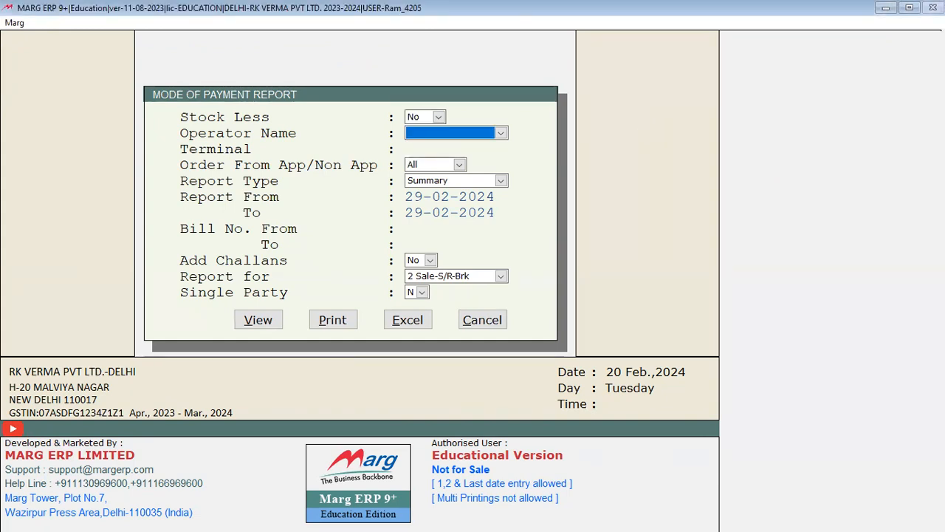
key("space")
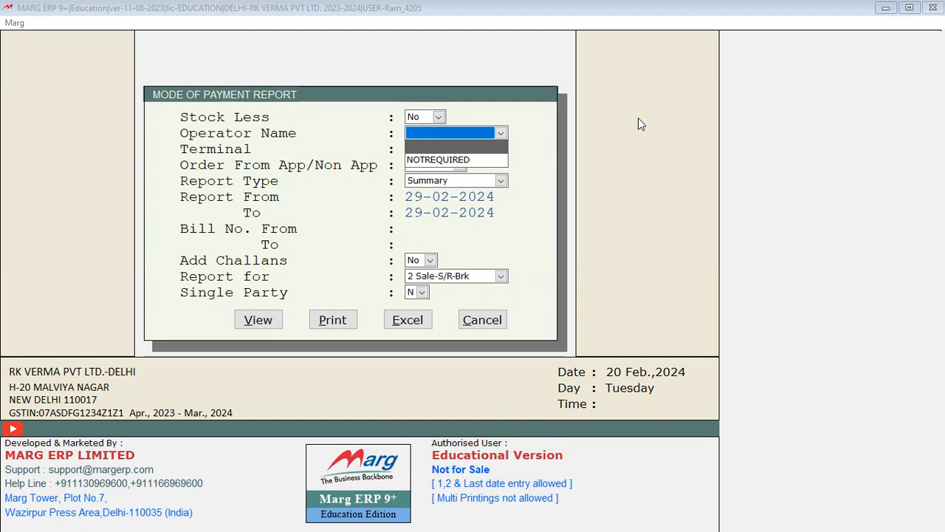
key("Escape")
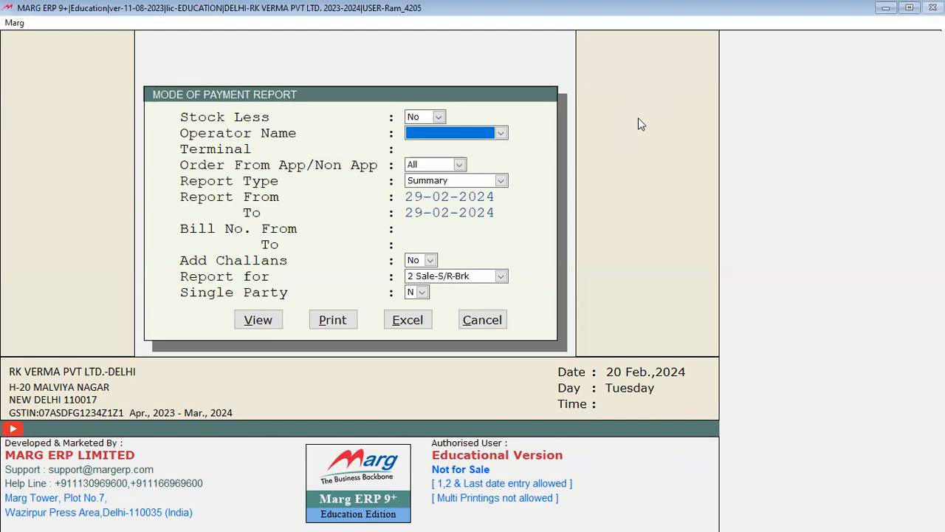
View the Summary report for 29-02-2024 with all orders, no bill number range, no challans, 2 Sale-S/R-Brk and Single Party N.
key("Return")
key("Return")
key("Return")
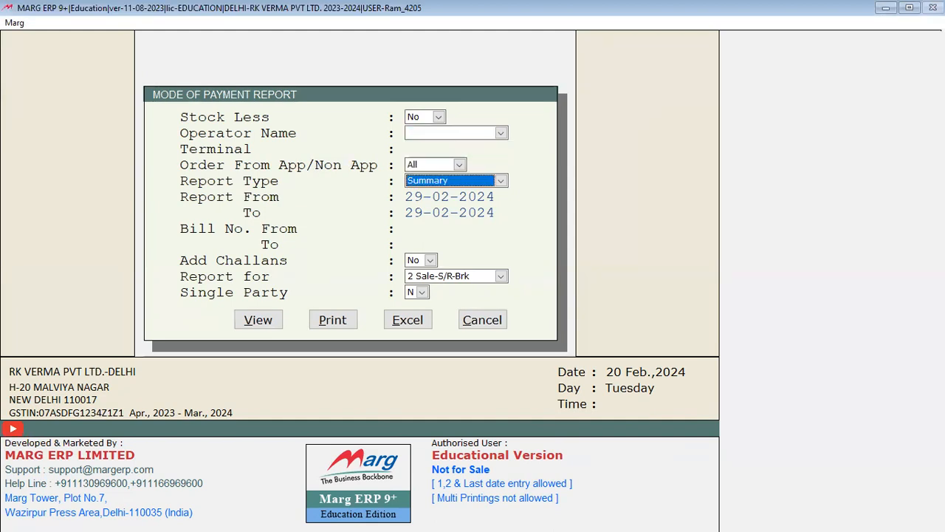
key("Return")
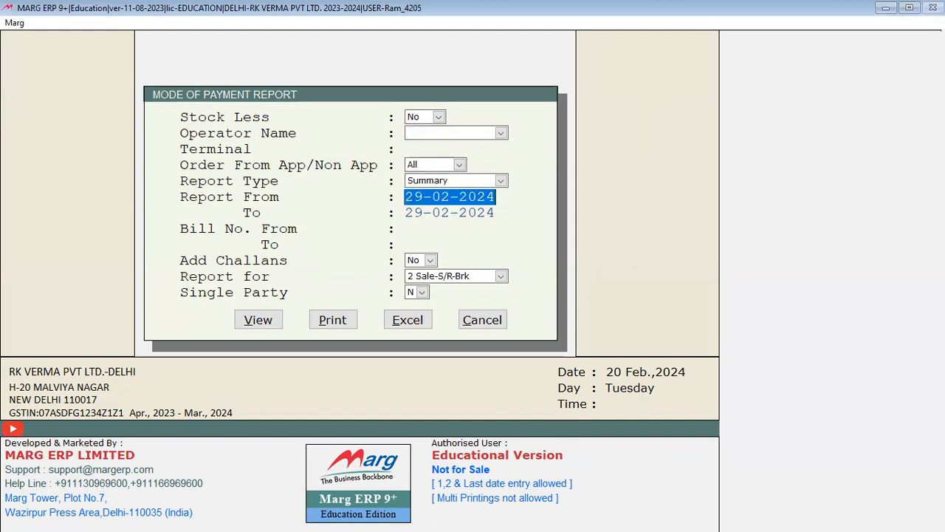
key("Return")
key("Return")
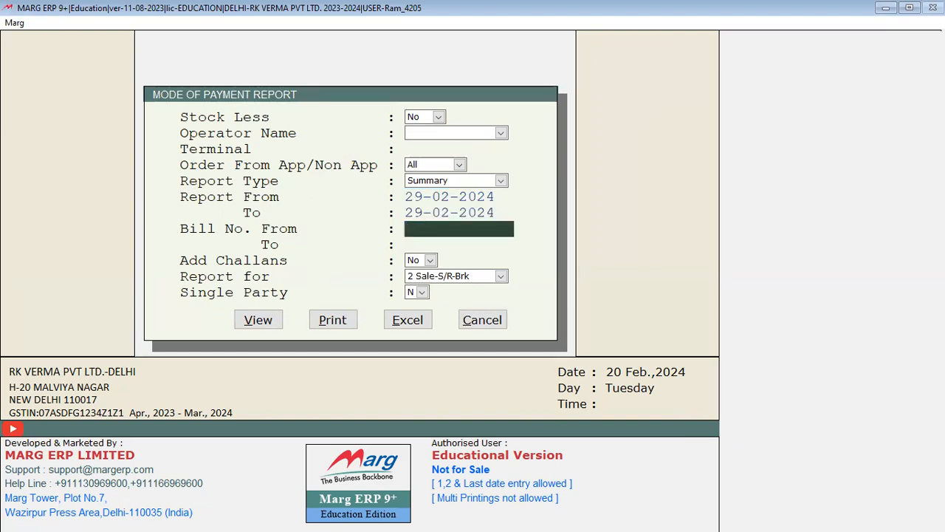
key("Return")
key("Return")
key("Return")
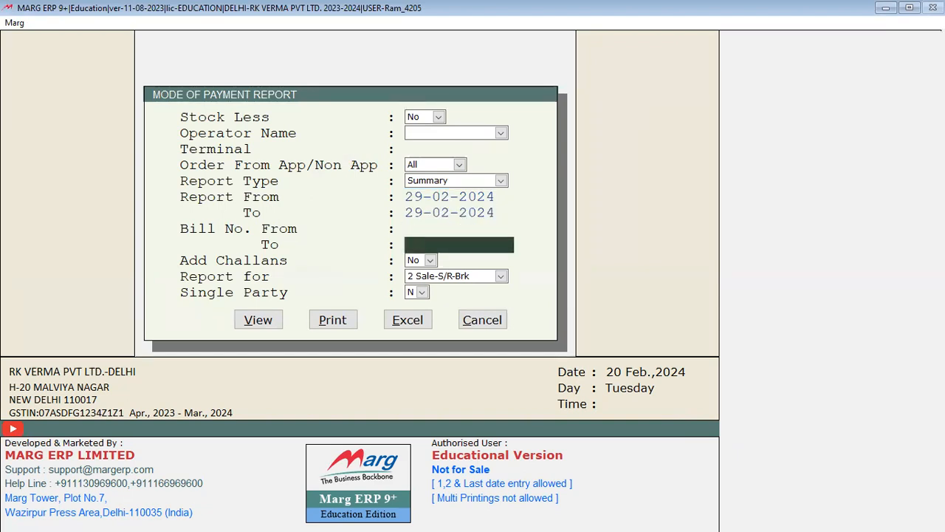
key("Return")
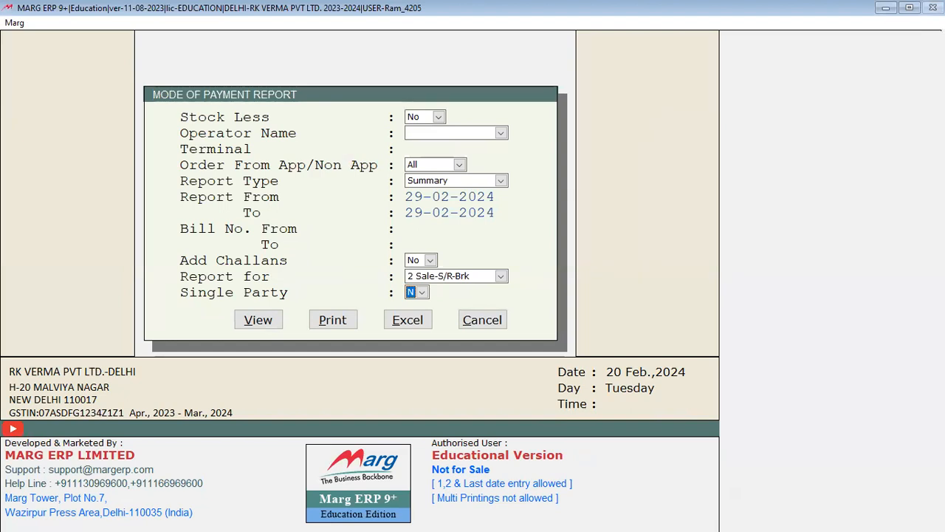
key("Return")
key("Return")
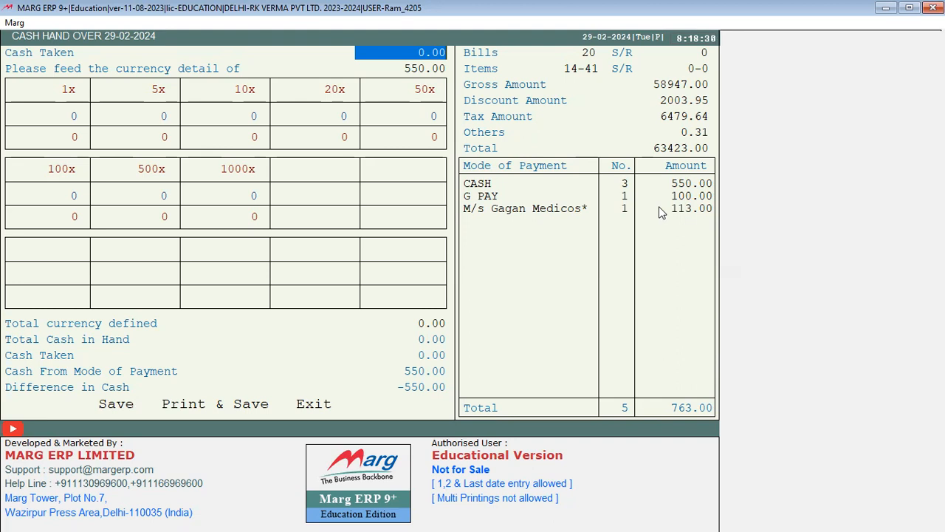
Review the cash hand over's payment modes and currency fields without entering counts, then close the report and dismiss the server alert.
key("Return")
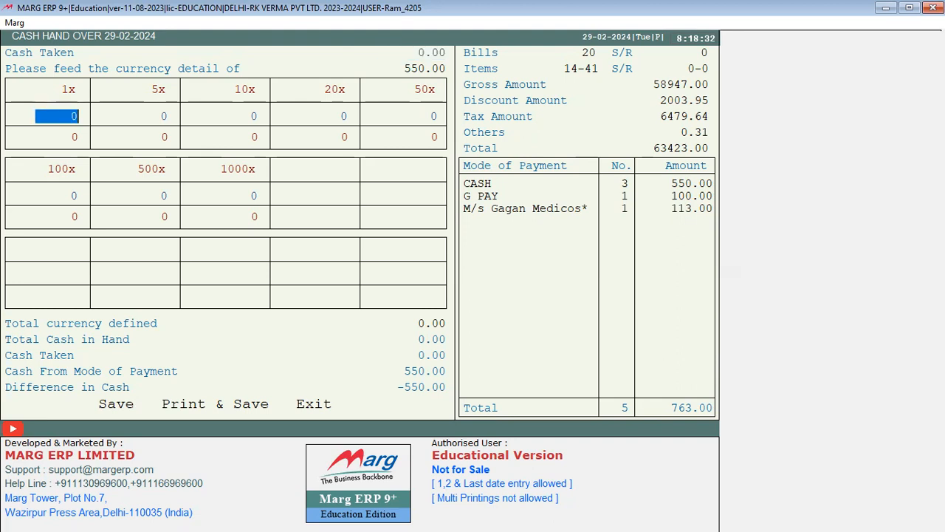
key("Return")
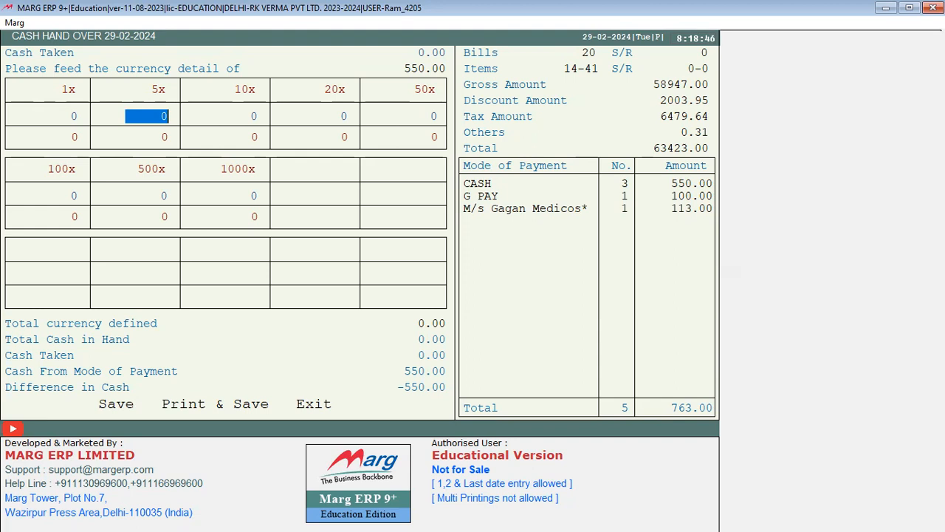
key("Escape")
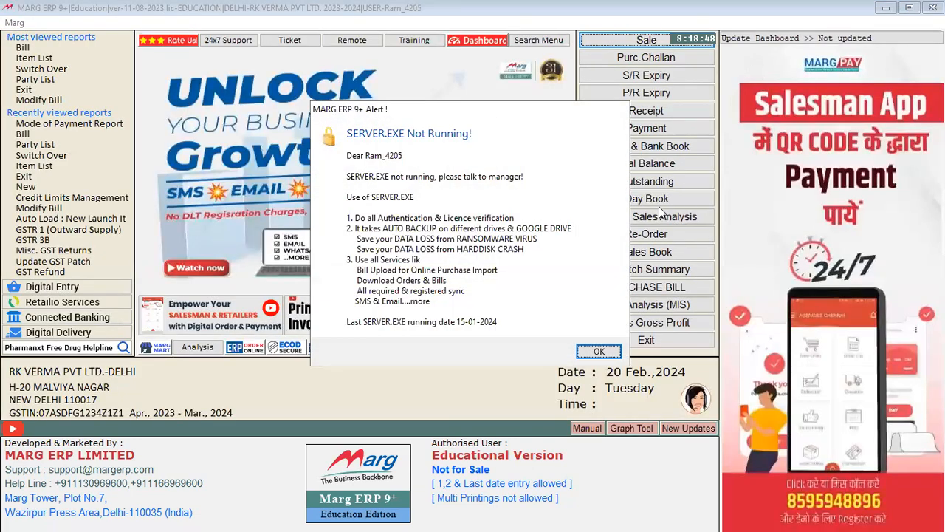
key("Return")
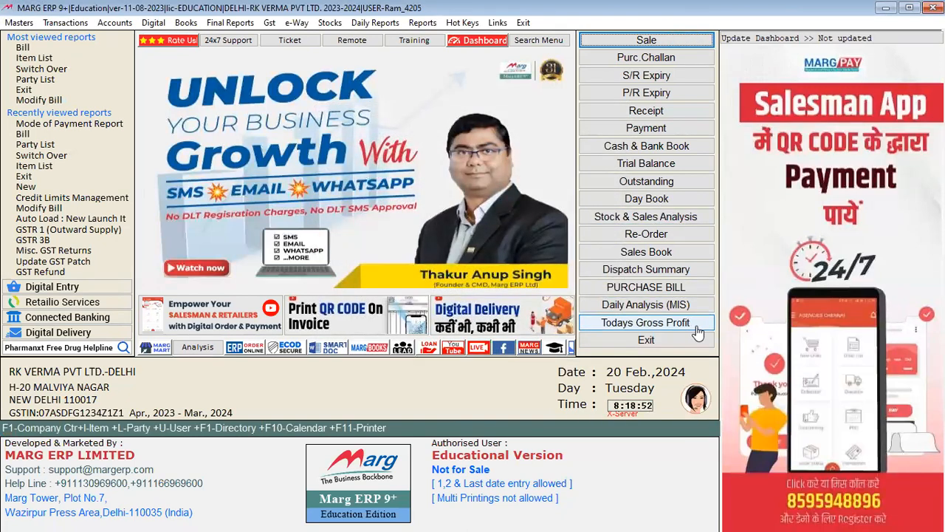
left_click(53, 22)
mouse_move(70, 36)
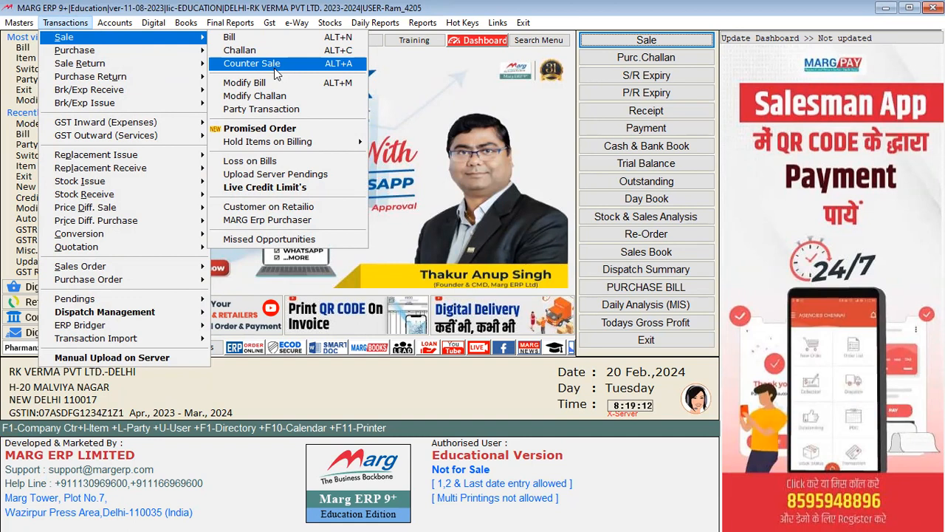
left_click(373, 484)
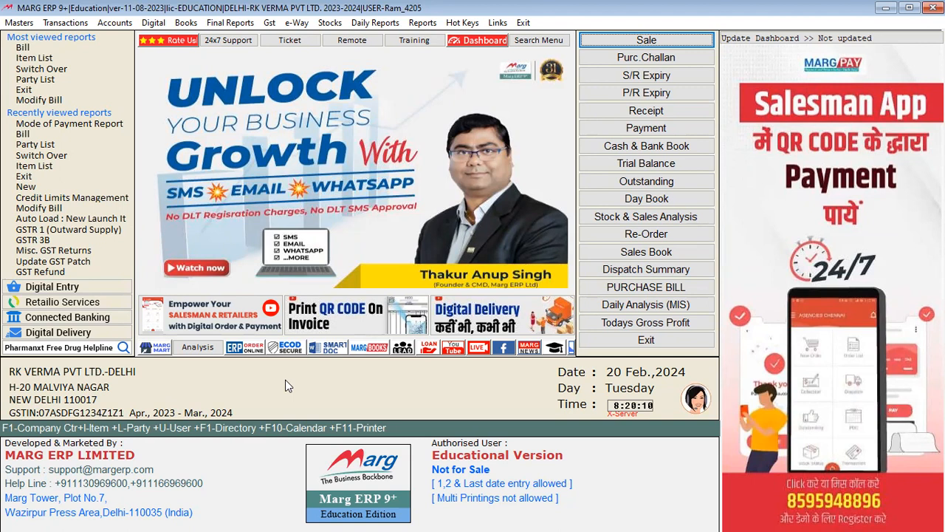
Open Counter Sale and start an item line for customer number 1.
left_click(18, 23)
mouse_move(132, 41)
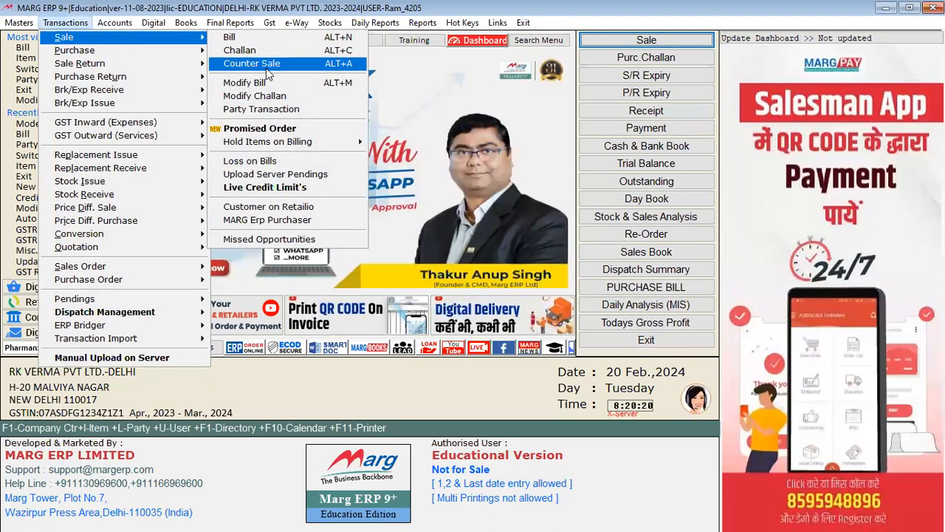
left_click(274, 70)
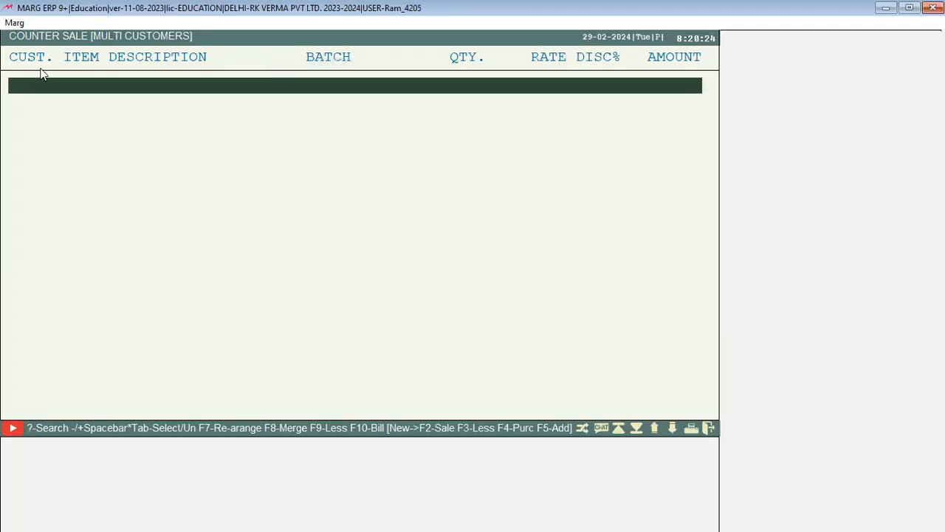
left_click(143, 82)
type("1")
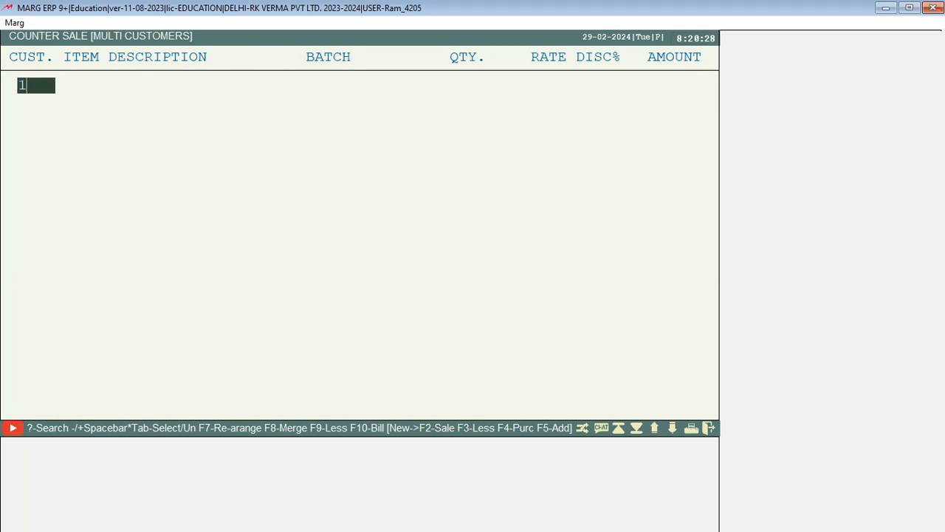
key("Return")
key("Return")
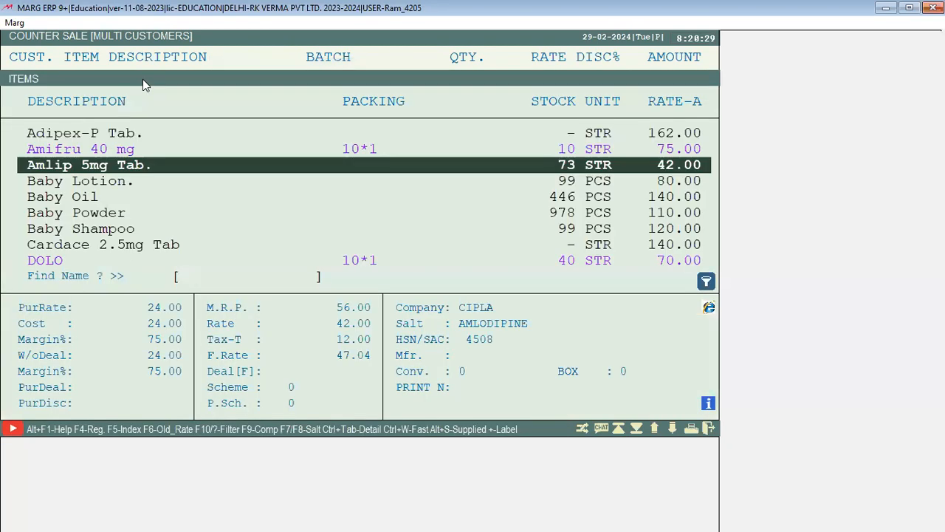
Choose Amlip 5mg Tab. from batch BATCH001 as the item on customer 1's line.
key("Down")
key("Down")
key("Up")
key("Up")
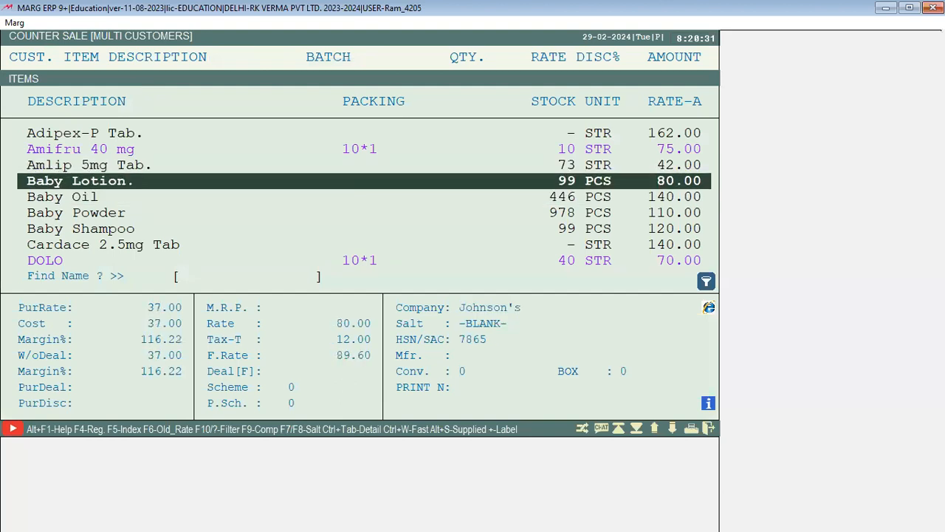
key("Return")
key("Return")
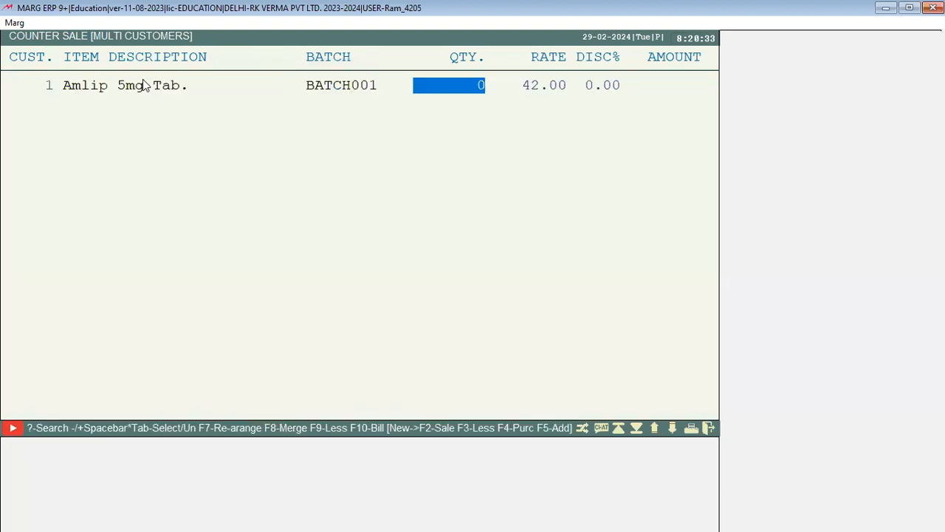
Enter a quantity of 2 for Amlip 5mg Tab., keeping the rate and discount, and complete customer 1's item line.
type("2")
key("Return")
key("Return")
key("Return")
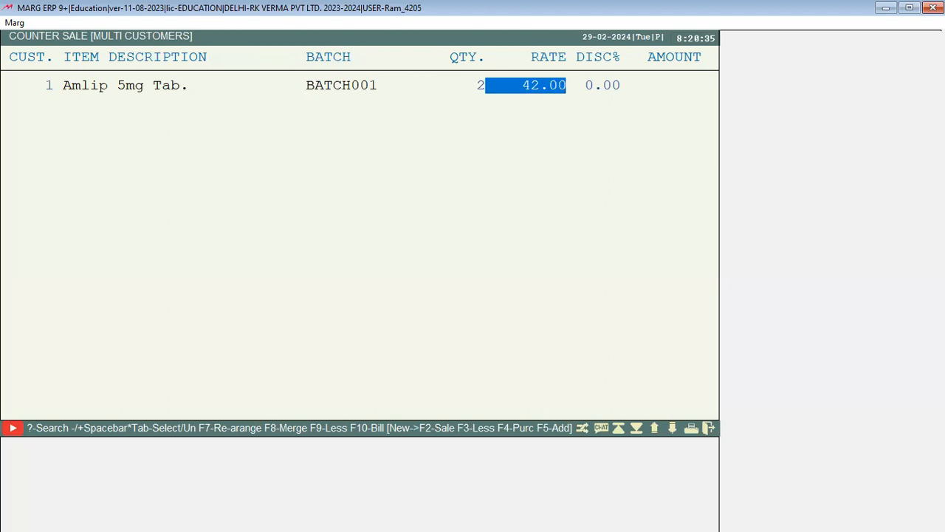
key("Return")
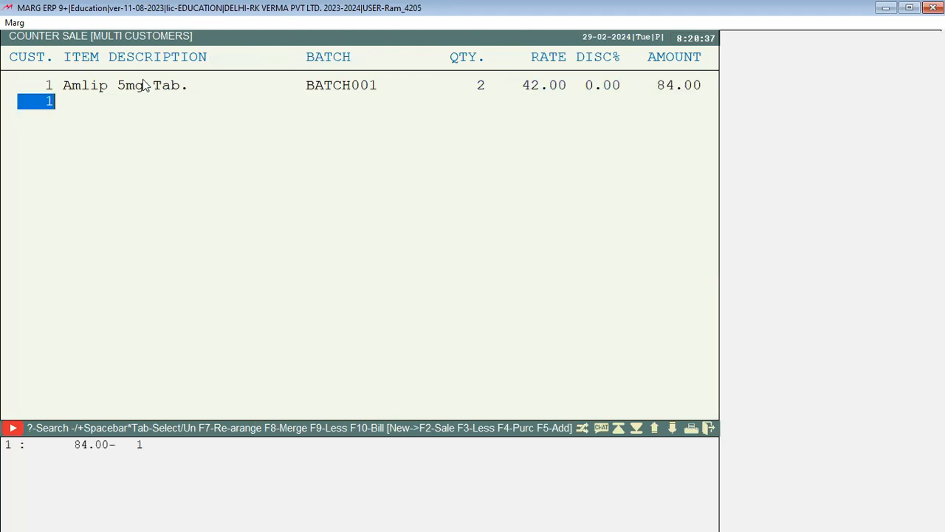
Add Baby Lotion. from batch GI-0040 to customer 1's sale with quantity 3 and the default rate and discount.
key("Return")
key("Return")
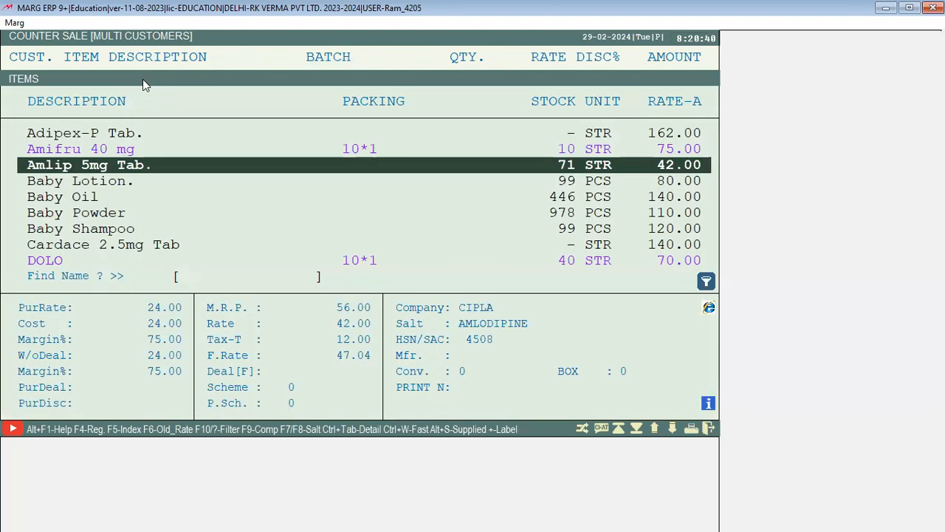
key("Down")
key("Return")
key("Return")
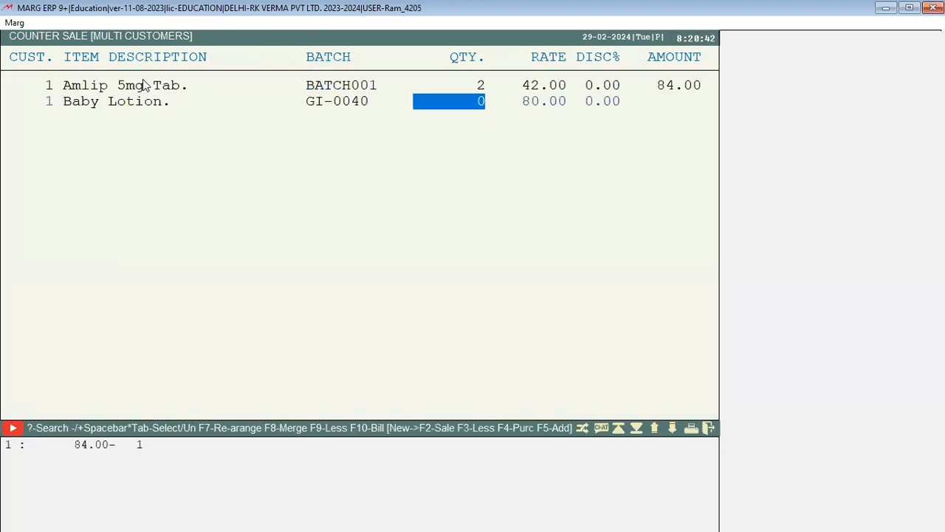
type("3")
key("Return")
key("Return")
key("Return")
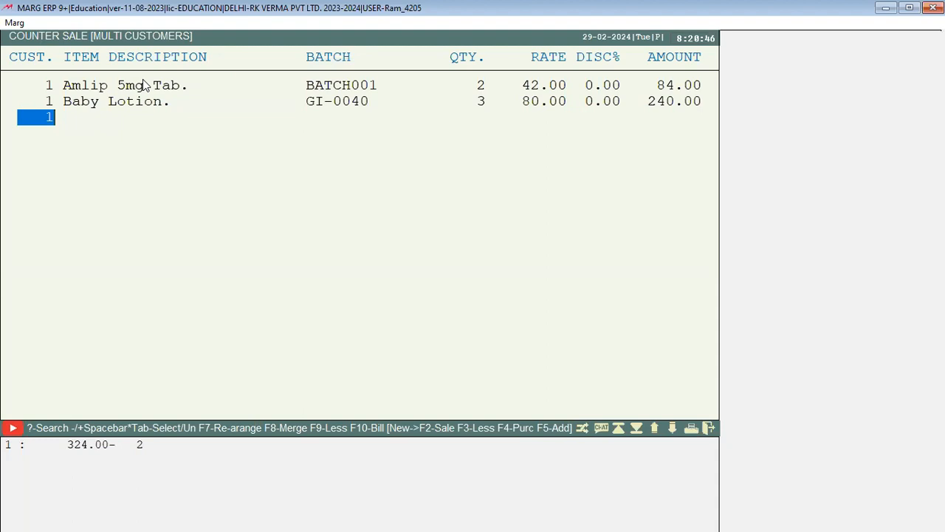
Add Baby Shampoo from batch RY-0145 to customer 1's sale with quantity 1 and the default rate and discount.
key("Return")
key("Return")
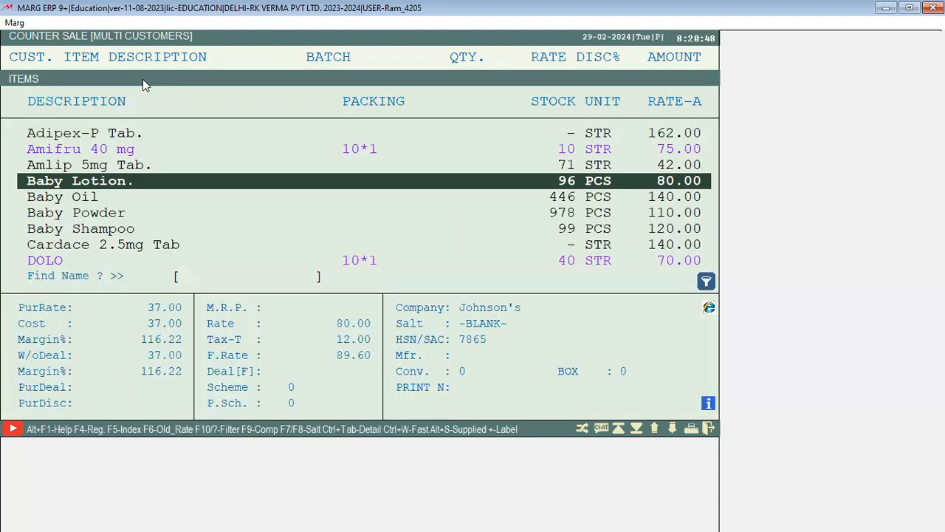
key("Down")
key("Down")
key("Down")
key("Down")
key("Up")
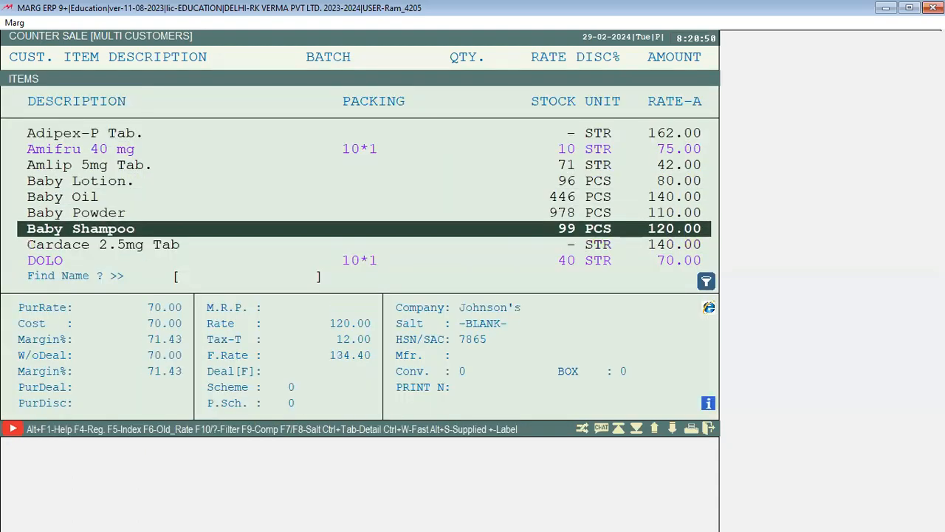
key("Return")
key("Return")
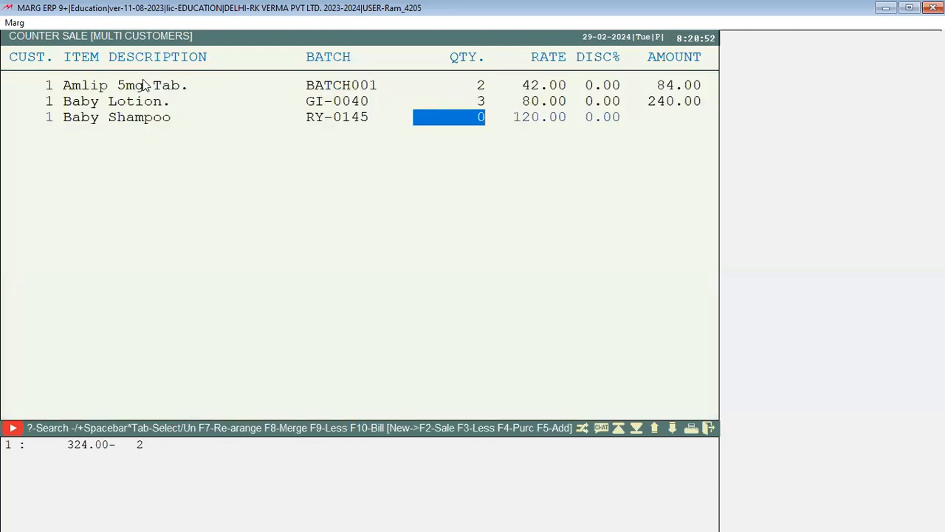
type("1")
key("Return")
key("Return")
key("Return")
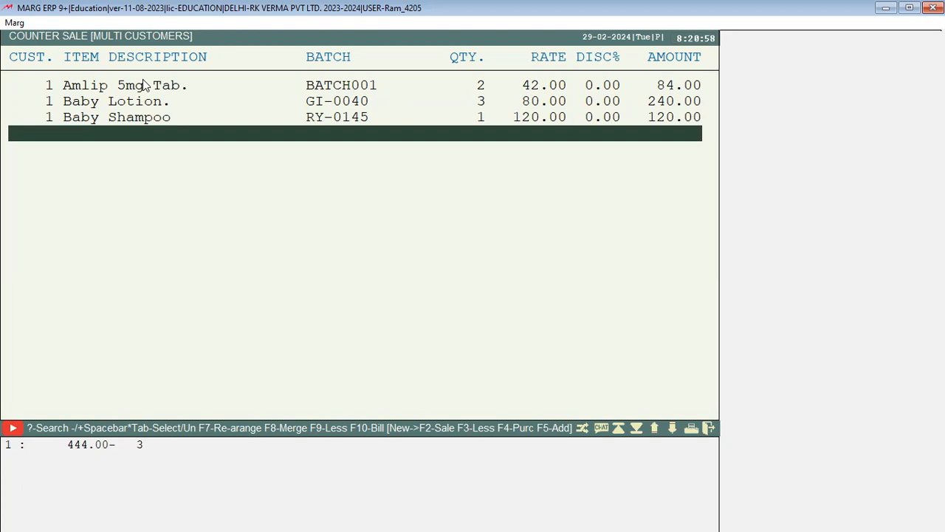
key("Return")
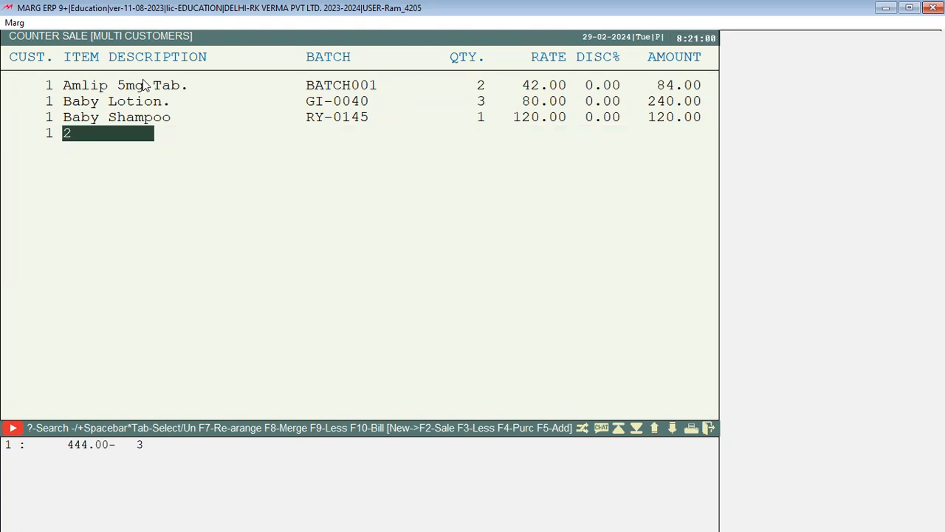
key("Return")
key("Escape")
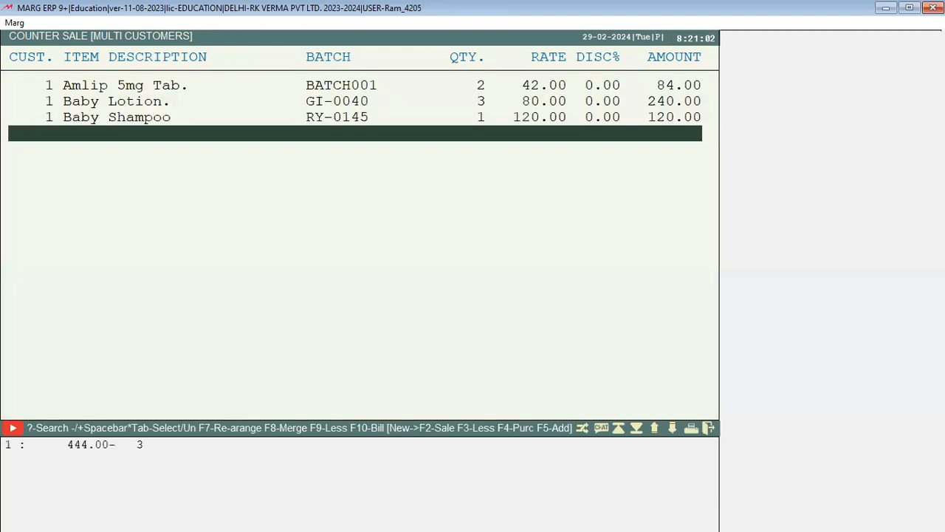
Start a sale for customer number 2 and add Pentam 300 from batch BATC03 with quantity 10.
key("Return")
type("2")
key("Return")
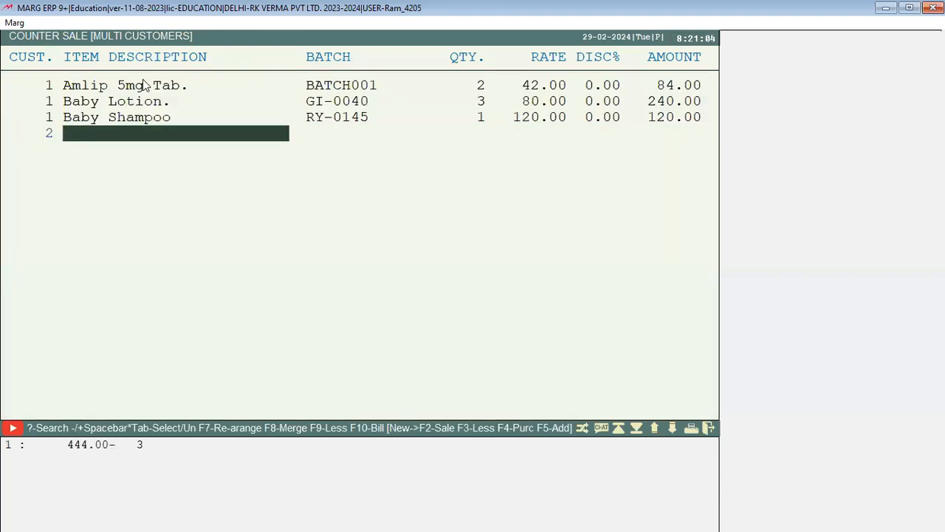
key("Return")
key("Down")
key("Down")
key("Down")
key("Down")
key("Down")
key("Down")
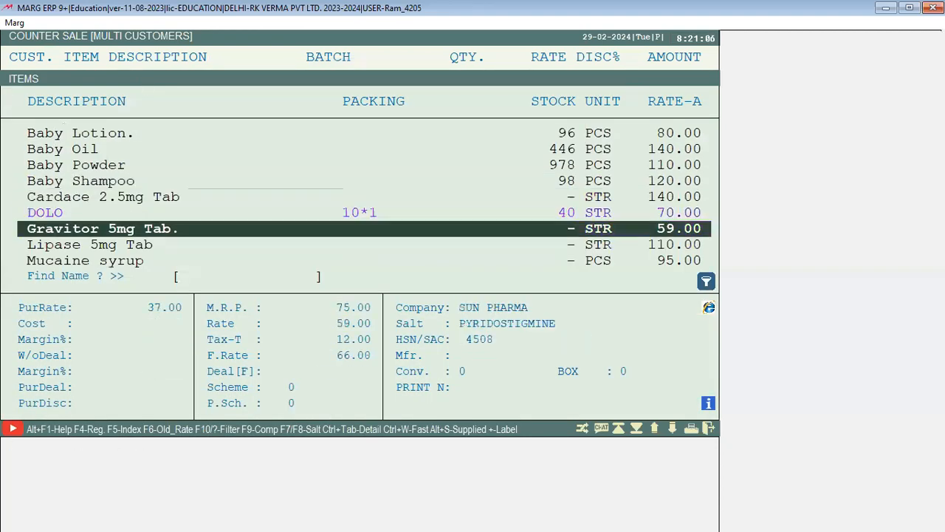
key("Down")
key("Down")
key("Return")
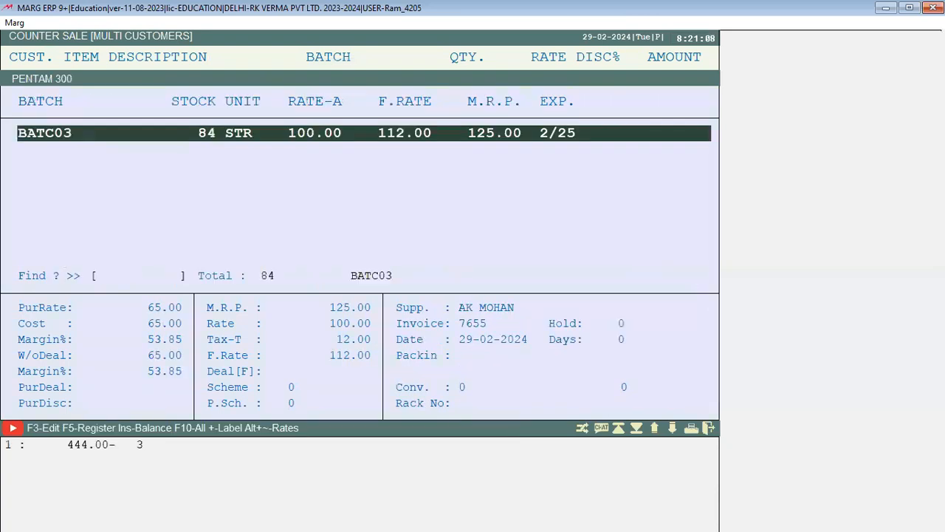
key("Return")
type("10")
key("Return")
key("Return")
key("Return")
Add Protonix 20mg Tab to customer 2's sale with quantity 3 and the default rate and discount.
key("Return")
key("Return")
key("Down")
key("Return")
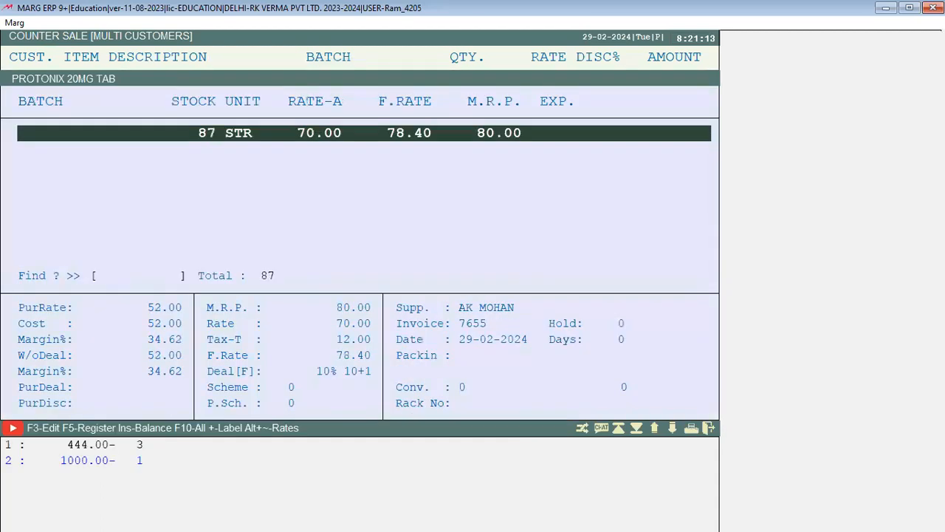
key("Return")
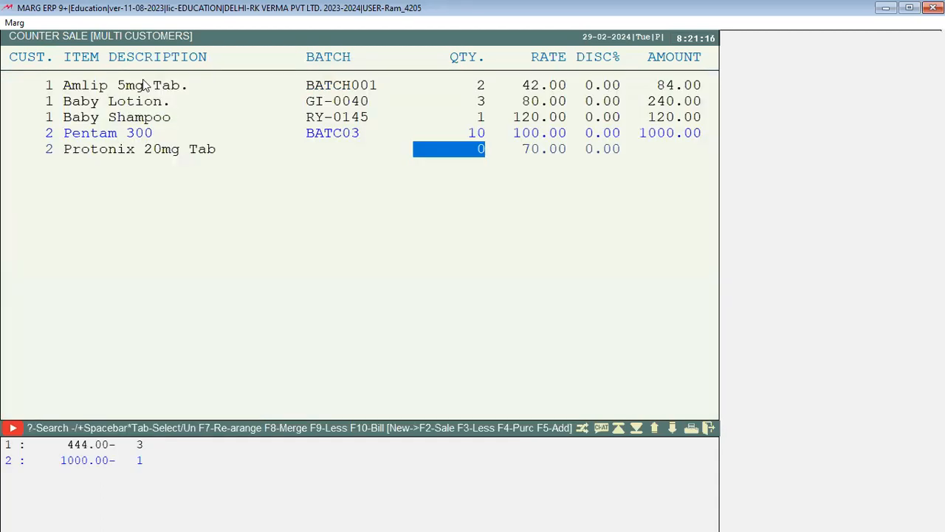
type("3")
key("Return")
key("Return")
key("Return")
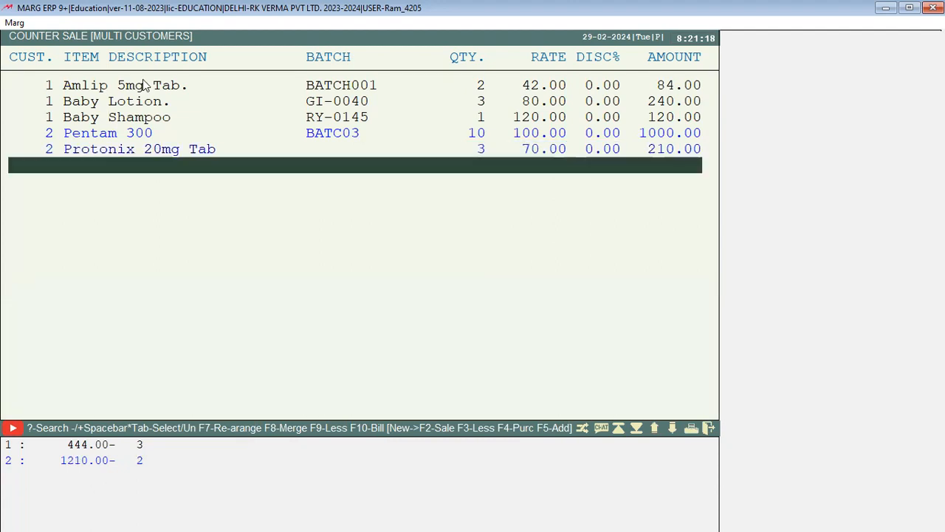
Start a sale for customer number 3 and add Voltaren Rapid with quantity 4.
key("Return")
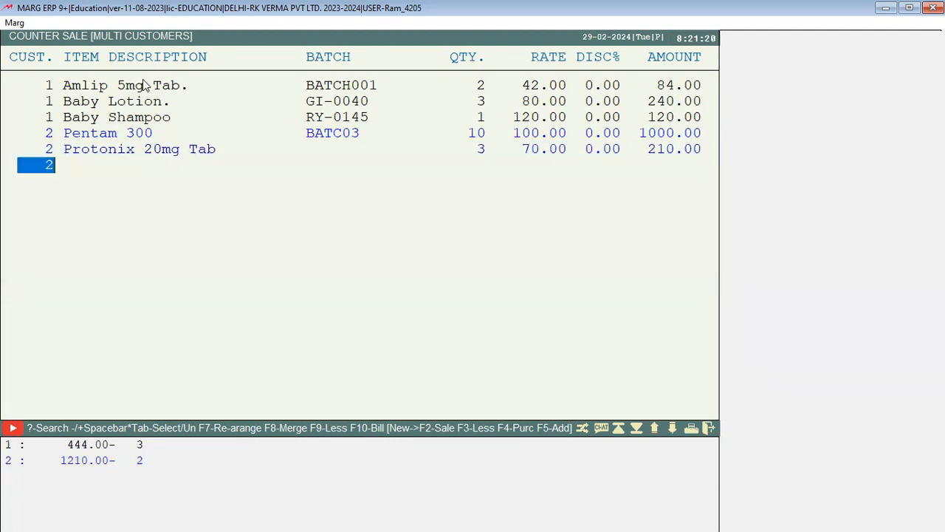
type("3")
key("Return")
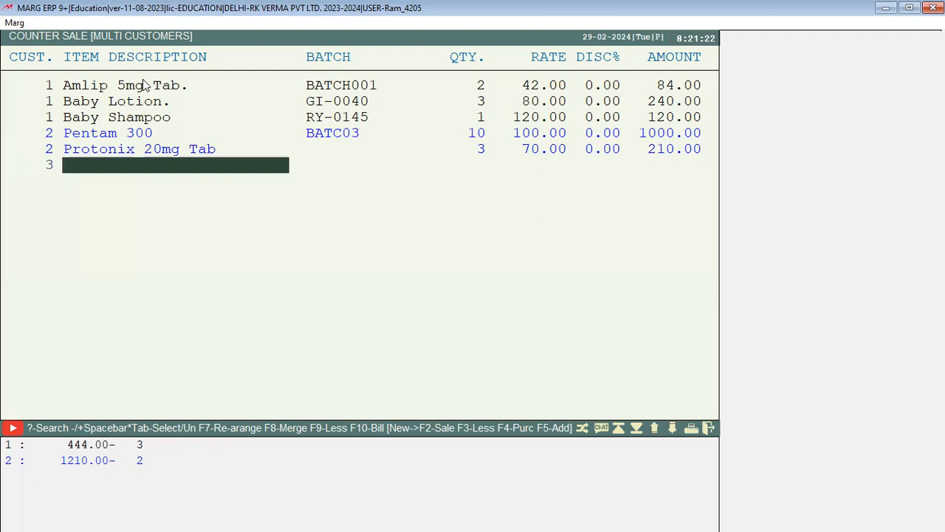
key("Return")
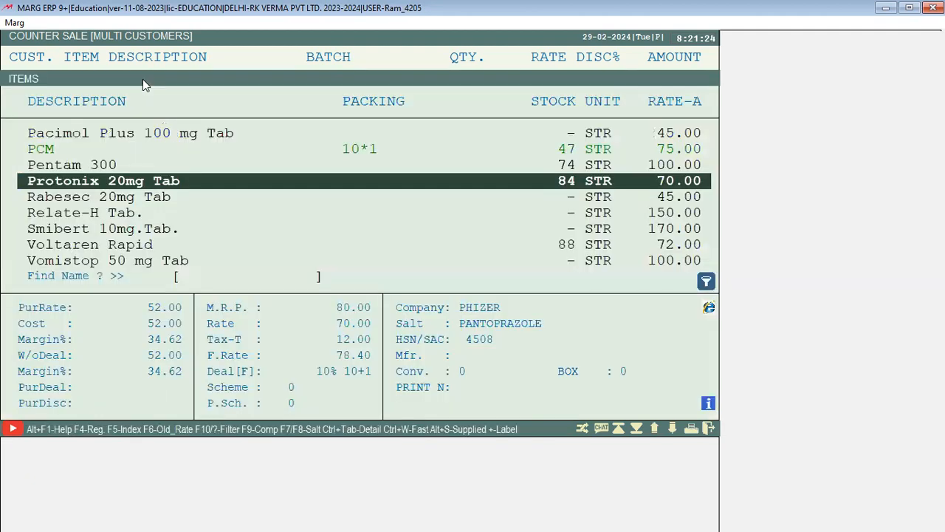
key("Up")
key("Down")
key("Down")
key("Down")
key("Down")
key("Down")
key("Down")
key("Up")
key("Return")
key("Return")
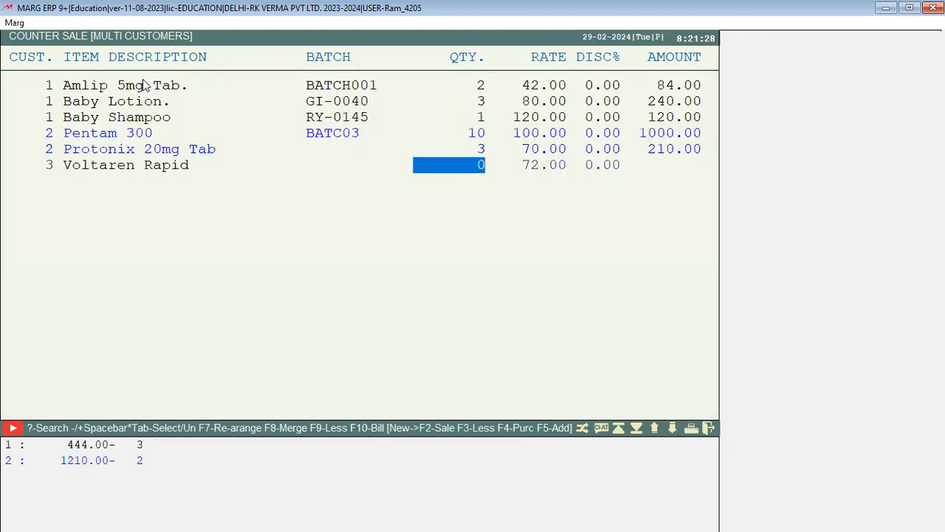
type("4")
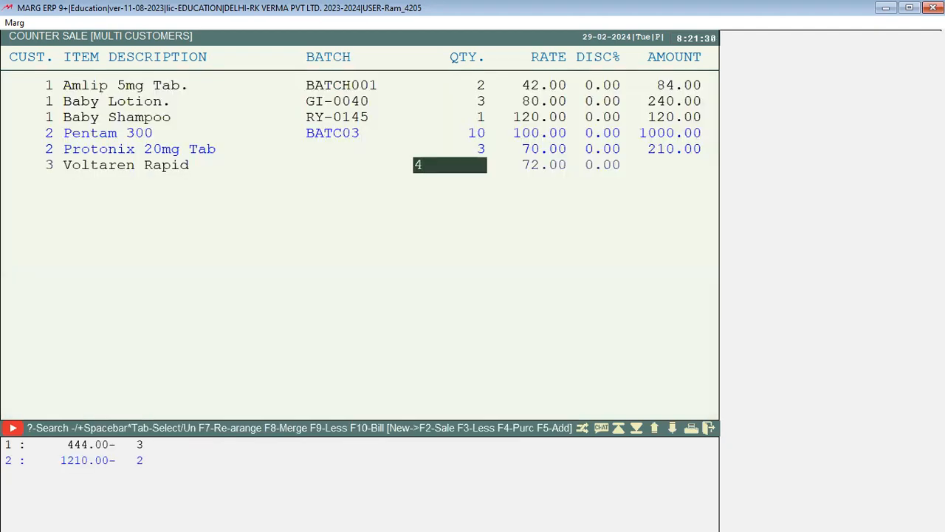
key("Return")
key("Return")
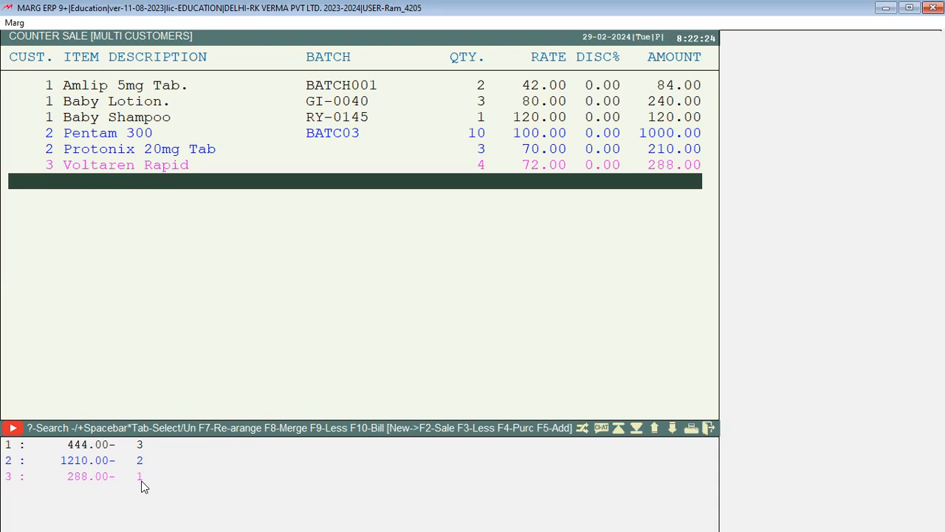
key("F2")
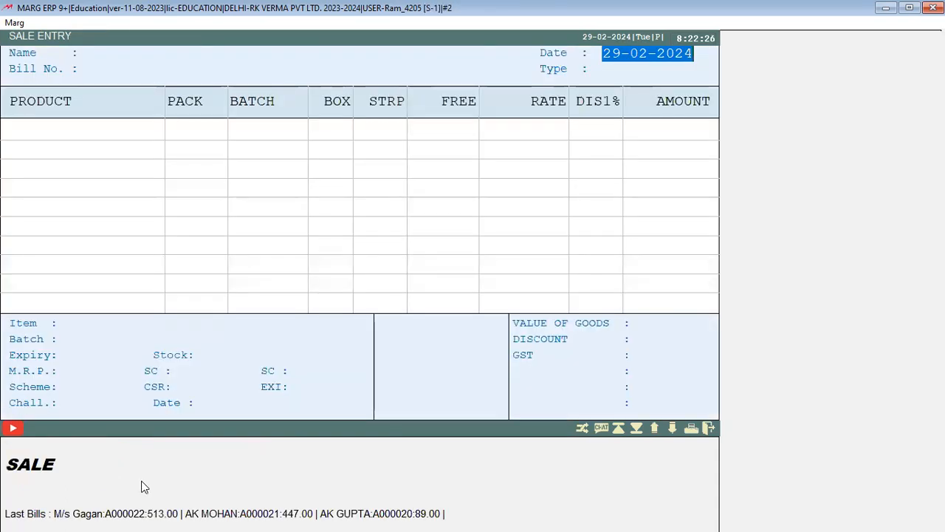
key("Escape")
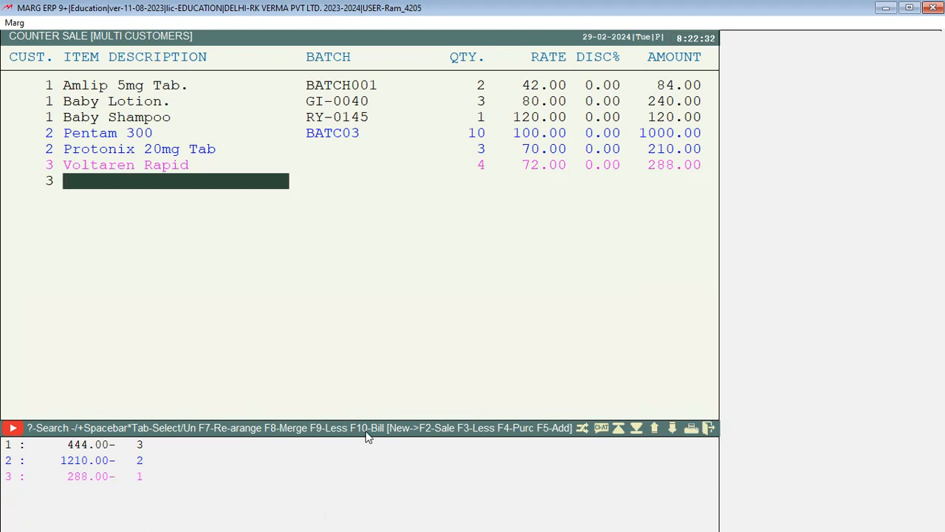
key("F10")
key("Escape")
key("Escape")
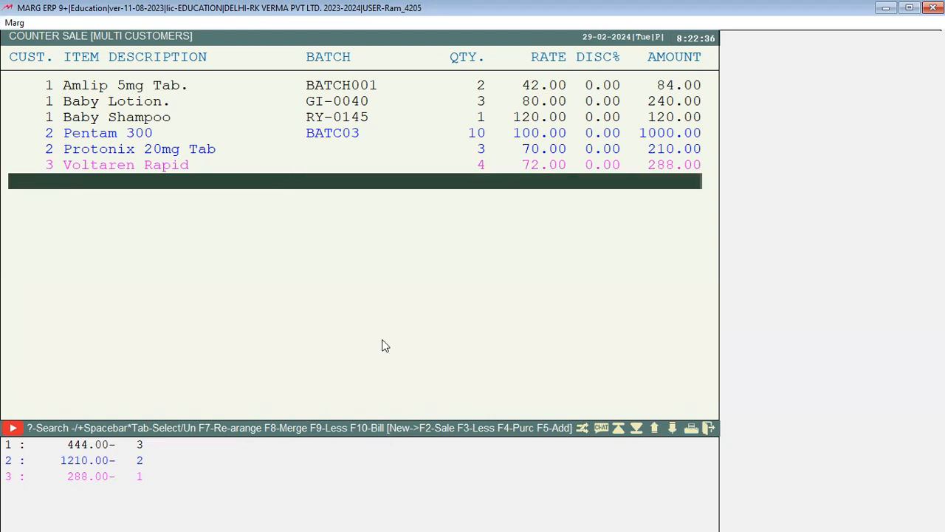
Convert customer 1's items into a sale bill under the CASH ledger, leaving the party details blank.
key("F10")
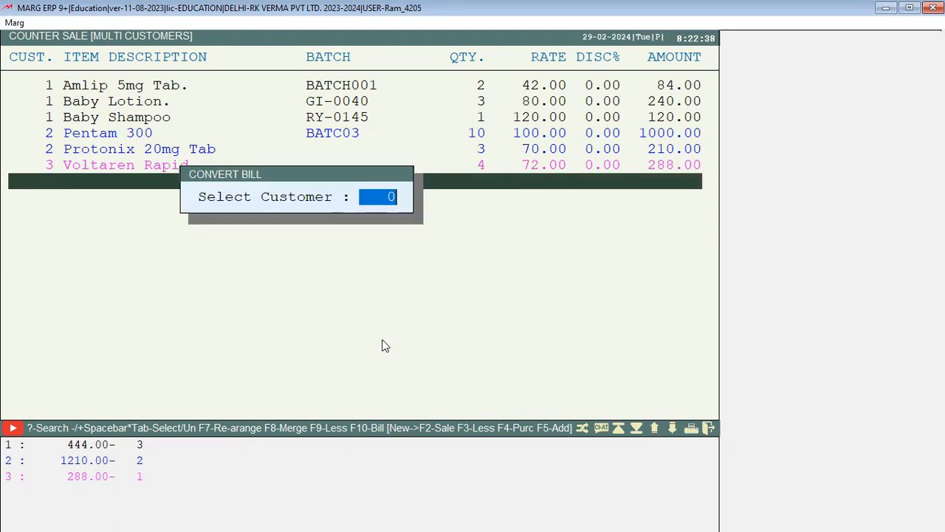
type("1")
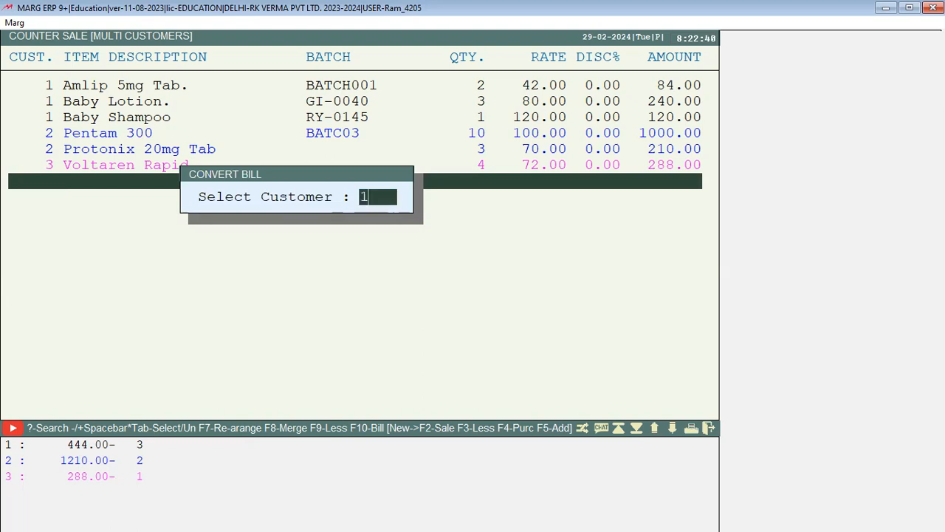
key("Return")
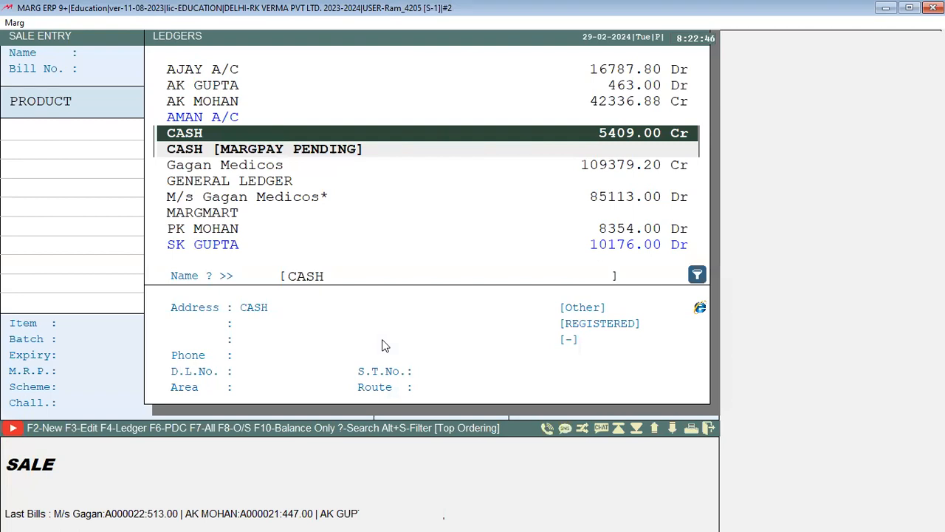
key("Return")
key("Return")
key("Return")
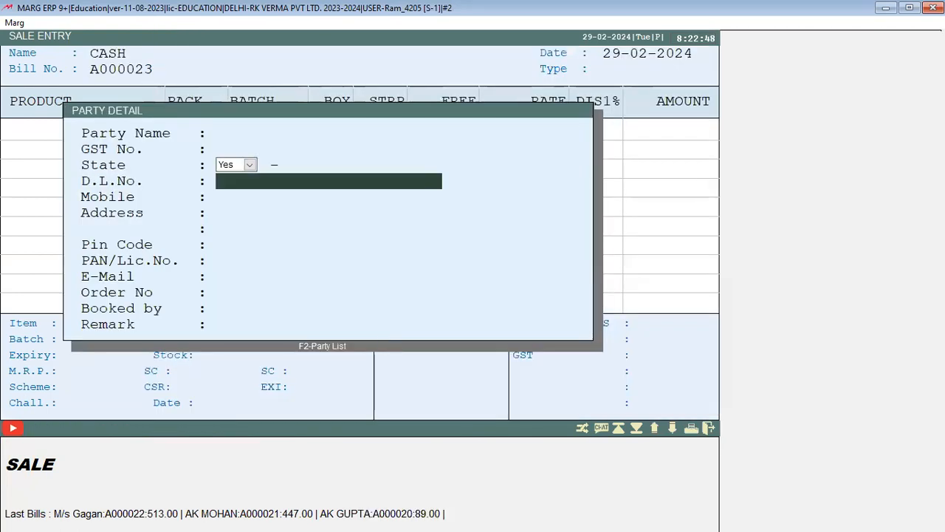
key("Escape")
key("Return")
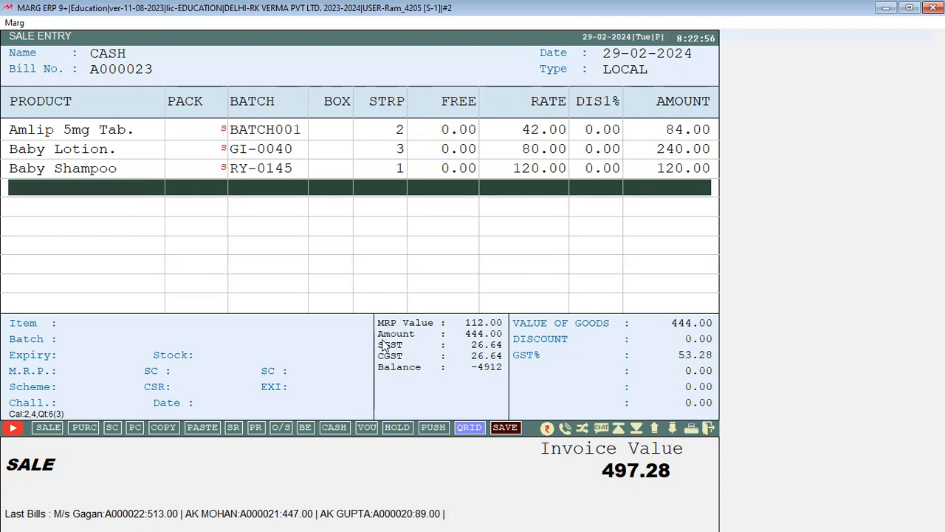
Keep the bill's discount and tax values and record a payment of 497 in CASH with no remark or detail.
key("Return")
key("Return")
key("Return")
key("Return")
key("Return")
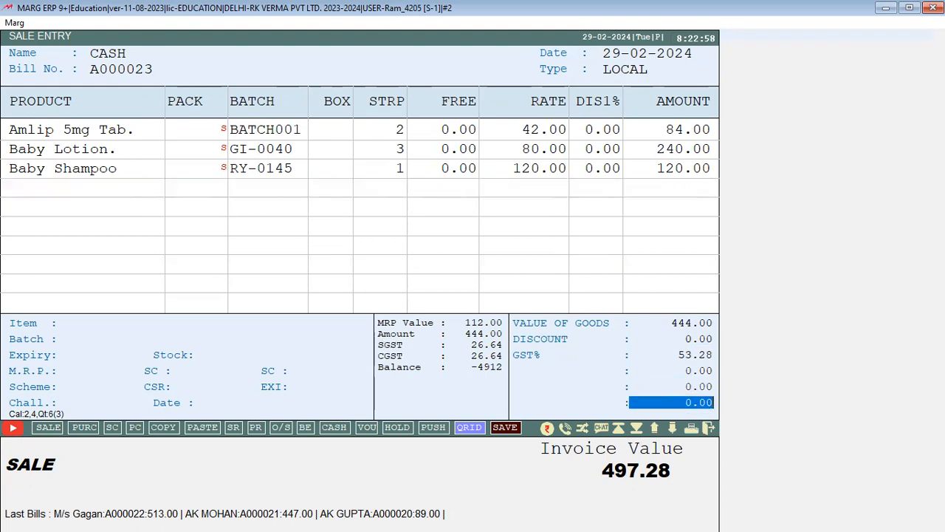
key("Up")
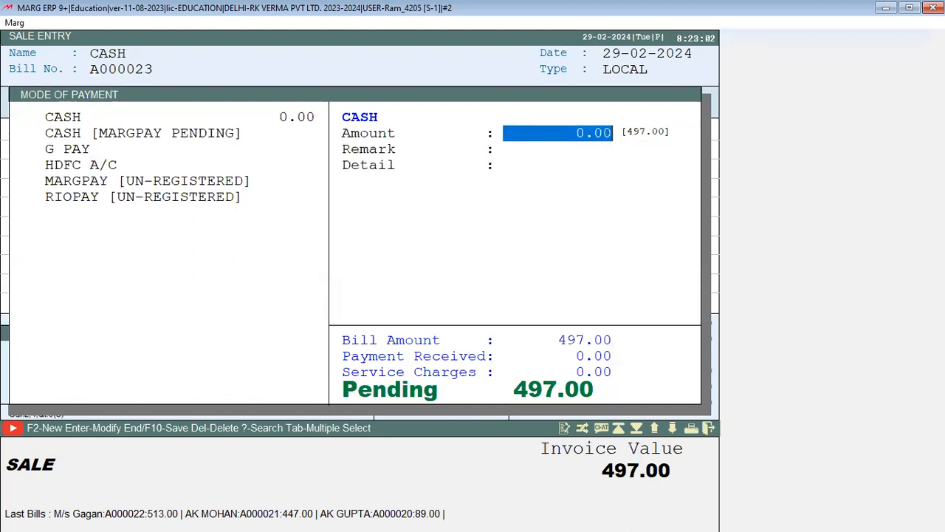
type("497")
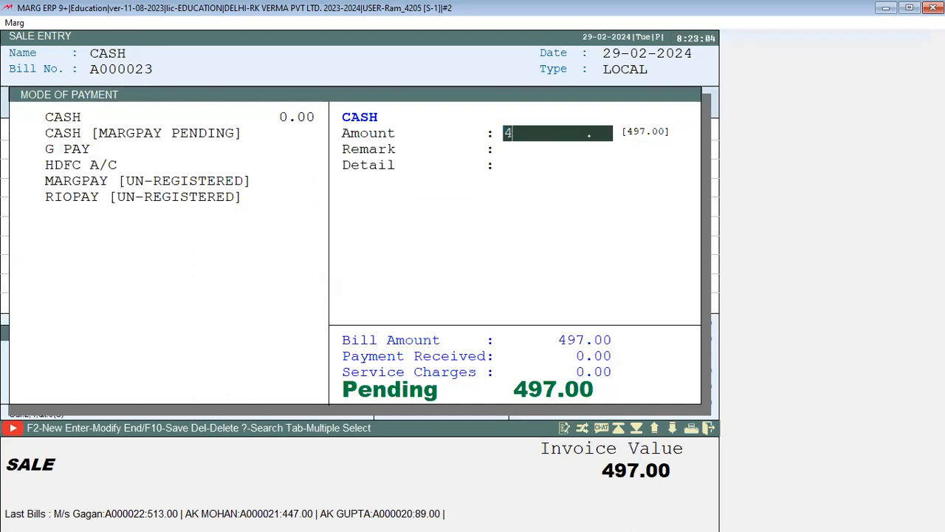
key("Return")
key("Return")
key("Return")
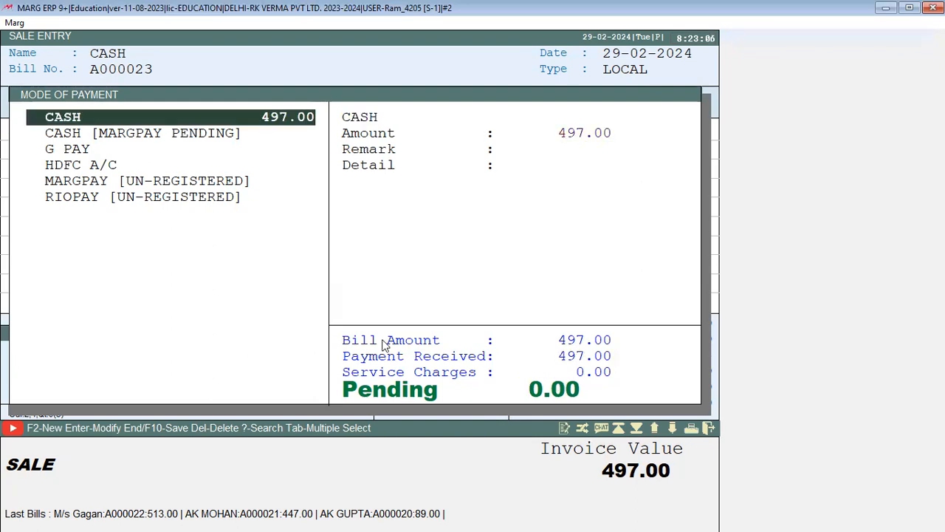
Save customer 1's bill with its payment split and skip printing it.
key("End")
key("Return")
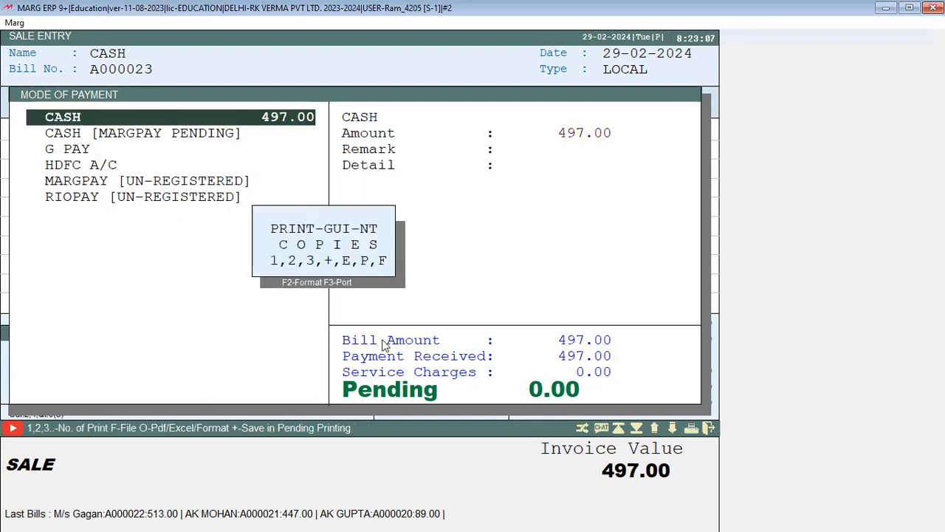
key("Escape")
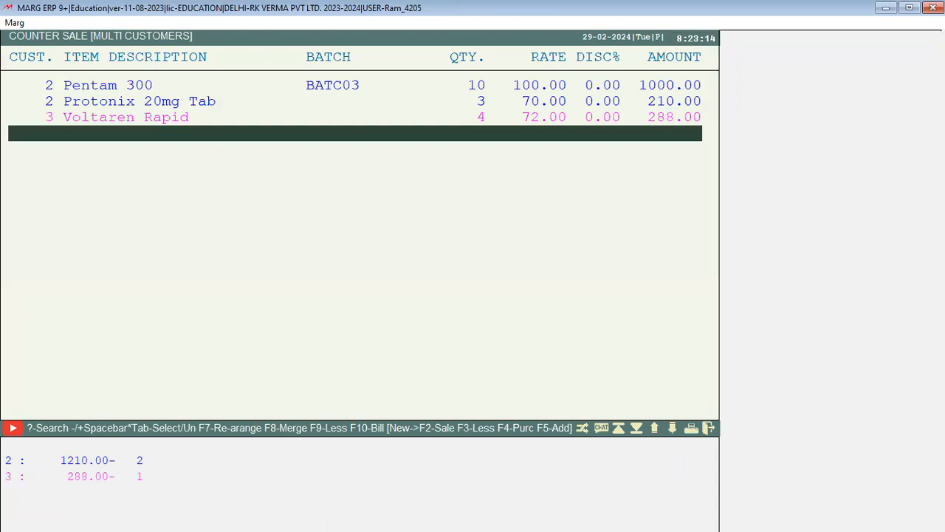
Mark the Pentam 300, Protonix 20mg Tab and Voltaren Rapid lines of customers 2 and 3 for combined billing.
key("Up")
key("Up")
key("Up")
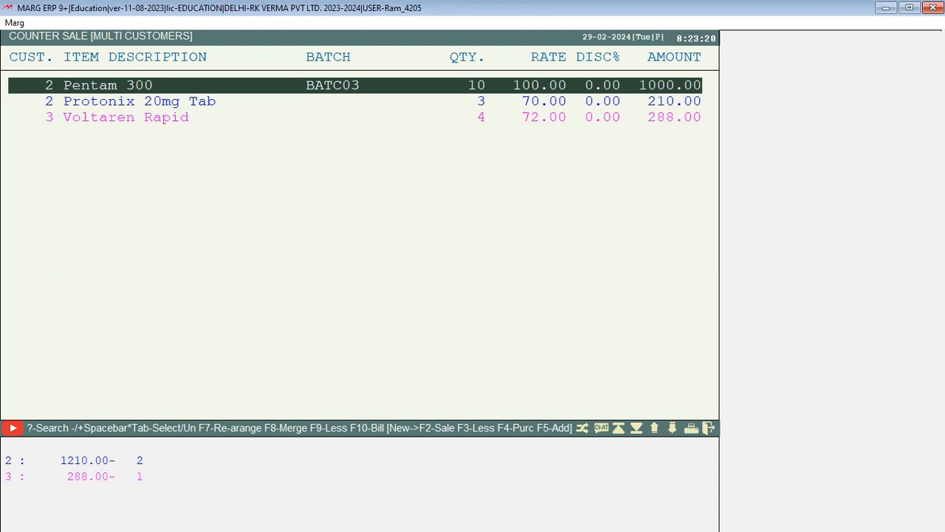
key("space")
key("space")
key("space")
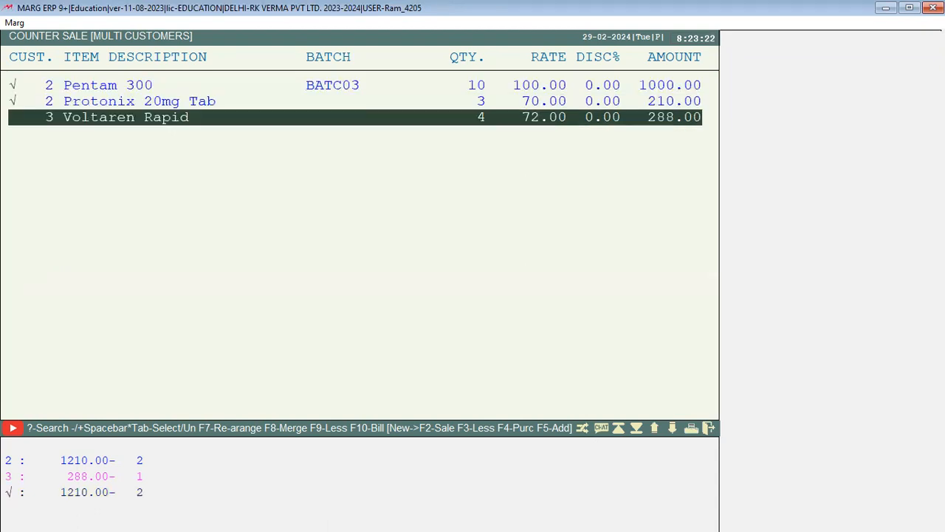
key("Up")
key("Up")
key("Up")
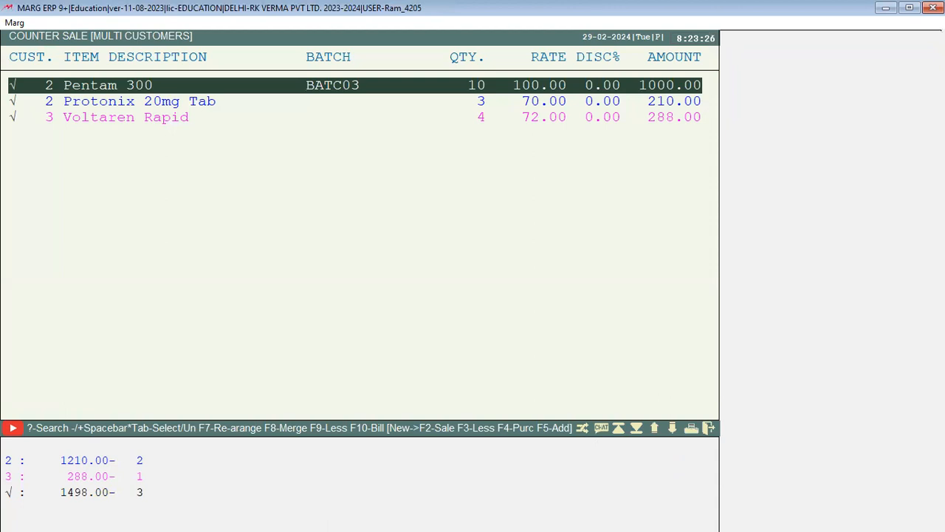
key("Down")
key("Down")
key("Down")
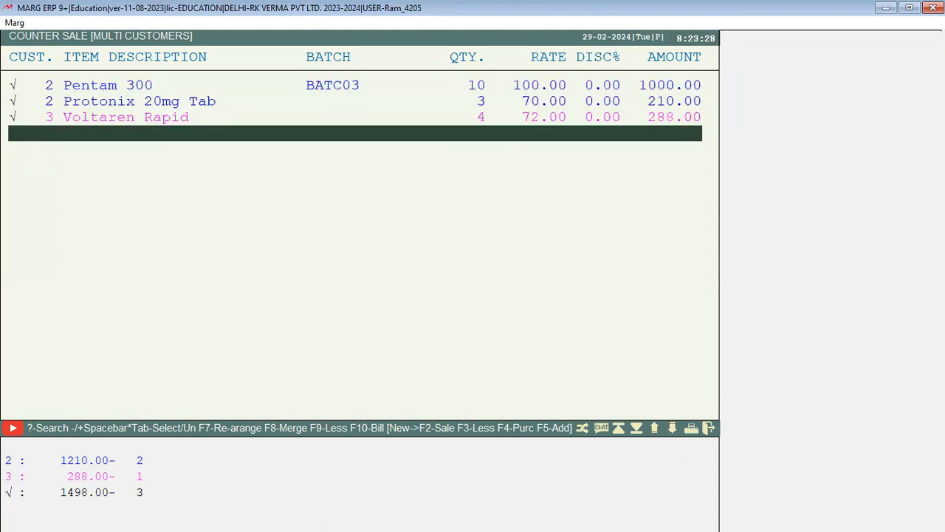
Convert the marked items into one sale bill under the CASH ledger, leaving the party details blank.
key("F10")
key("Return")
key("Return")
key("Return")
key("Return")
key("Return")
key("Return")
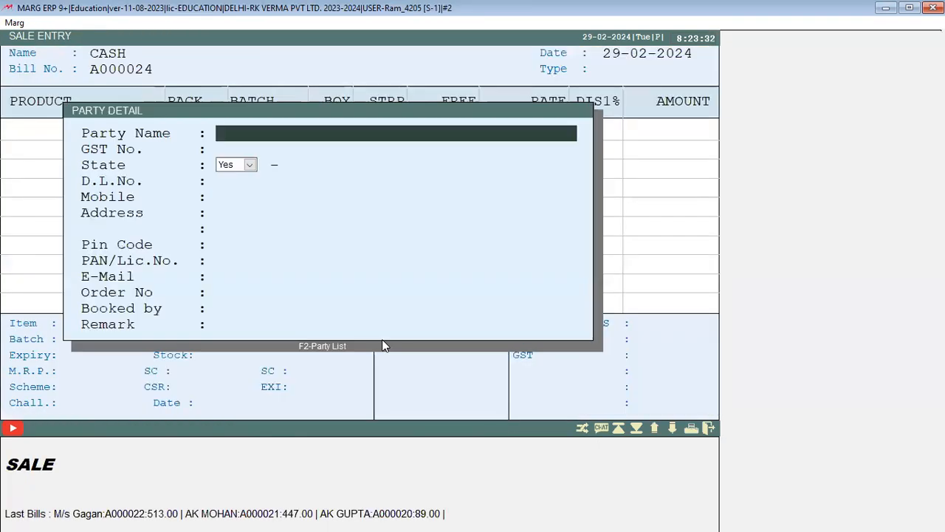
key("Return")
key("Return")
key("Return")
key("Return")
key("Return")
key("Return")
key("Return")
key("Return")
key("Return")
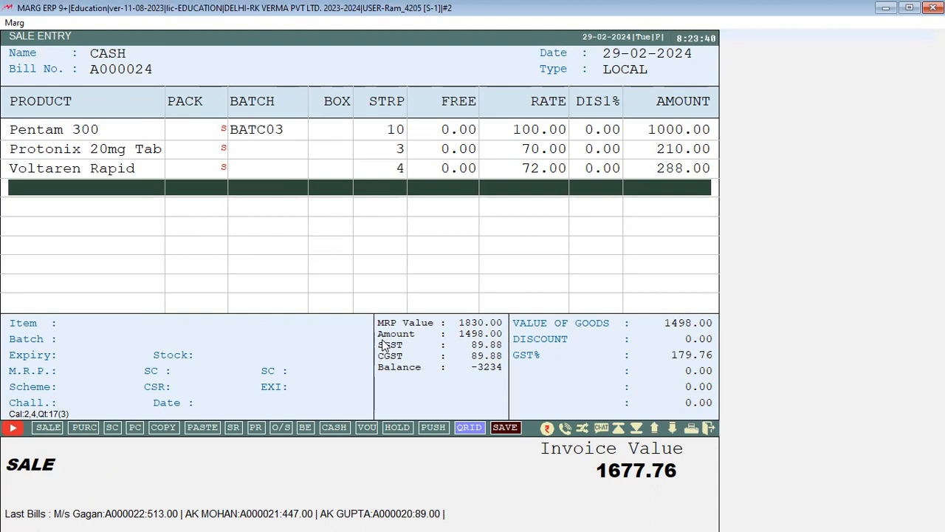
Review the bill's value and tax summary, and accept the default discount and tax values.
key("F12")
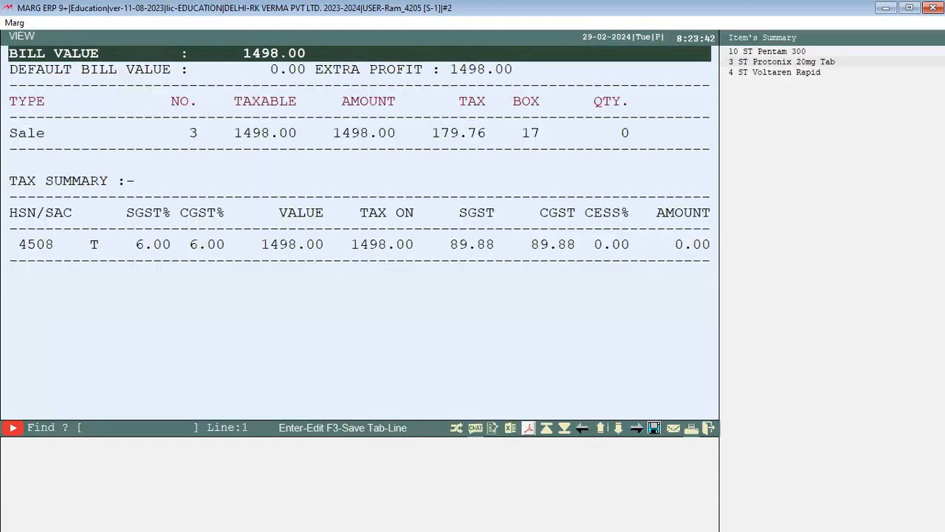
key("Escape")
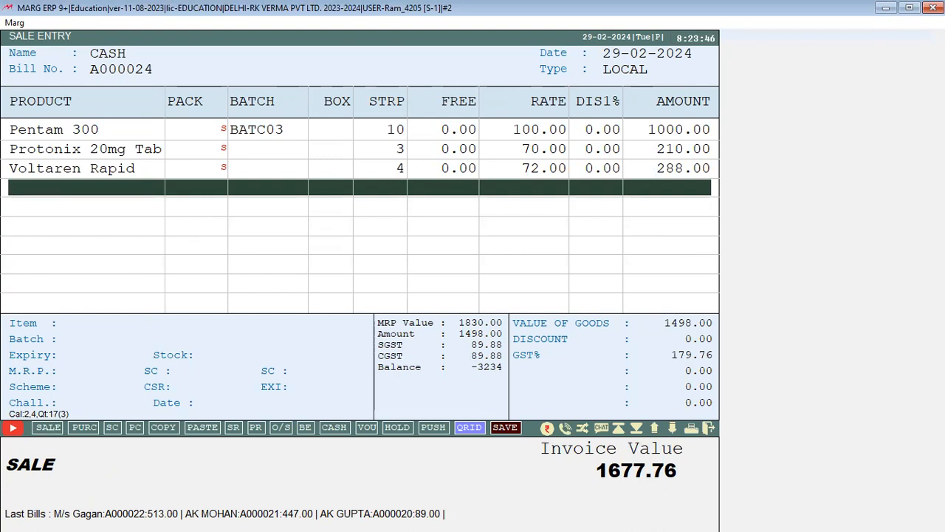
key("Return")
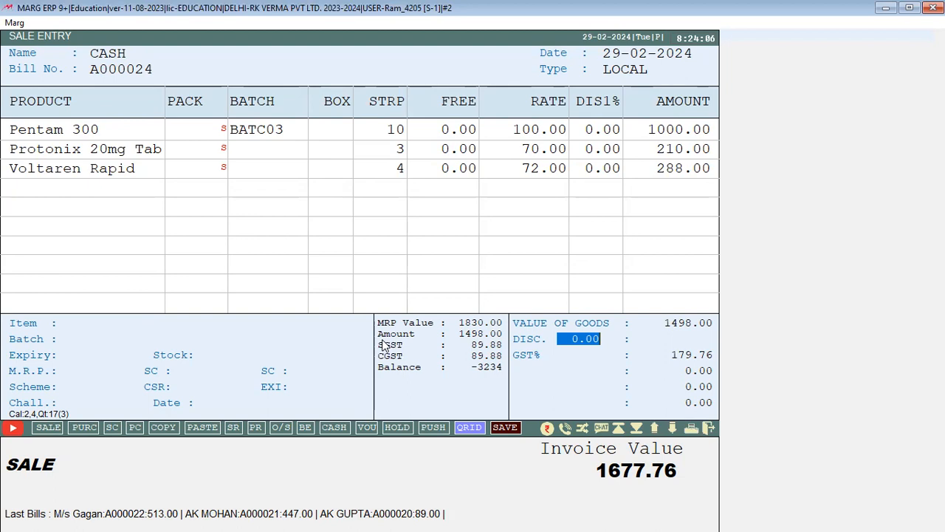
key("Return")
key("Return")
key("Return")
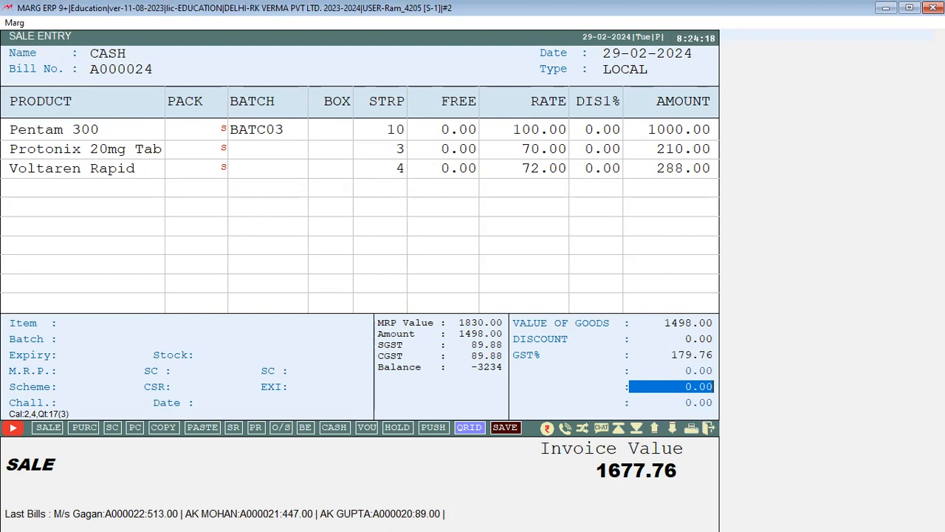
key("Return")
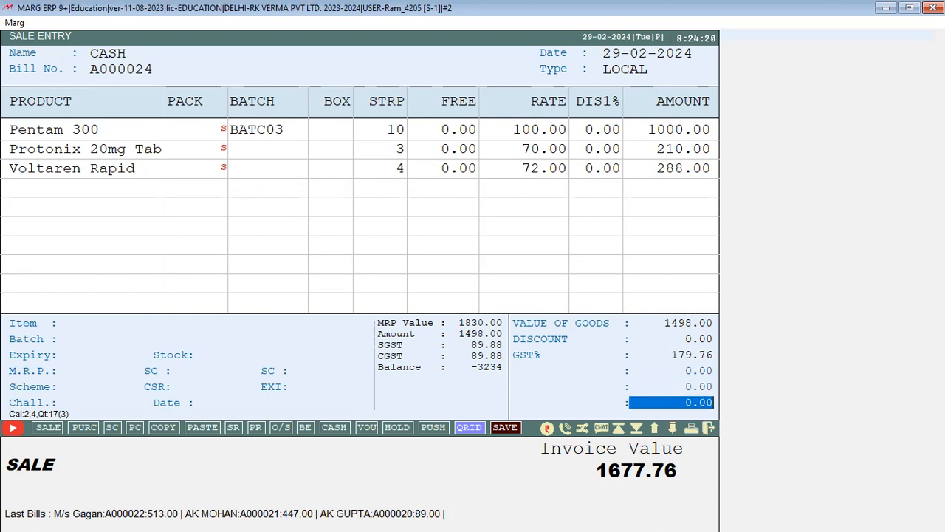
key("Return")
Record a payment of 1678 in CASH with no remark or detail.
key("Up")
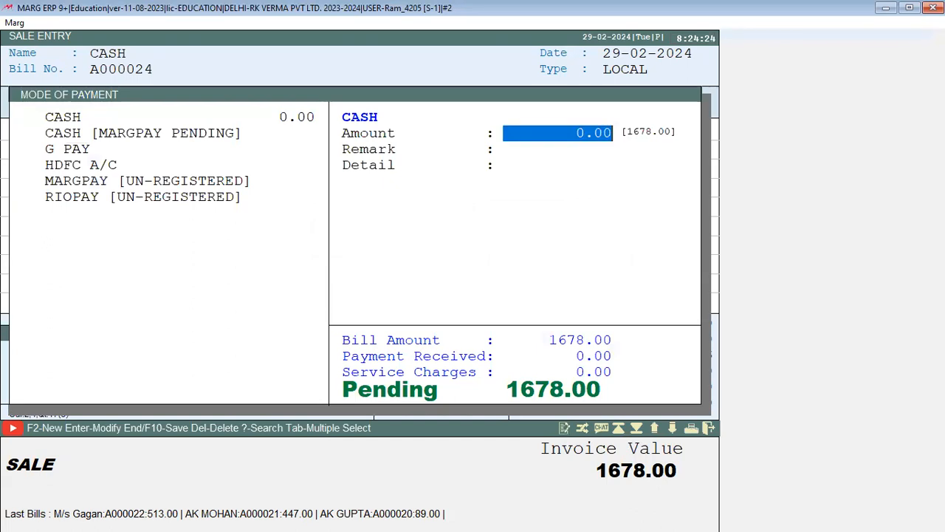
type("16")
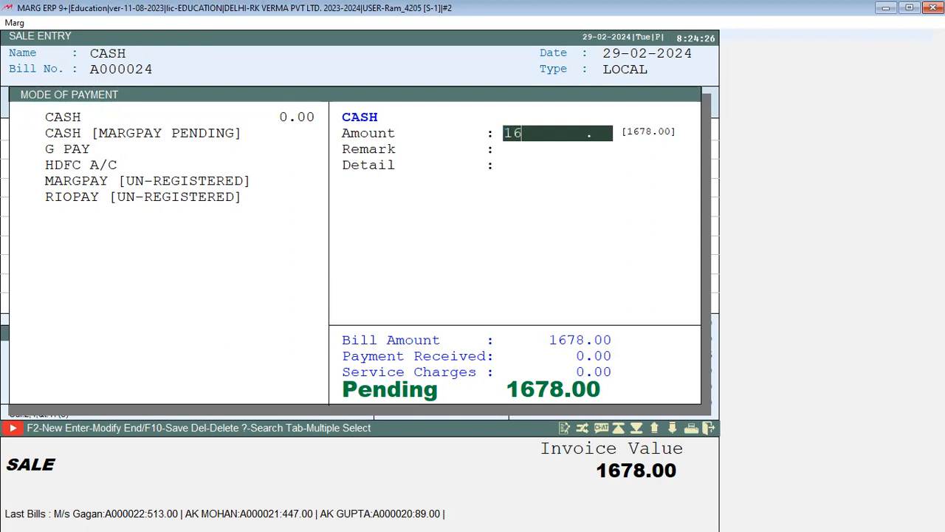
type("78")
key("Return")
key("Return")
key("Return")
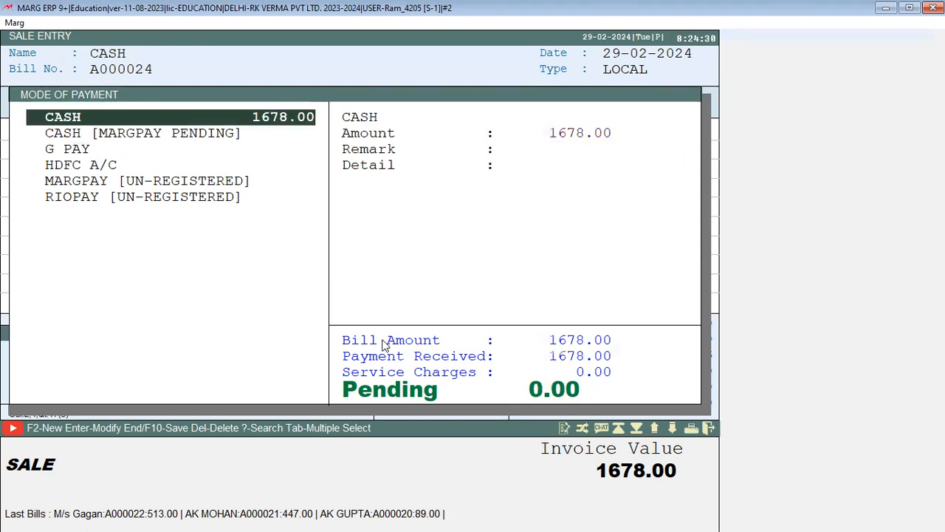
Save the combined bill of customers 2 and 3 without printing it.
key("End")
key("Return")
key("Escape")
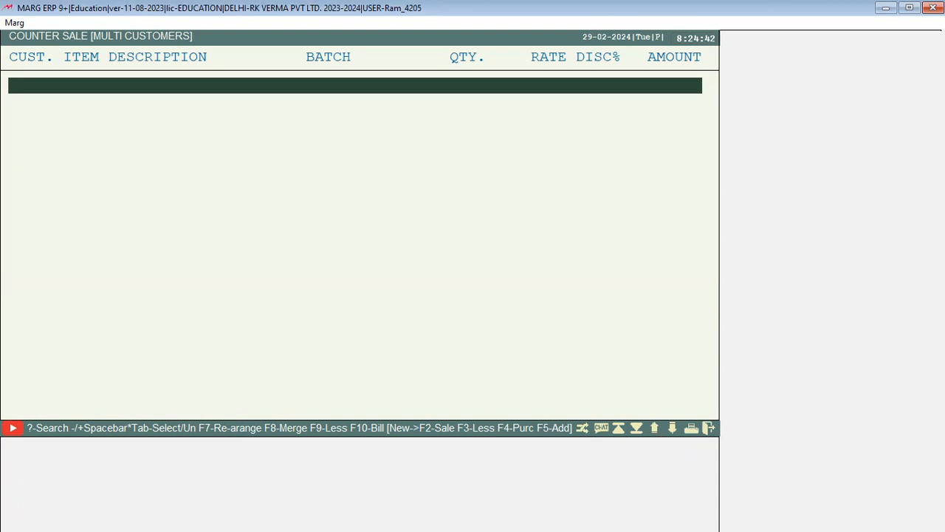
Quit the emptied Counter Sale window and reopen Counter Sale.
key("Escape")
key("Right")
key("Return")
key("Return")
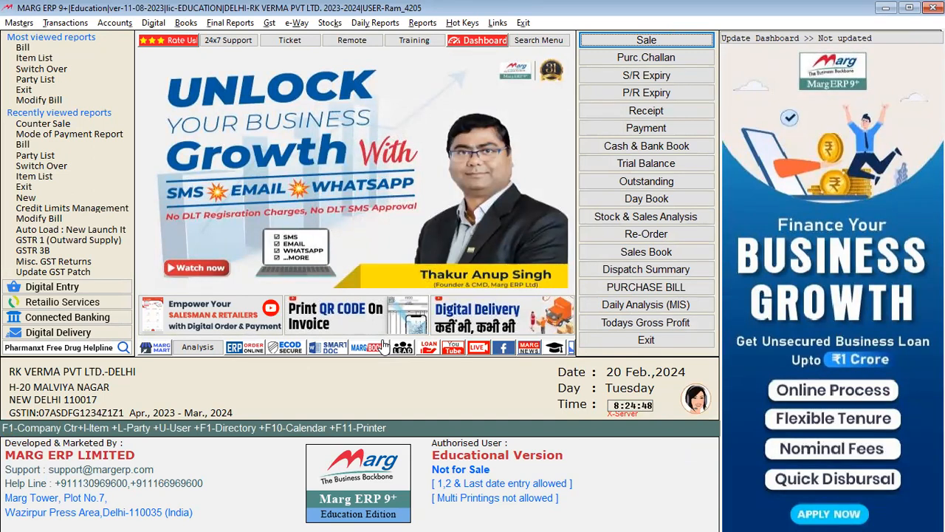
key("Return")
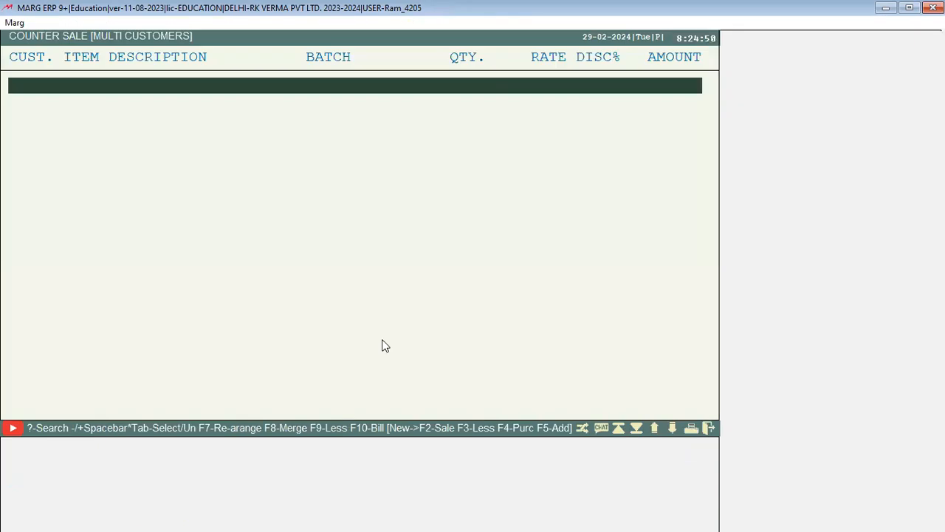
Start a sale for customer number 1 and add Zantac 150mg Tab, entering a rate of 10.
key("F2")
type("1")
key("Return")
key("Down")
key("Down")
key("Return")
key("Return")
key("Return")
type("10")
key("Return")
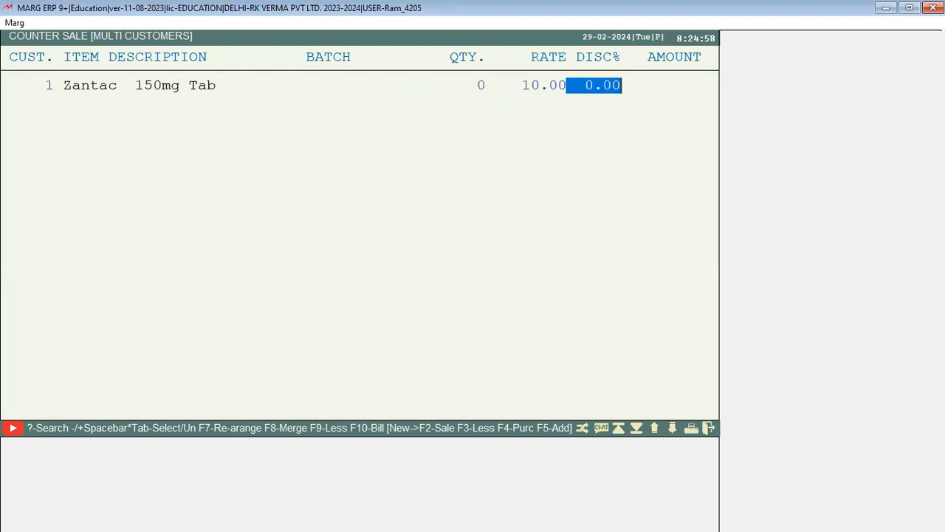
Correct the Zantac 150mg Tab line to quantity 10 and rate 100, keeping the default discount.
key("Up")
key("BackSpace")
key("Up")
type("10")
key("Return")
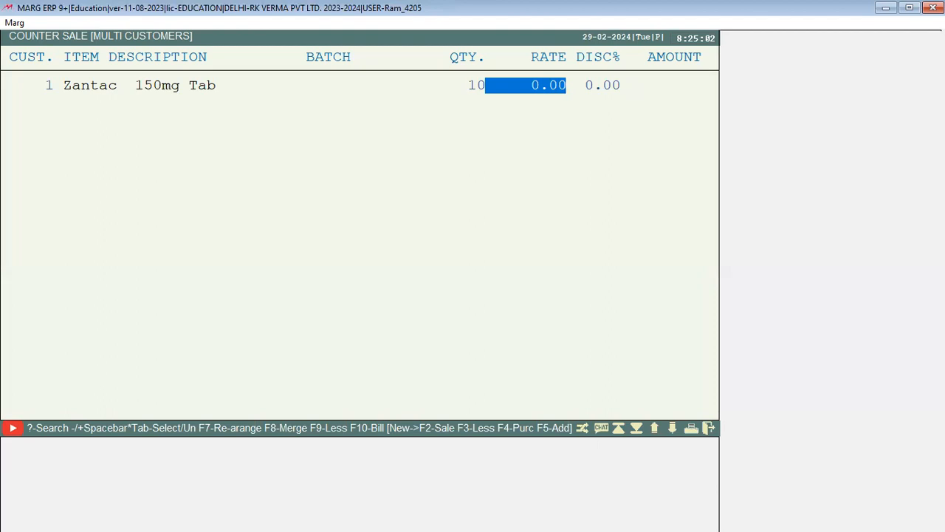
type("100")
key("Return")
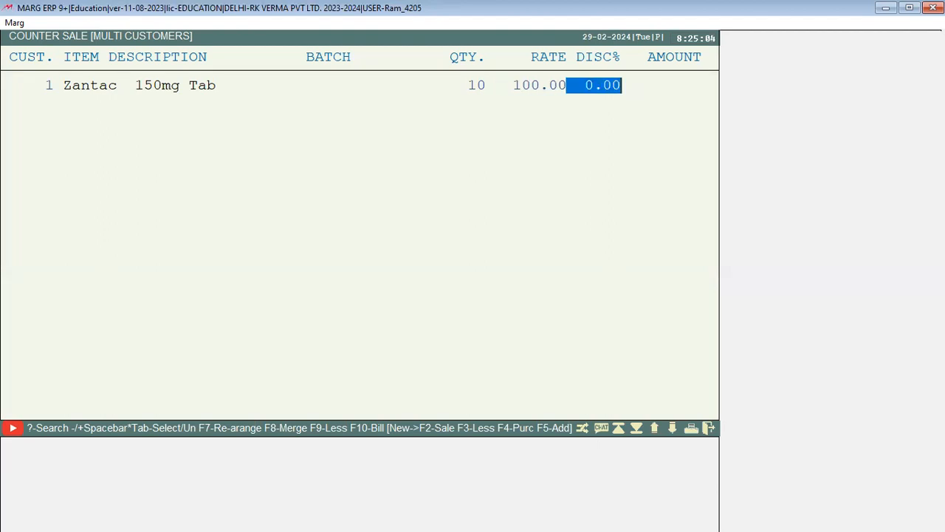
key("Return")
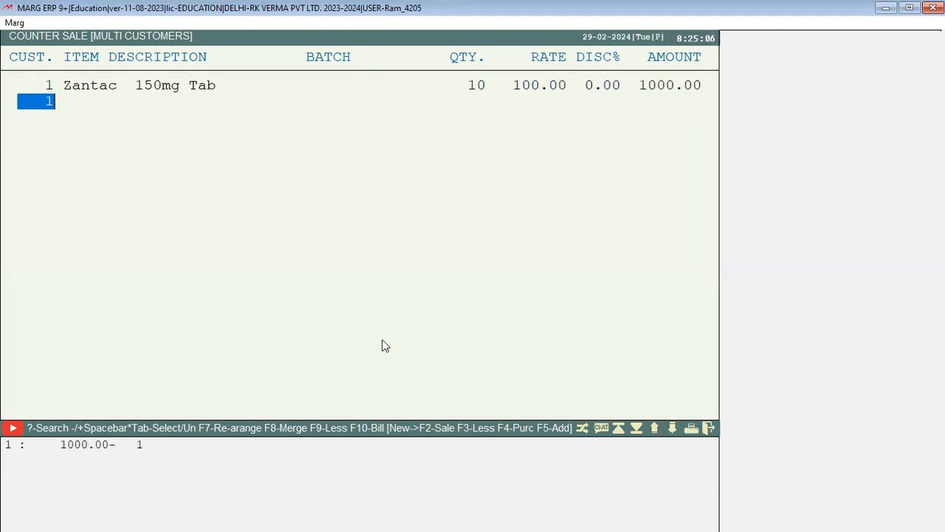
Add Voltaren Rapid to customer 1's sale with quantity 5 and the default rate and discount.
key("Return")
key("Up")
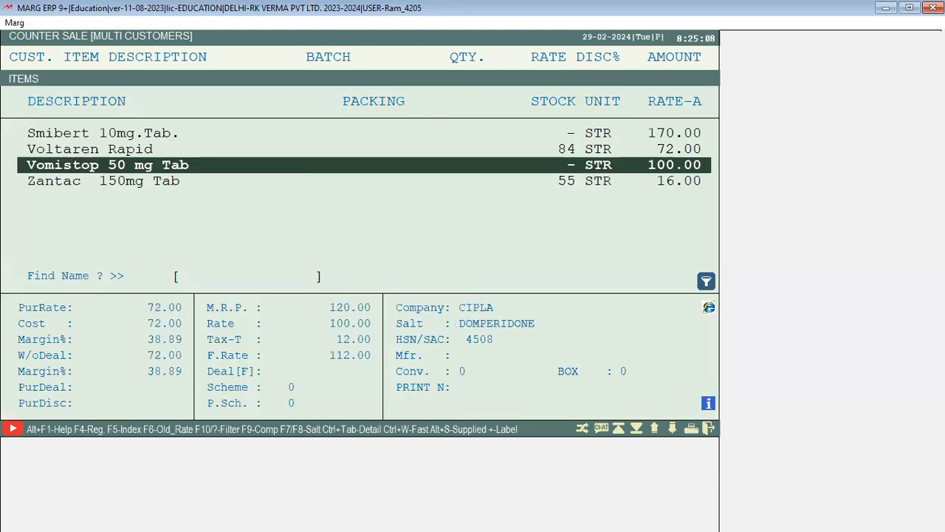
key("Up")
key("Return")
key("Return")
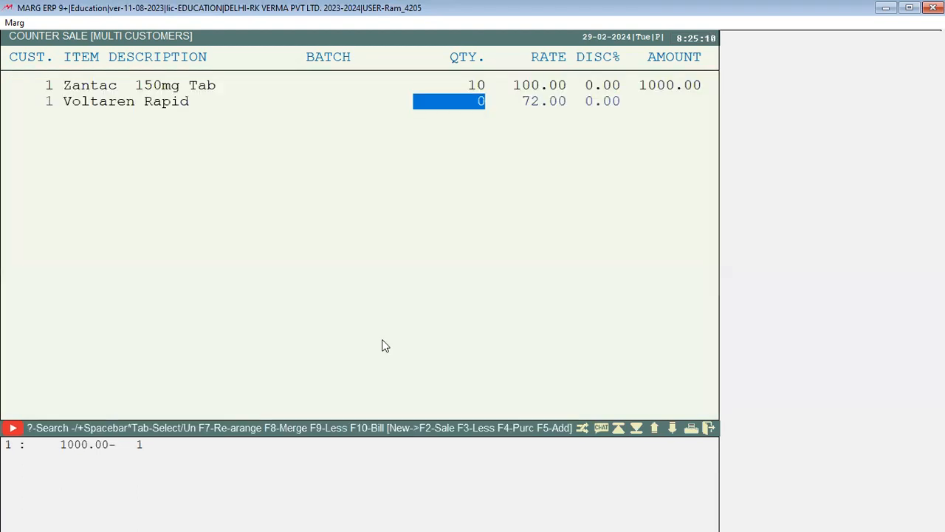
type("5")
key("Return")
key("Return")
key("Return")
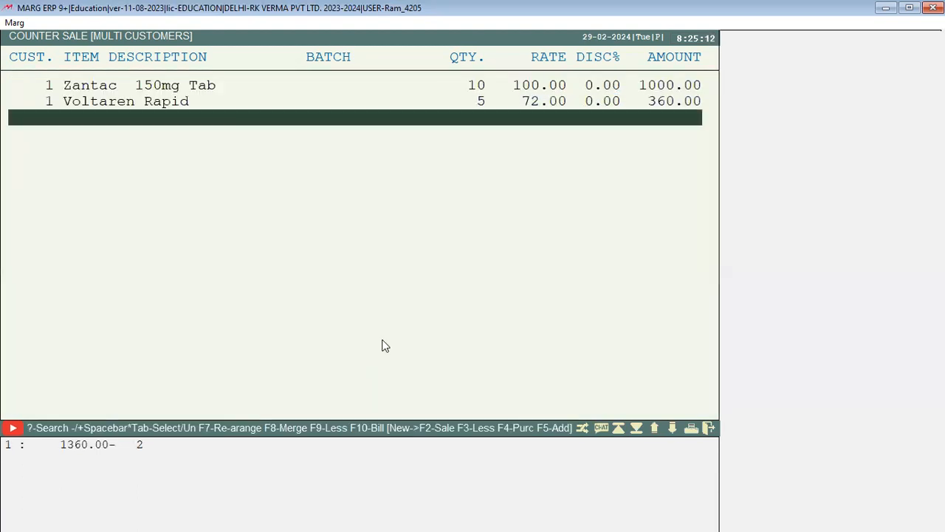
type("2")
key("Return")
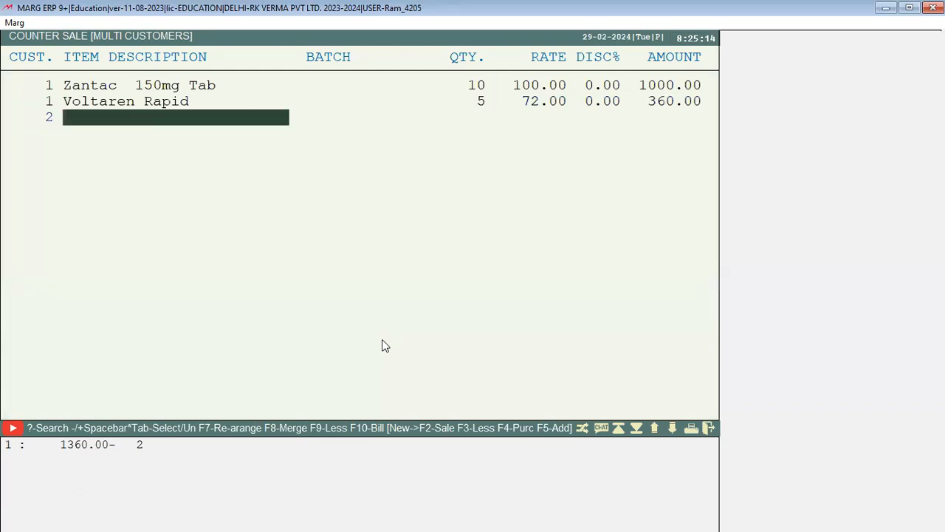
key("Up")
key("Up")
key("Up")
key("Up")
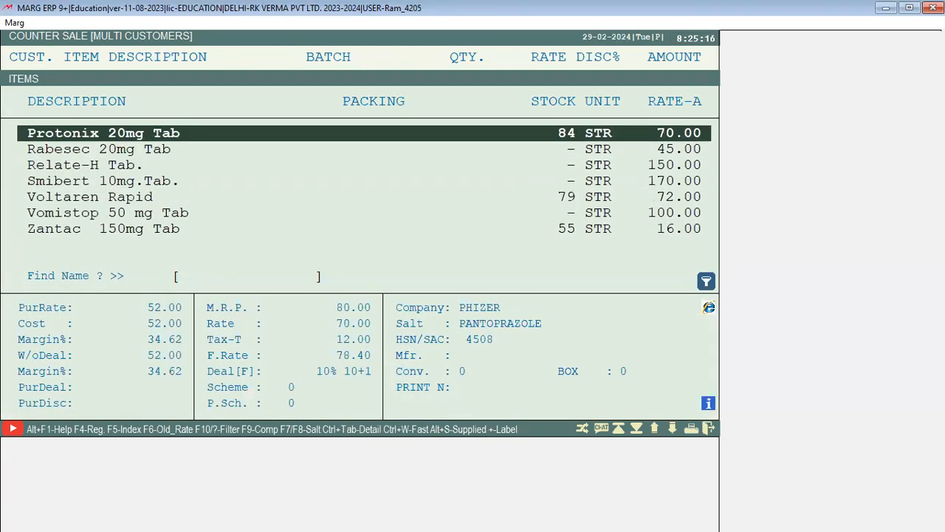
key("Return")
key("Return")
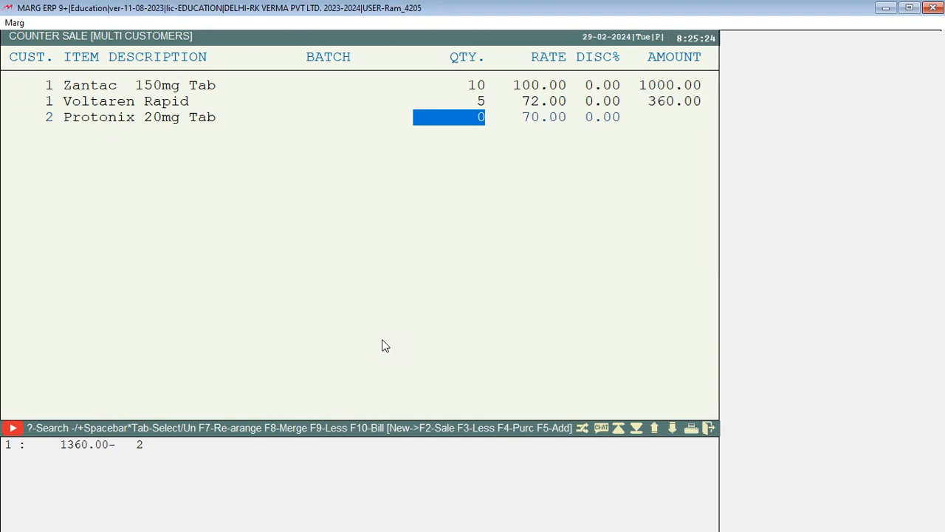
key("Escape")
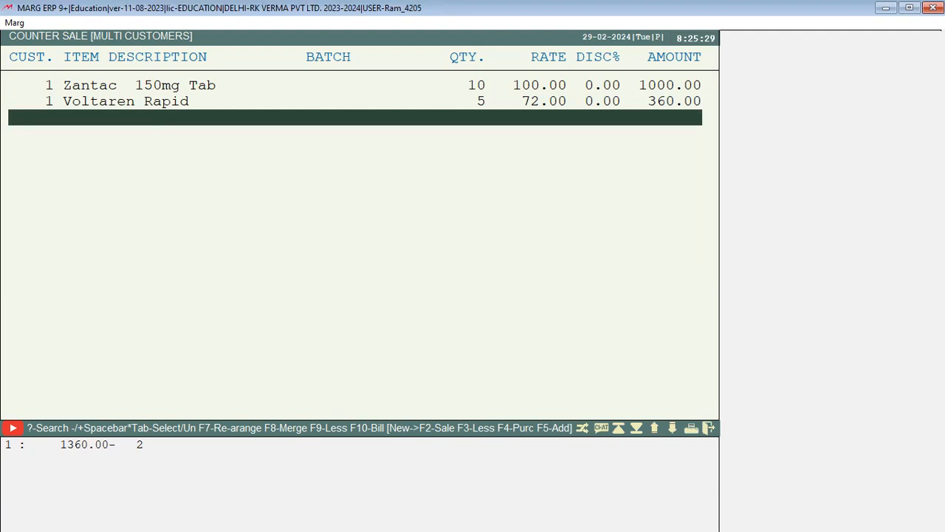
left_click(368, 432)
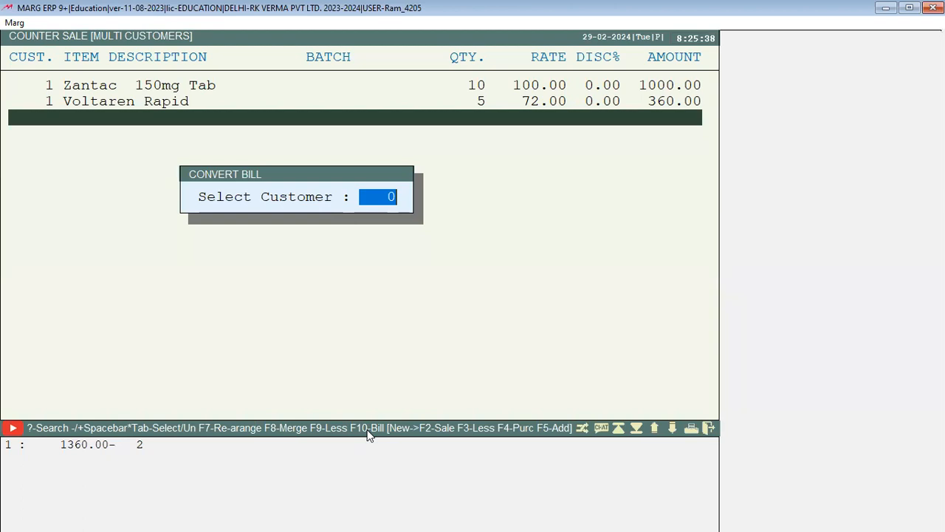
type("1")
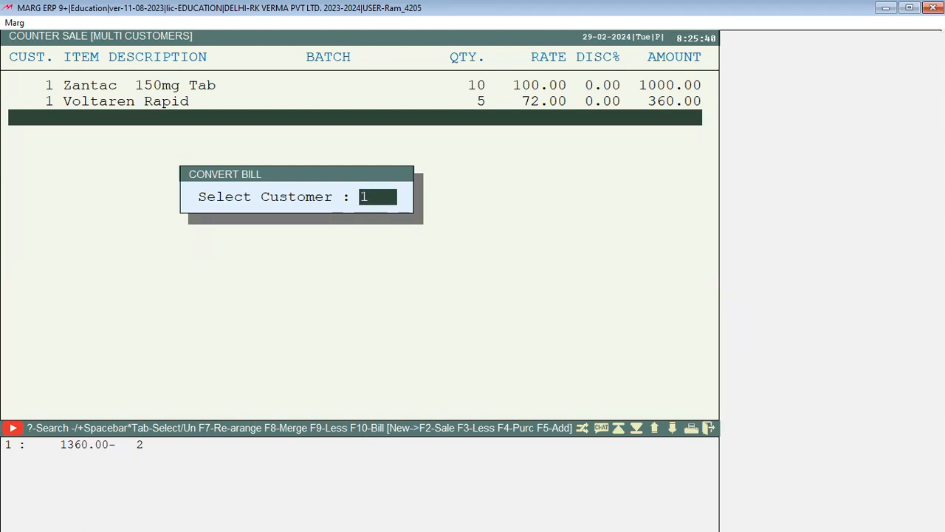
key("Return")
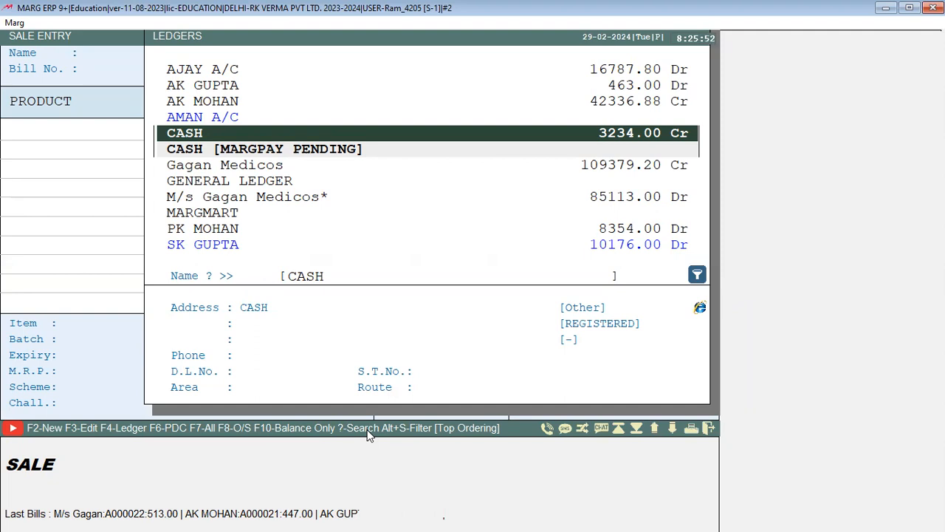
key("Escape")
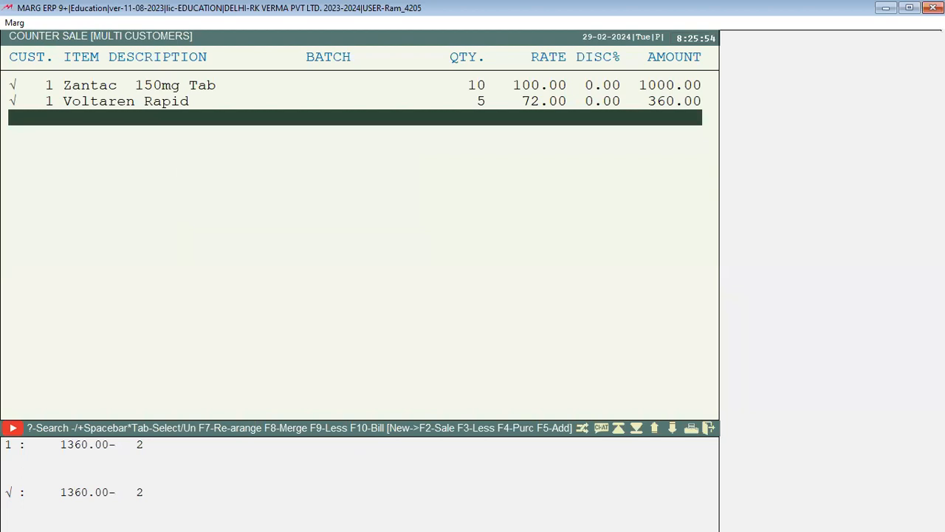
Unmark customer 1's Zantac 150mg Tab and Voltaren Rapid lines.
key("Up")
key("Up")
key("space")
key("space")
Quit Counter Sale, dismiss the server alert and reopen Counter Sale.
key("Escape")
key("Right")
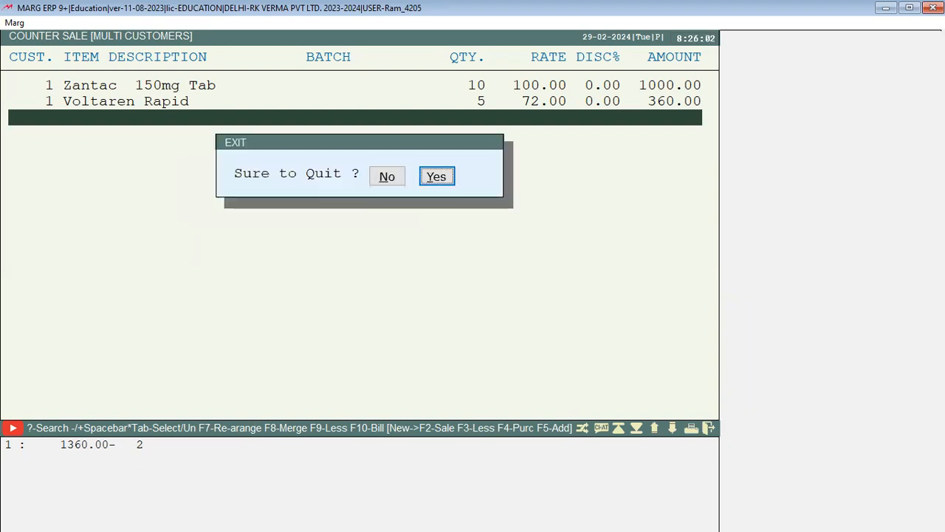
key("Return")
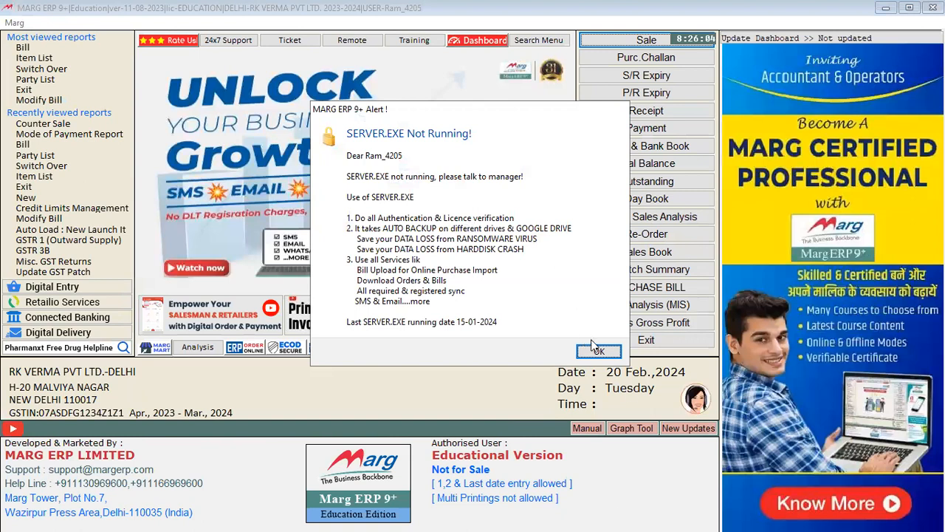
left_click(599, 352)
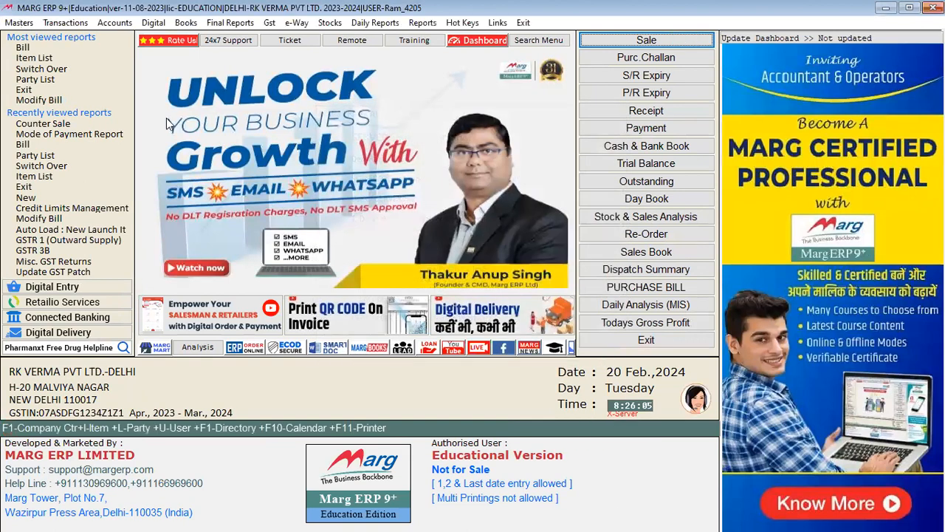
left_click(61, 24)
mouse_move(142, 36)
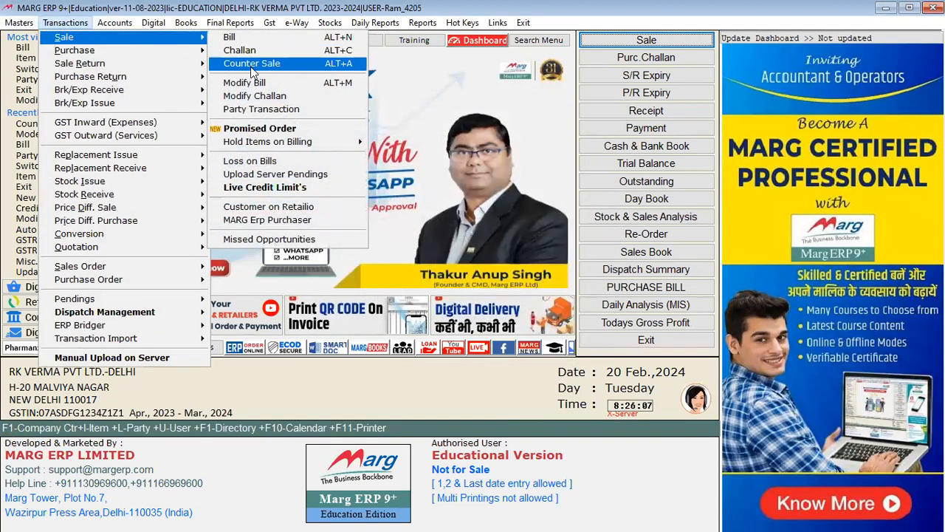
left_click(310, 65)
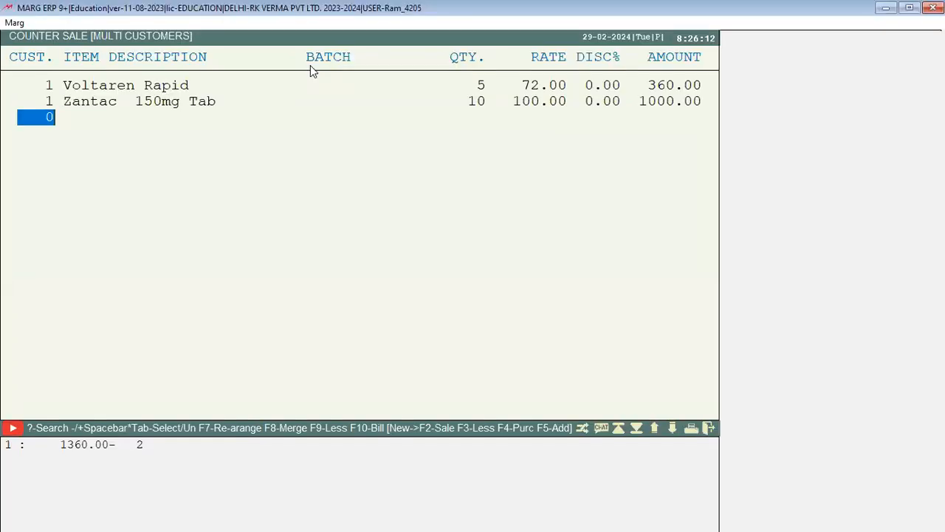
Start a sale for customer number 2 and add Pentam 300, batch BATC03, with quantity 3 and the default rate and discount.
type("2")
key("Return")
key("Return")
key("Up")
key("Up")
key("Down")
key("Return")
key("Return")
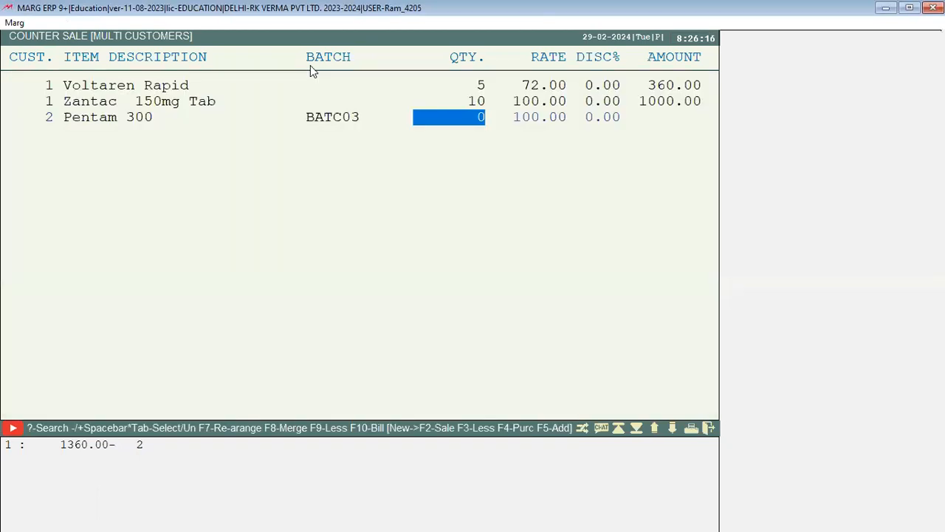
type("3")
key("Return")
key("Return")
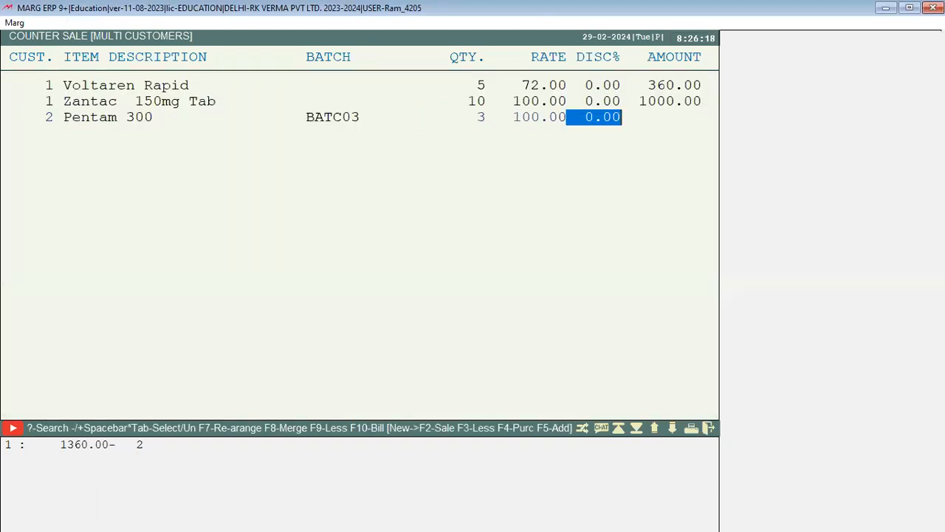
key("Return")
Add PCM 10*1 to customer 2's sale with quantity 3, keeping the default rate and discount.
key("Return")
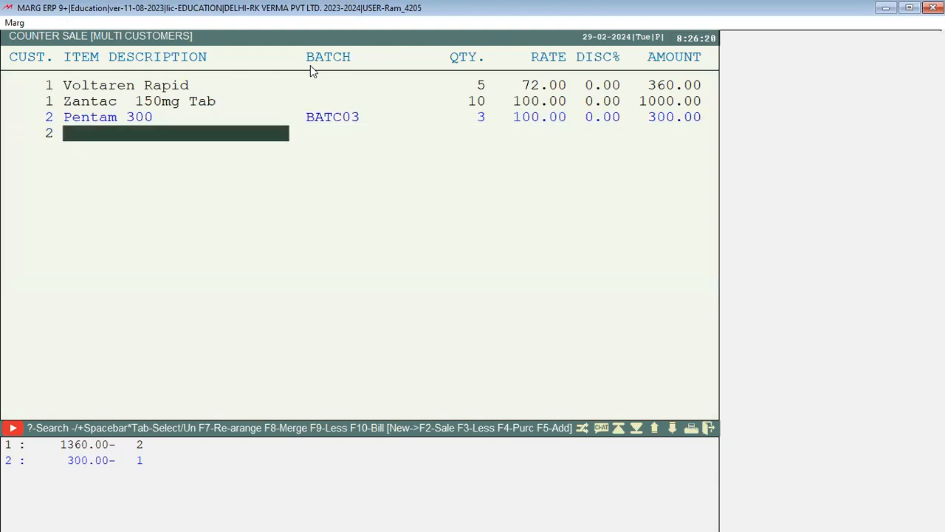
key("Return")
key("Up")
key("Return")
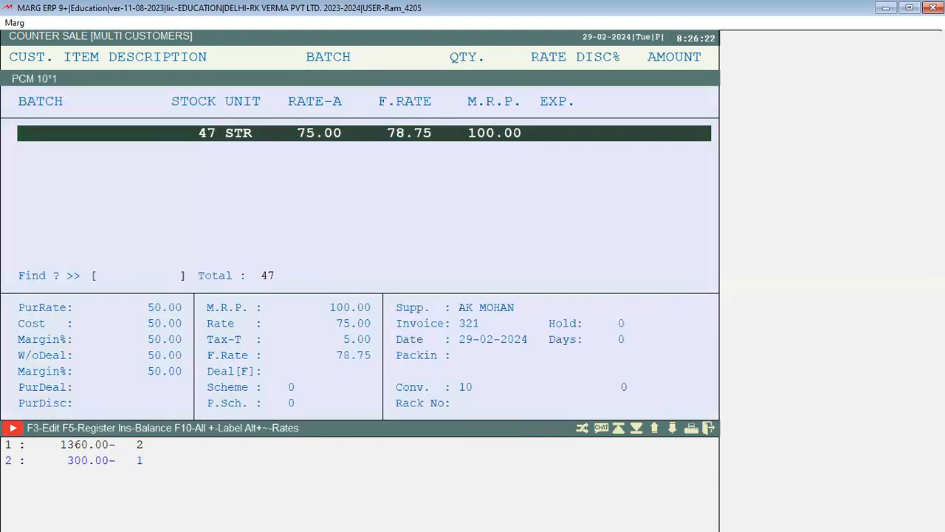
key("Return")
type("3")
key("Return")
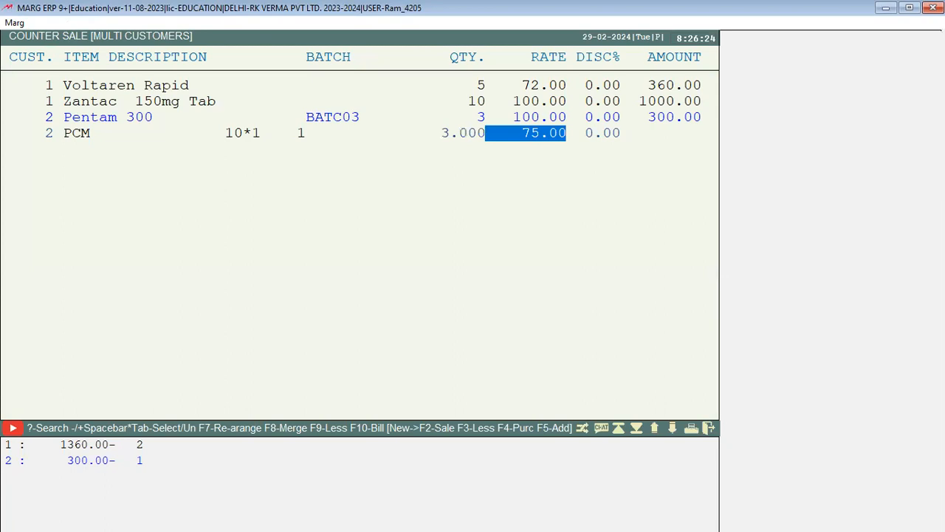
key("Return")
key("Return")
key("Escape")
Leave Counter Sale with both customers' items pending and open it again.
key("Escape")
key("Right")
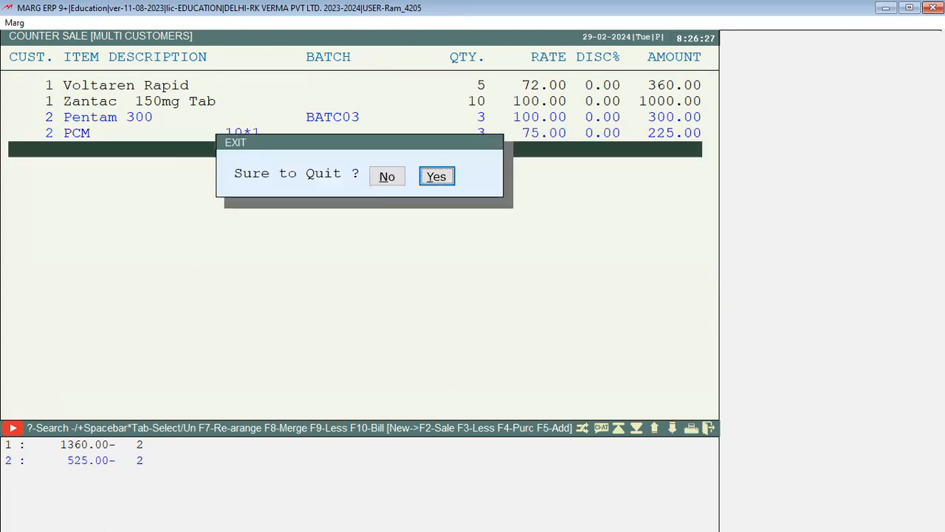
key("Return")
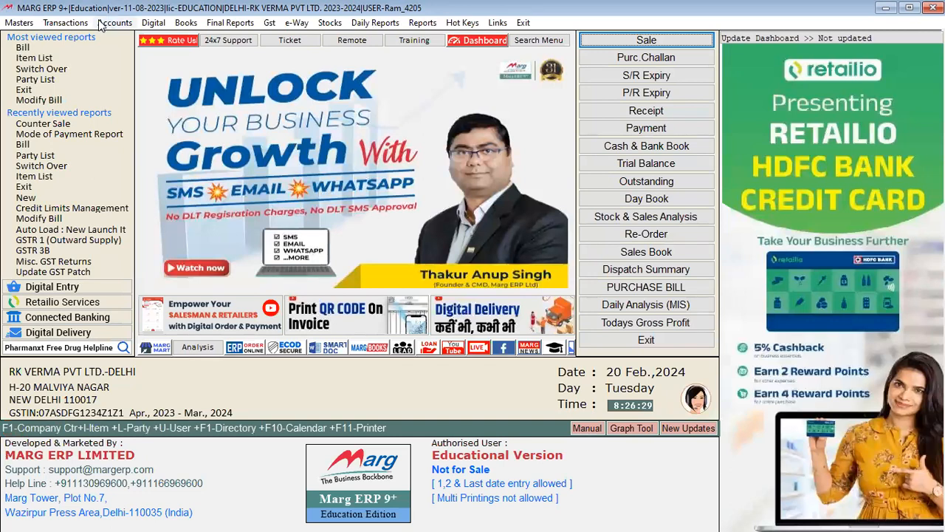
left_click(71, 23)
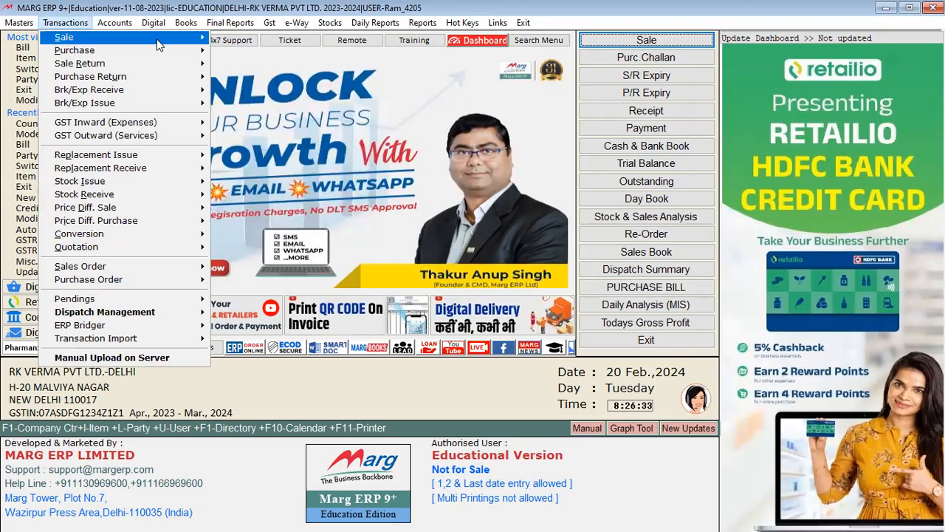
mouse_move(111, 37)
left_click(267, 65)
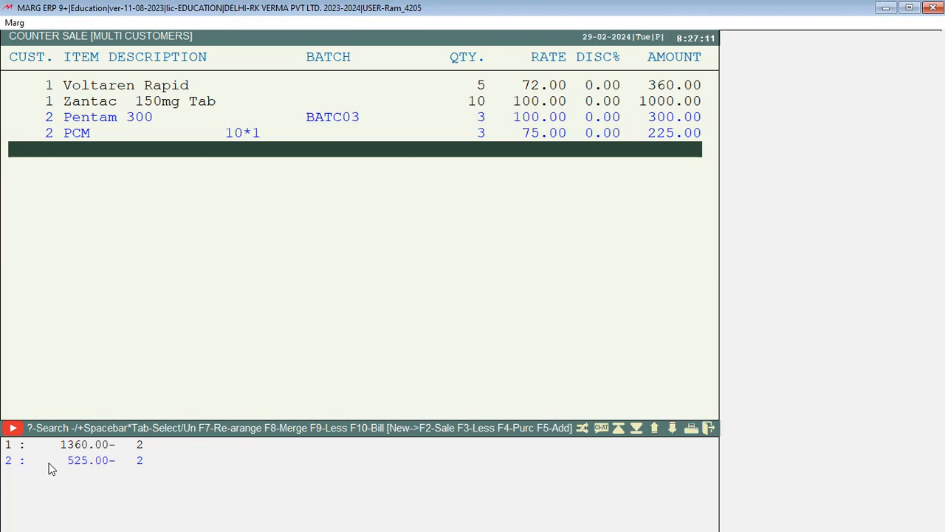
Mark all four item lines of customers 1 and 2 for combined billing.
key("F10")
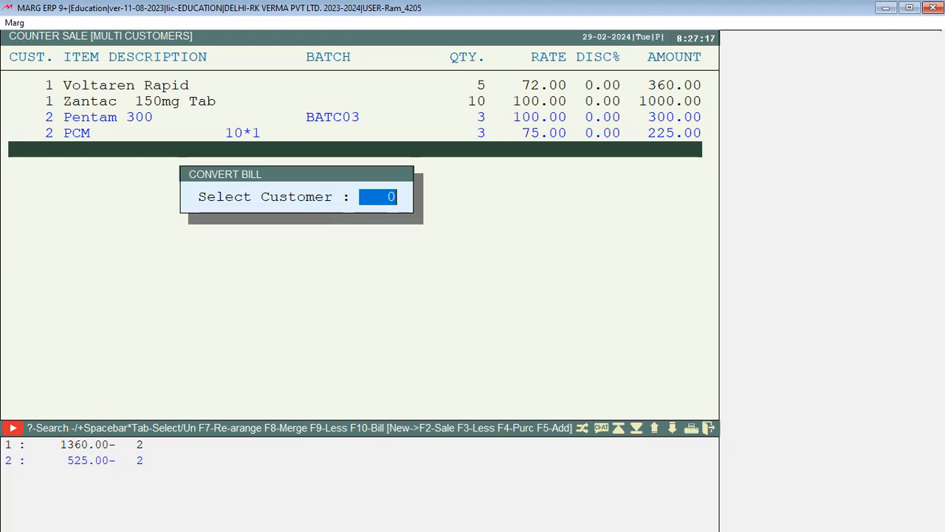
key("Escape")
key("Up")
key("Up")
key("Up")
key("Up")
key("space")
key("space")
key("space")
key("space")
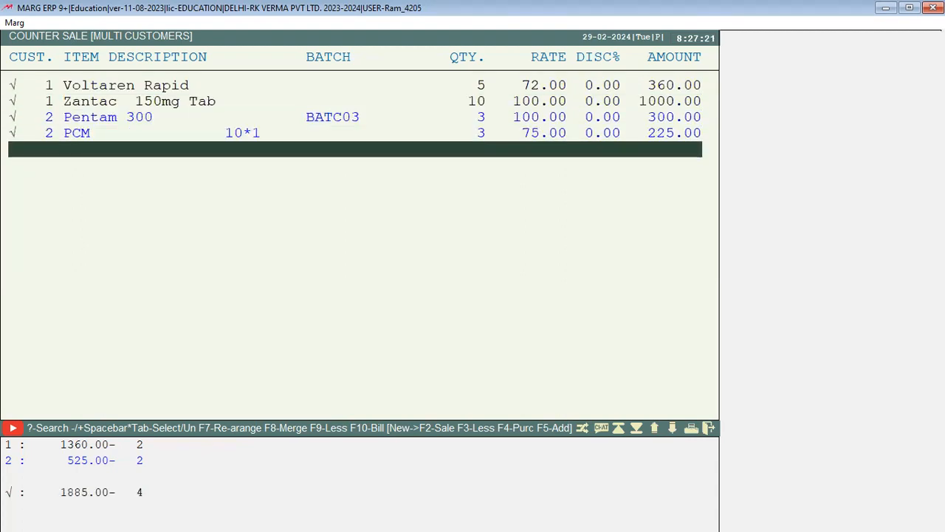
Convert the marked items into one sale bill for the CASH ledger, leaving the party details blank.
key("F10")
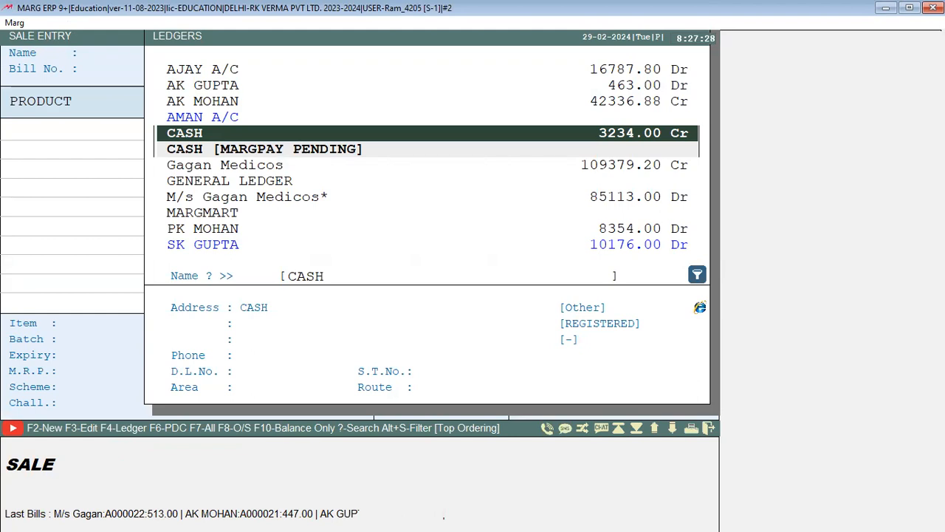
key("Return")
key("Return")
key("Return")
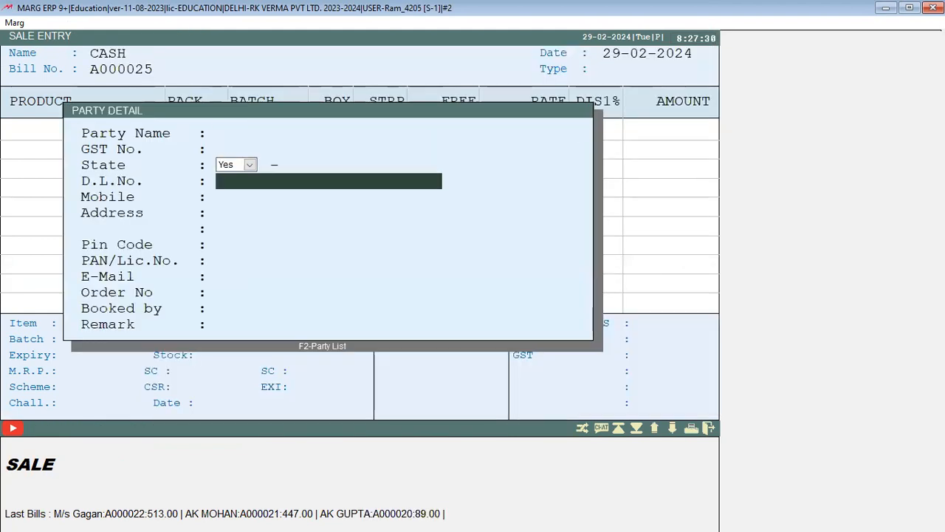
key("Return")
key("Return")
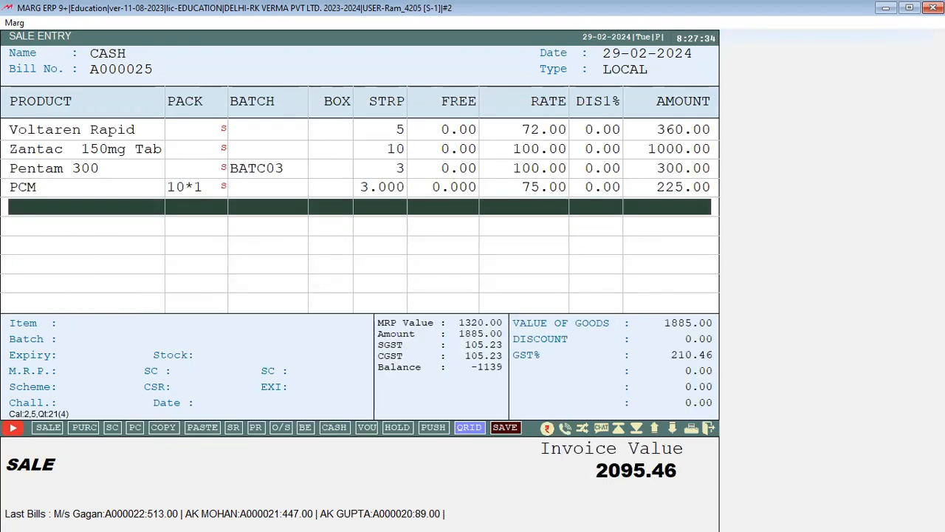
Accept the combined bill's items and totals and open the Cash amount entry under mode of payment.
key("Return")
key("Return")
key("Return")
key("Return")
key("Return")
key("Return")
key("Return")
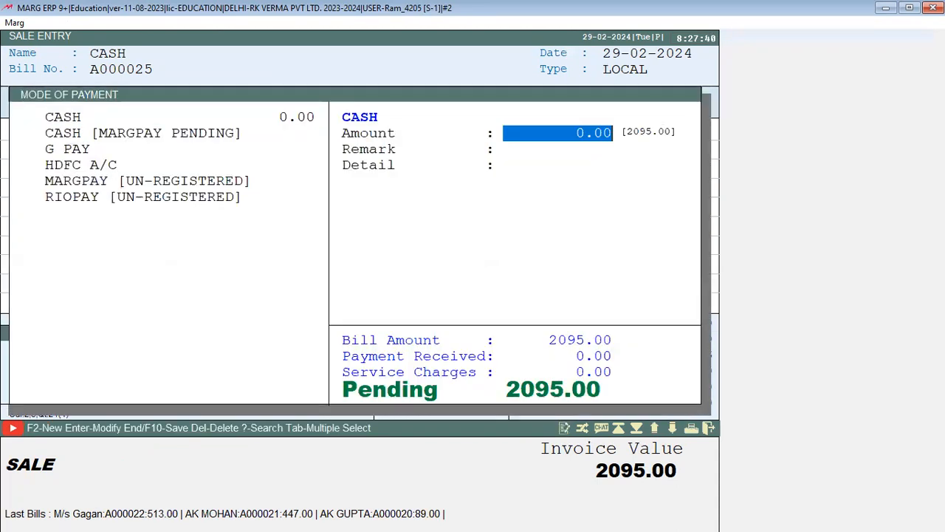
Record a cash payment of 2095 and save the combined bill without printing it.
type("209")
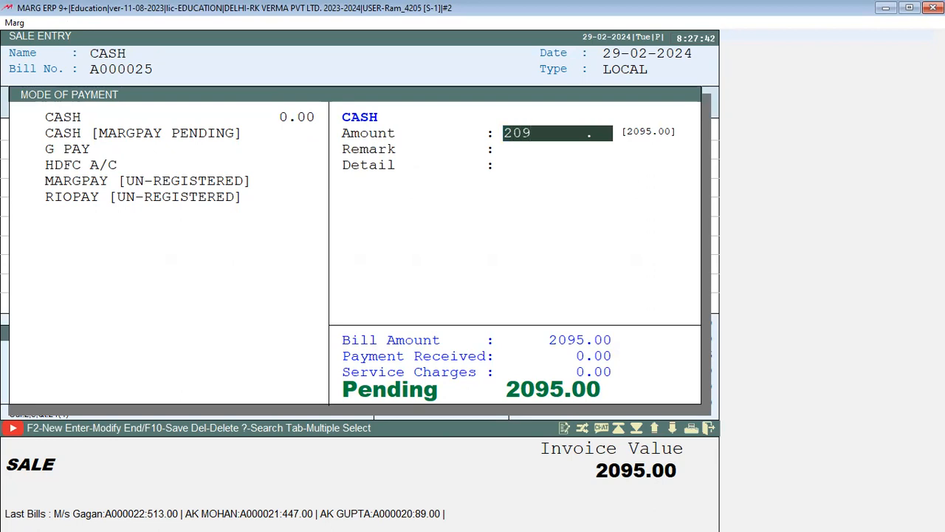
type("5")
key("Return")
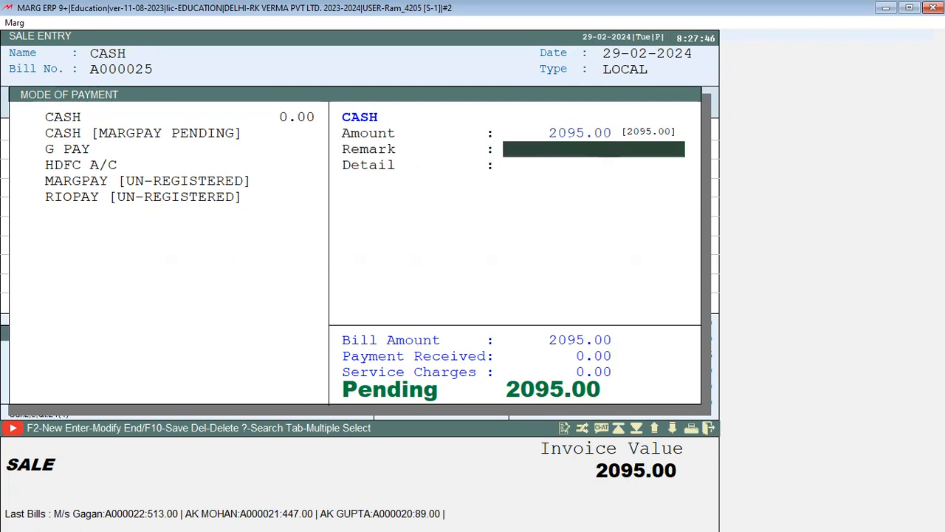
key("Return")
key("Return")
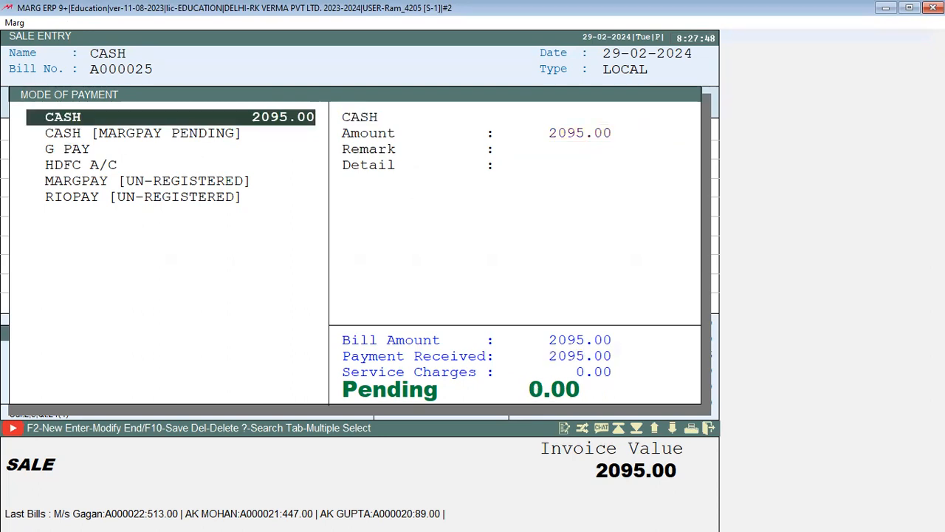
key("End")
key("Return")
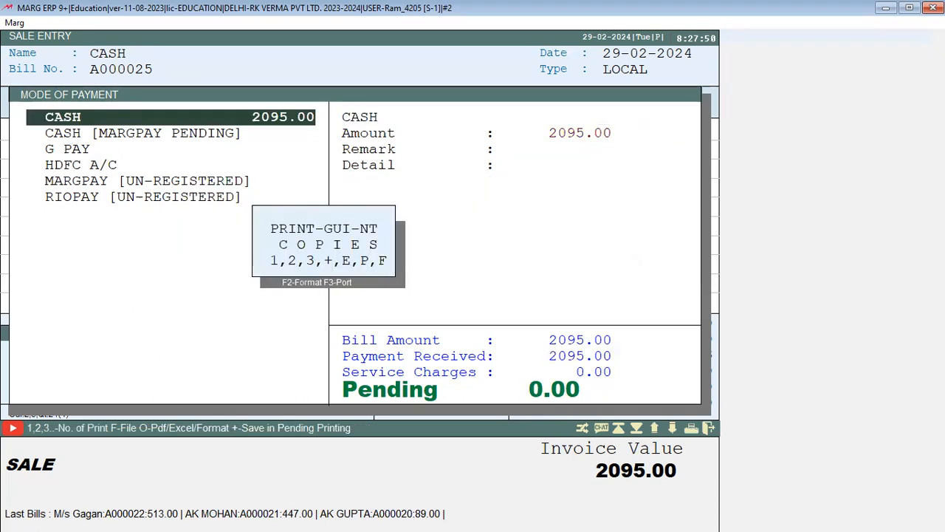
key("Escape")
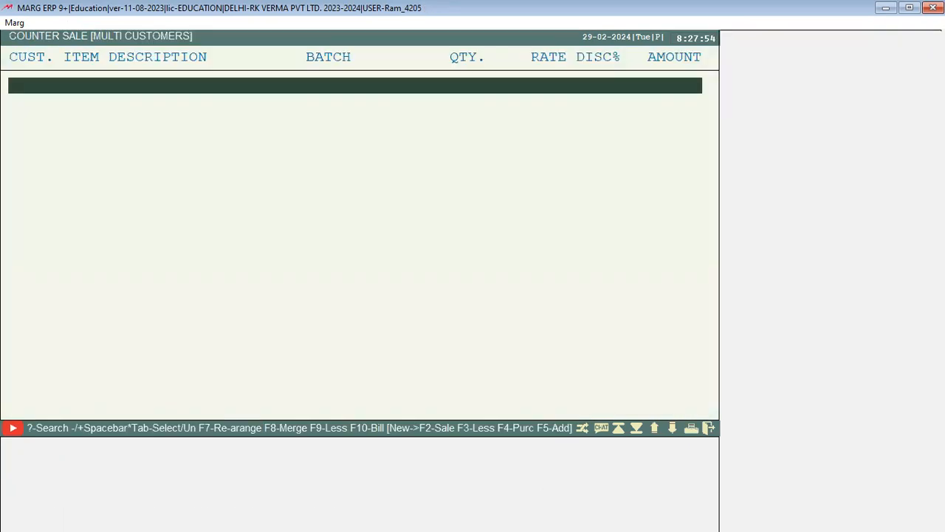
Quit the emptied Counter Sale window and dismiss the server alert.
key("Escape")
key("Right")
key("Return")
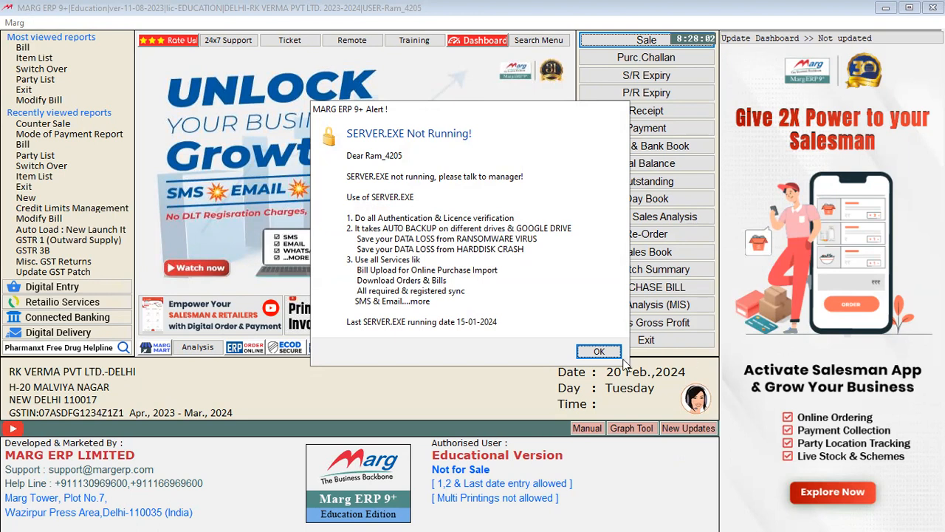
left_click(599, 352)
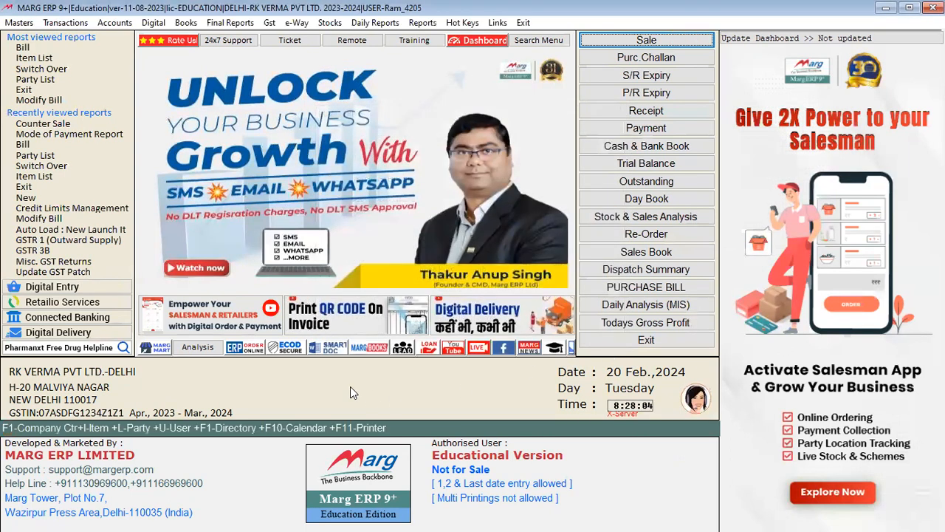
left_click(65, 22)
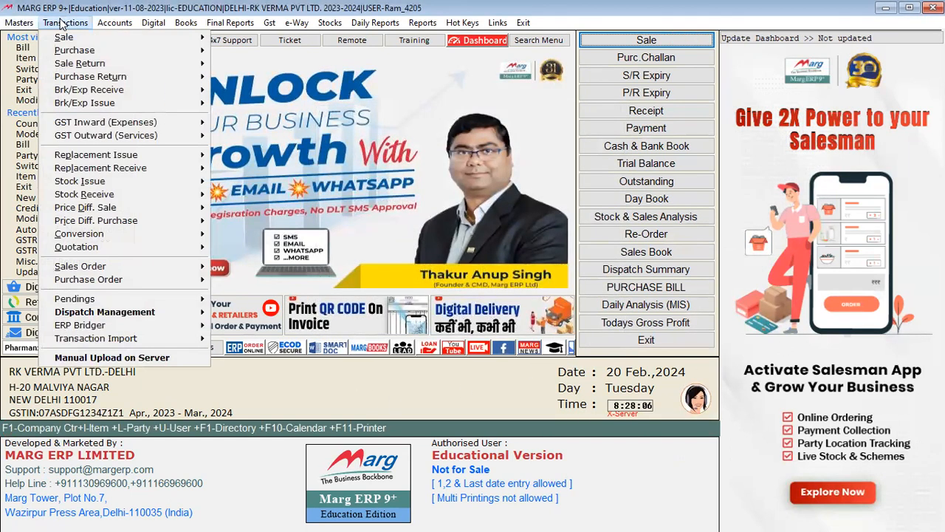
mouse_move(148, 38)
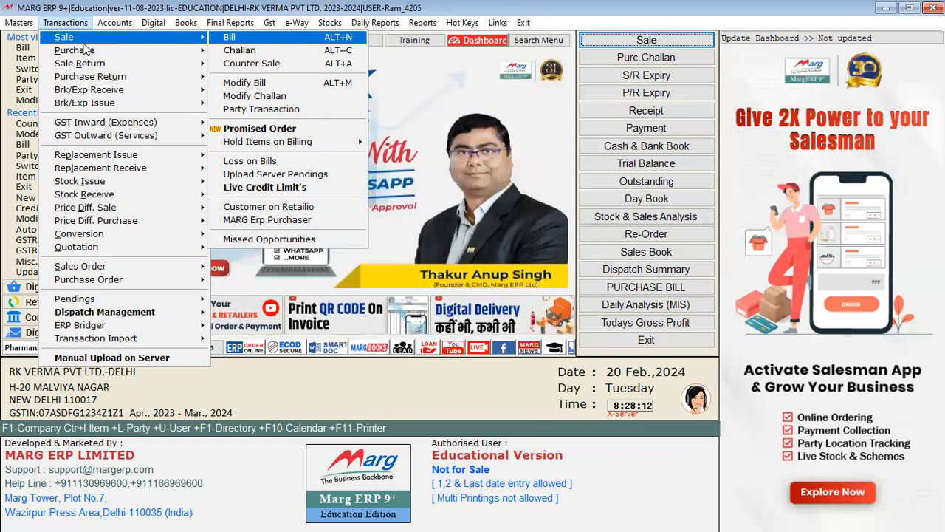
mouse_move(84, 50)
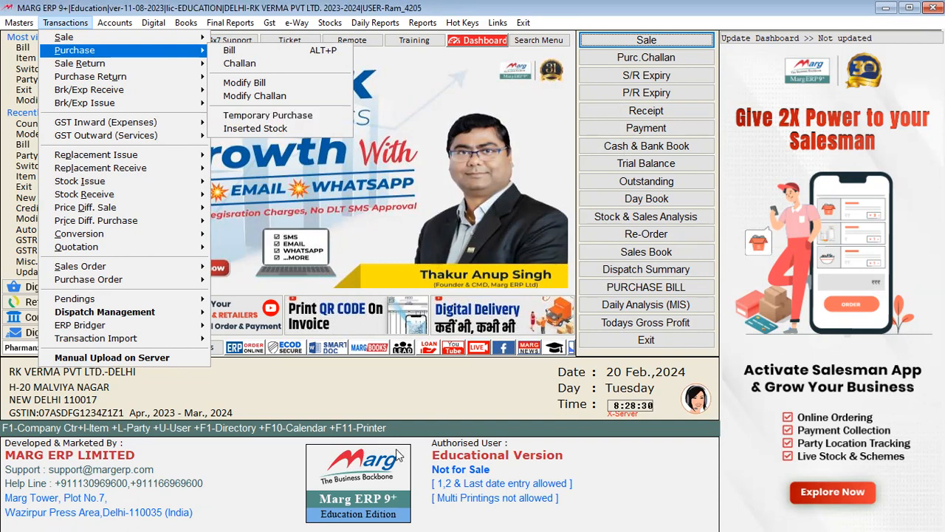
left_click(323, 486)
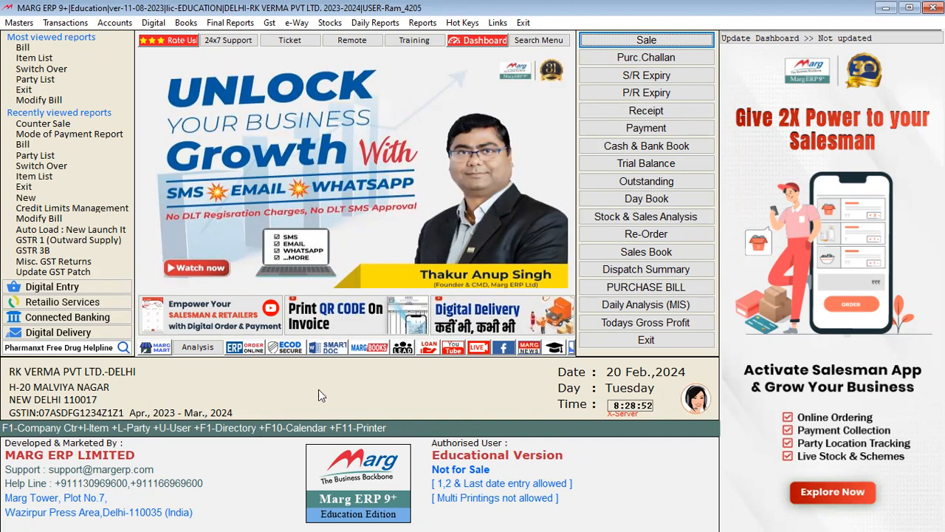
Start a new sale bill for M/s Gagan Medicos* with the default date and type.
key("Return")
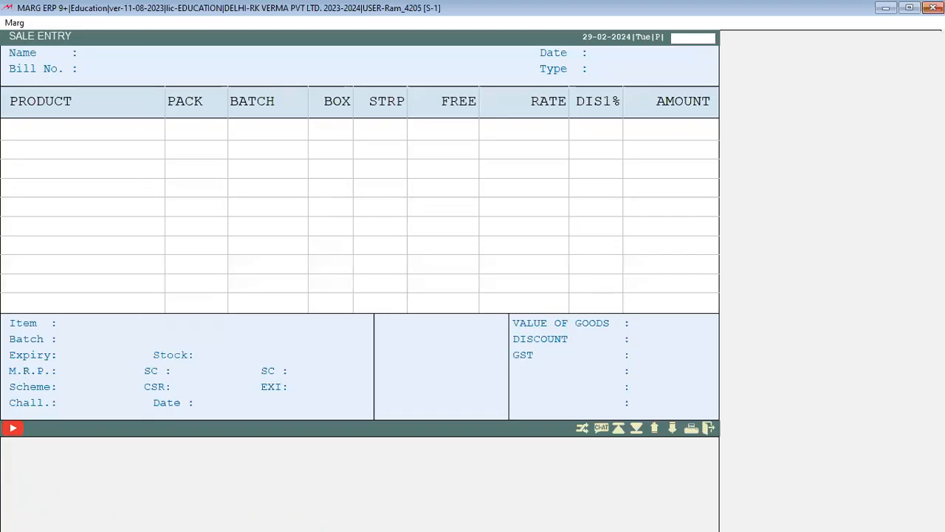
key("Return")
key("Return")
key("Return")
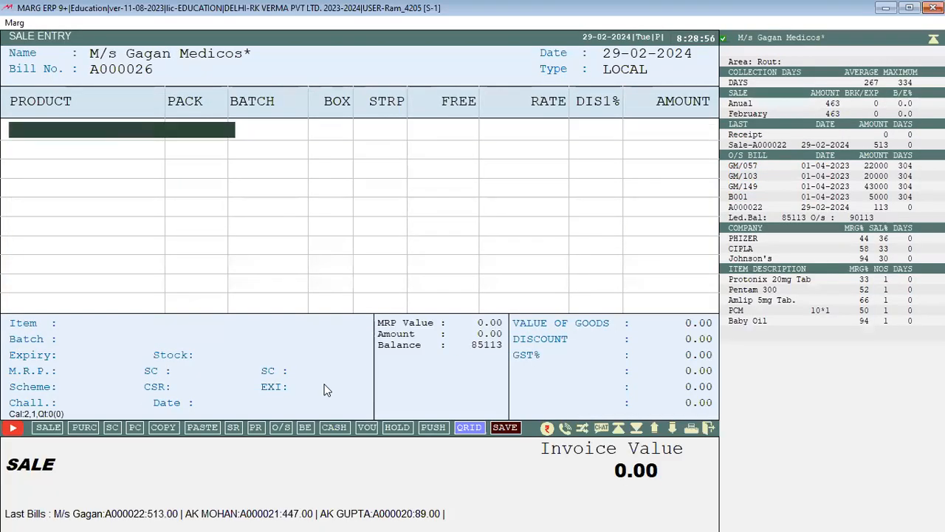
Browse the item list for the new sale bill, examining the stock, rates and deals of the listed items.
key("Up")
key("Up")
key("Up")
key("Up")
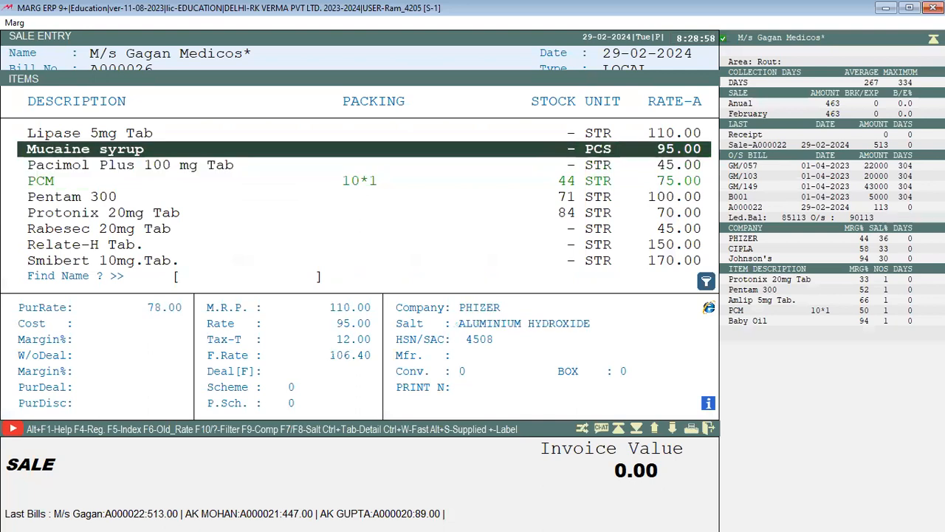
key("Up")
key("Up")
key("Up")
key("Up")
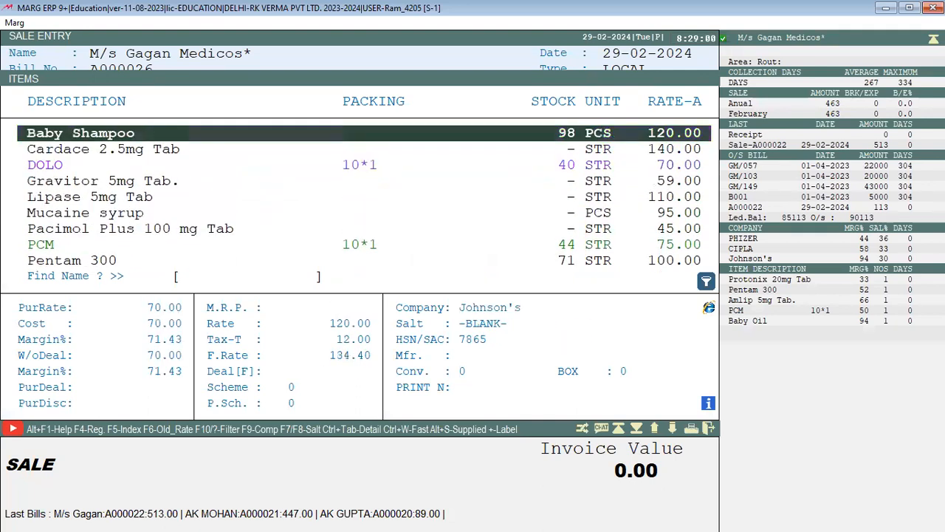
key("Down")
key("Down")
key("Down")
key("Down")
key("Down")
key("Down")
key("Down")
key("Down")
key("Down")
key("Down")
key("Down")
key("Down")
key("Down")
key("Down")
key("Down")
key("Up")
key("Up")
key("Up")
key("Up")
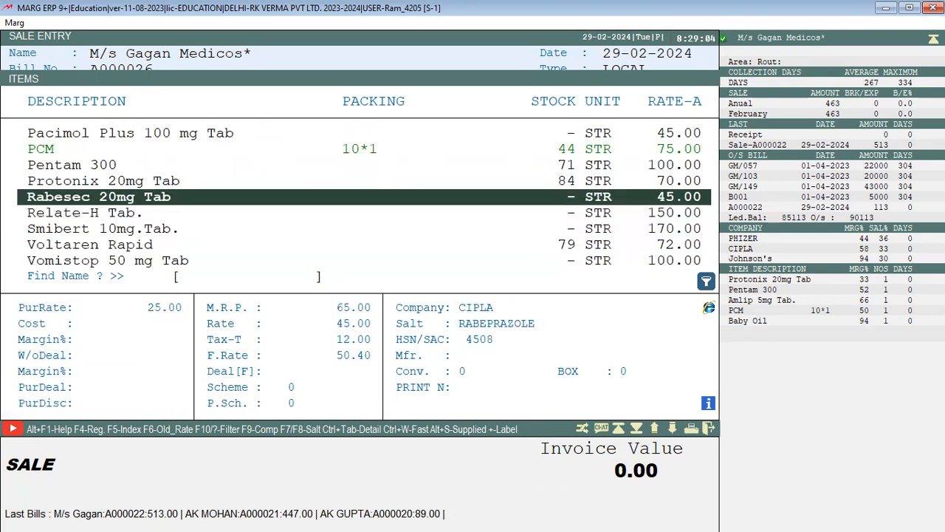
key("Up")
key("Up")
key("Up")
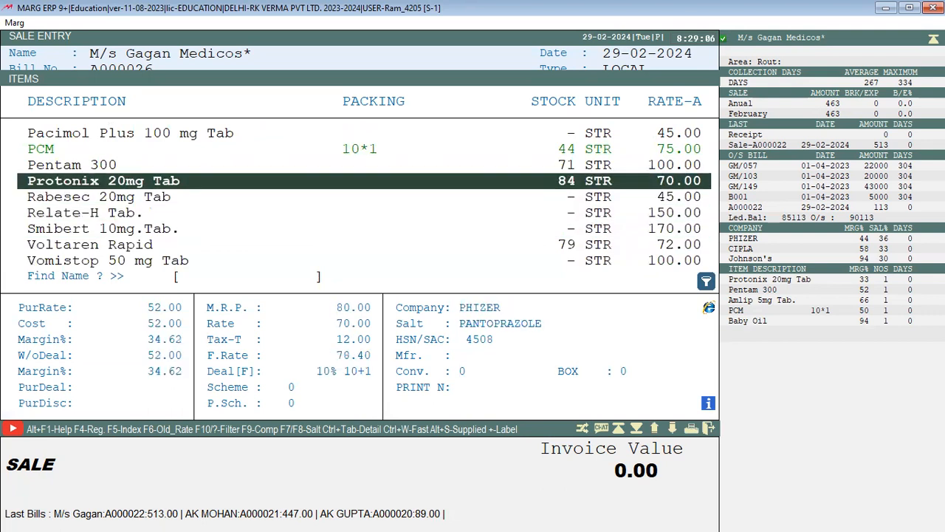
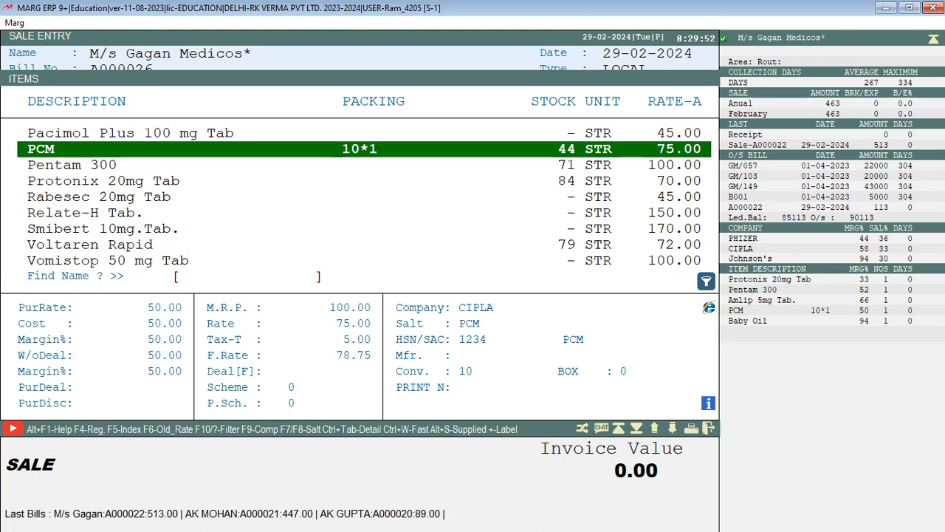
View the shortage and order details of PCM 10*1, and close them together with the item list.
key("asterisk")
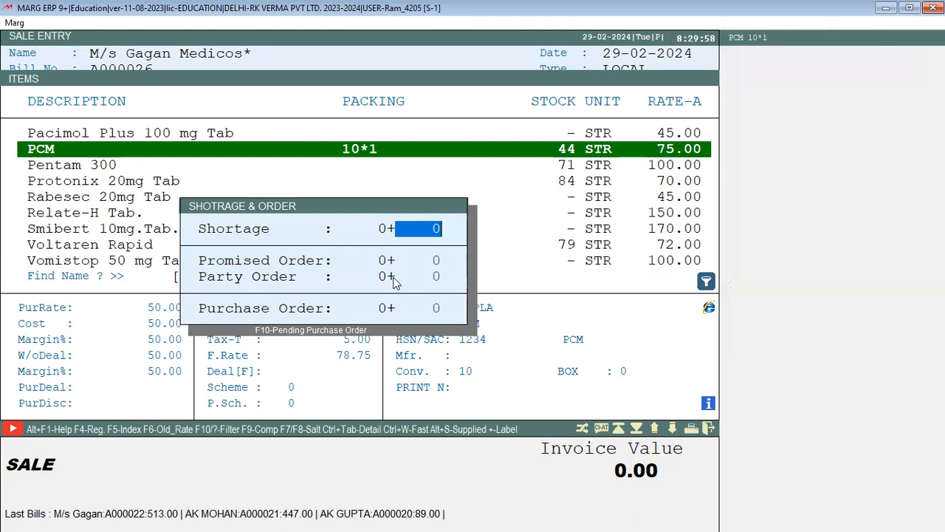
key("Escape")
key("Escape")
key("Escape")
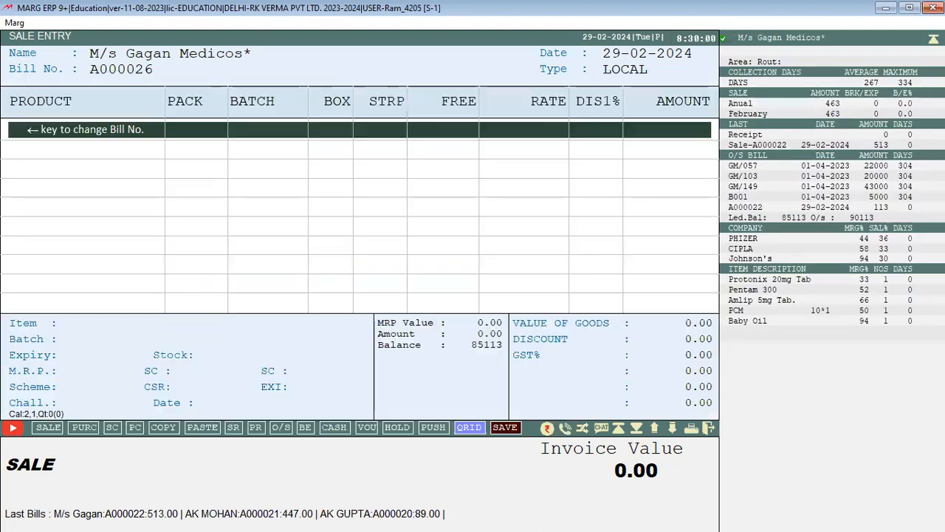
Exit the empty sale bill without saving and dismiss the server alert.
key("Escape")
key("Escape")
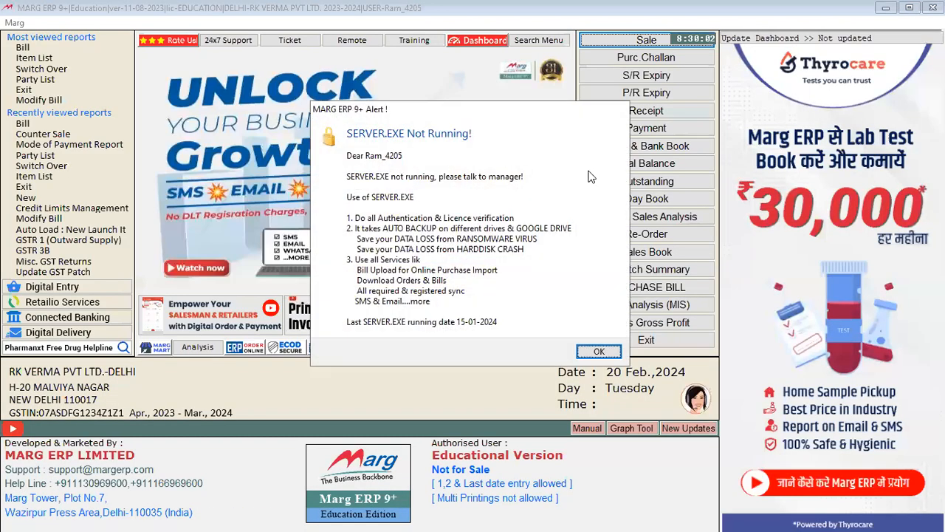
left_click(597, 352)
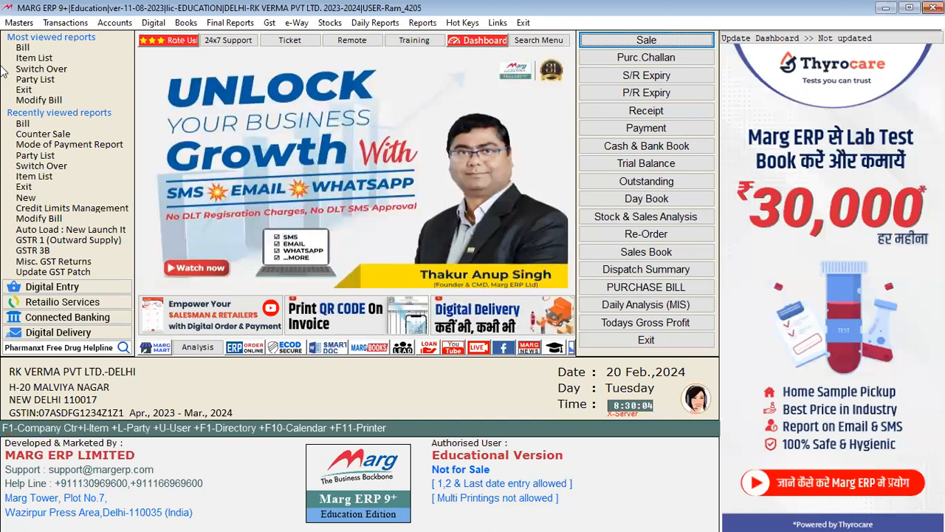
Open the Temporary Purchase entry screen from the purchase transactions.
left_click(55, 24)
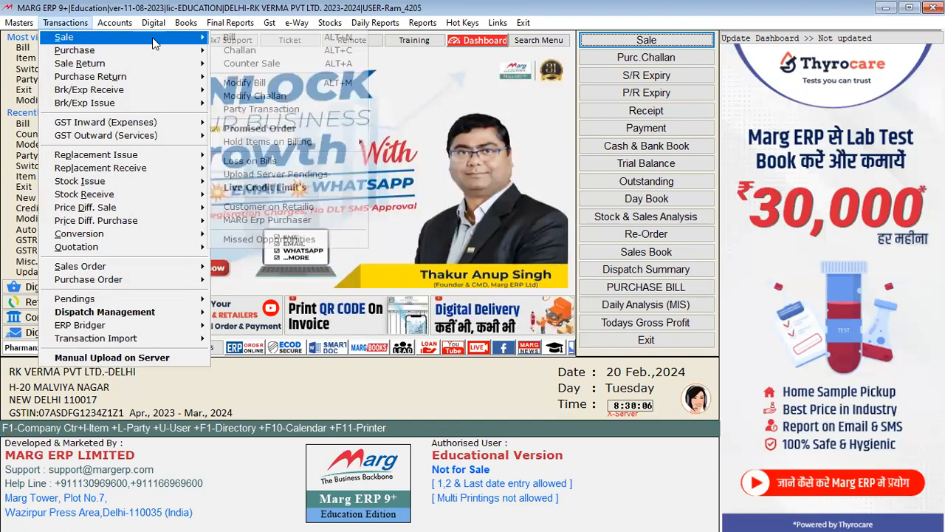
mouse_move(176, 46)
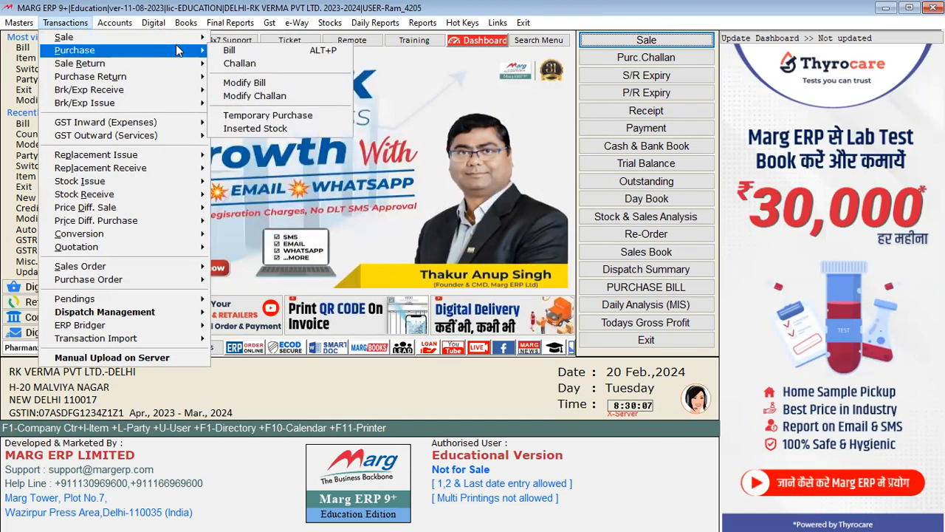
left_click(251, 119)
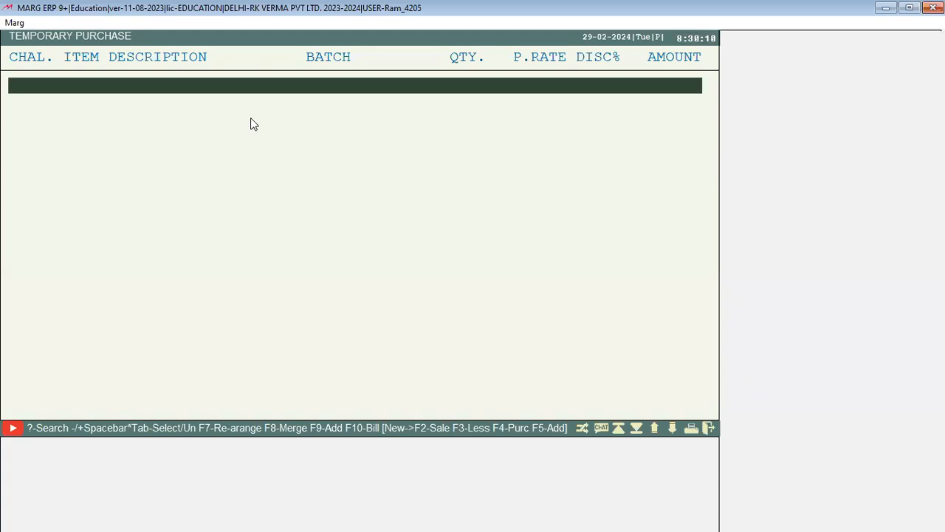
Add PCM 10*1 to the temporary purchase with a quantity of 100, accepting the default rate and discount.
key("Return")
key("Return")
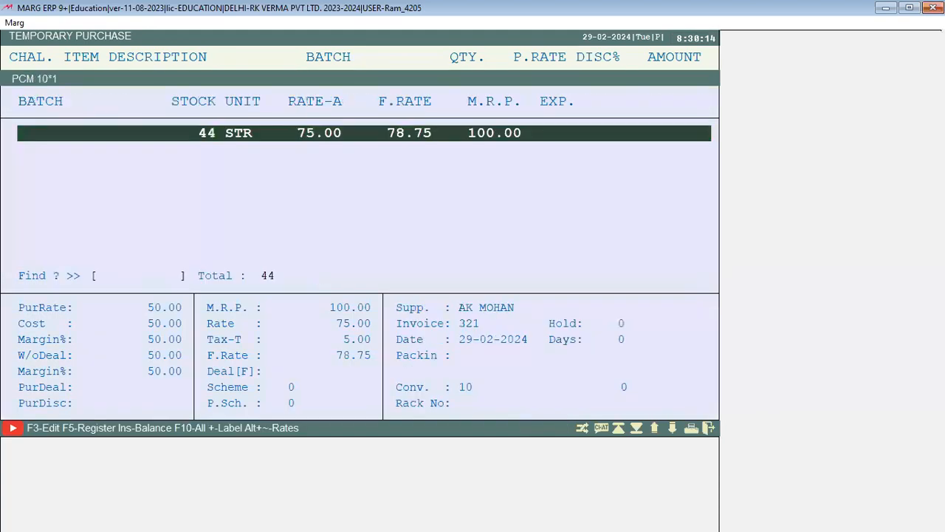
key("Return")
type("100 .")
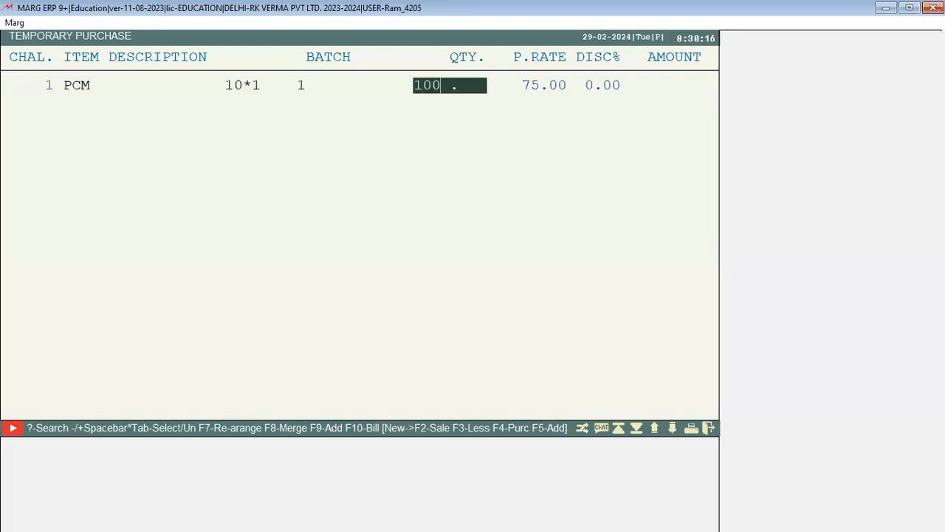
key("Return")
key("Return")
key("Return")
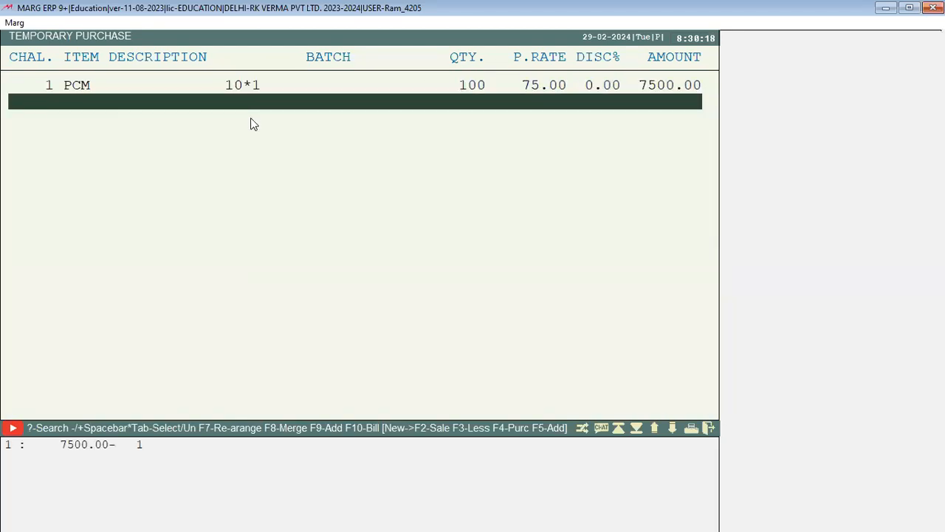
Quit the Temporary Purchase screen and confirm the exit.
key("F10")
key("Escape")
key("Escape")
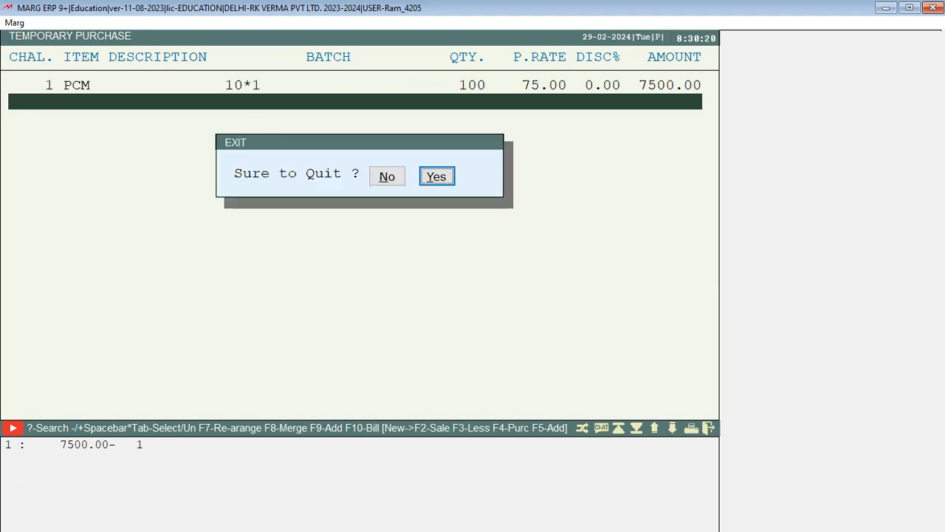
key("Return")
Check the stock of PCM 10*1 in the item list, close the list and start a new sale bill.
key("ctrl+i")
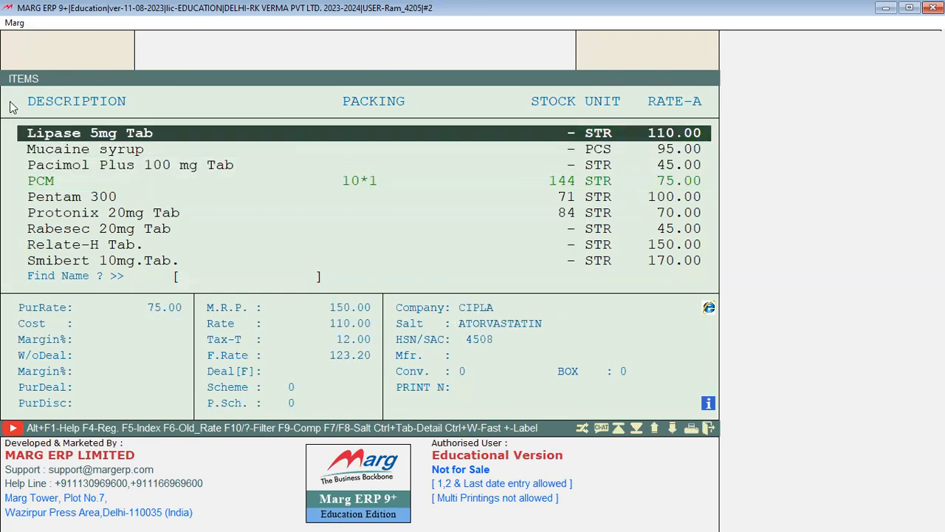
key("Escape")
key("alt+n")
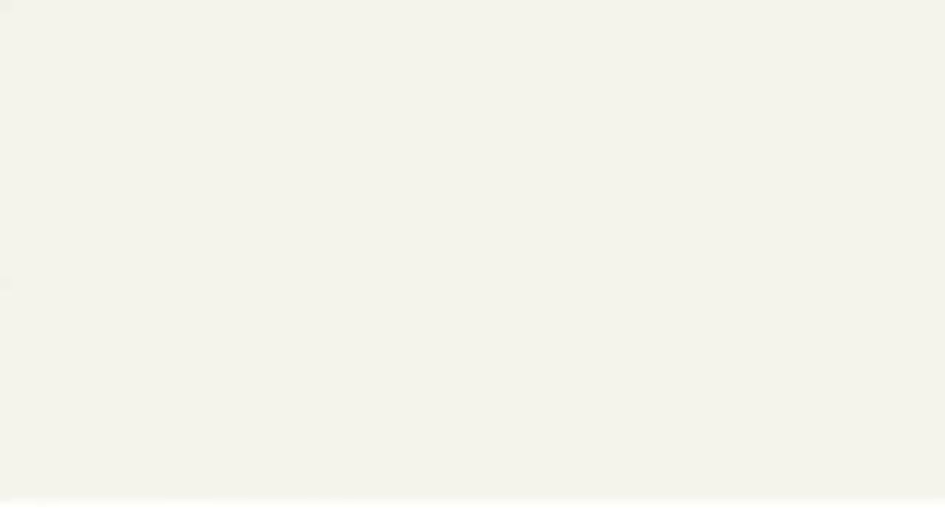
Start a sale bill for M/s Gagan Medicos* and check the shortage and order fields available for Pentam 300.
key("Return")
key("Return")
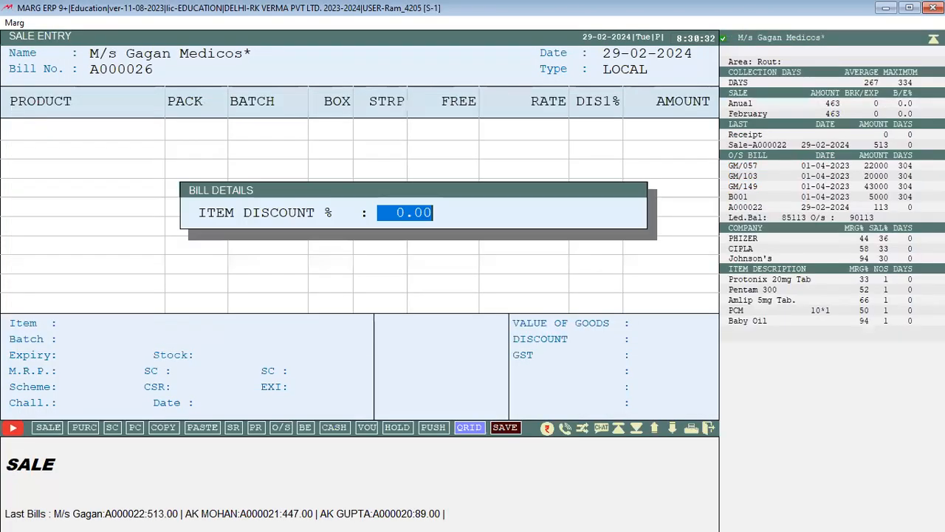
key("Return")
key("Return")
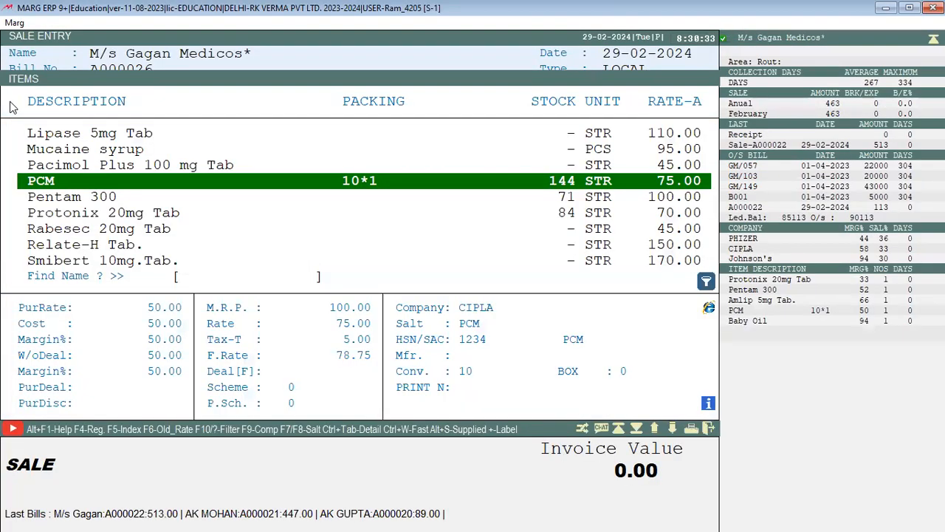
key("Down")
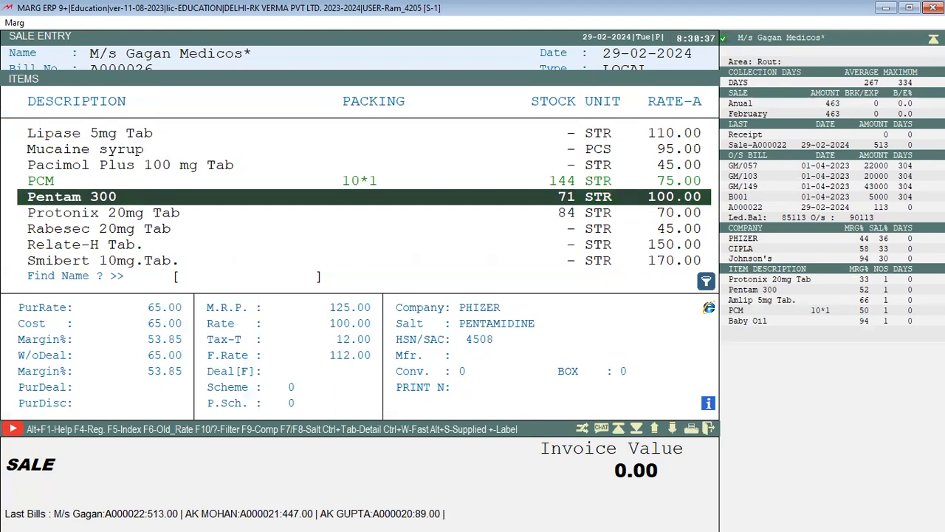
key("Return")
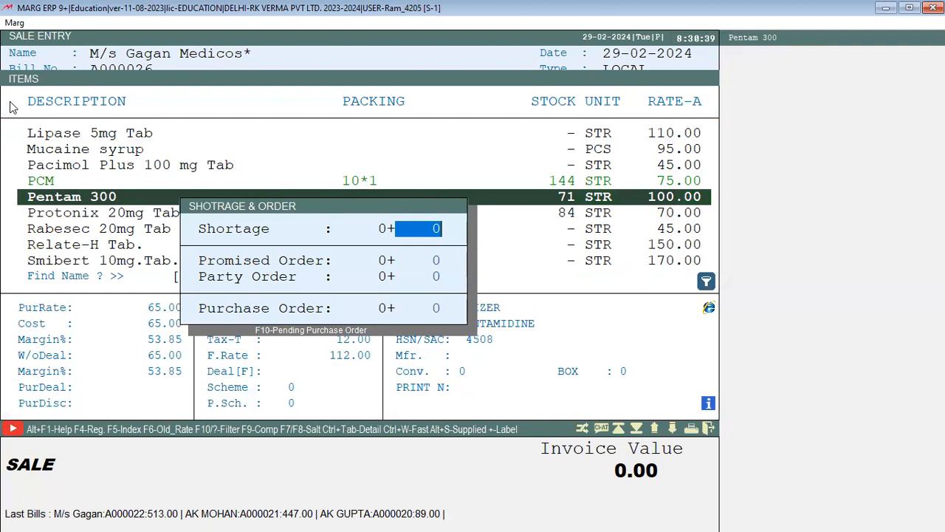
key("Escape")
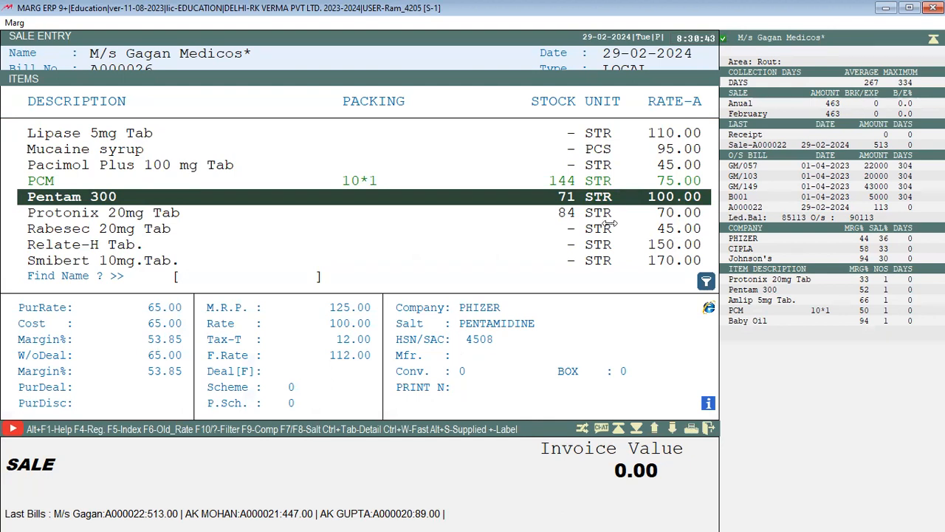
key("Up")
key("Up")
key("Up")
key("Down")
key("Down")
key("Down")
key("Down")
key("Down")
key("Down")
key("Down")
key("Down")
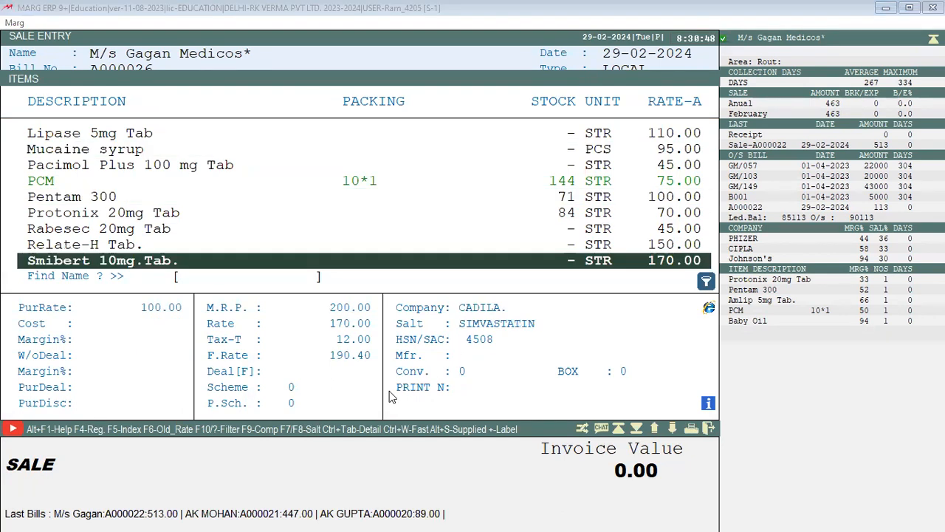
Leave the item list and discard the empty sale bill for M/s Gagan Medicos*.
key("Escape")
key("Escape")
key("Escape")
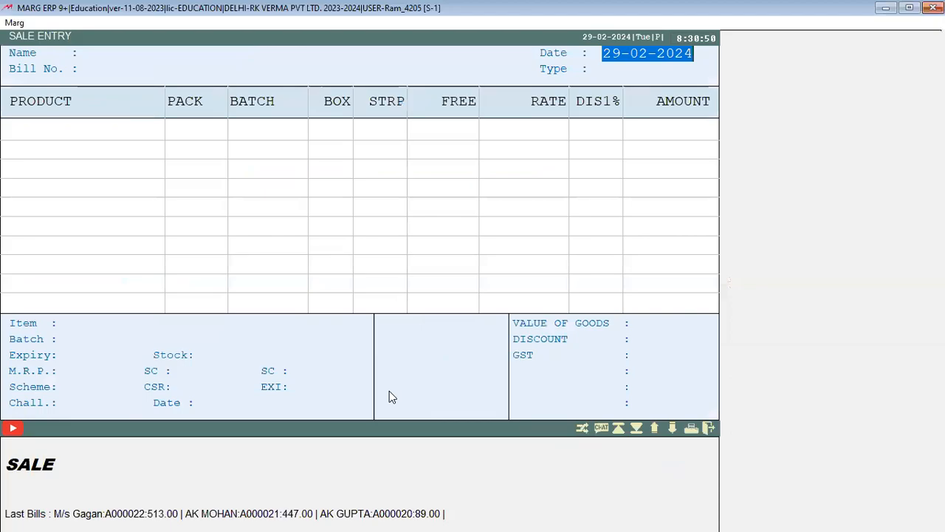
Search all Control Room settings for TEMP.
key("ctrl+m")
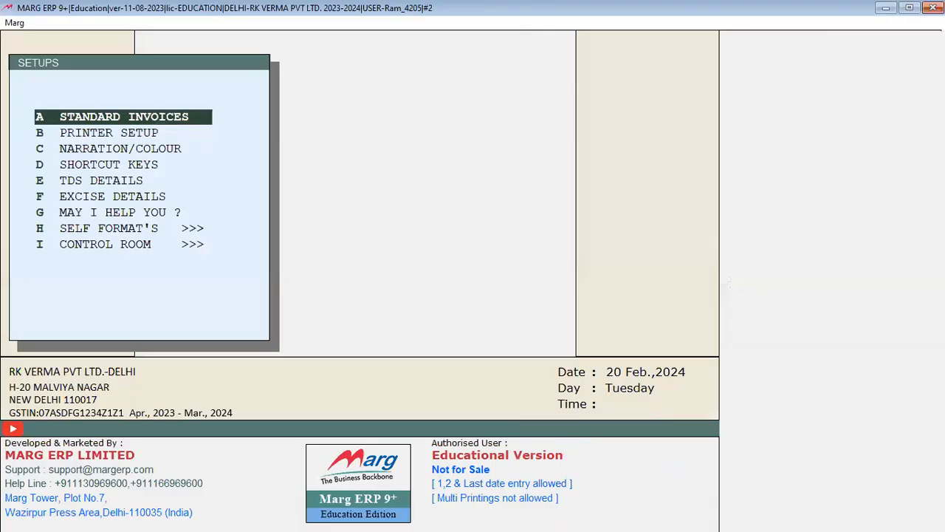
key("i")
key("Return")
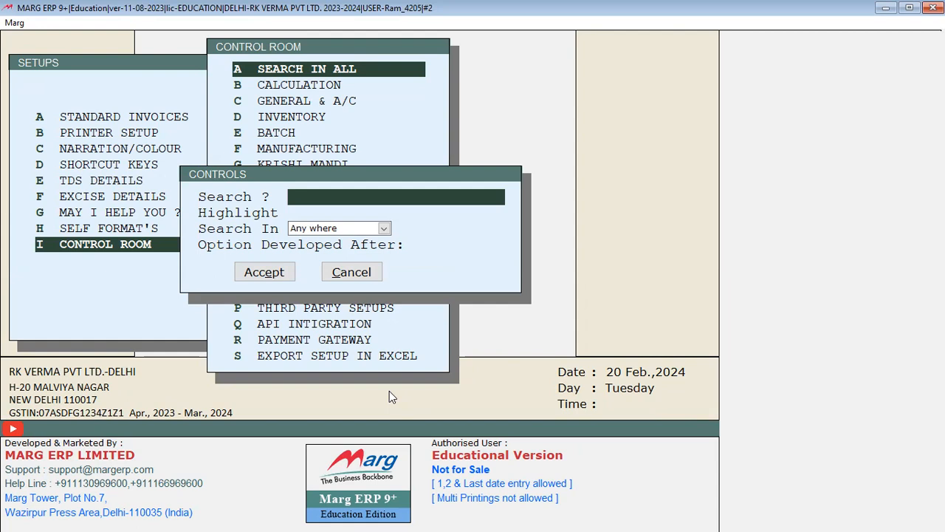
type("TEMP")
key("Return")
key("Return")
key("Return")
key("Return")
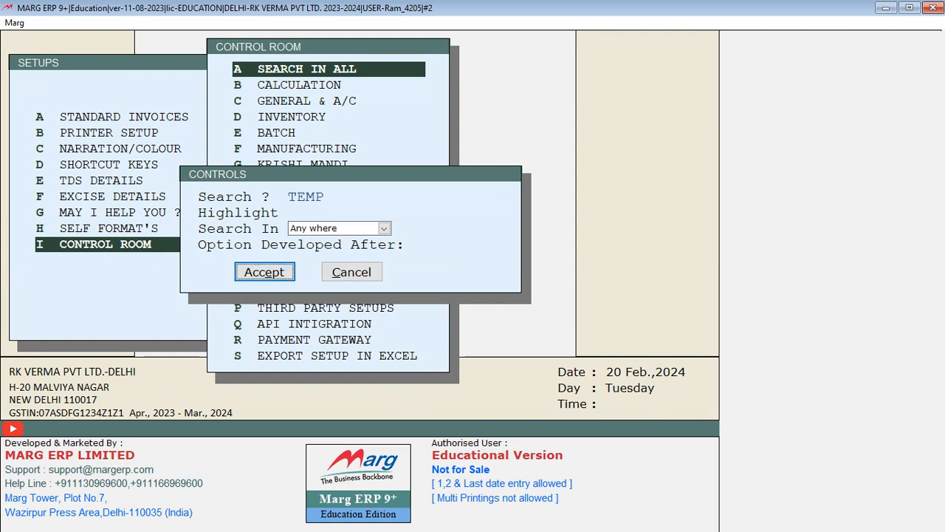
key("Return")
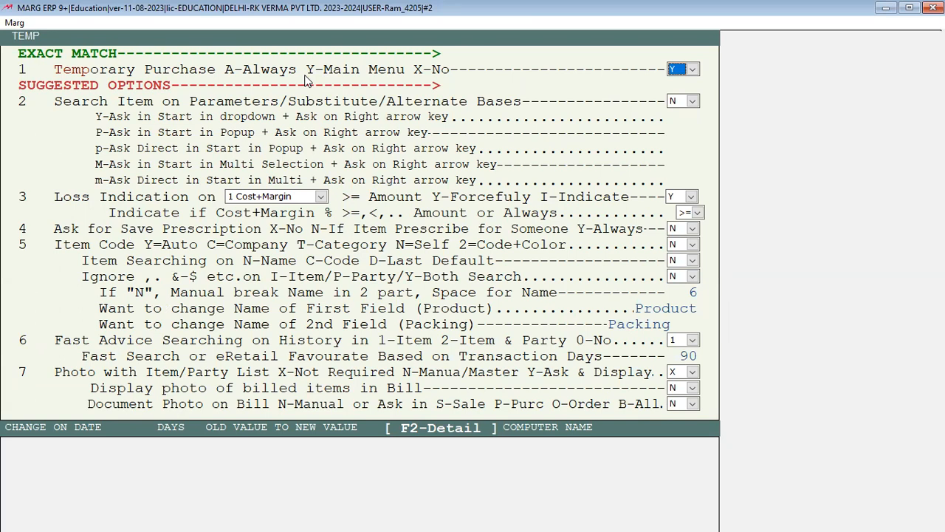
Set the Temporary Purchase option to A (Always) and save the control changes.
key("alt+Down")
key("Down")
key("Return")
key("Return")
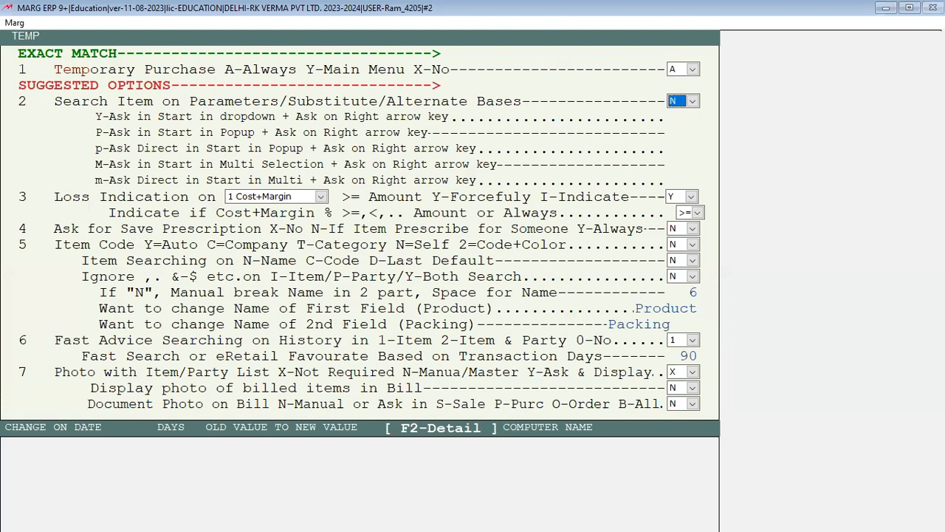
key("Escape")
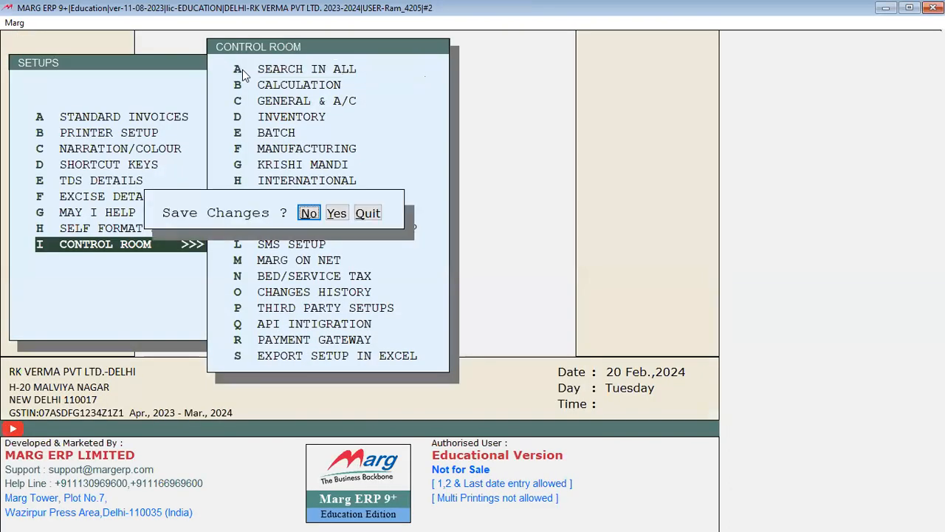
key("Right")
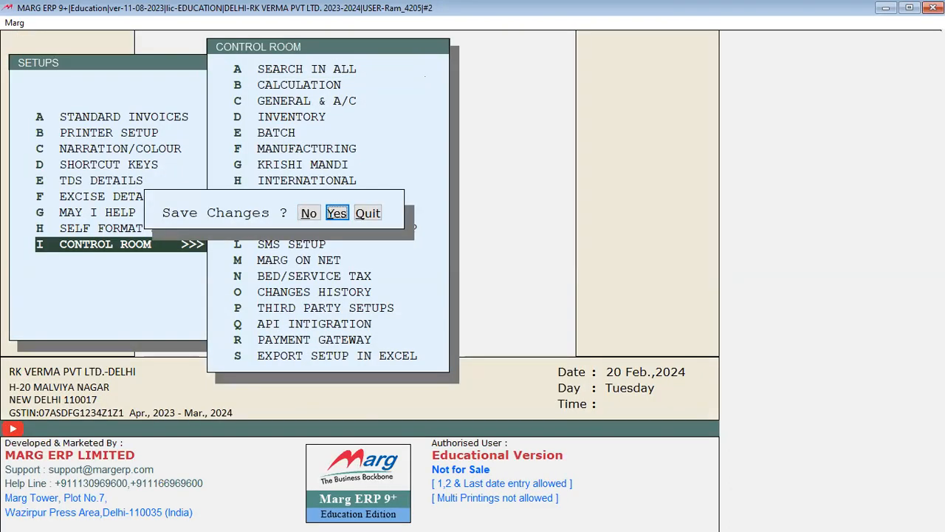
key("Return")
key("Return")
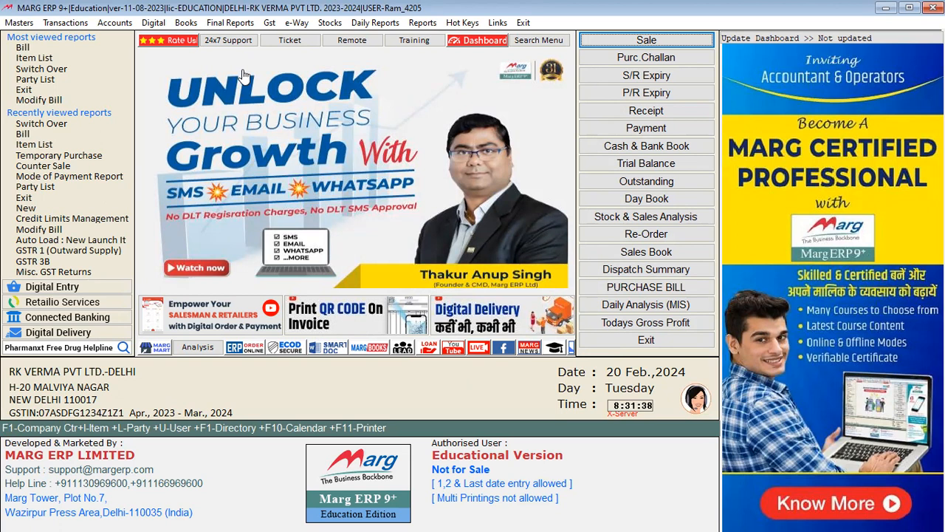
Start a new sale bill for M/s Gagan Medicos* and open the shortage and order details for Pentam 300.
key("Return")
key("Return")
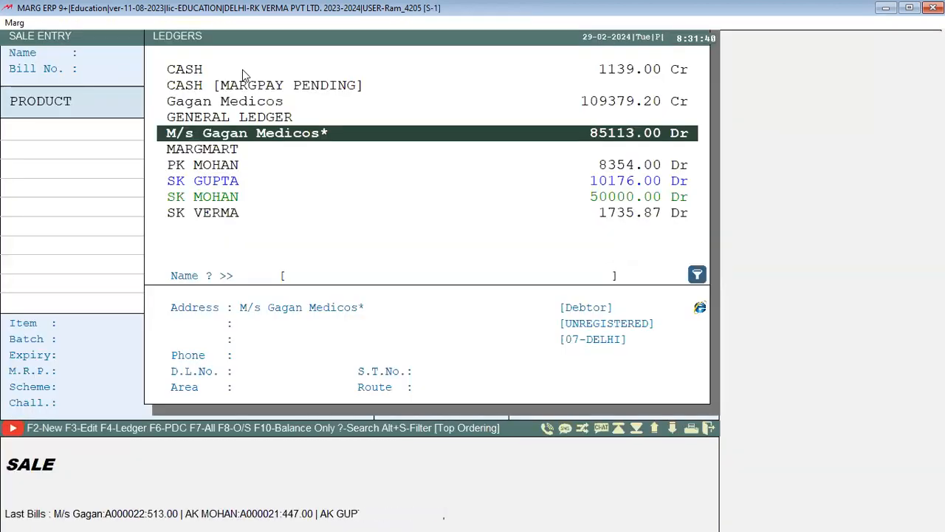
key("Return")
key("Return")
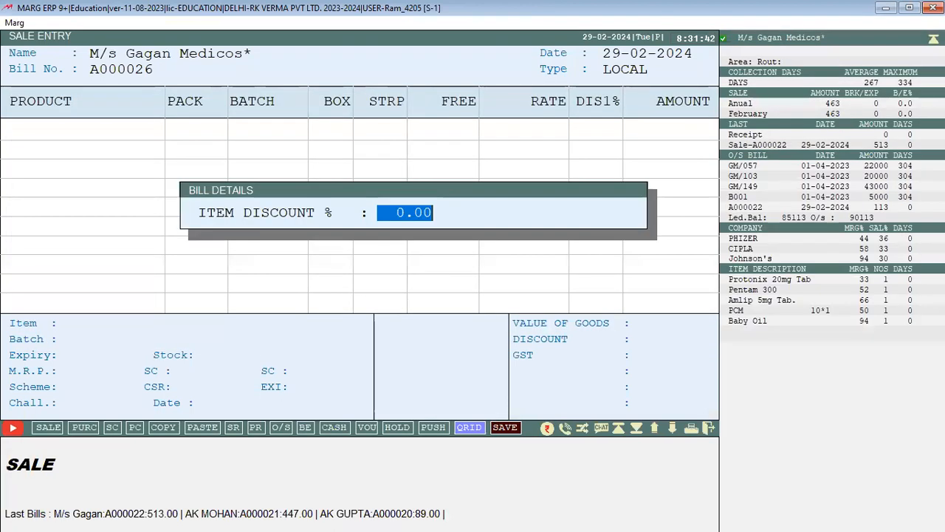
key("Return")
key("Return")
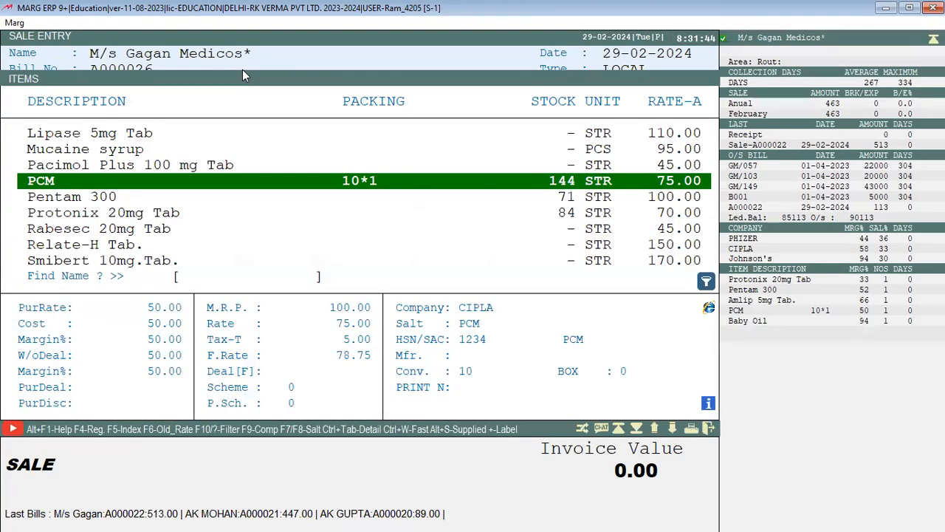
key("Down")
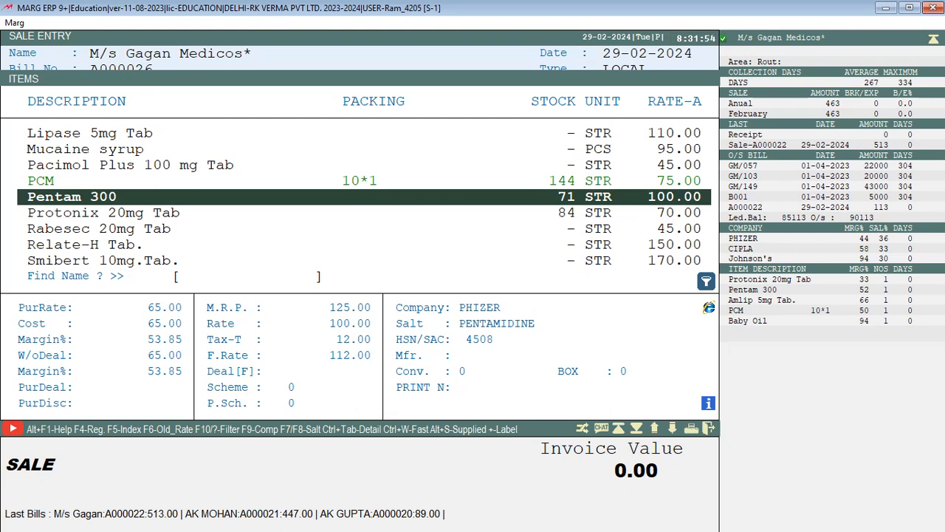
key("Tab")
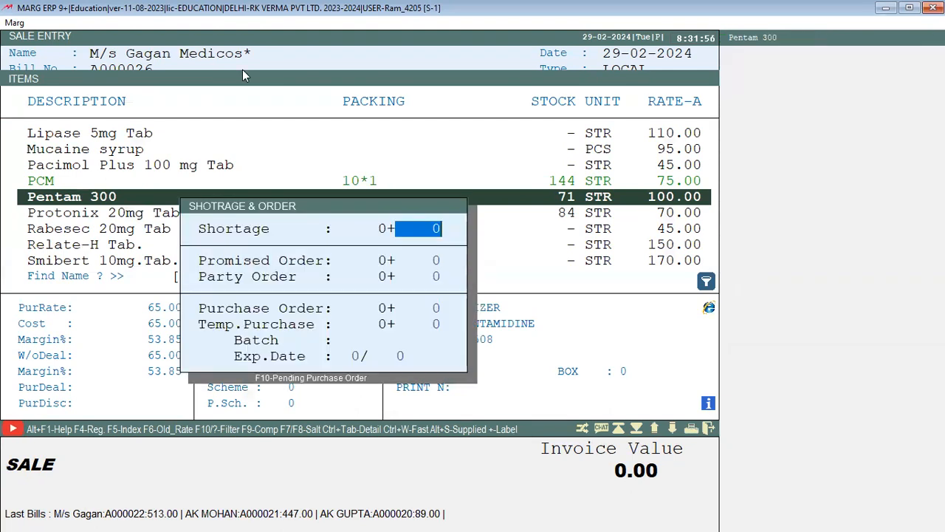
Record a temporary purchase of 100 for Pentam 300 with batch 23456 and expiry 1/26.
key("Return")
key("Return")
key("Return")
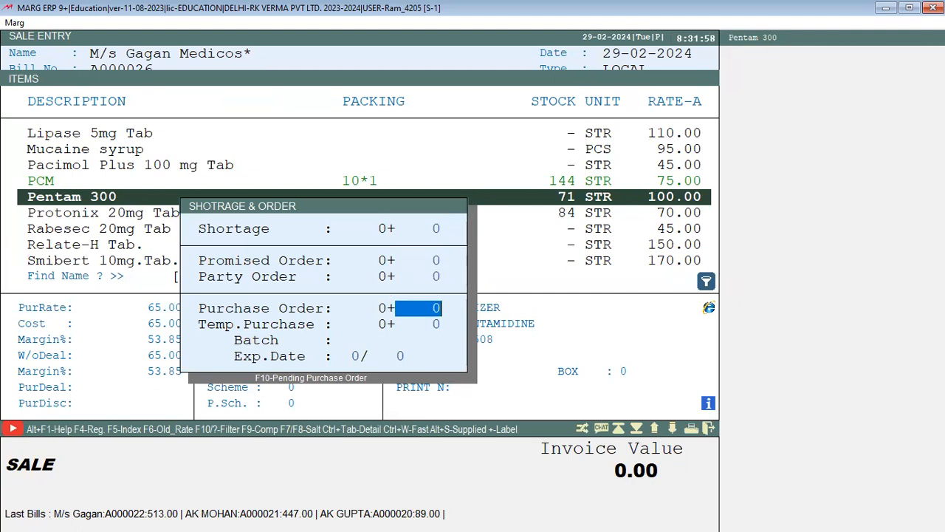
key("Return")
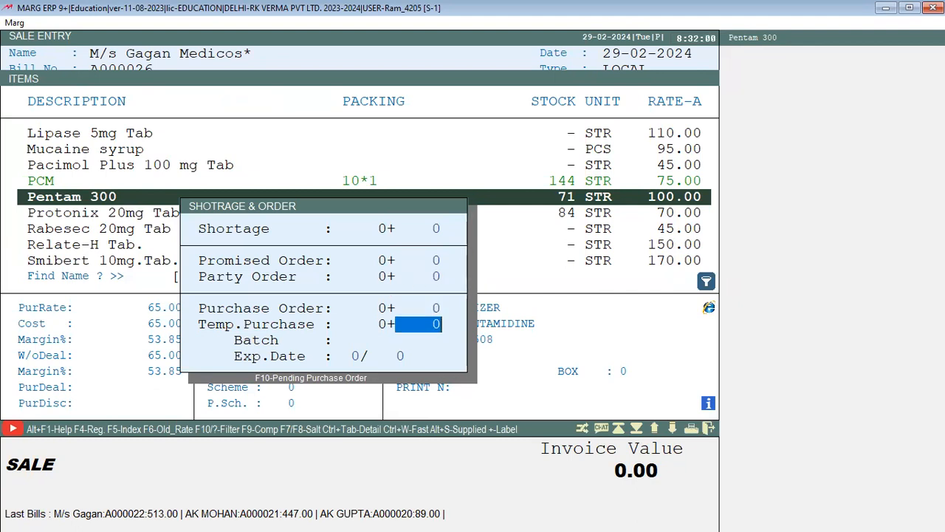
type("100")
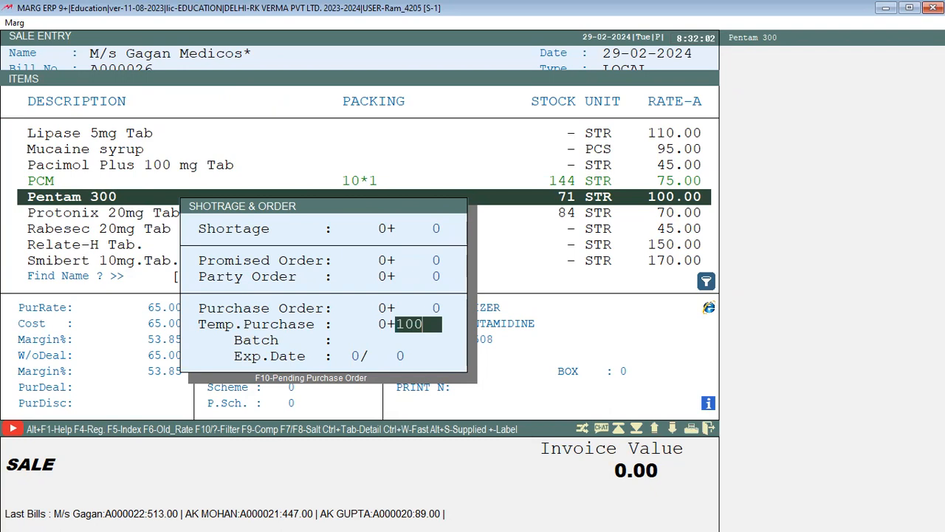
key("Return")
type("23456")
key("Return")
type("1")
key("Return")
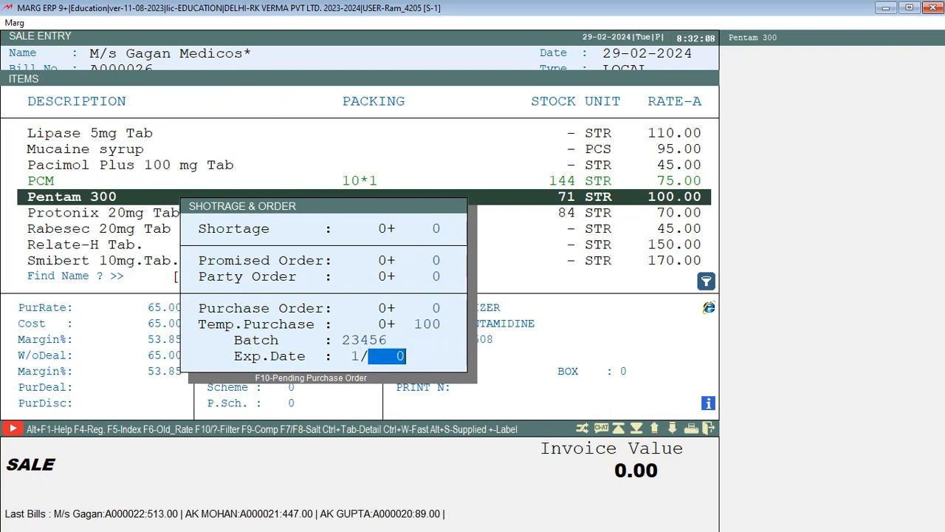
type("26")
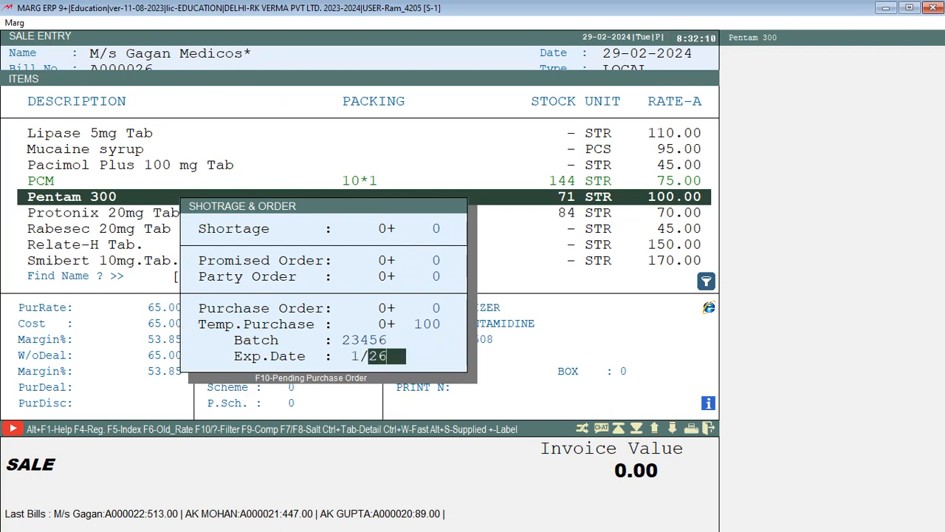
key("Return")
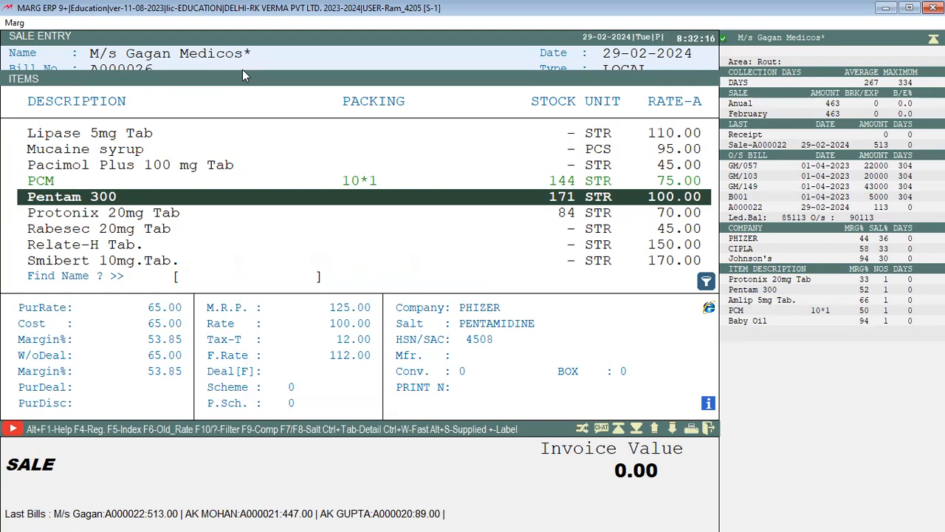
Try to add Pentam 300 from batch BATC03 to the sale bill.
key("Return")
key("Return")
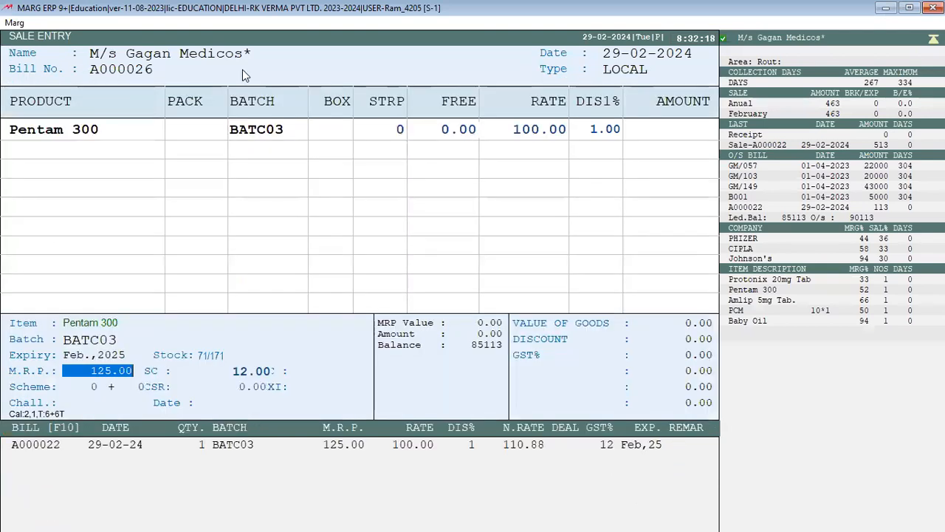
key("Return")
key("Return")
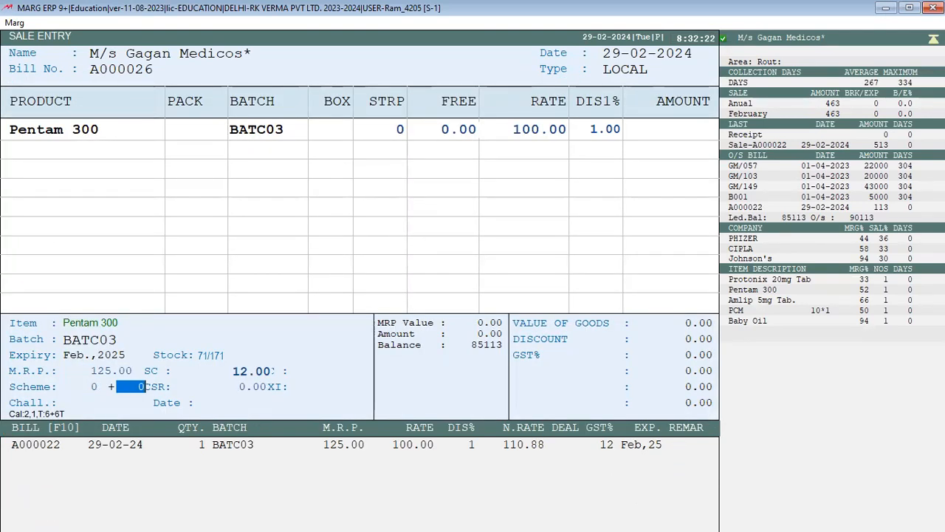
key("Escape")
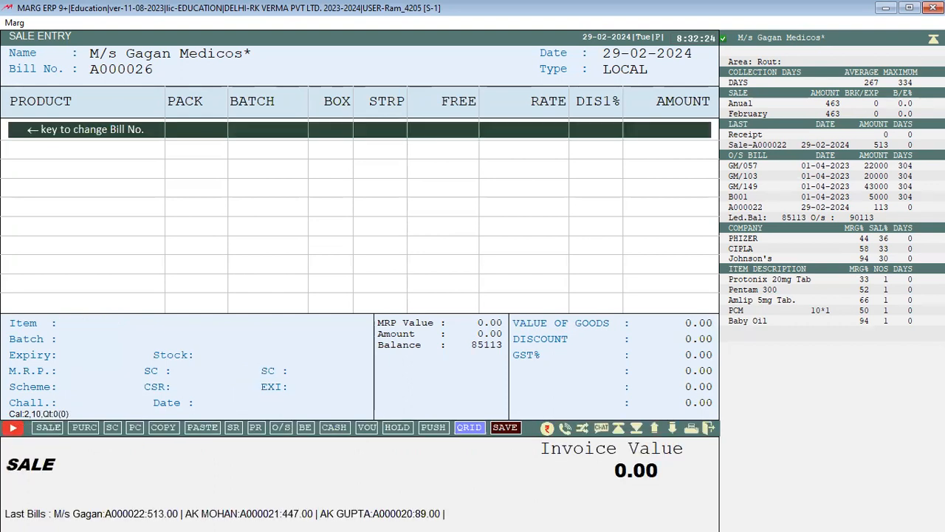
Exit the sale entry without saving a bill and return to the main screen.
key("Escape")
key("Escape")
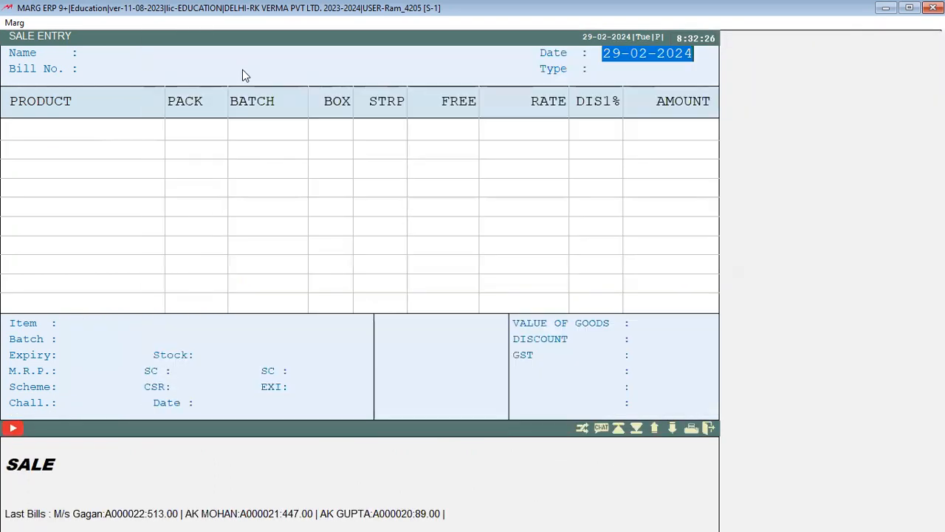
key("Escape")
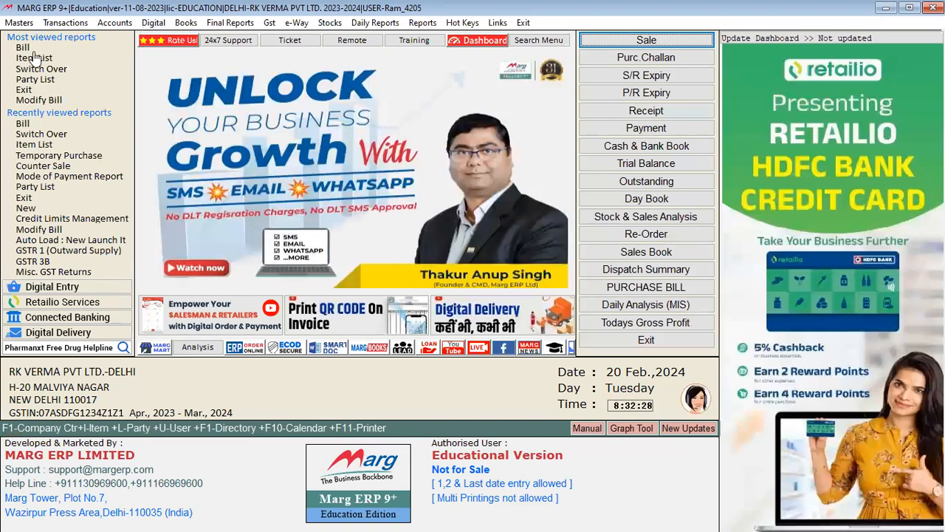
Open the list of temporary purchases from the purchase transactions.
left_click(61, 25)
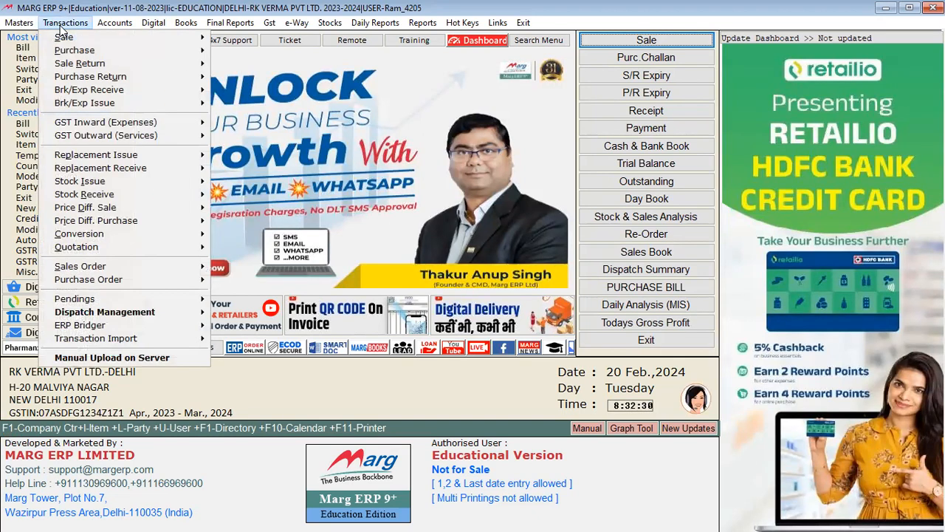
left_click(98, 50)
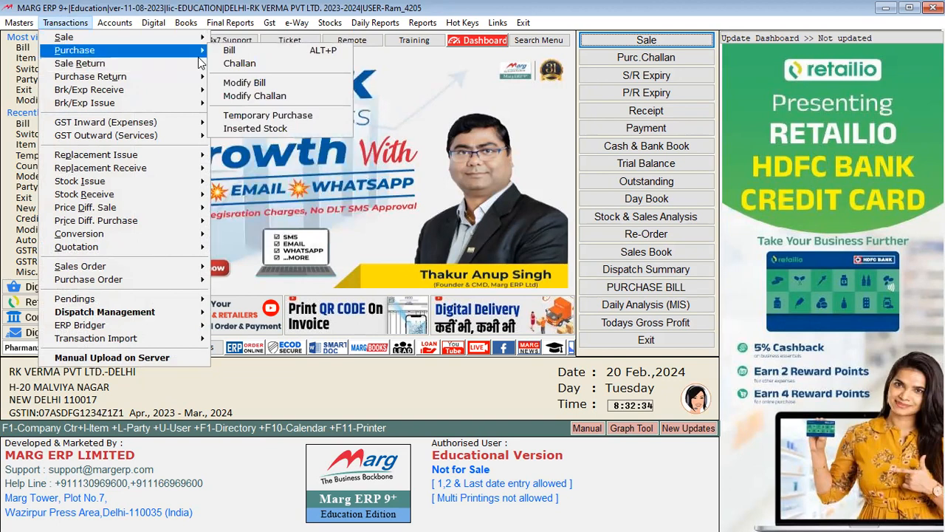
mouse_move(198, 64)
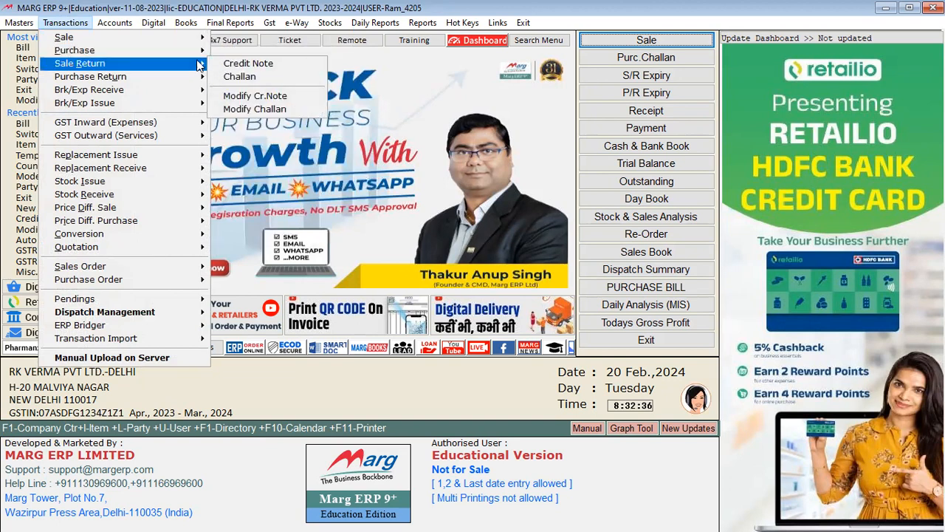
mouse_move(203, 47)
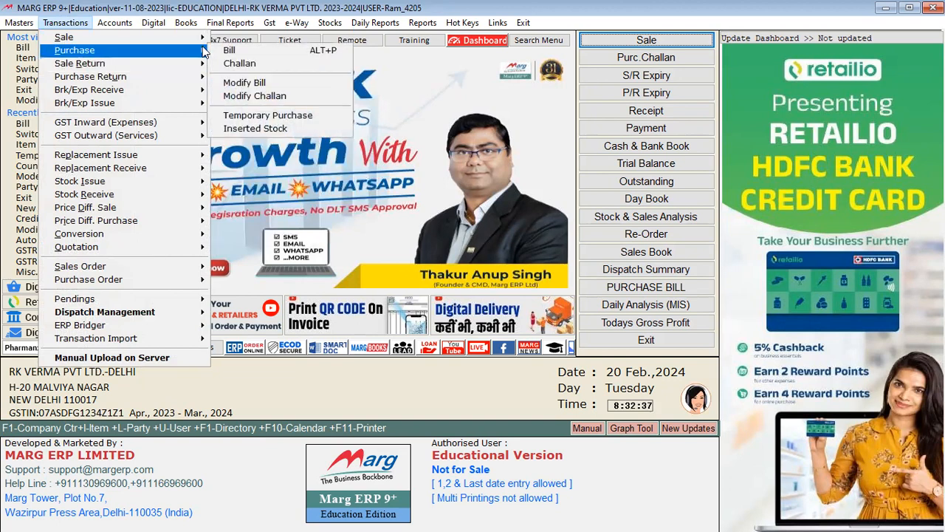
left_click(253, 115)
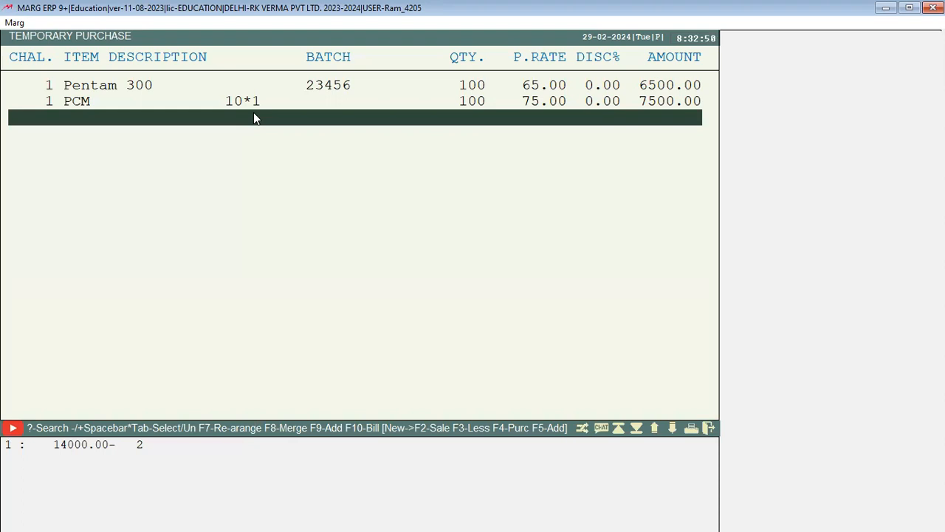
Convert temporary purchase challan 1 into a purchase bill for the creditor listed two entries above CASH, with party number 765.
left_click(352, 431)
type("1")
key("Return")
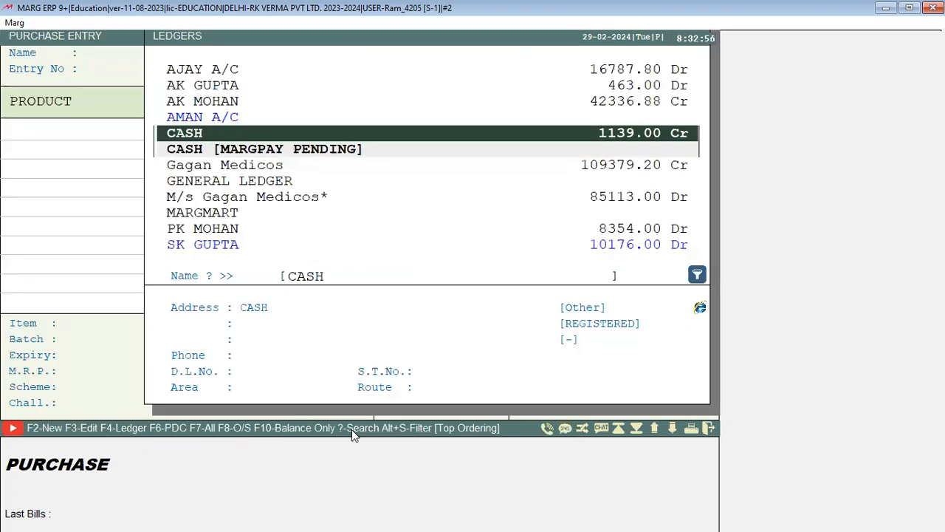
key("Up")
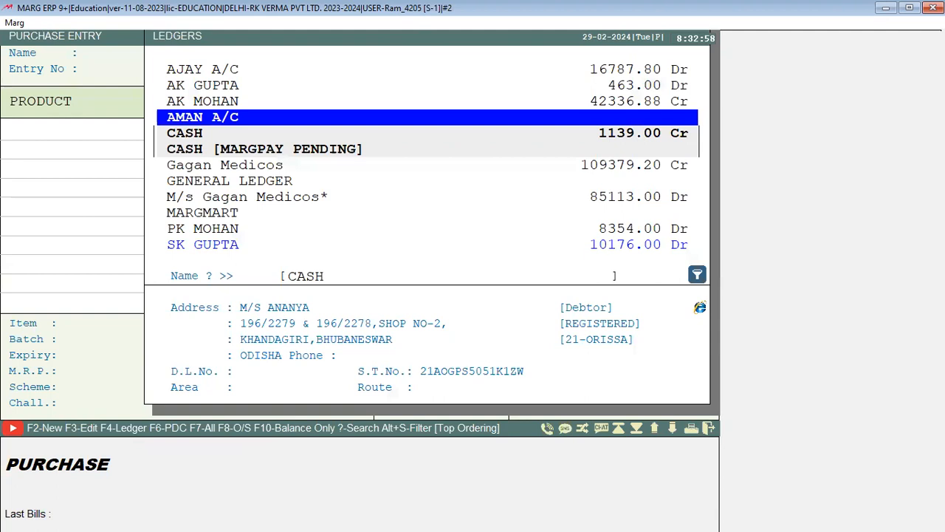
key("Up")
key("Return")
type("765")
key("Return")
key("Return")
key("Return")
key("y")
key("Return")
key("Return")
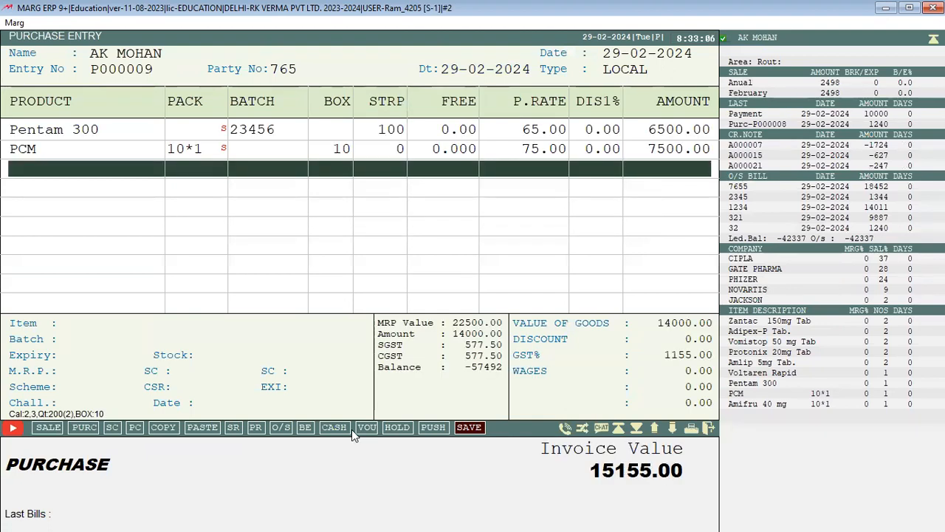
Try to add Protonix 20mg Tab with a quantity of 10 strips to the purchase bill.
key("Return")
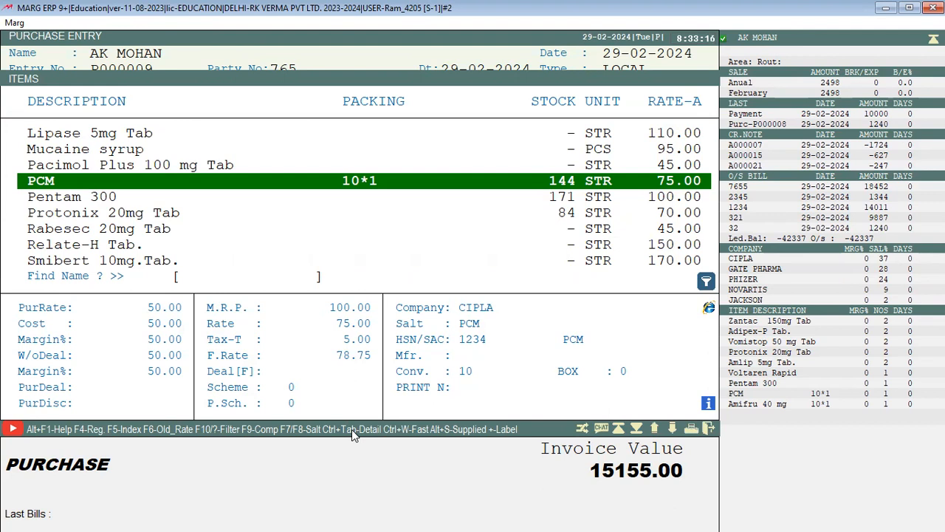
key("Down")
key("Down")
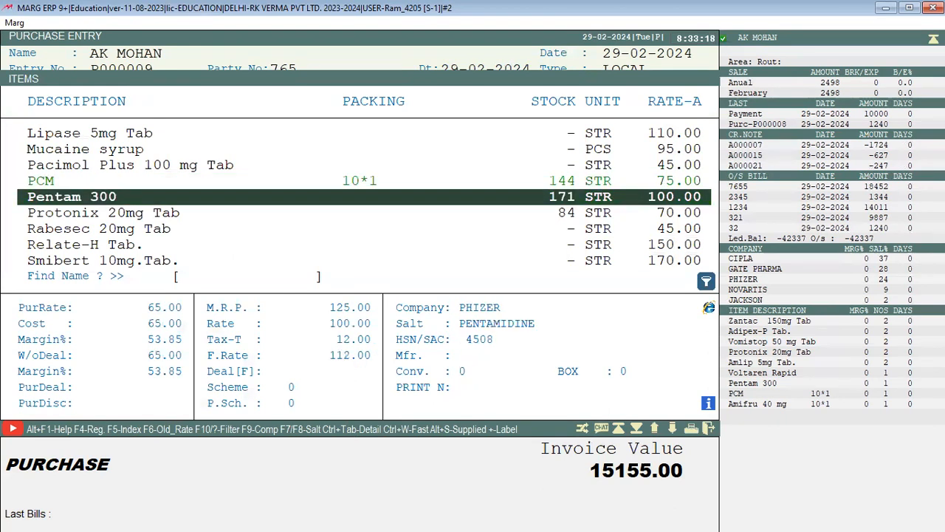
key("Return")
key("Return")
key("Return")
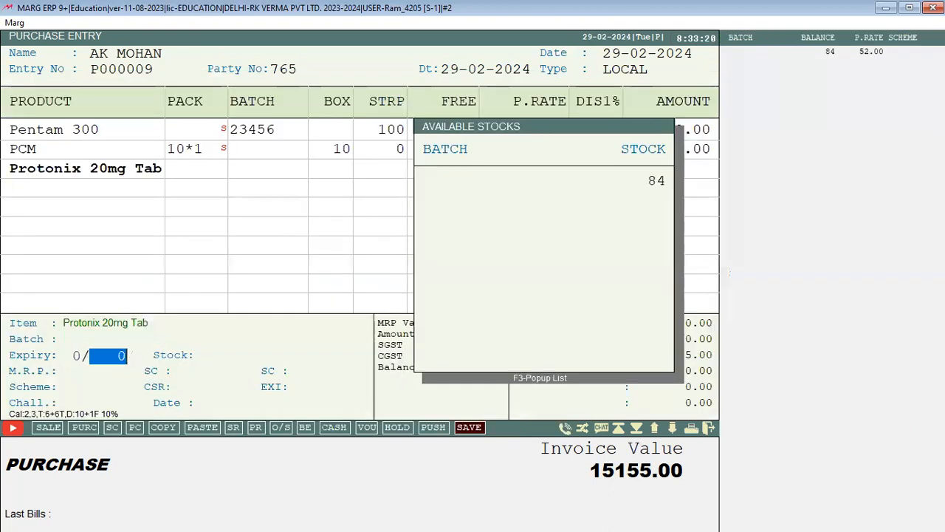
key("Return")
key("Return")
key("Return")
key("Return")
key("Return")
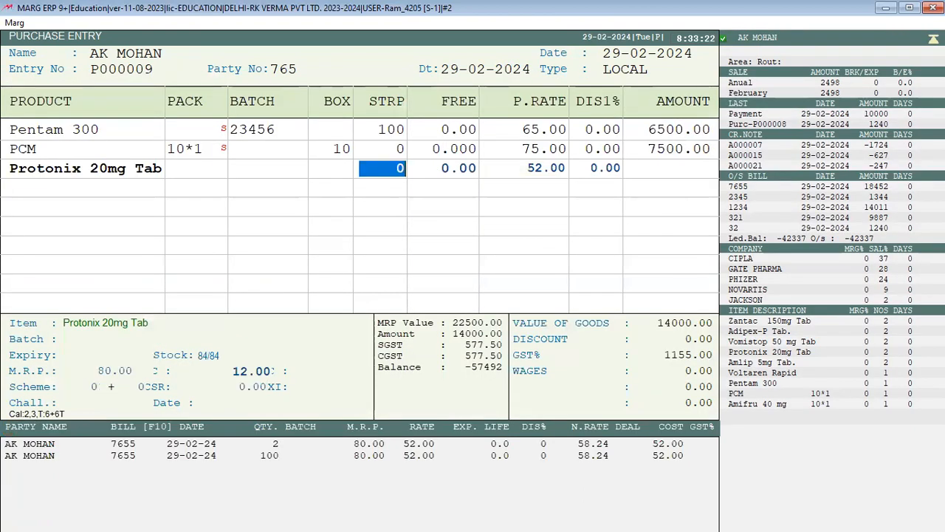
type("10")
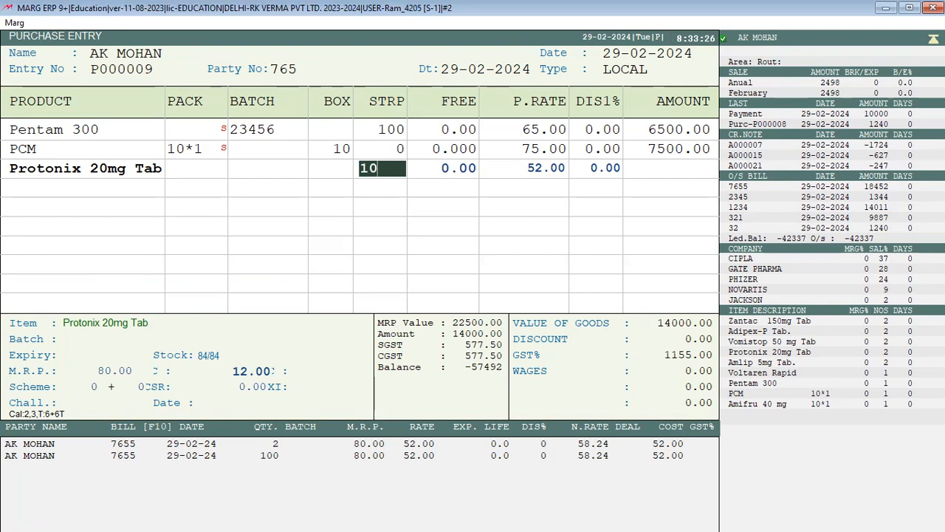
Exit the purchase bill without saving and return to the temporary purchase list.
key("Escape")
key("Escape")
key("Right")
key("Return")
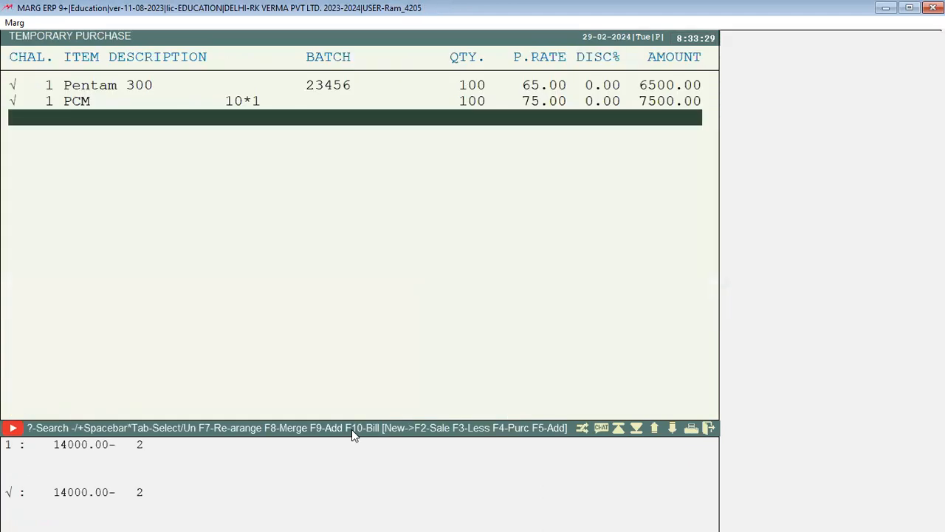
Unmark the PCM and Pentam 300 entries in the temporary purchase list.
key("Up")
key("space")
key("Up")
key("Up")
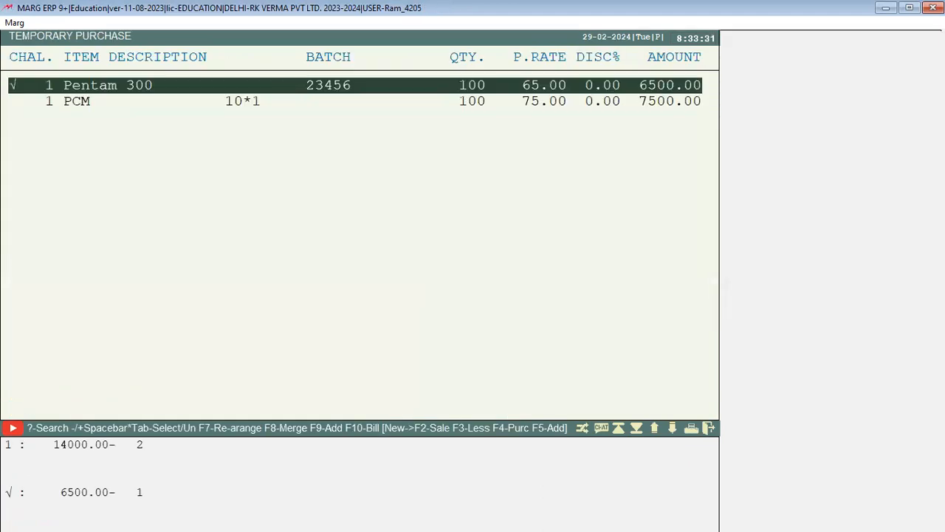
key("space")
key("Escape")
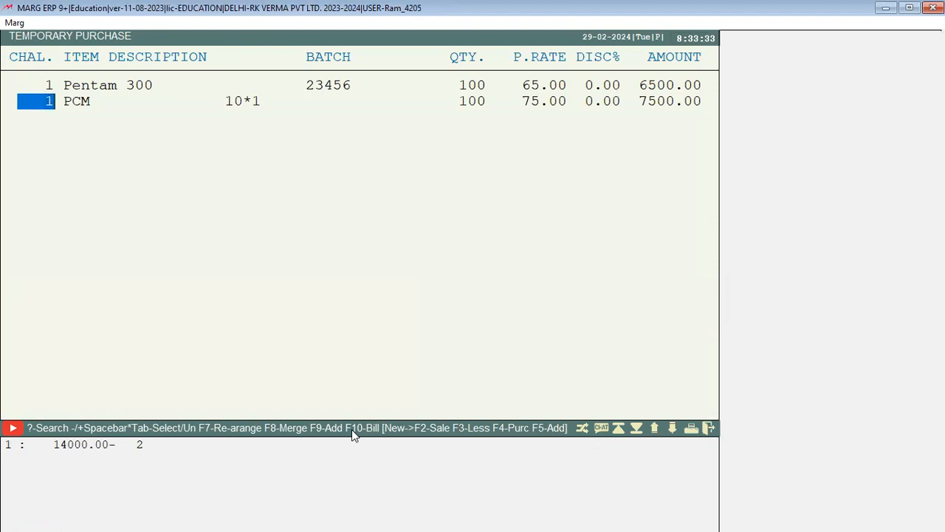
Try to change the challan number of the PCM temporary purchase entry to 2.
type("2")
key("Return")
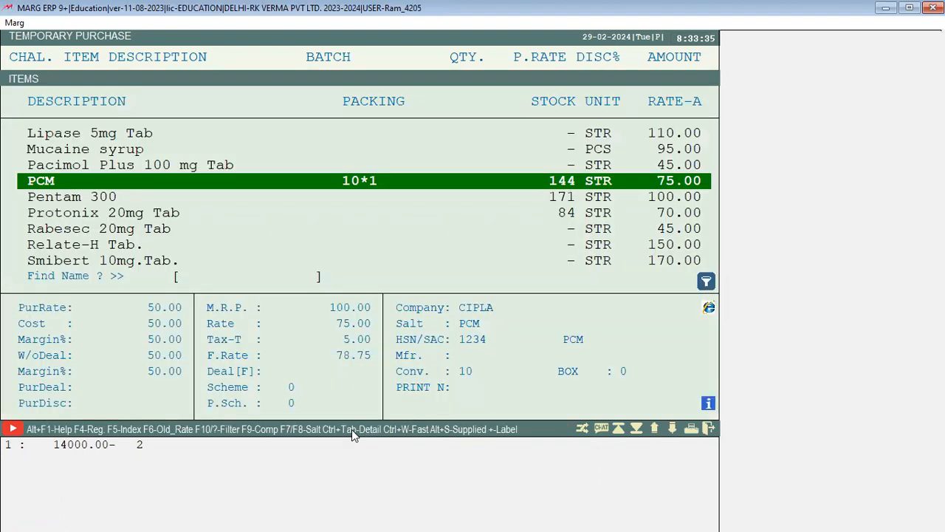
key("Escape")
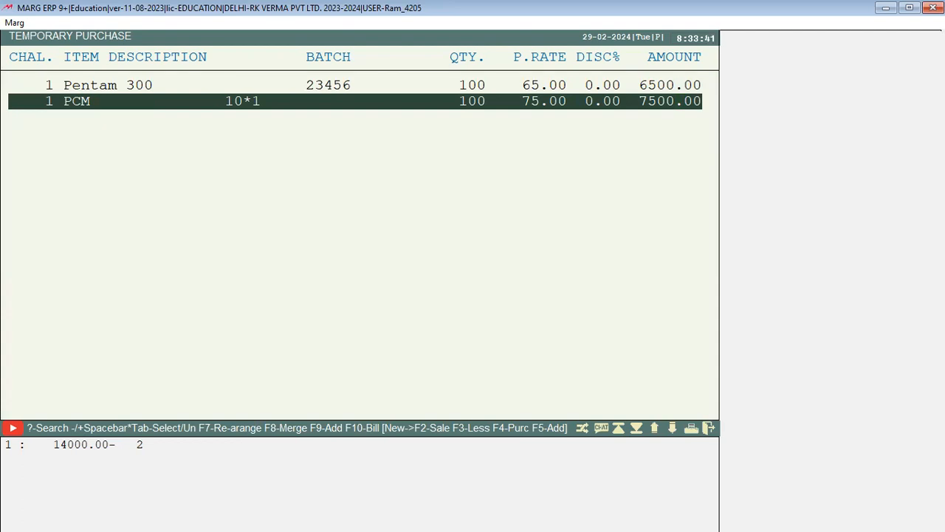
Mark only the PCM entry and bill it as a purchase from the creditor two entries above CASH, with party number 5678.
key("space")
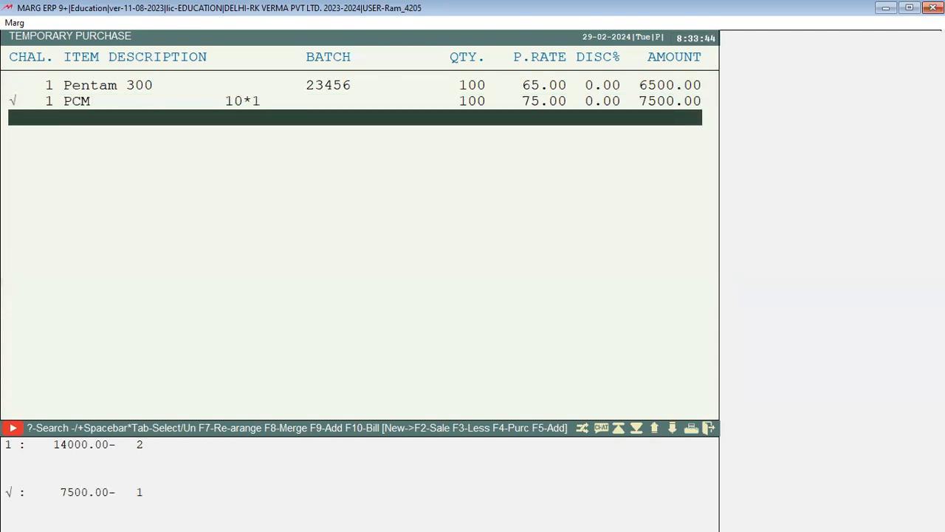
key("F10")
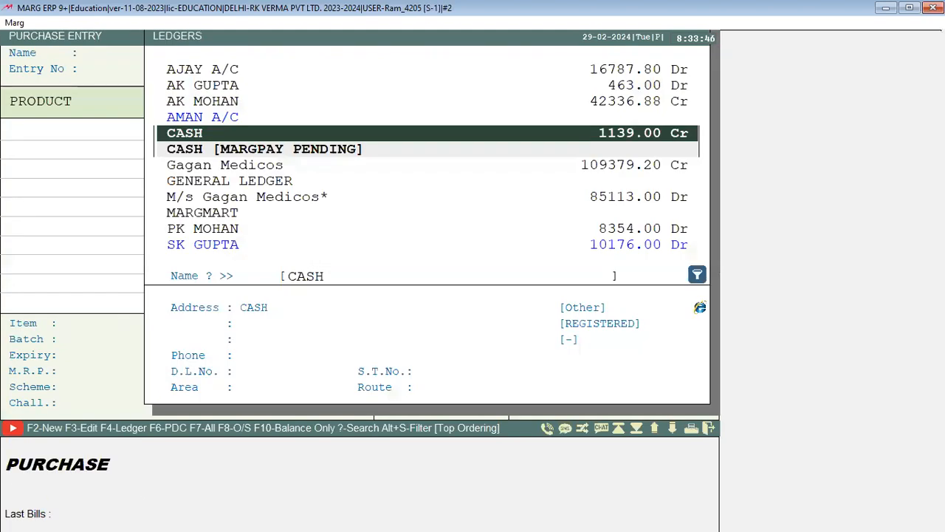
key("Up")
key("Up")
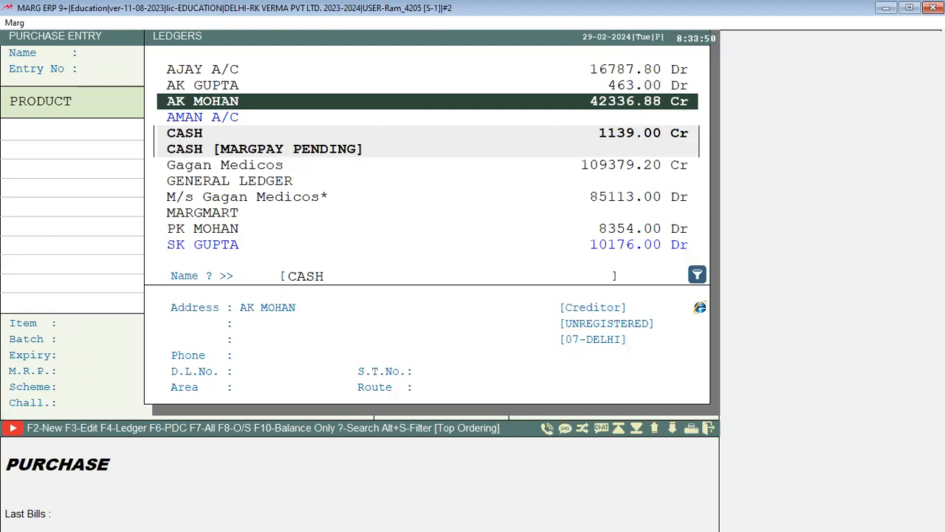
key("Return")
type("5678")
key("Return")
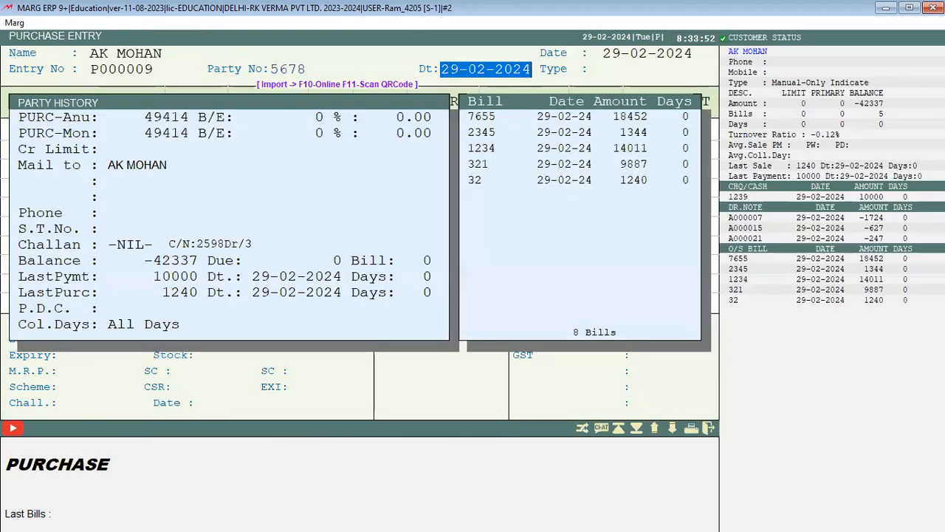
key("Return")
key("Return")
key("Return")
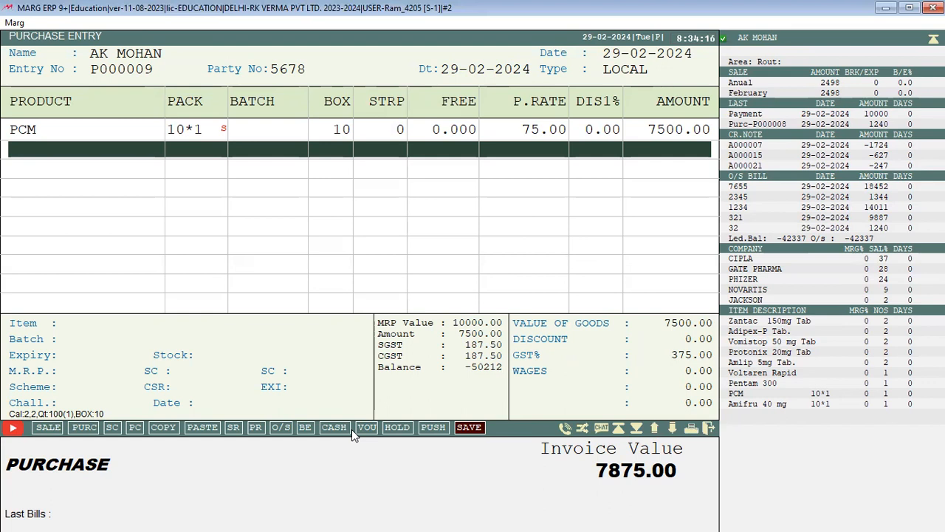
Exit the PCM purchase bill without saving and unmark the PCM entry in the temporary purchase list.
key("Escape")
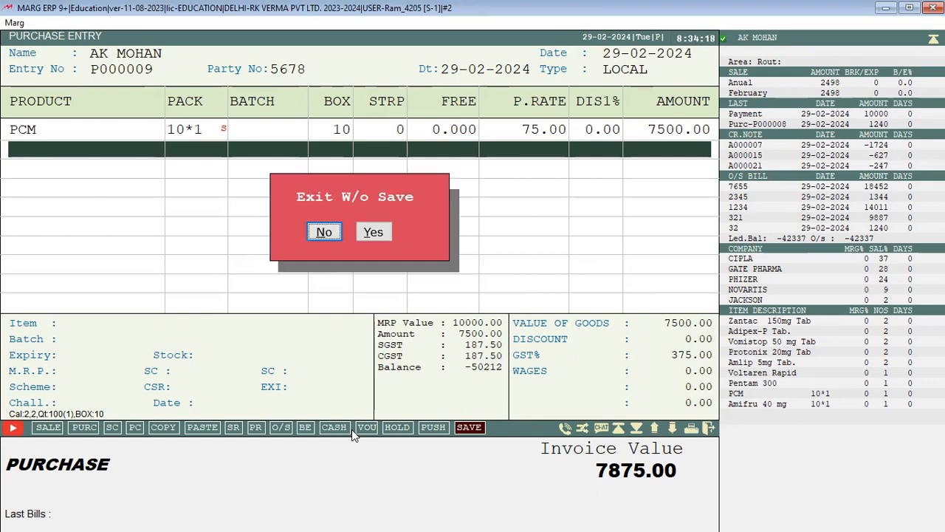
key("Right")
key("Return")
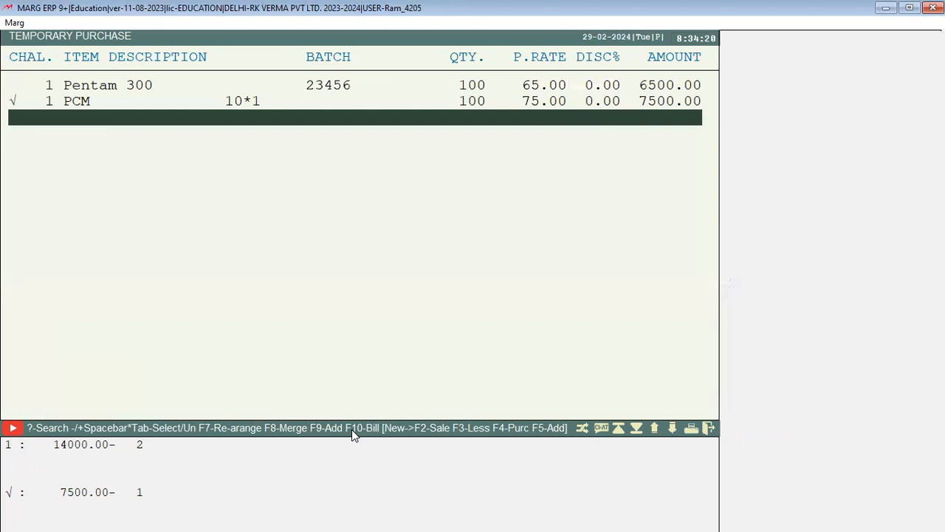
key("Up")
key("space")
key("Up")
key("Down")
key("Up")
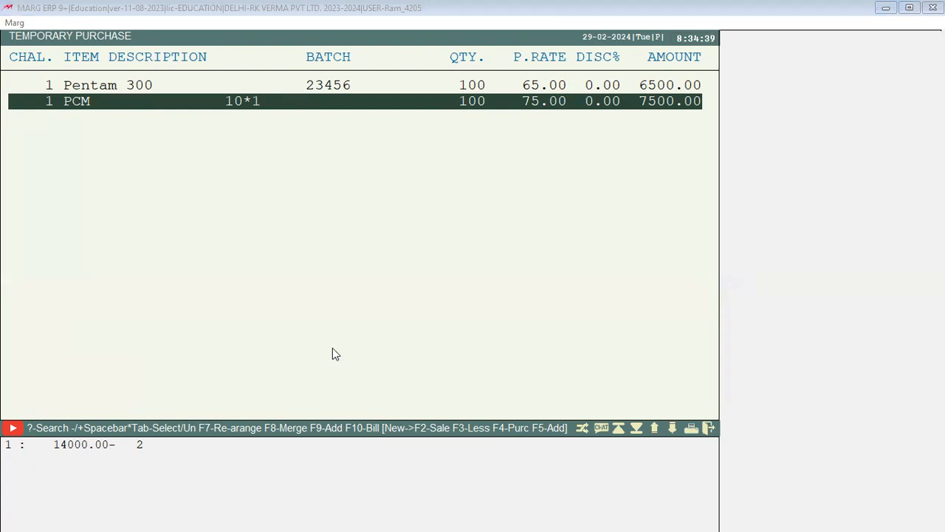
Close the temporary purchase list and return to the main screen.
left_click(281, 476)
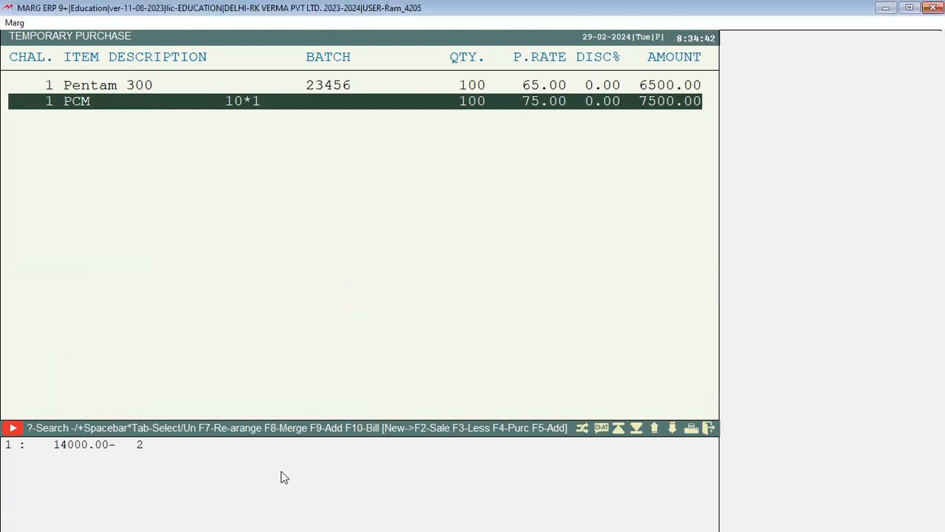
key("Escape")
key("Right")
key("Return")
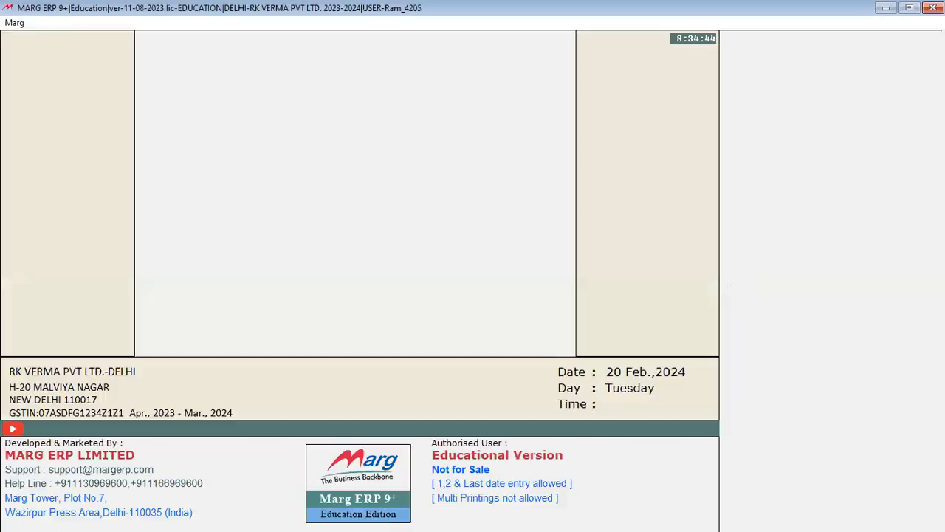
key("Return")
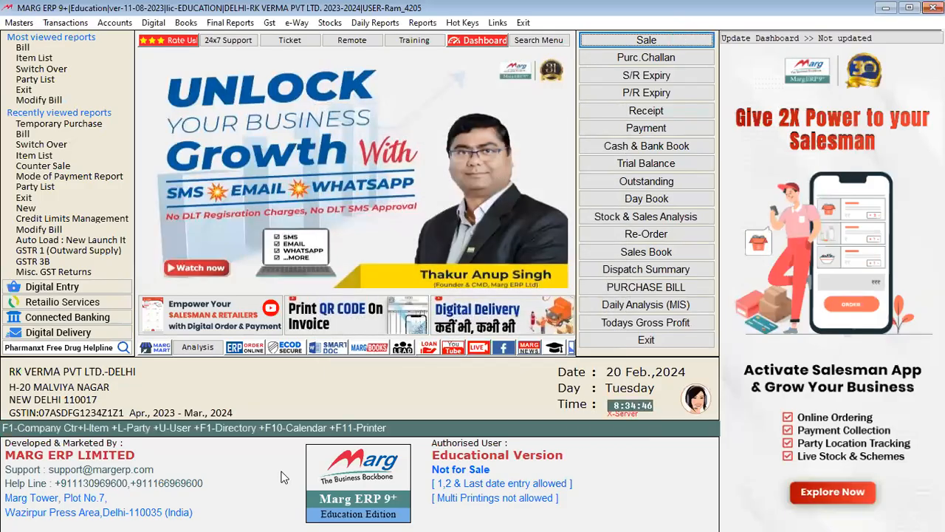
Start a new local sale bill dated 29-02-2024 for M/s Gagan Medicos*.
key("Return")
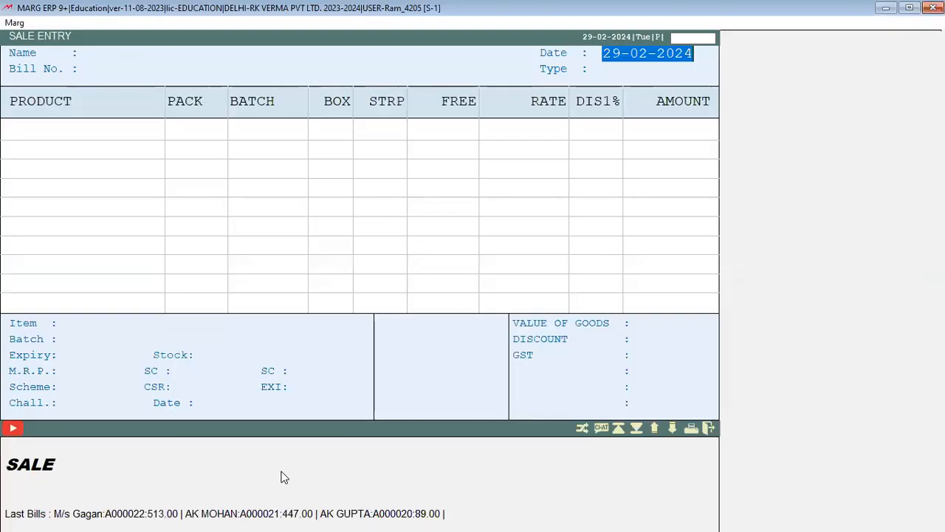
key("Return")
key("Return")
key("Return")
key("Return")
key("Return")
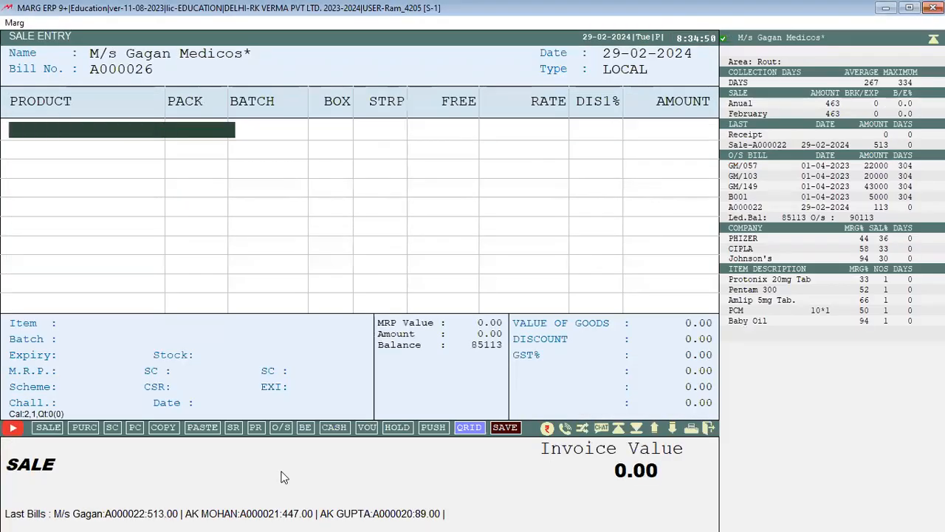
Add Mucaine syrup to the sale bill, leaving the batch and expiry blank and skipping the MRP search.
key("Up")
key("Up")
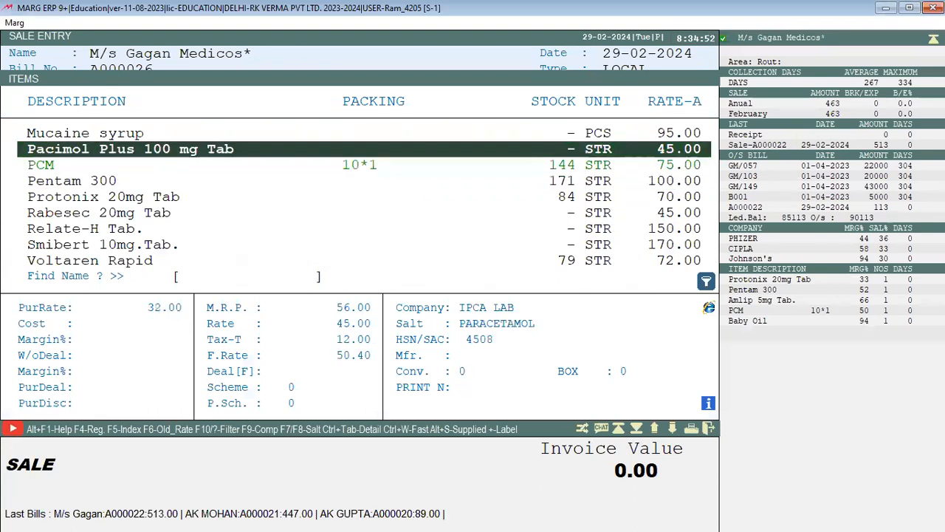
key("Up")
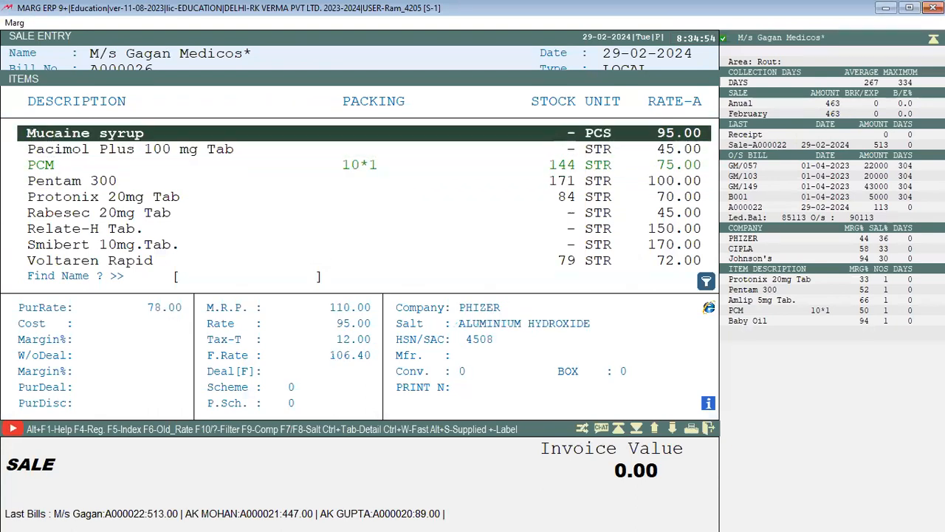
key("Return")
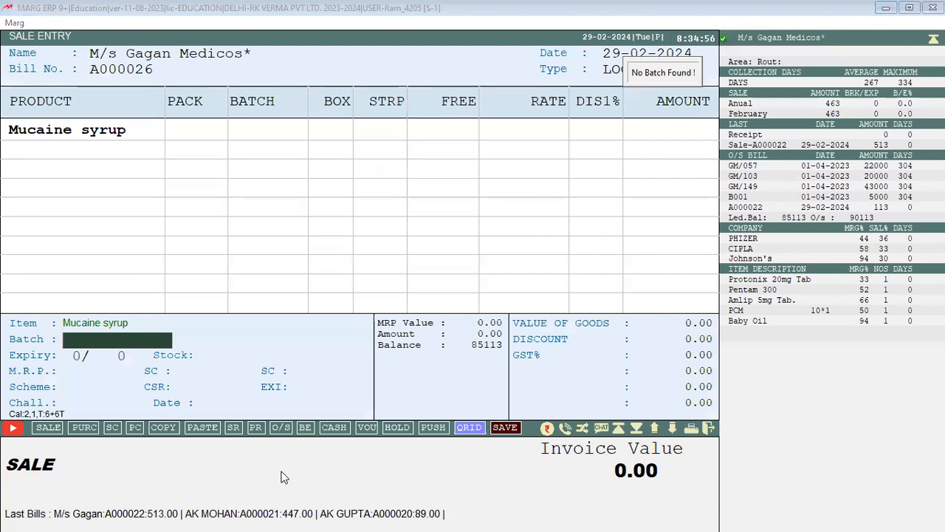
key("Return")
key("Return")
key("Return")
key("Return")
key("Return")
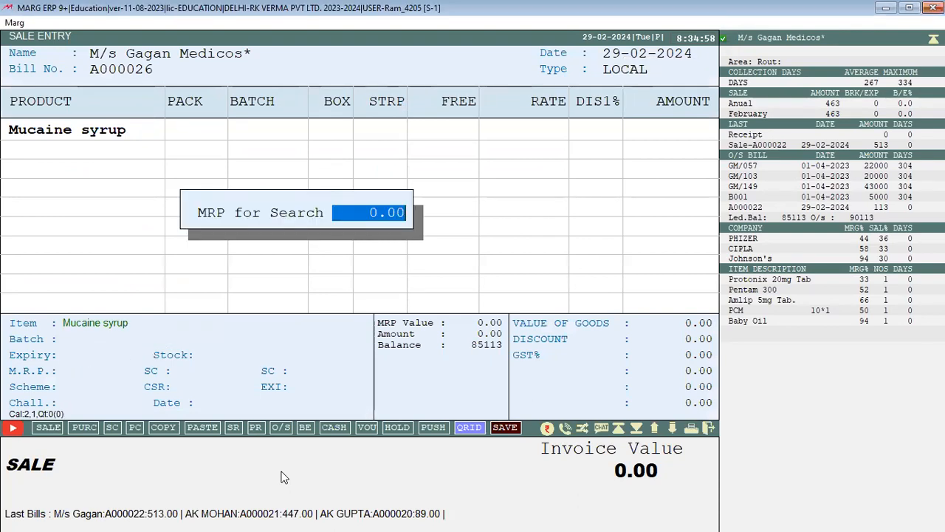
key("Return")
key("Return")
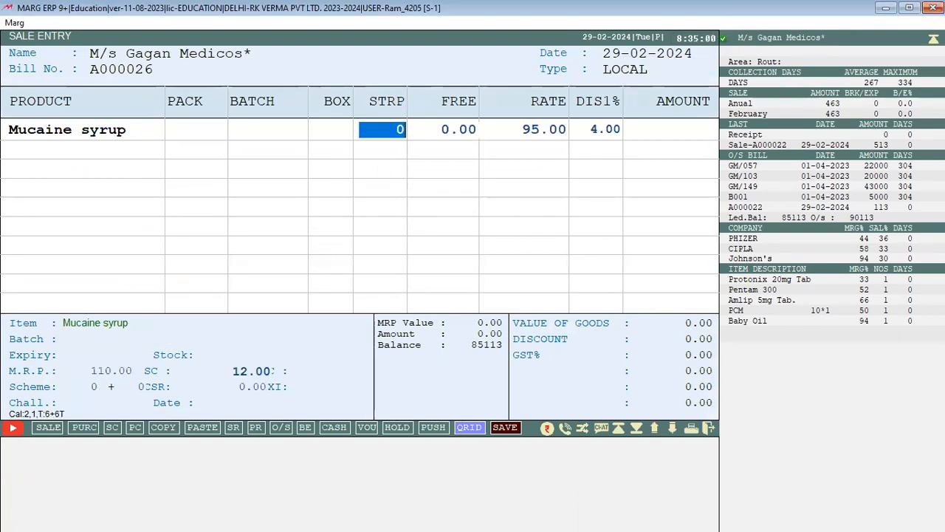
Set the Mucaine syrup sale quantity to 10, keeping the default rate and discount.
type("10")
key("Return")
key("Return")
key("Return")
key("Return")
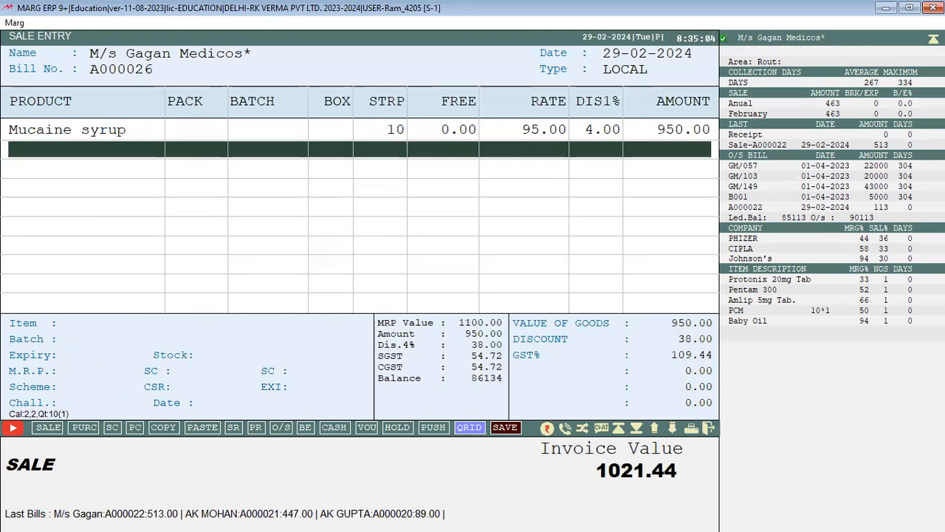
Finish the sale bill's item entry and record a cash payment of 1021.
key("Return")
key("Return")
key("Return")
key("Return")
key("Return")
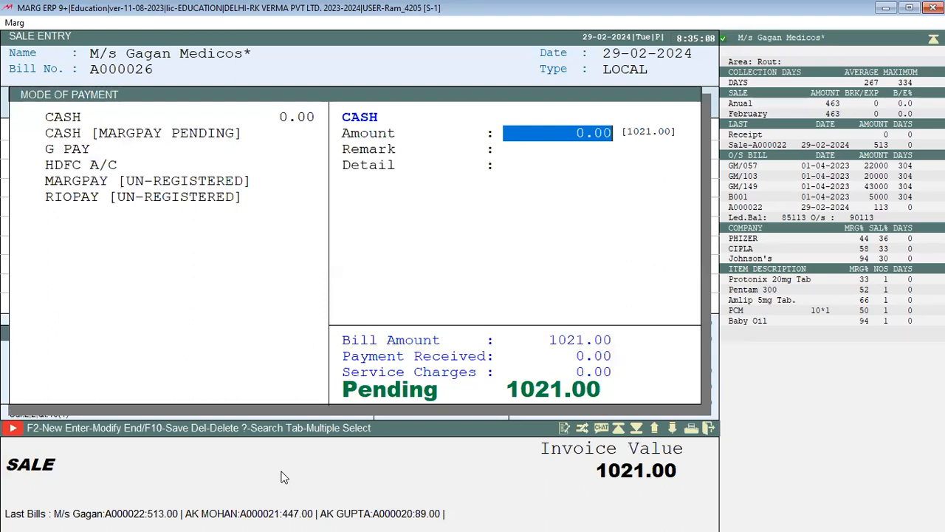
type("1021")
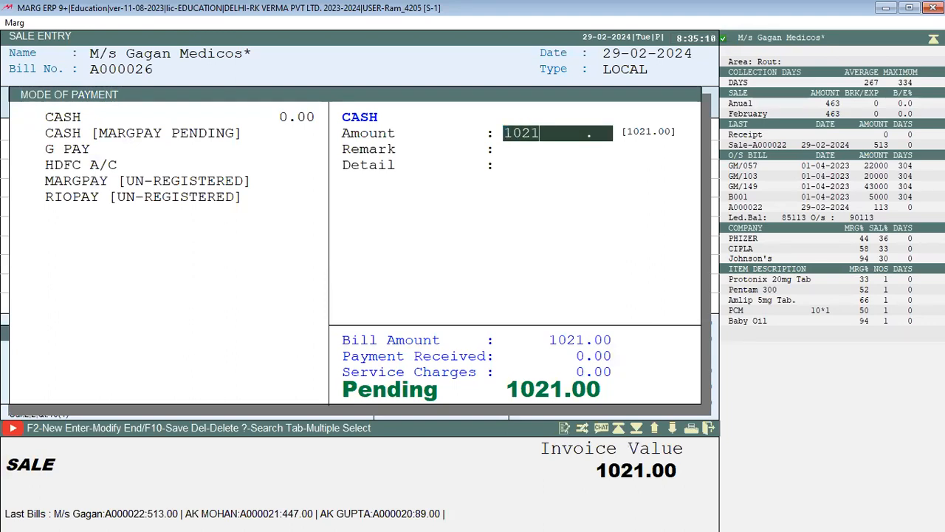
key("Return")
key("Return")
key("Return")
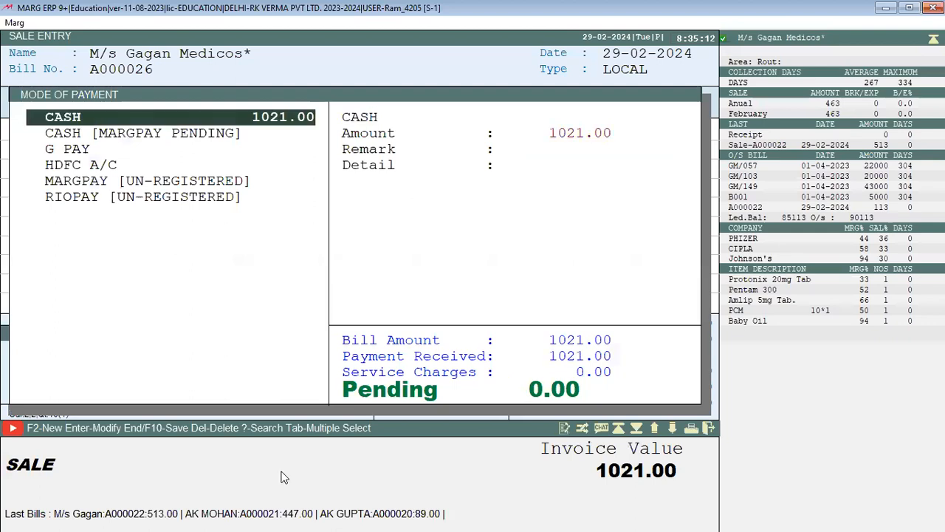
Save the cash payment and the sale bill without additional bill details, and leave sale entry.
key("End")
key("Return")
key("Return")
key("Return")
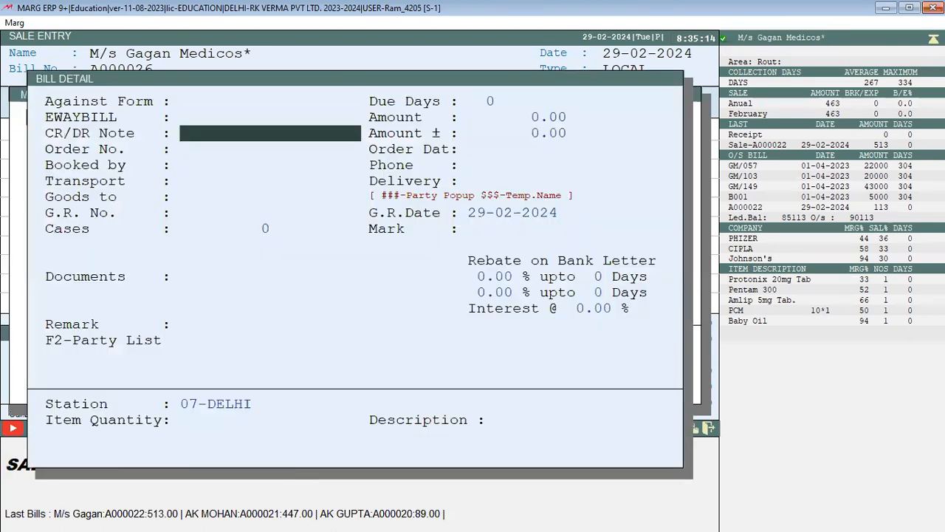
key("Escape")
key("Escape")
key("Escape")
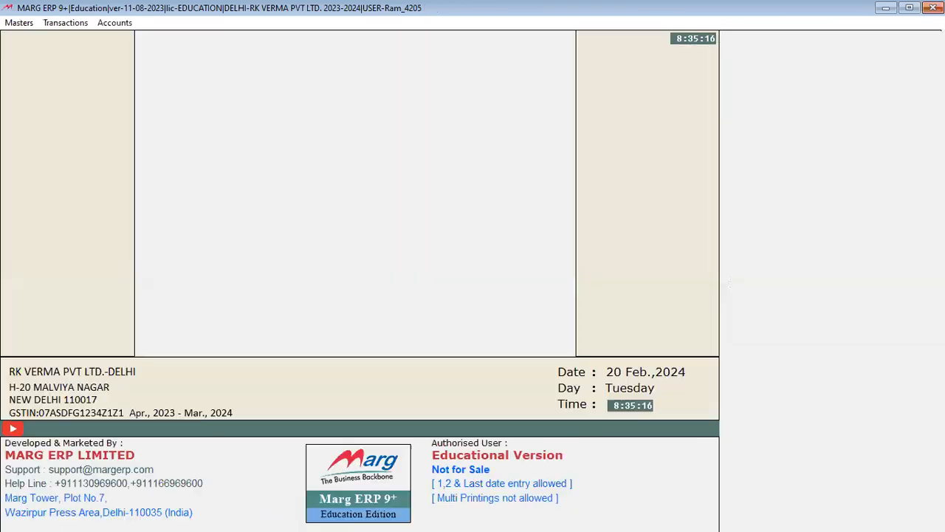
Check the stock of Mucaine syrup in the item list and return to the main screen.
key("Return")
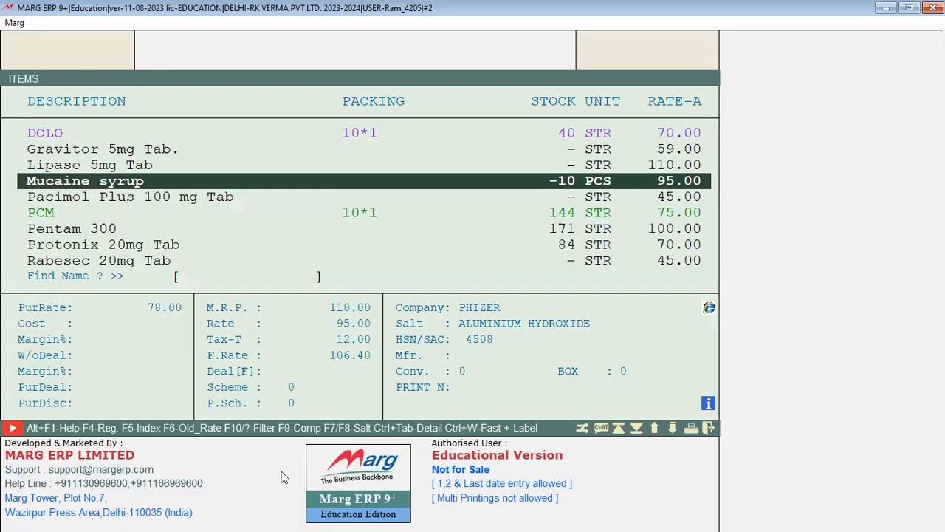
key("Escape")
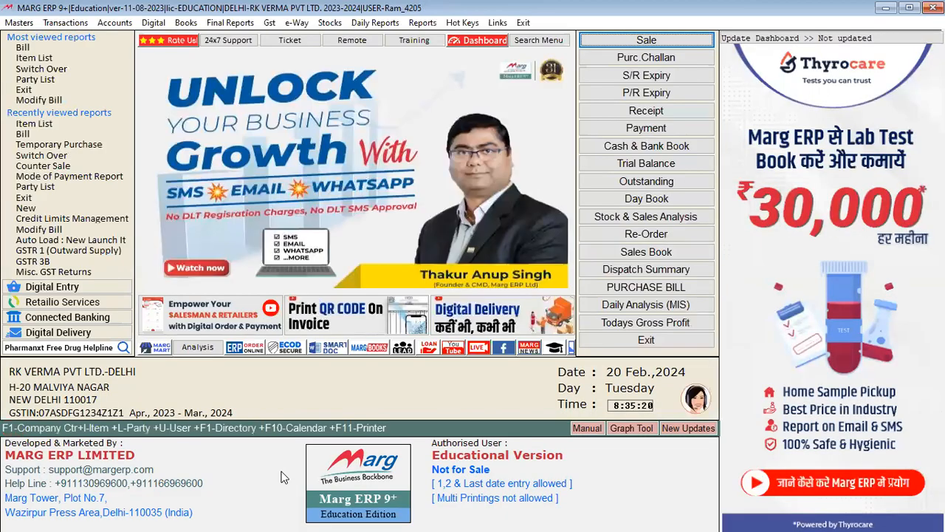
Start a local purchase bill dated 29-02-2024 for the creditor listed two entries above CASH, with party number 12345.
key("alt+p")
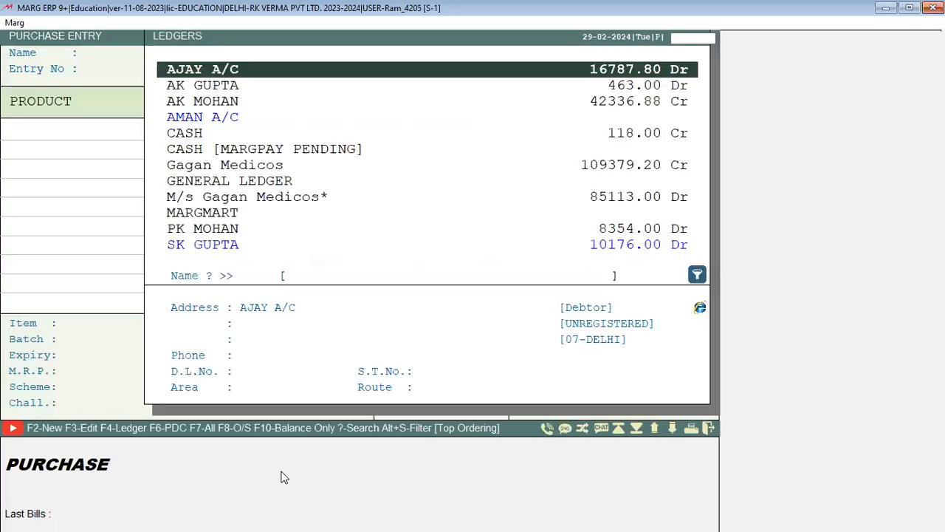
key("Return")
key("Down")
key("Down")
key("Return")
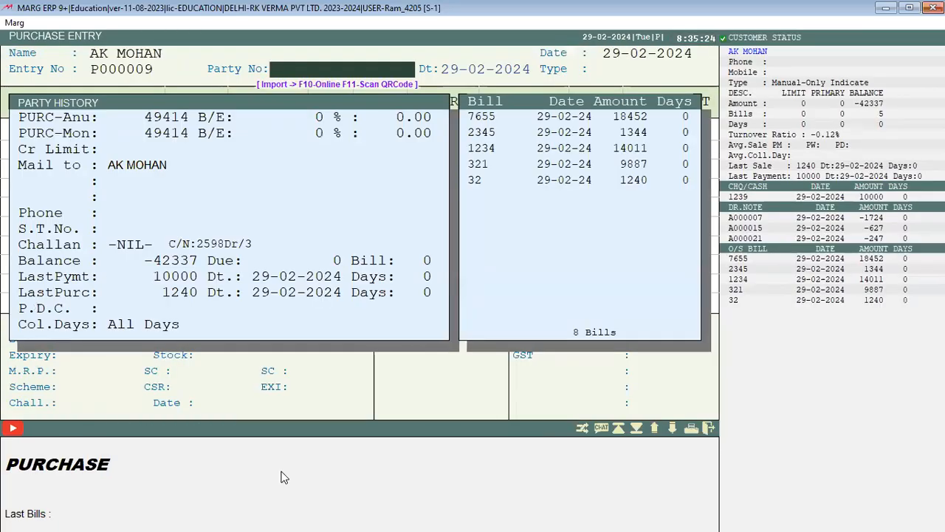
type("12345")
key("Return")
key("Return")
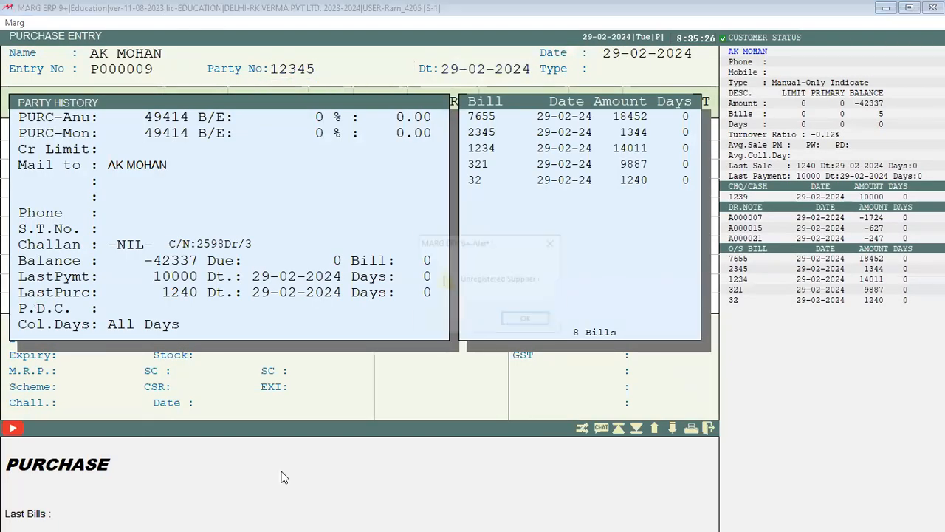
key("Return")
key("Return")
key("Return")
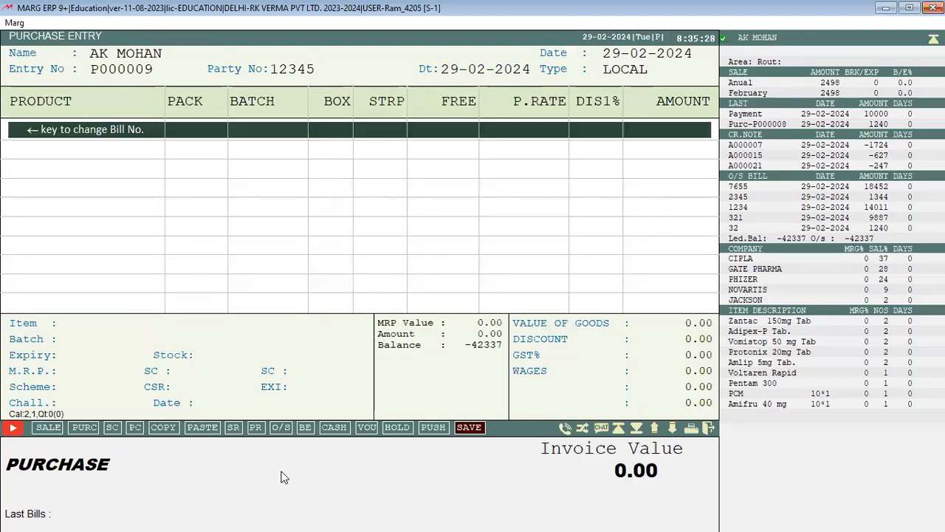
Add Mucaine syrup to the purchase bill from its existing blank-batch stock entry.
key("Down")
key("Down")
key("Down")
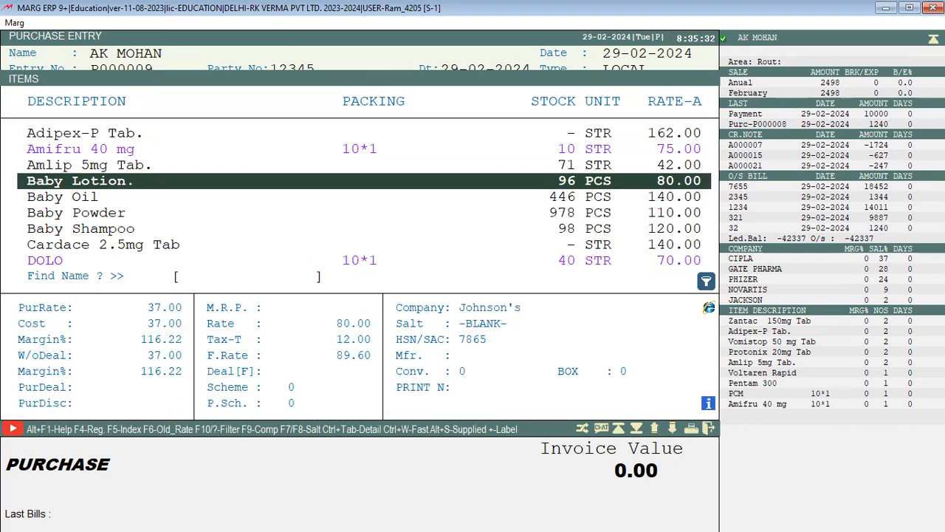
type("M")
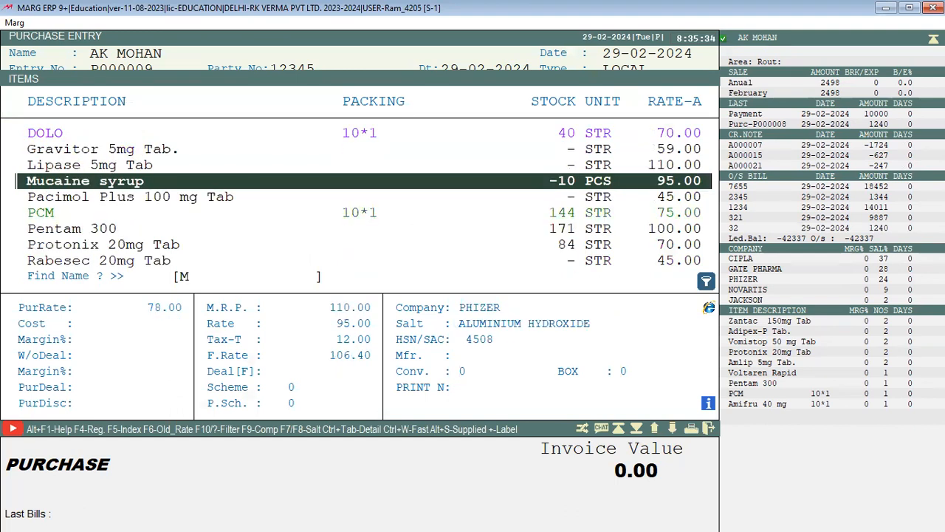
key("Return")
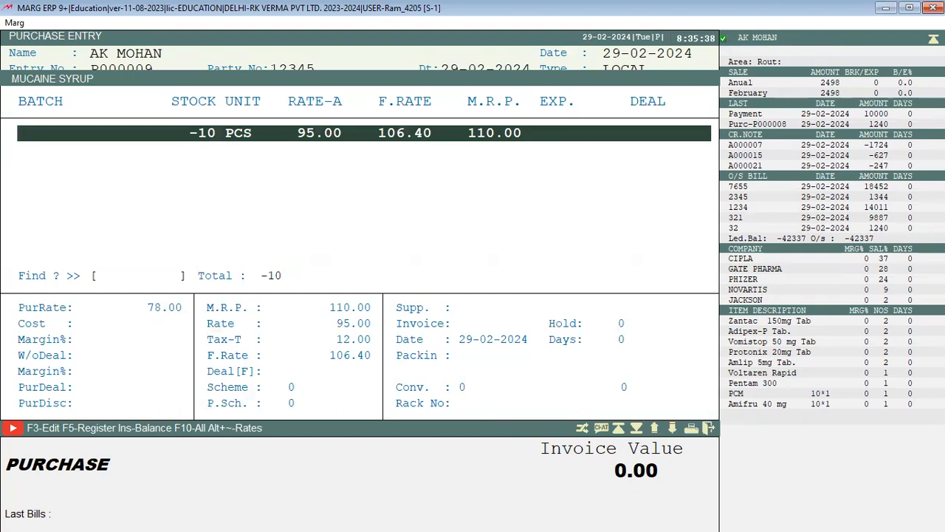
key("Return")
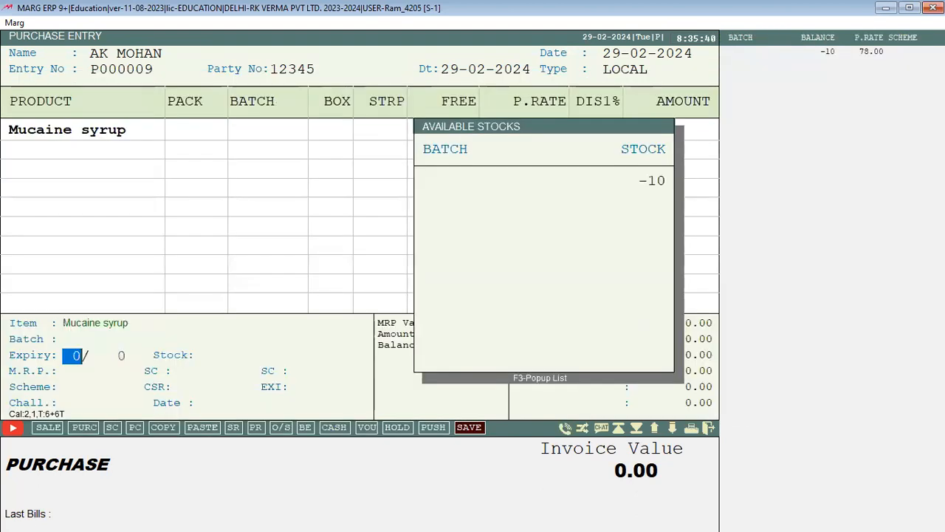
Set the purchased Mucaine syrup's batch to BT and its expiry to 10/26.
key("Up")
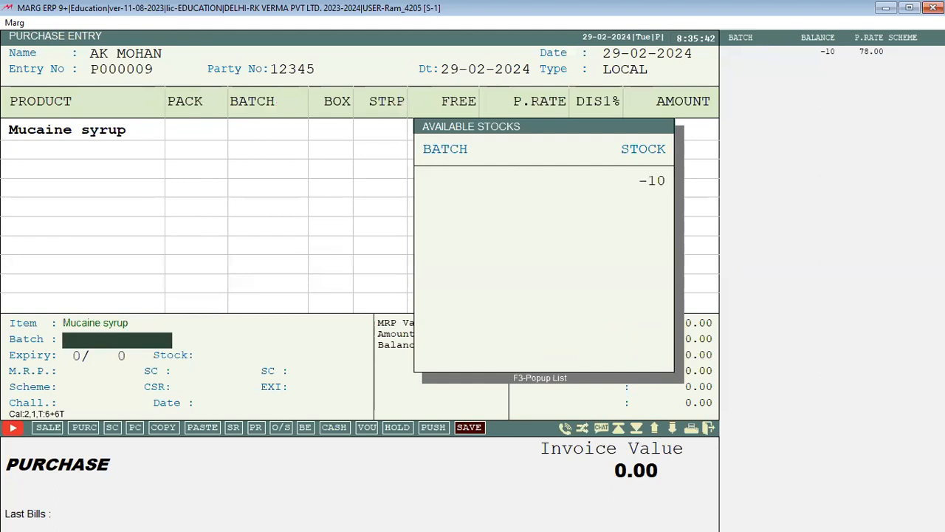
type("BT")
key("Return")
type("10")
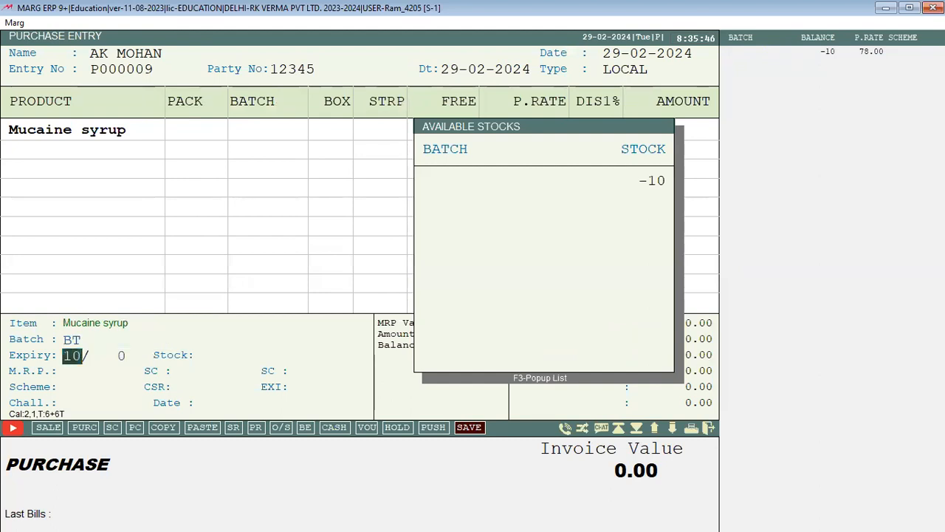
key("Return")
type("10")
key("BackSpace")
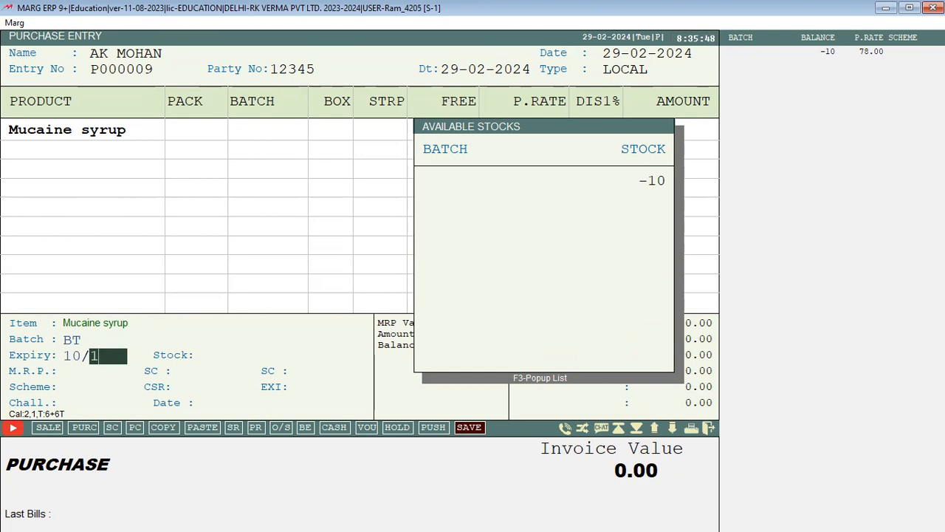
key("BackSpace")
type("26")
key("Return")
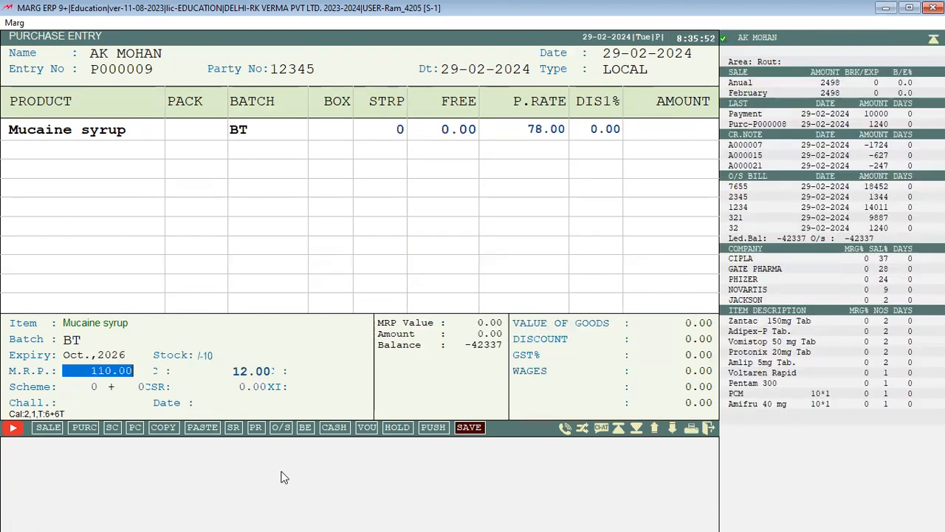
Set the Mucaine syrup purchase quantity to 10, keeping the default MRP and purchase rate.
key("Return")
key("Return")
key("Return")
key("Return")
type("10")
key("Return")
key("Return")
key("Return")
key("Return")
key("Return")
key("Return")
key("Return")
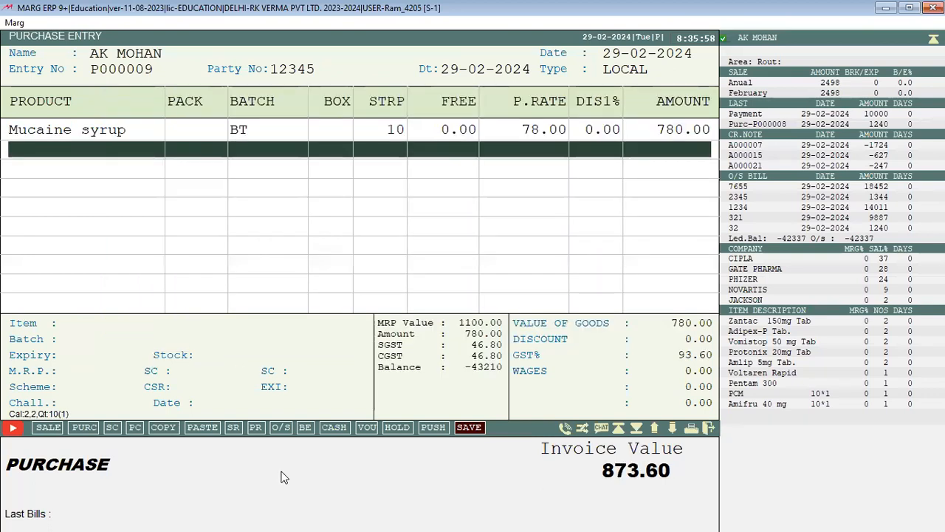
Finish the purchase bill's item entry, skip the scheme changes and accept the bill totals.
key("Return")
key("Return")
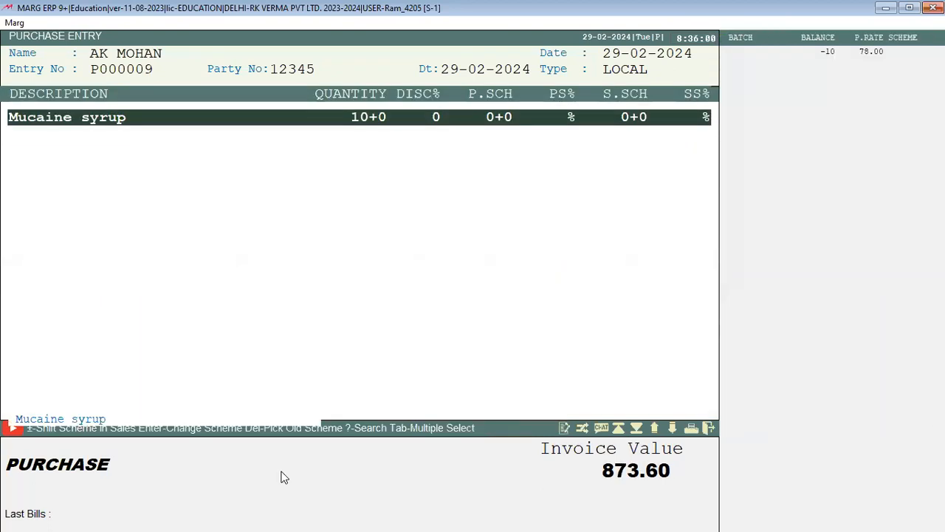
key("Escape")
key("Return")
key("Return")
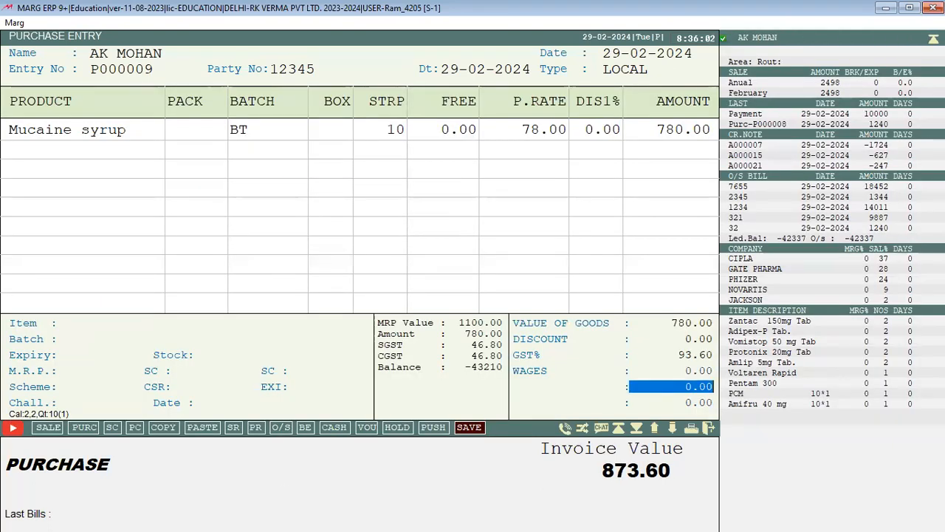
key("Return")
key("Return")
key("Return")
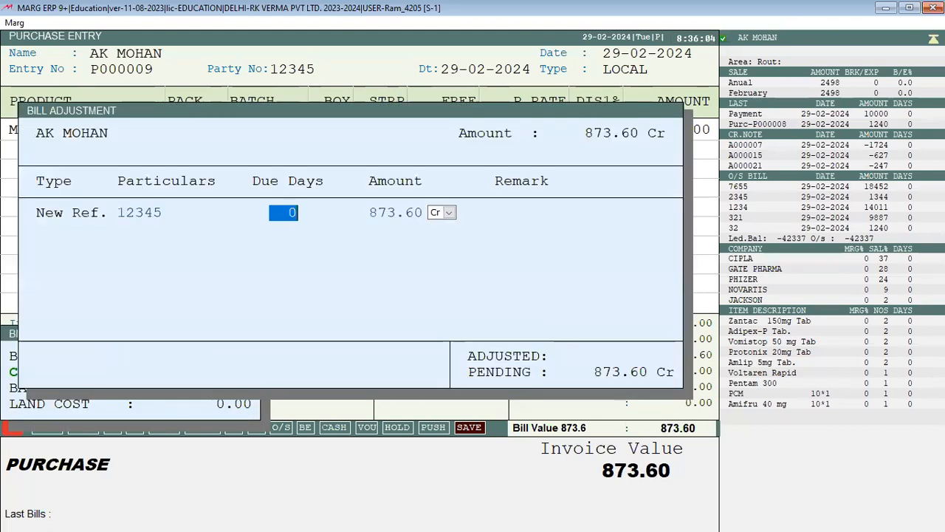
Save the purchase bill with the default bill adjustment and return to the main screen.
key("Escape")
key("Escape")
key("Escape")
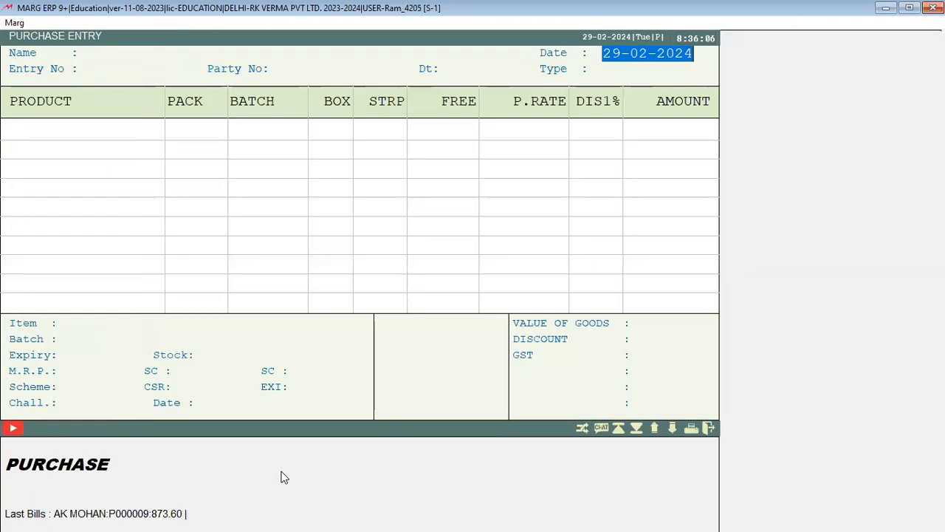
key("Escape")
key("Return")
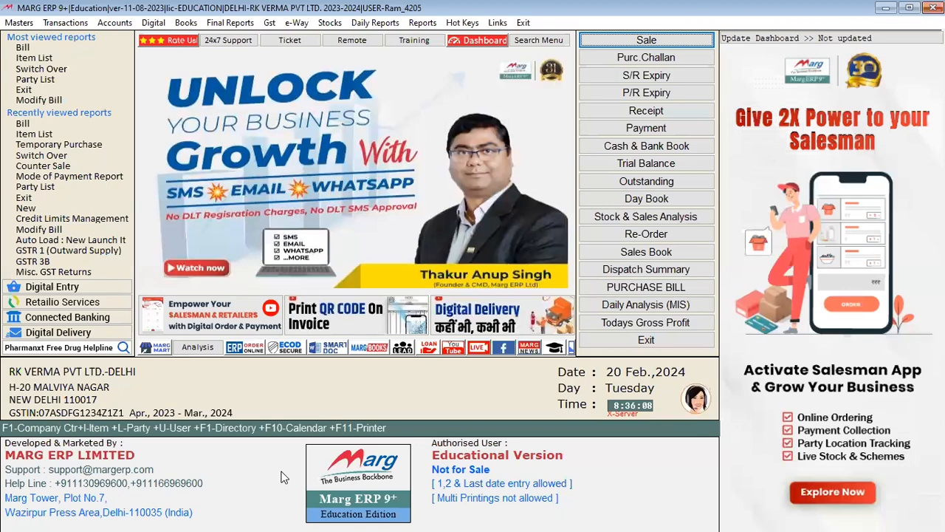
Examine the Current Store stock ledger of Mucaine syrup from 01-04-2023 to 29-02-2024 and return to the item list.
key("ctrl+i")
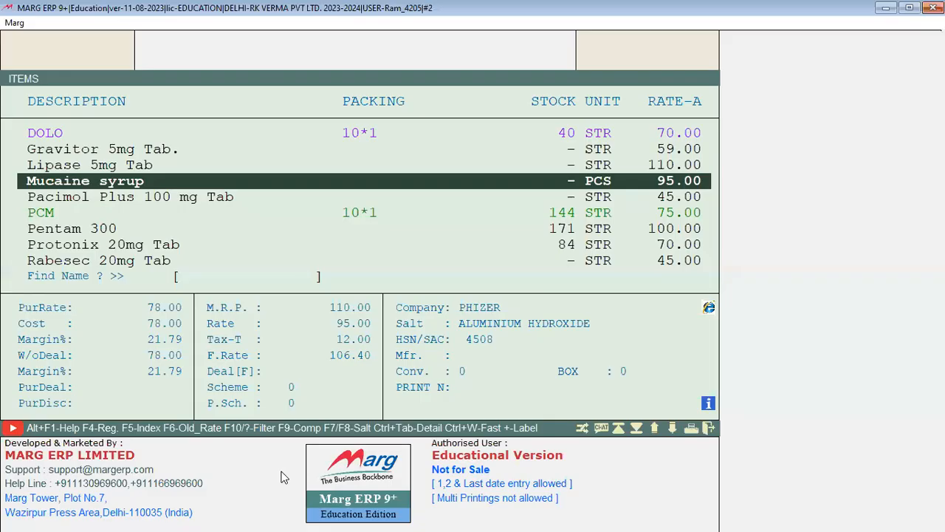
key("F4")
key("Return")
key("Return")
key("Return")
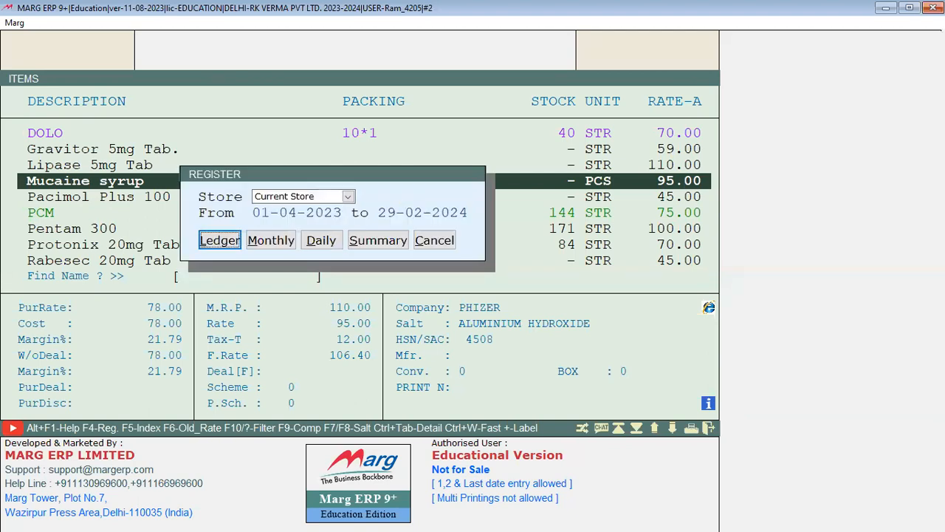
key("Return")
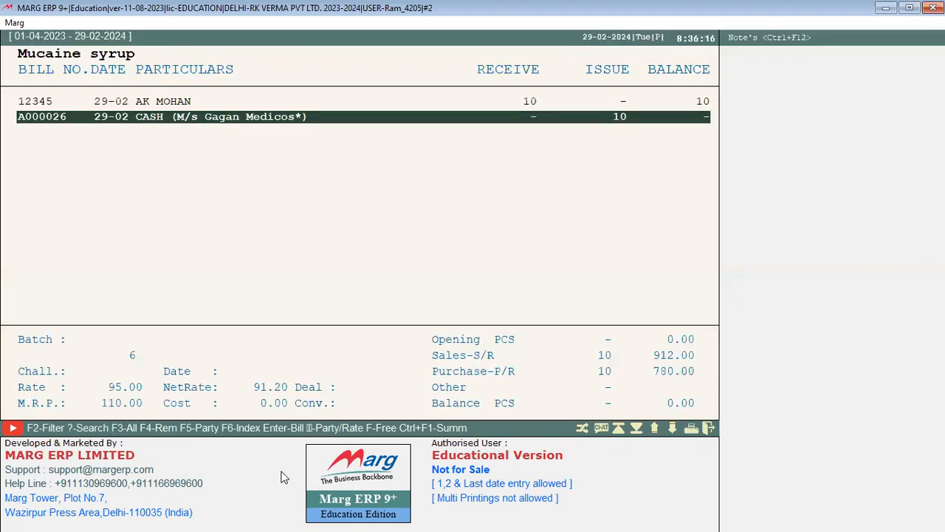
key("Escape")
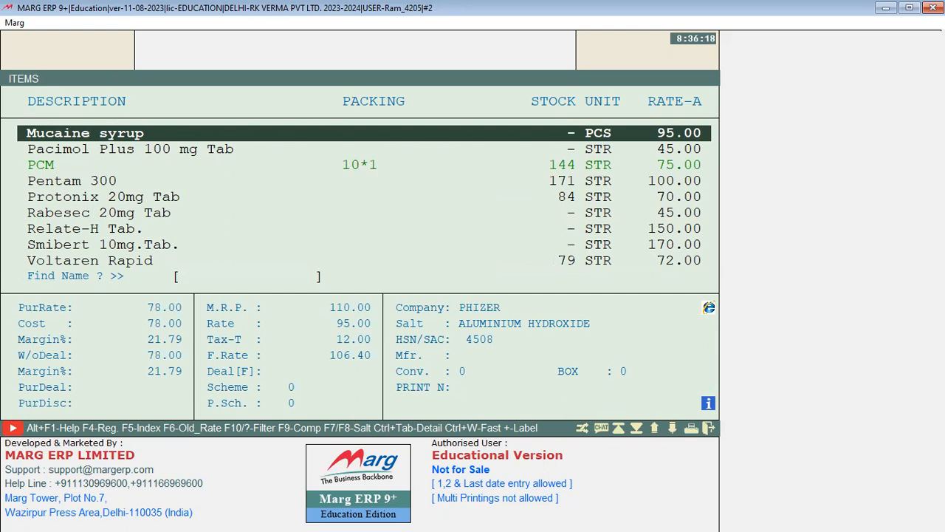
Recheck the stock register ledger of Mucaine syrup for the Current Store and return to the item list.
key("F4")
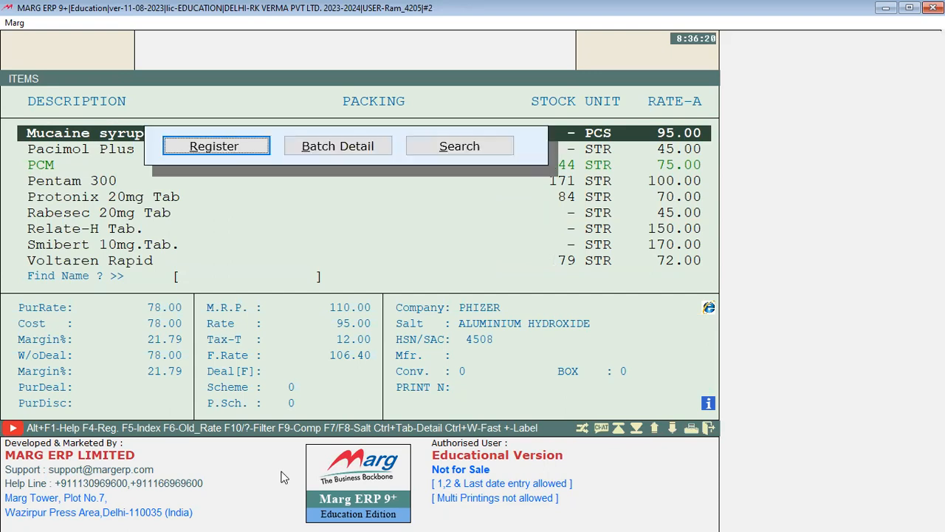
key("Return")
key("Return")
key("Return")
key("Return")
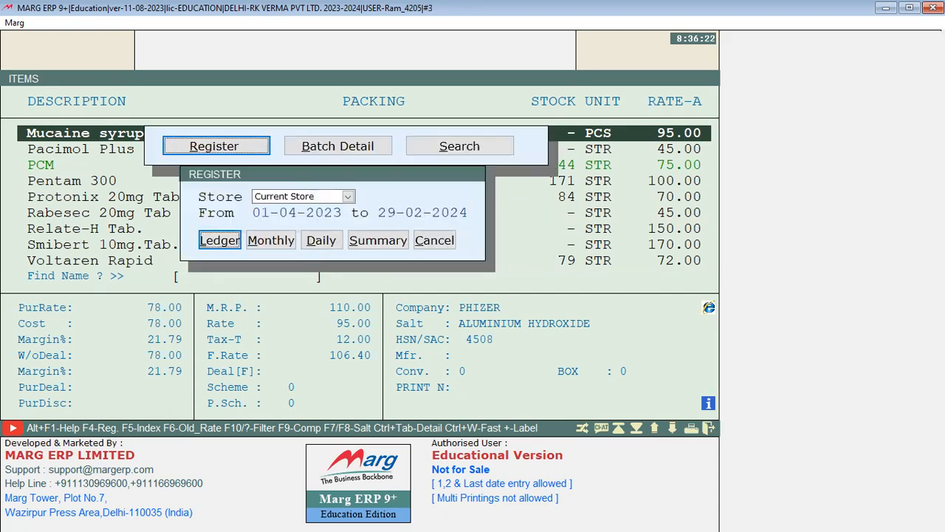
key("Return")
key("Escape")
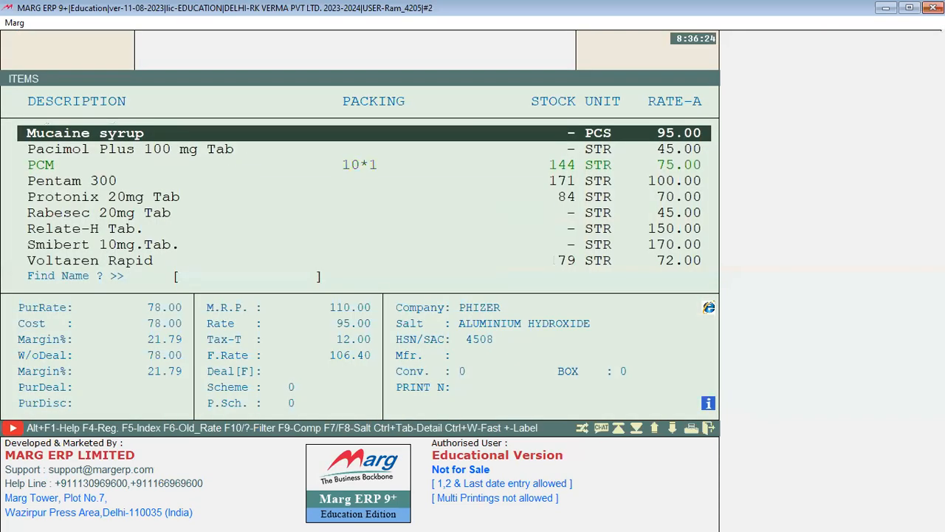
key("Return")
key("Return")
key("Return")
key("Return")
key("Escape")
Examine the batch-wise stock details of Mucaine syrup, including batch BT, and return to the main screen.
key("Return")
key("Right")
key("Return")
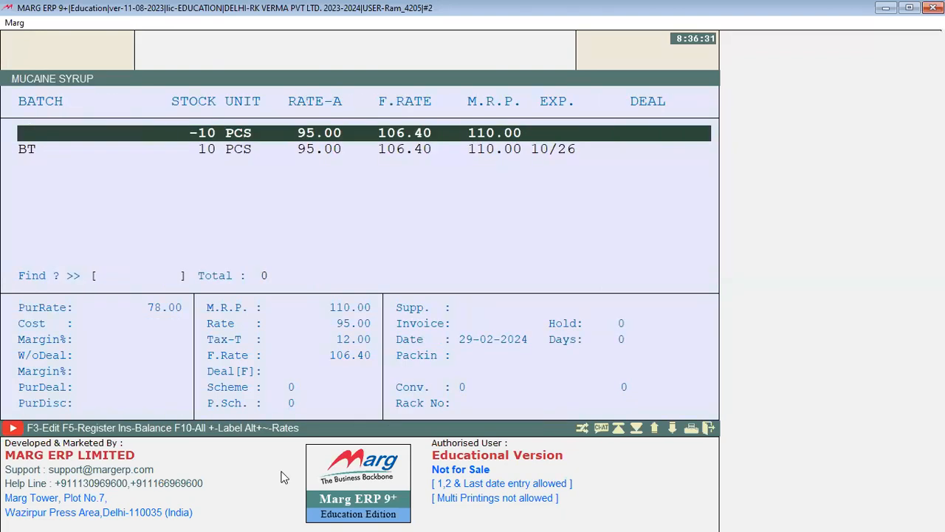
key("Down")
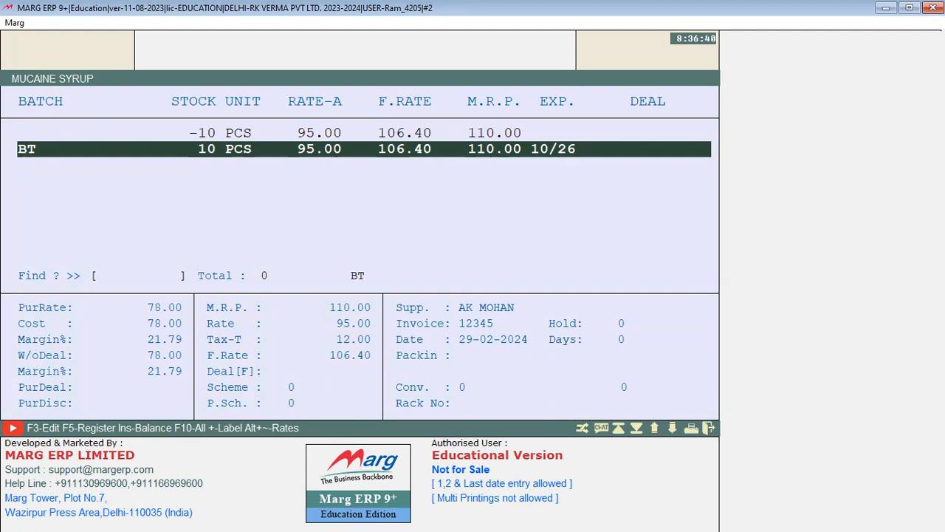
key("Escape")
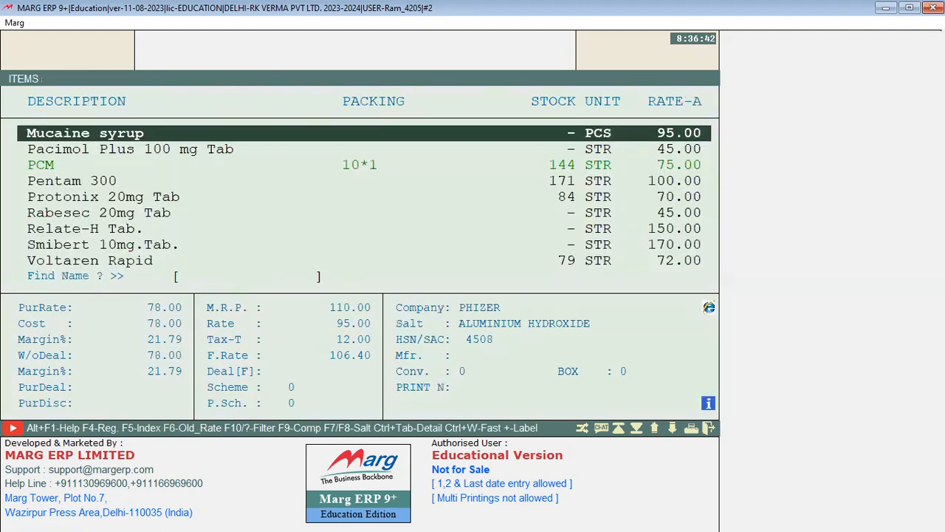
key("Escape")
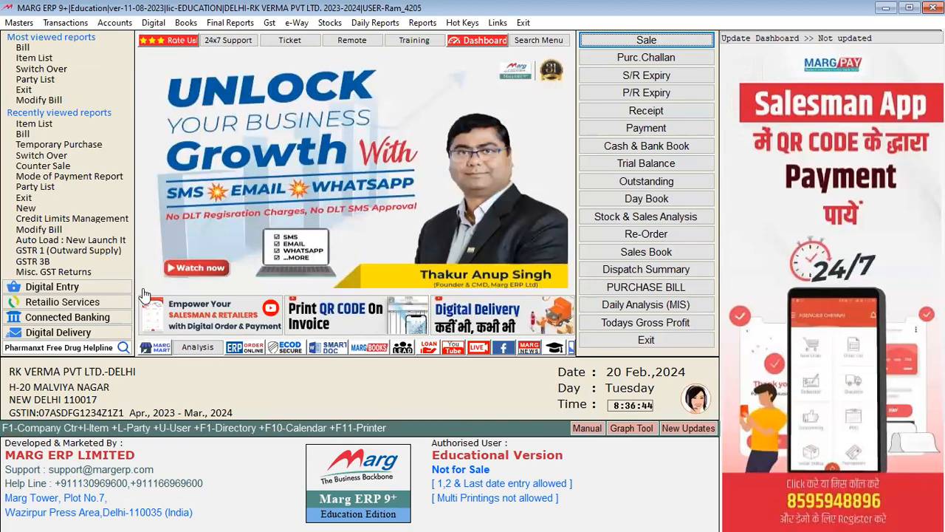
key("Return")
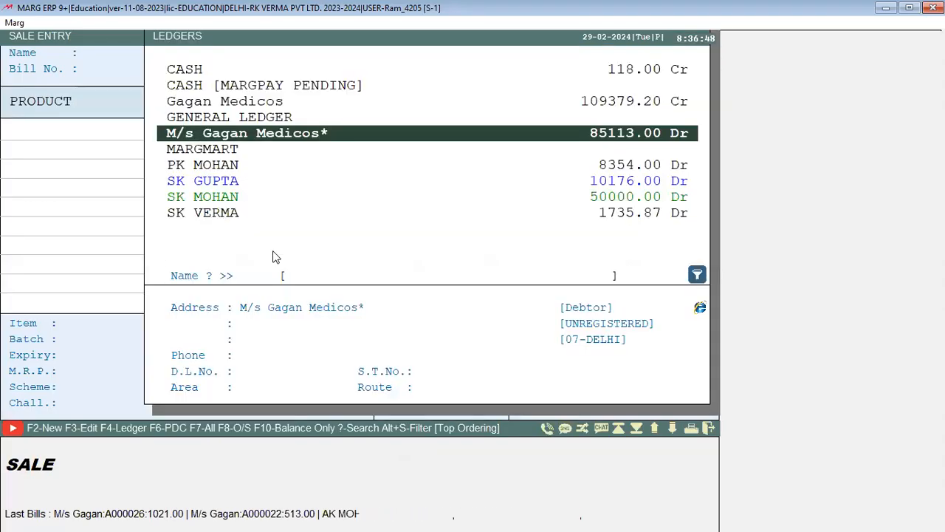
key("Return")
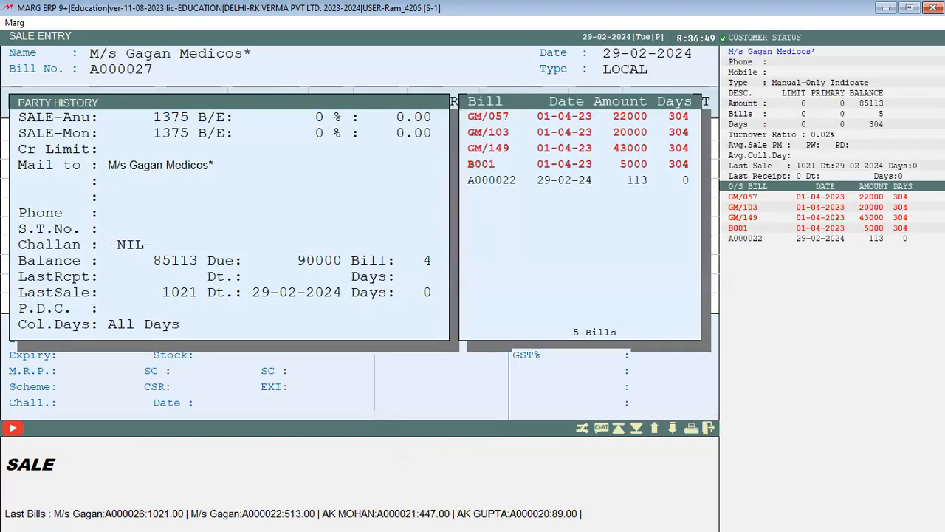
key("Return")
key("Return")
key("Return")
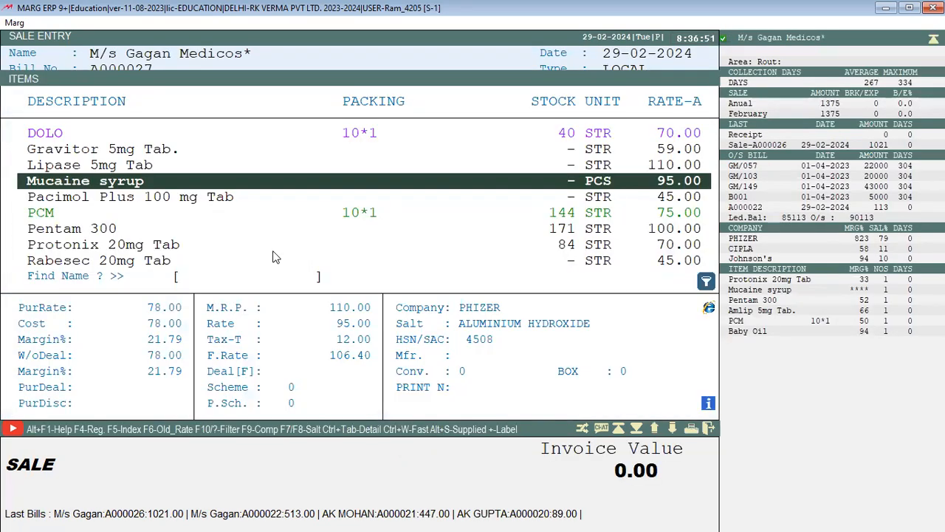
key("Escape")
key("Escape")
key("Escape")
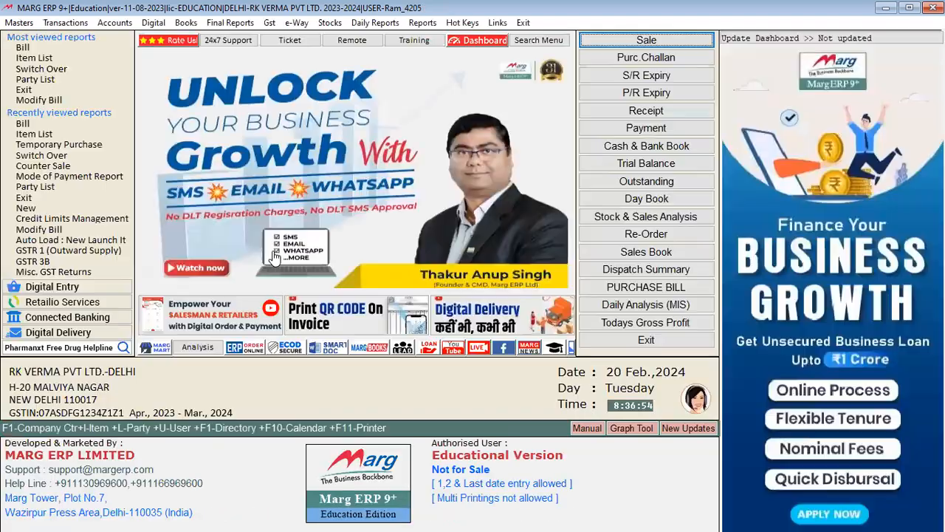
Start a purchase bill from the previous bill's supplier with party number 432, date 29-02-2024 and tax option No.
key("alt+p")
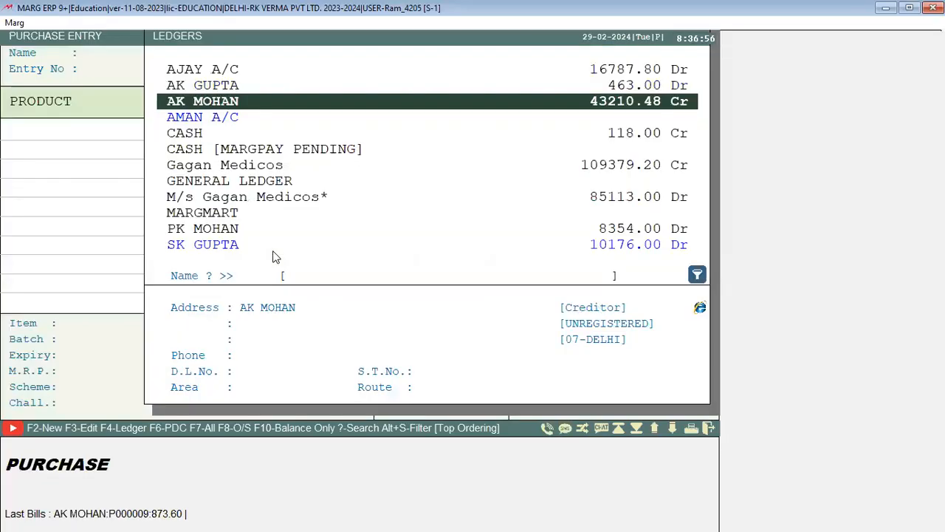
key("Return")
key("Escape")
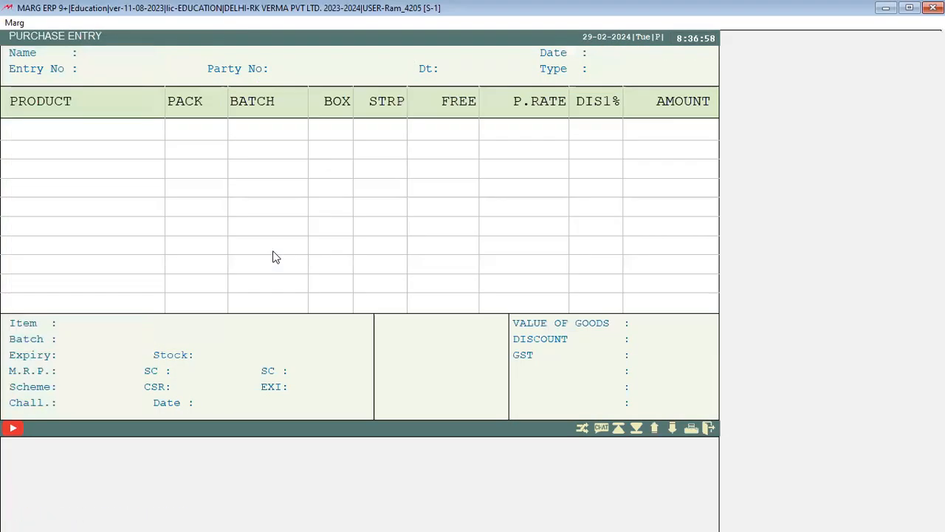
key("Return")
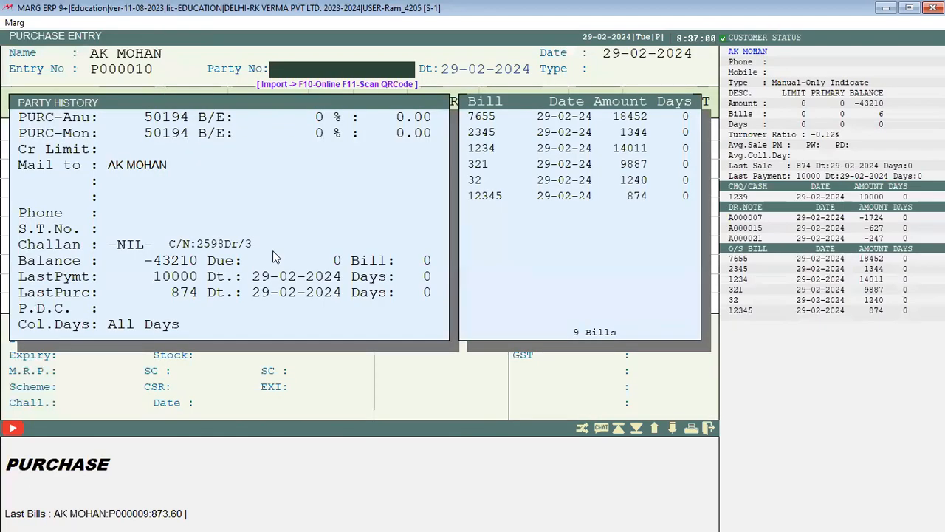
key("Return")
key("Return")
key("Return")
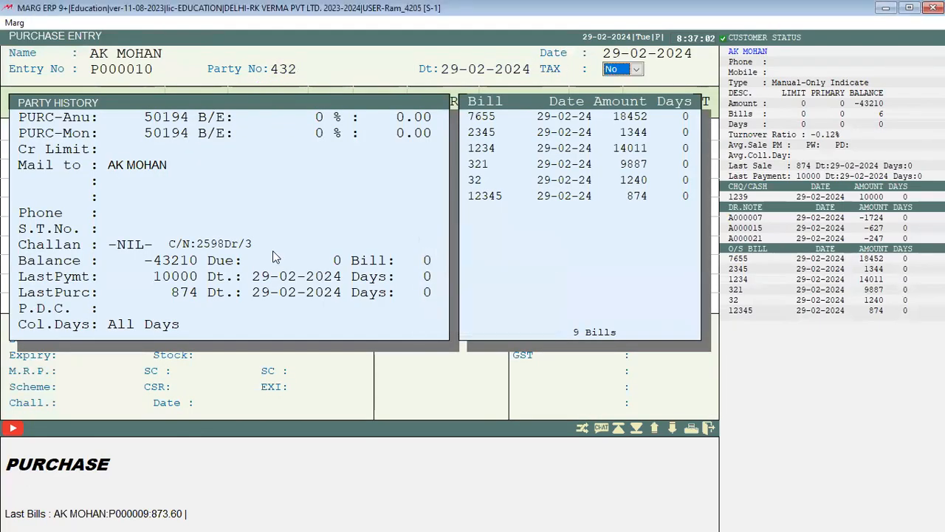
key("Return")
key("Return")
key("Return")
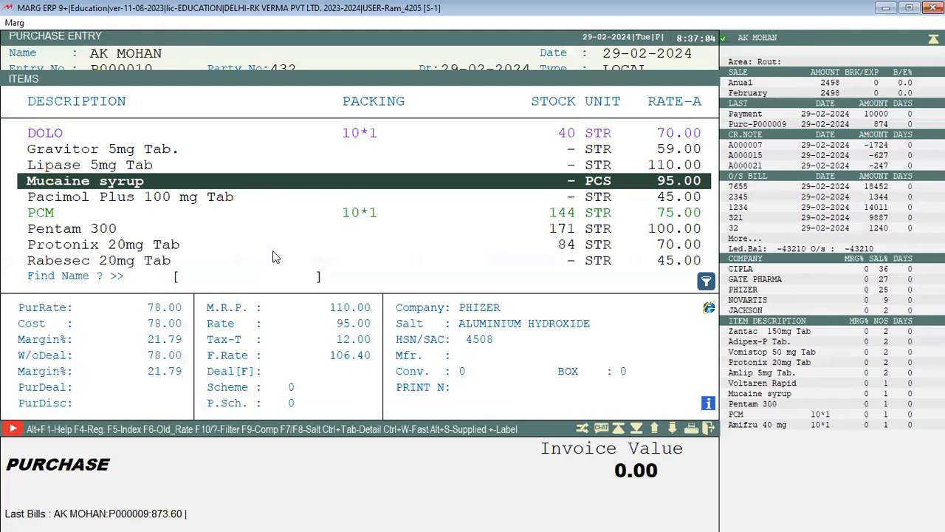
Add Mucaine syrup to the purchase bill with batch BT.
key("Up")
key("Down")
key("Up")
key("Up")
key("Up")
type("M")
key("Return")
key("Return")
key("Return")
key("Return")
key("Return")
key("Return")
key("Return")
key("Return")
Set the Mucaine syrup purchase quantity to 20, keeping the 110.00 MRP and 78.00 purchase rate.
type("20")
key("Return")
key("Return")
key("Return")
key("Return")
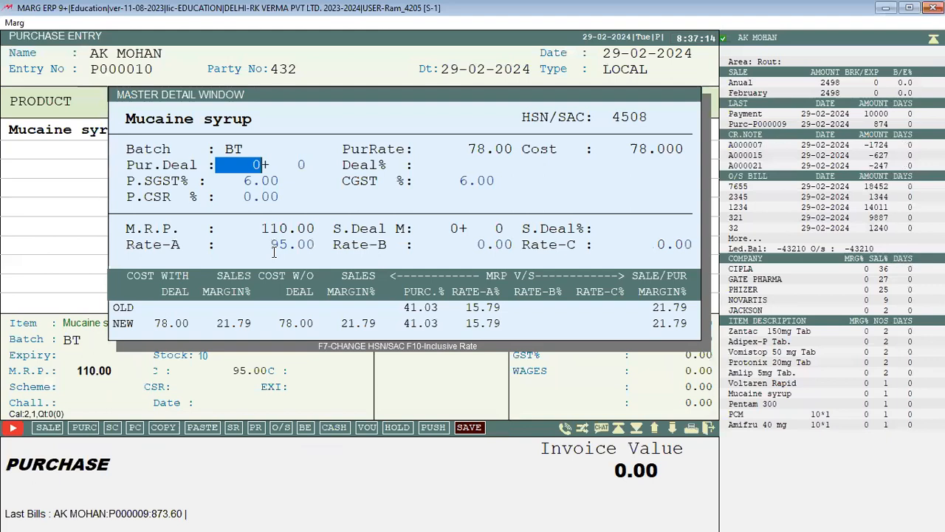
key("Return")
Finish the item entry, accept the totals without a discount, save the purchase bill and leave purchase entry.
key("Escape")
key("Return")
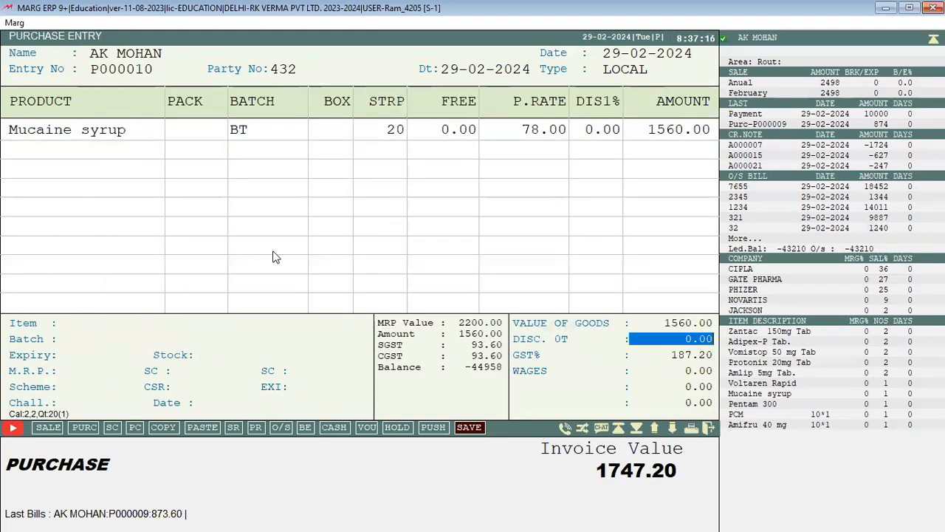
key("Return")
key("Return")
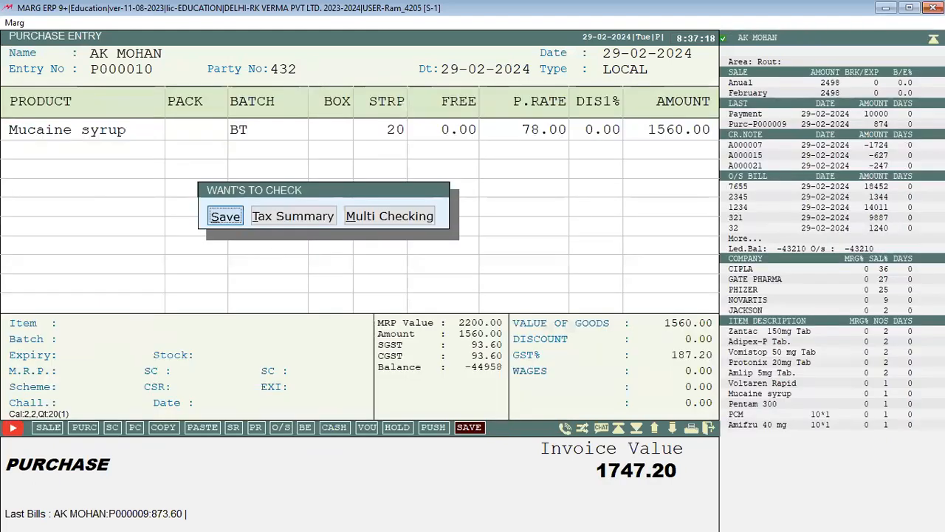
key("Return")
key("Return")
key("Return")
key("Return")
key("Escape")
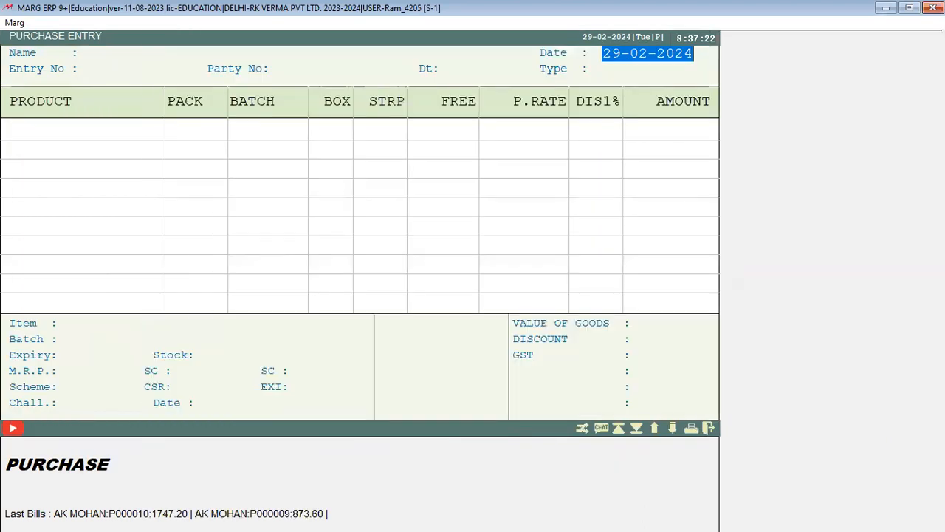
key("Escape")
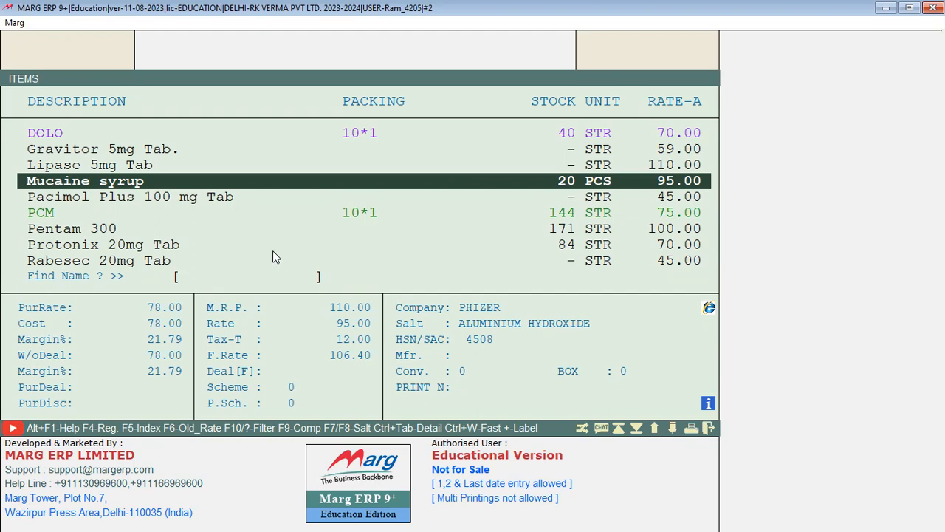
Review the Mucaine syrup stock register for the Current Store from 01-04-2023 to 29-02-2024.
key("F4")
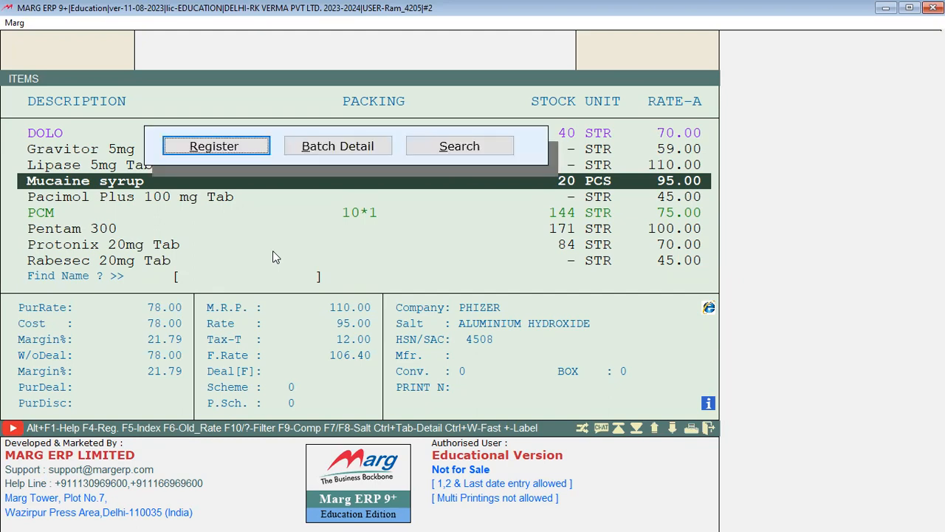
key("Return")
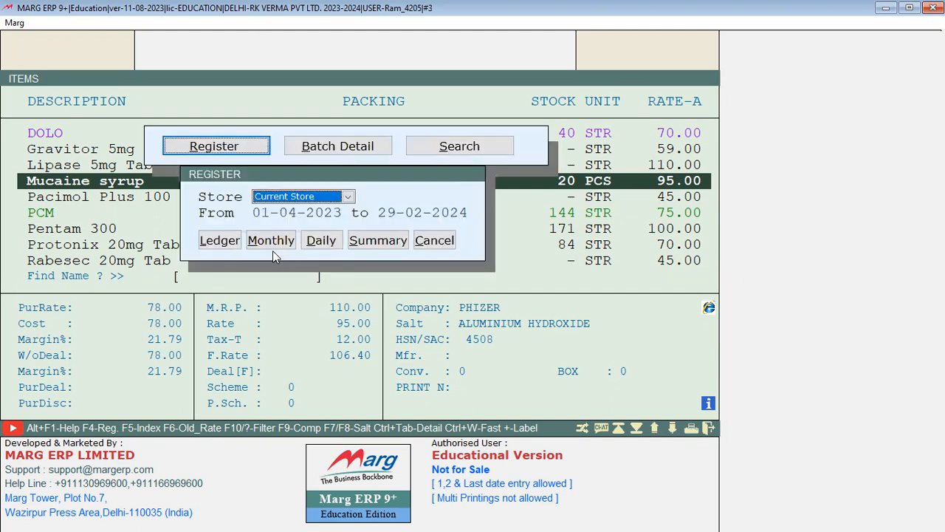
key("Return")
key("Escape")
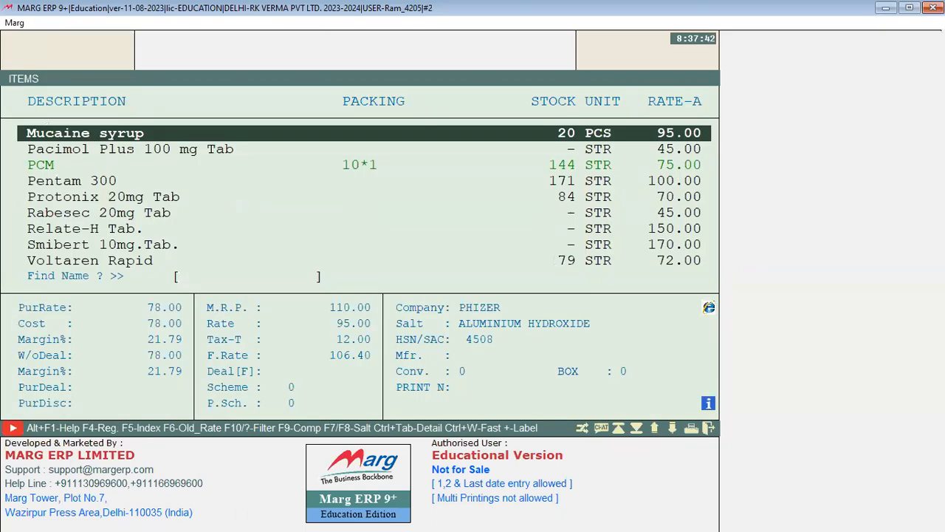
Compare the stock of the blank batch and batch BT in the Mucaine syrup batch details, and return to the main screen.
key("Return")
key("Right")
key("Return")
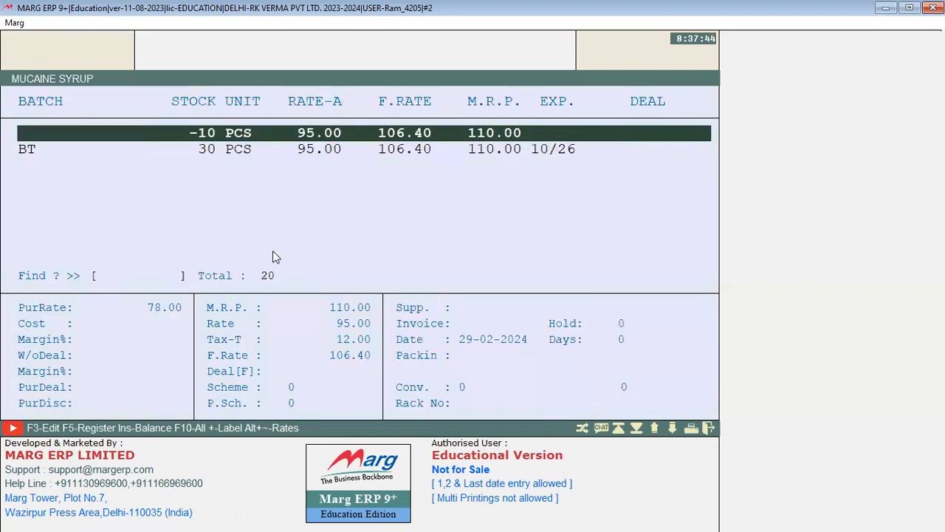
key("Down")
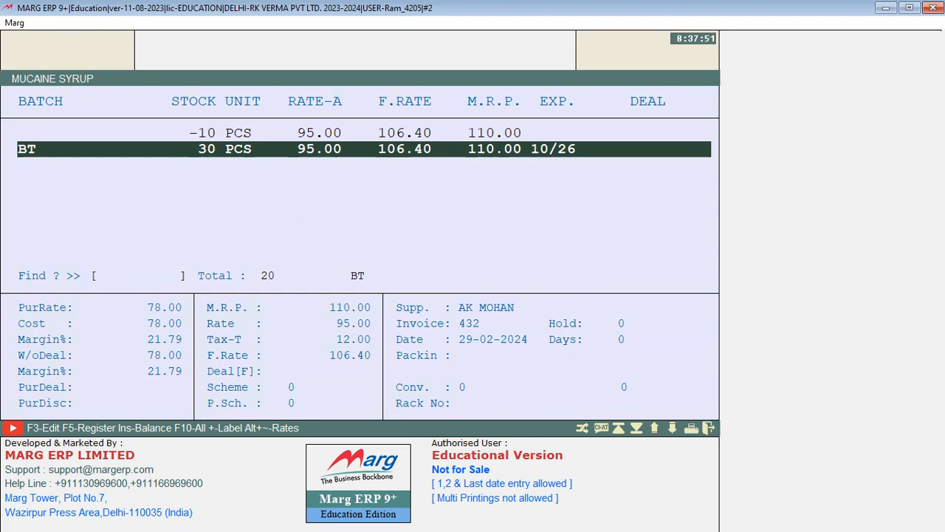
key("Escape")
key("Escape")
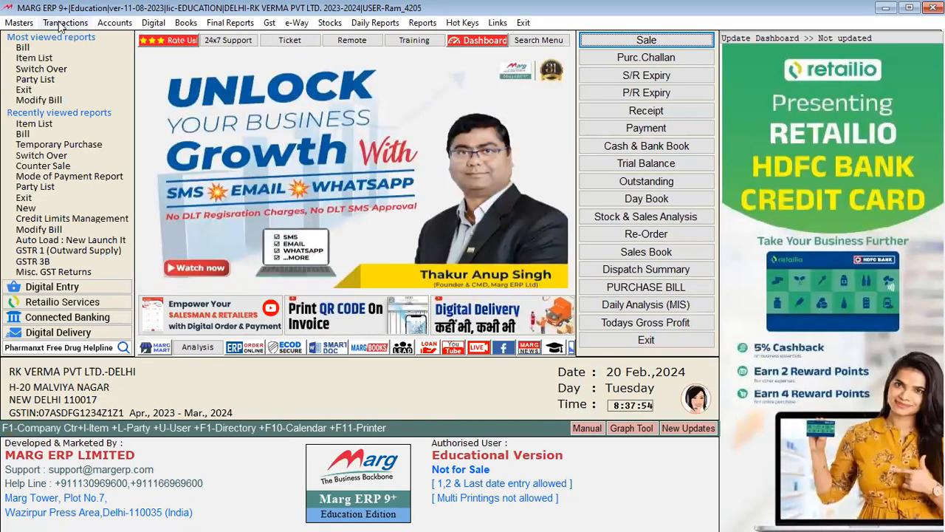
left_click(65, 23)
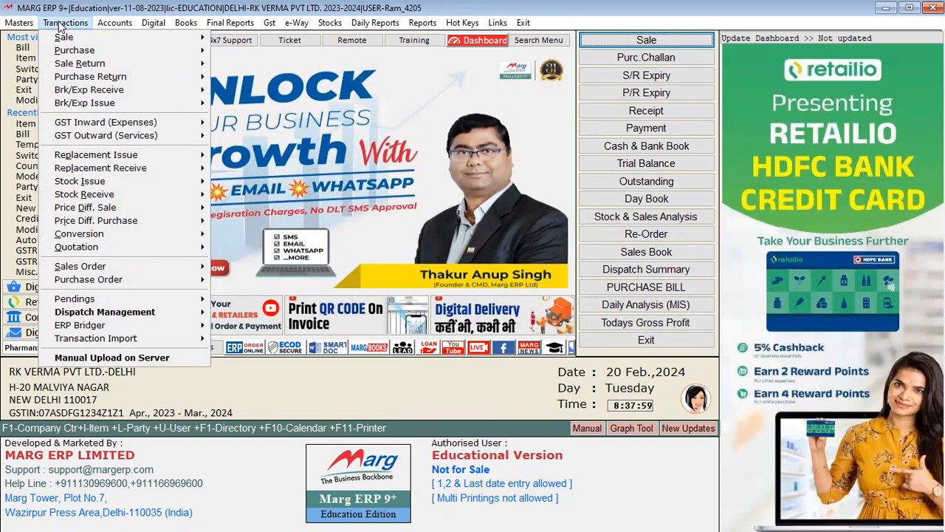
left_click(61, 22)
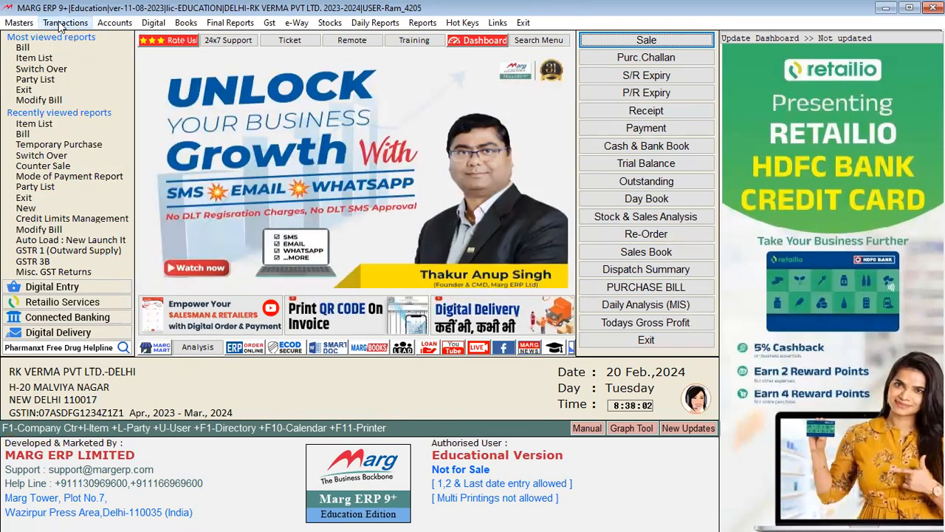
key("ctrl+i")
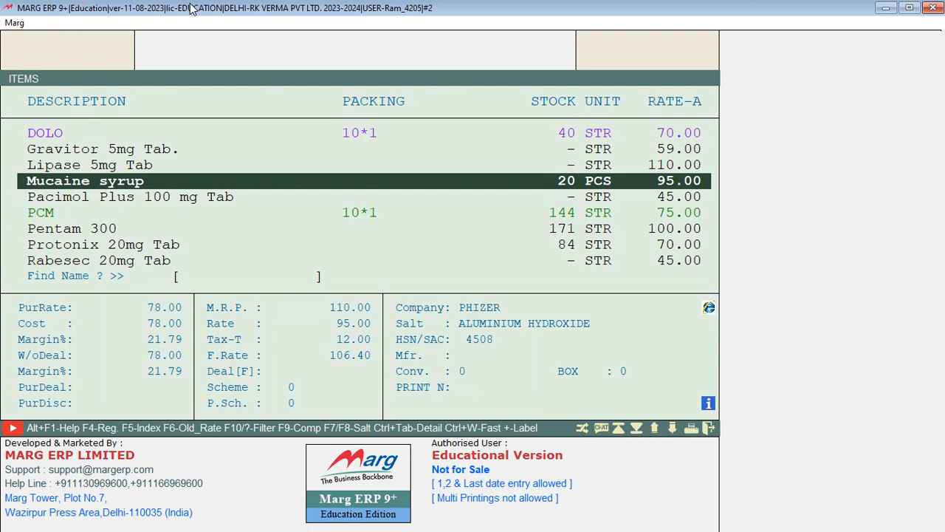
key("Escape")
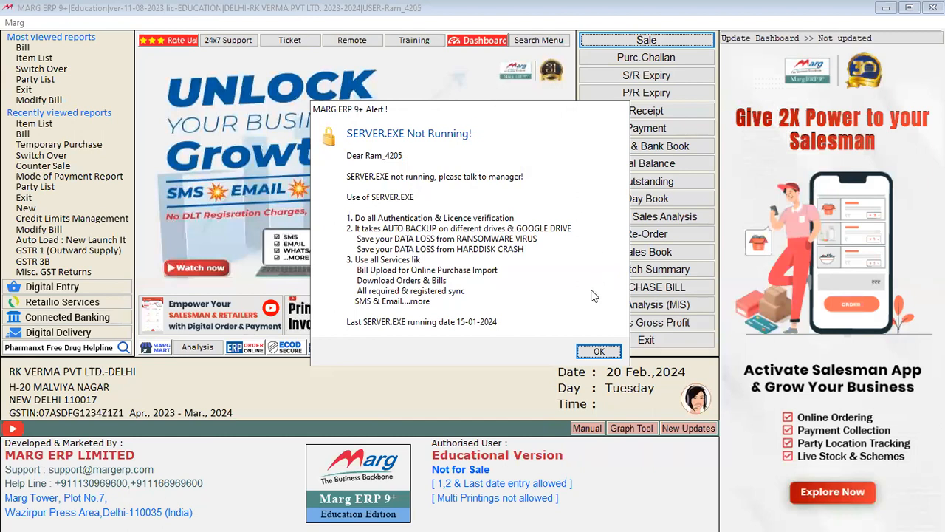
Dismiss the server alert and start a new stock receive entry.
left_click(598, 350)
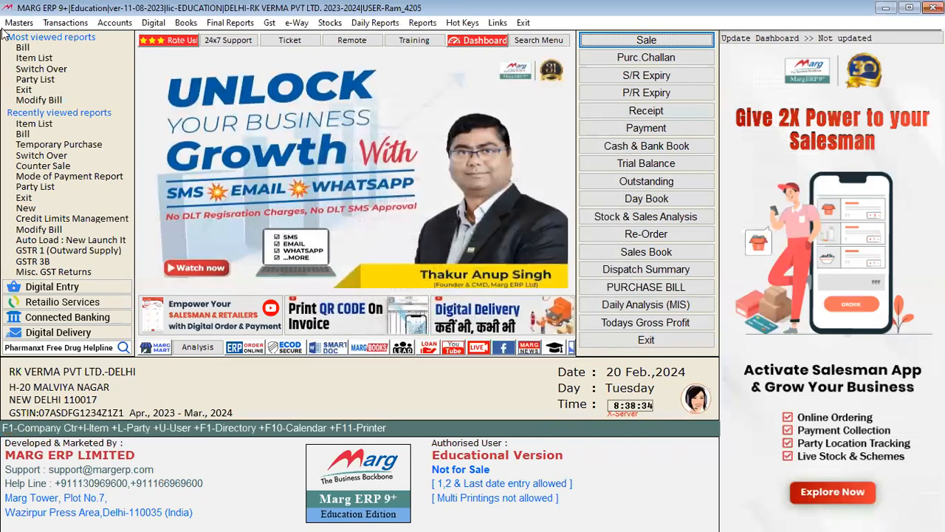
left_click(52, 23)
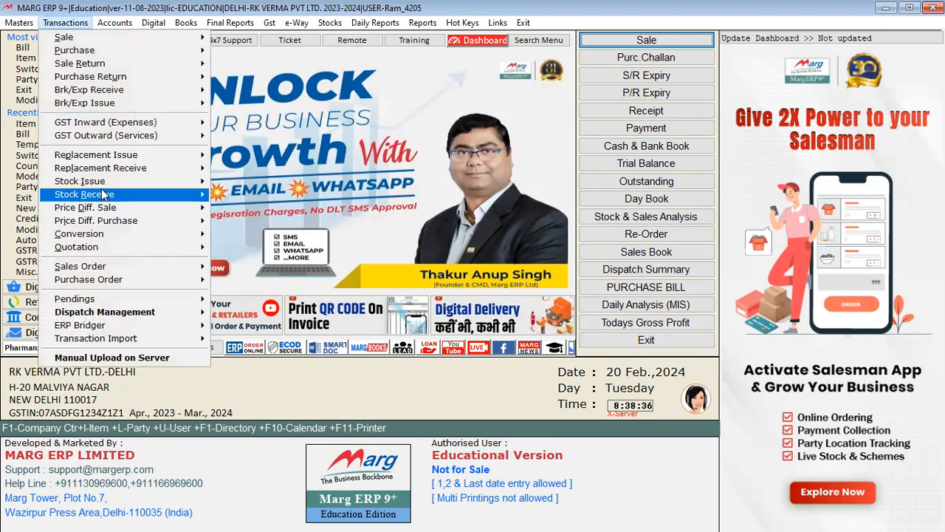
mouse_move(135, 191)
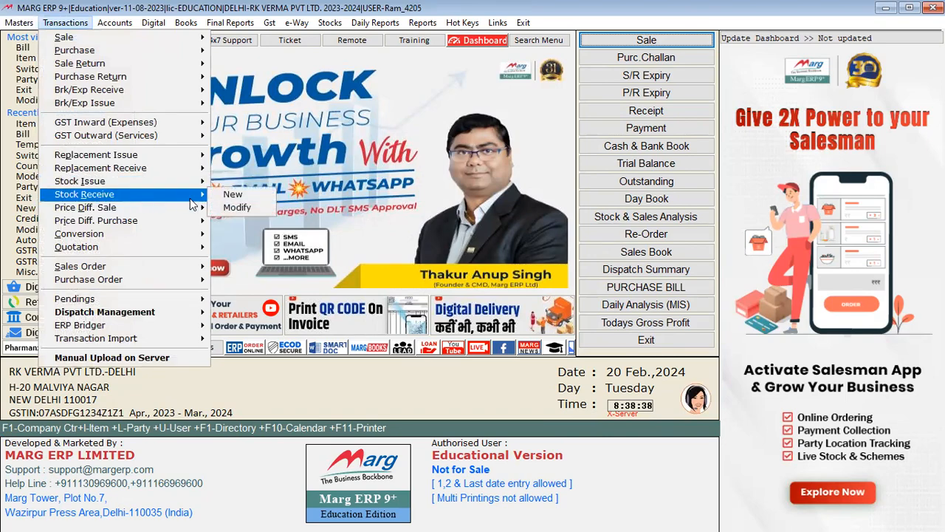
left_click(234, 194)
key("Return")
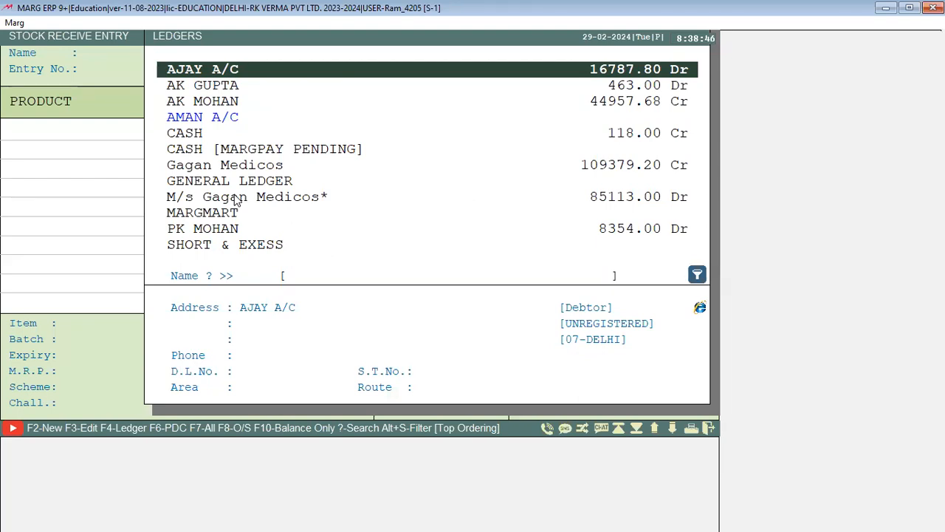
Choose the STOCK FEEDING <CURRENT> ledger for the stock receive entry and leave the party details blank.
type("C")
key("BackSpace")
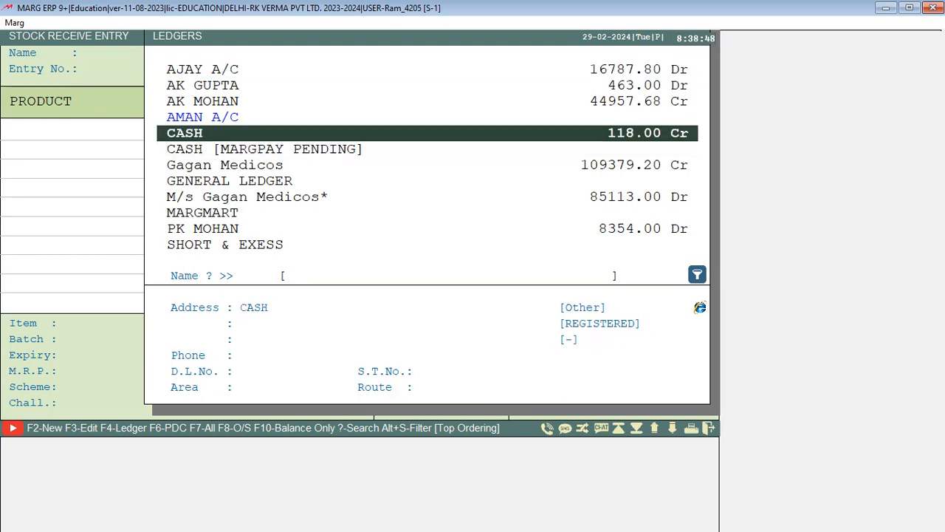
type("ST")
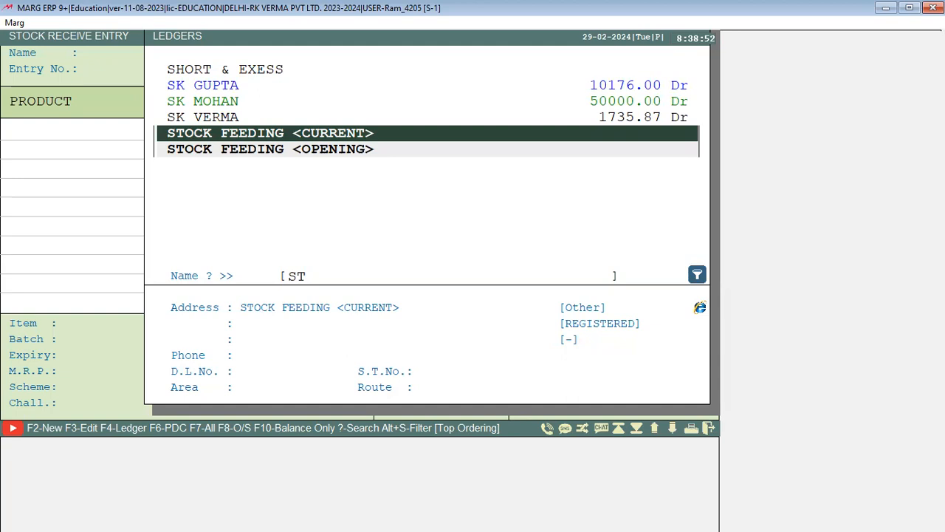
key("Return")
key("Return")
key("Return")
key("Return")
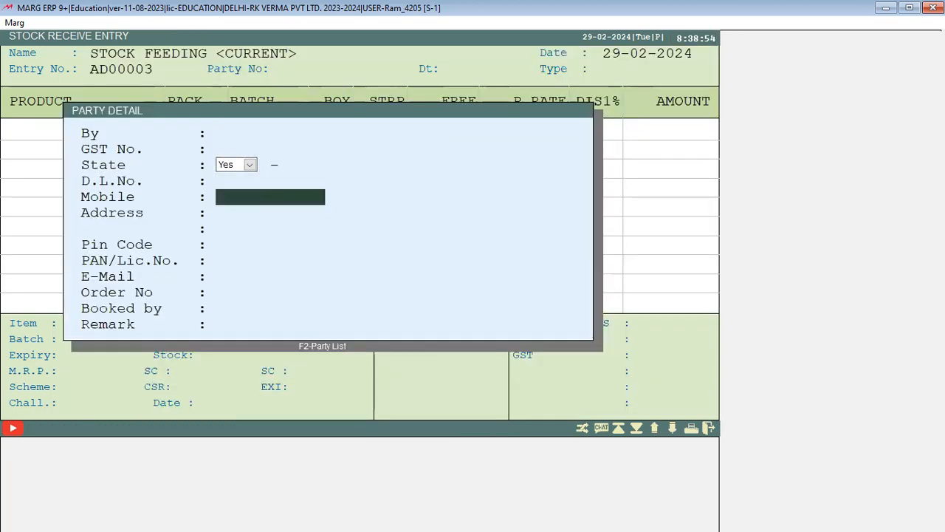
key("Escape")
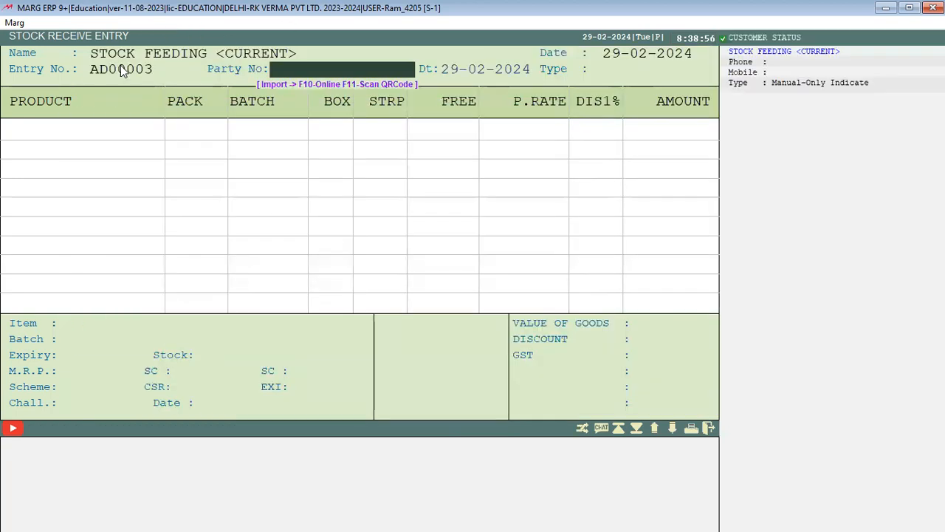
Enter party bill number 345 dated 29-02-2024 with type LOCAL and a 0.00 item discount.
type("345")
key("Return")
key("Return")
key("Return")
key("Return")
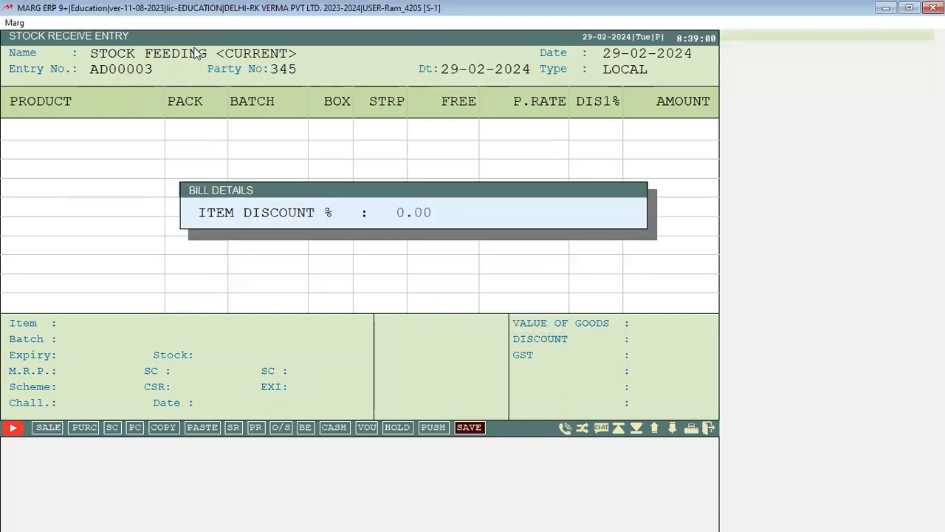
key("Return")
key("Return")
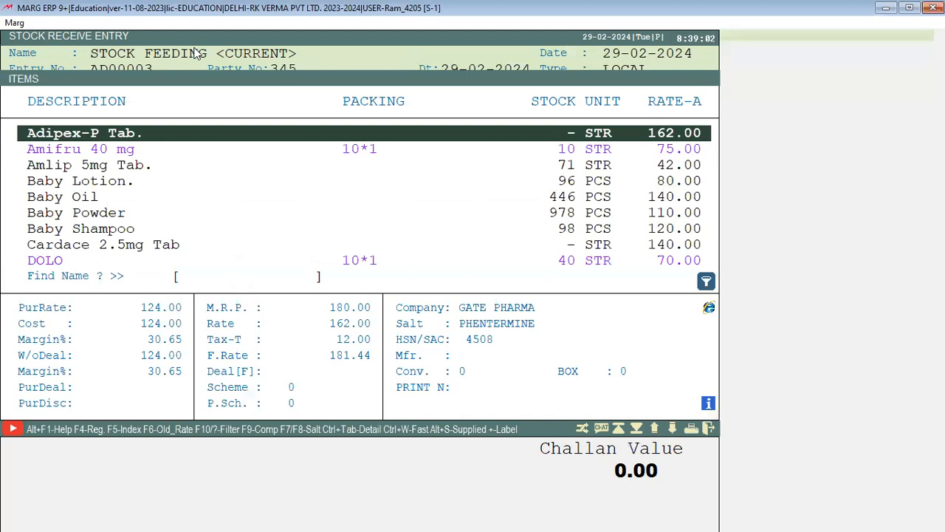
Add Mucaine syrup to the entry from its blank batch, keeping the 110.00 MRP and no scheme.
key("Down")
key("Down")
key("Down")
type("M")
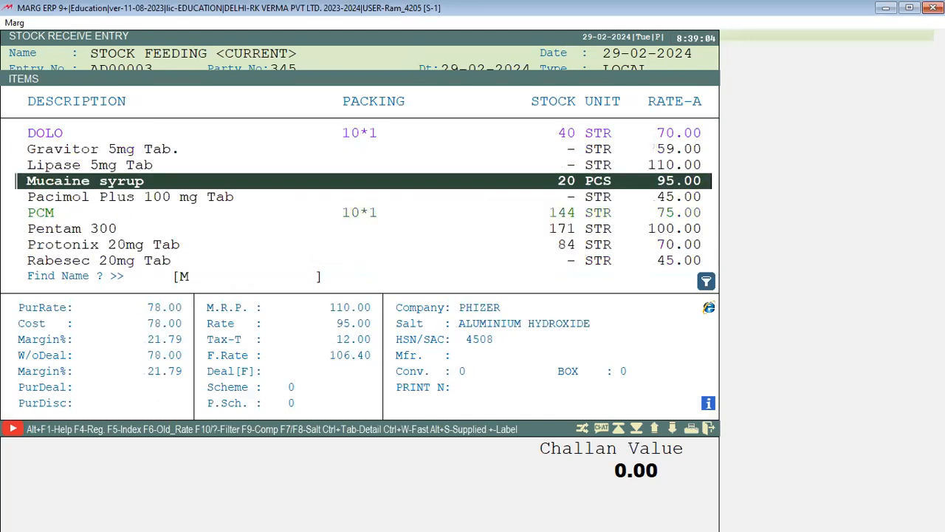
key("Return")
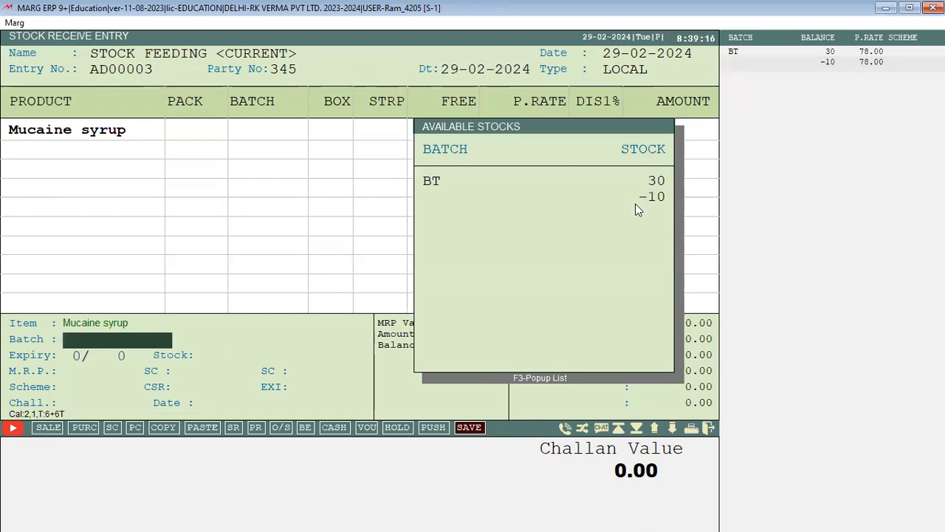
key("Return")
key("Up")
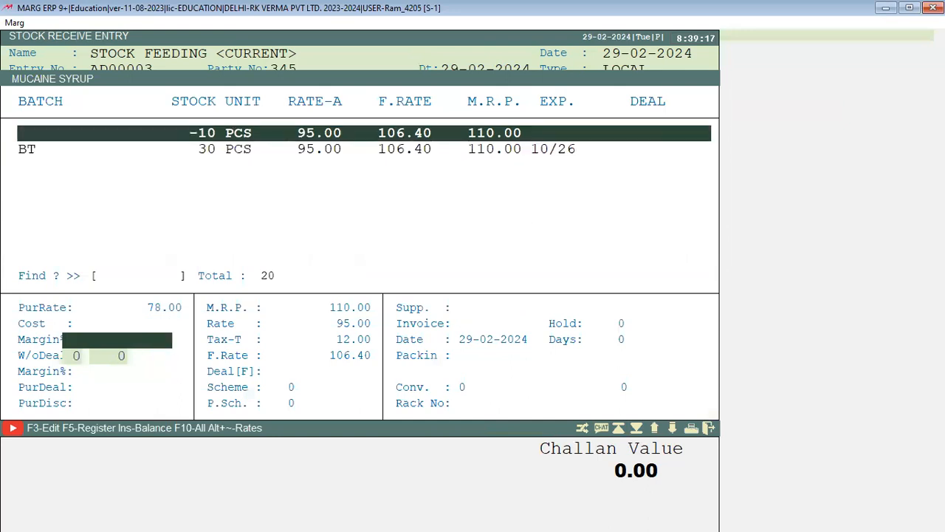
key("Return")
key("Return")
key("Return")
key("Return")
key("Return")
key("Return")
key("Return")
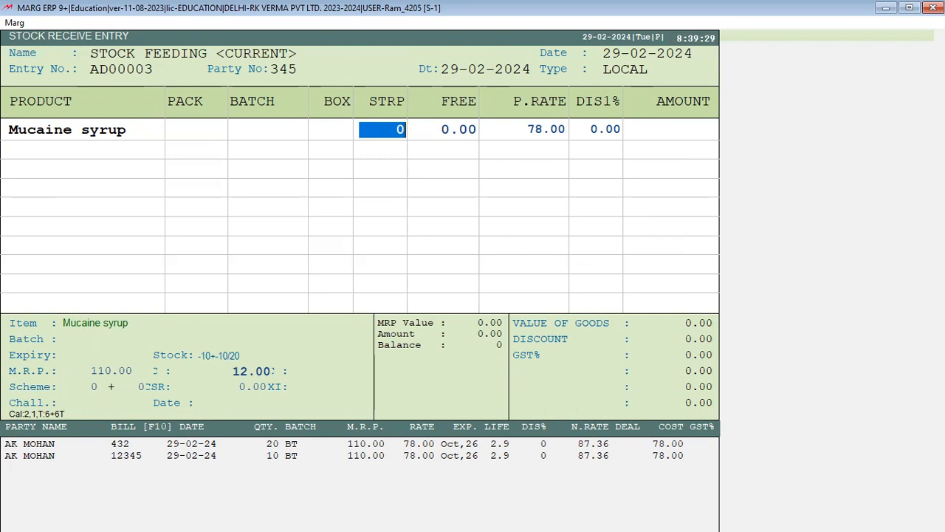
Set the Mucaine syrup receive quantity to 20, keeping the 78.00 purchase rate and 95.00 Rate-A.
type("10")
key("Return")
key("Return")
key("Return")
key("Return")
key("Return")
key("Return")
key("Return")
key("Return")
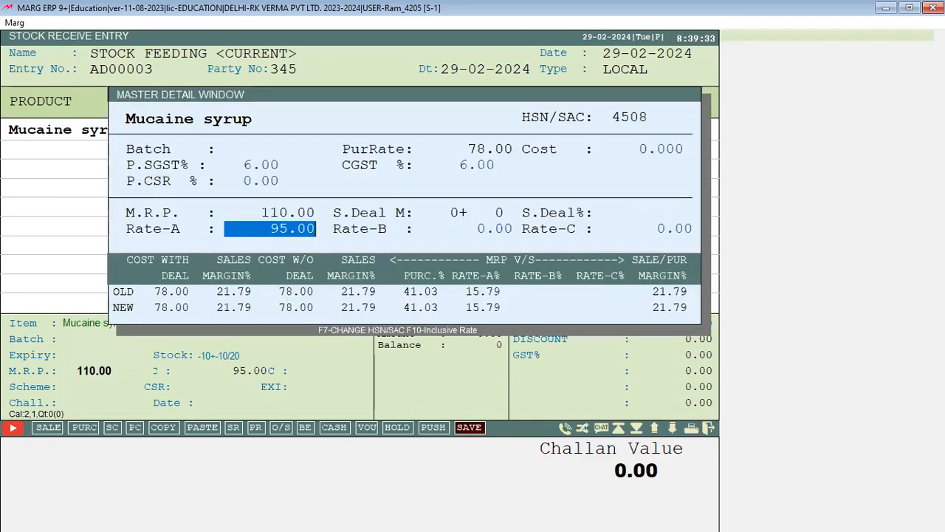
key("Return")
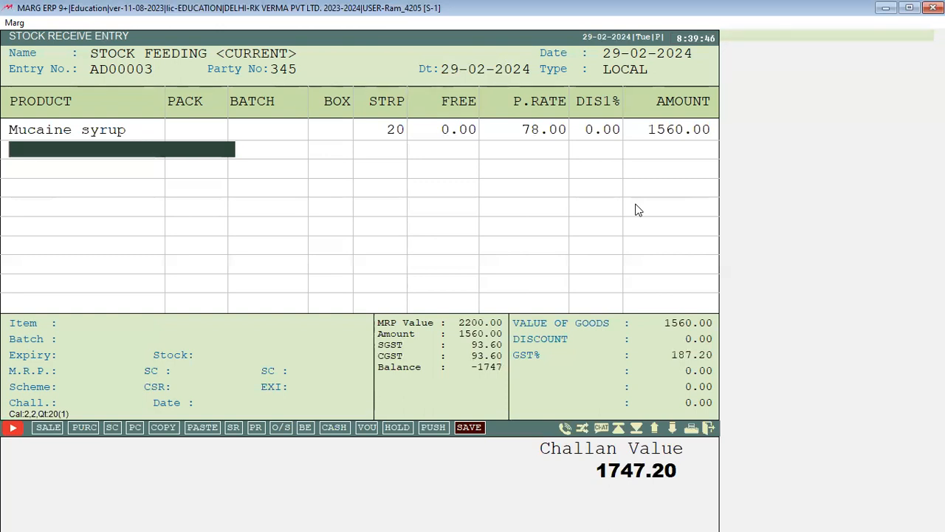
Reopen the Mucaine syrup line and change its batch to BT, keeping the Oct 2026 expiry and 110.00 MRP.
key("Escape")
key("Up")
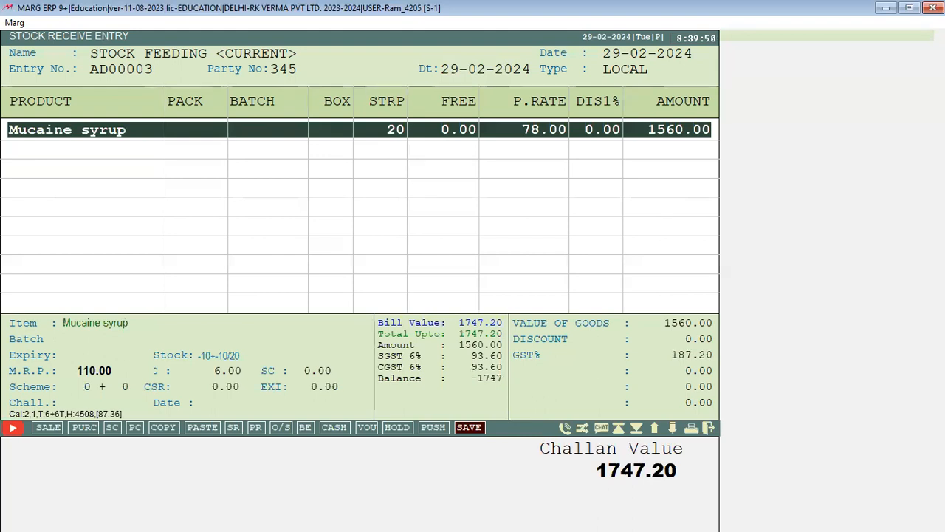
key("Return")
key("Return")
key("Return")
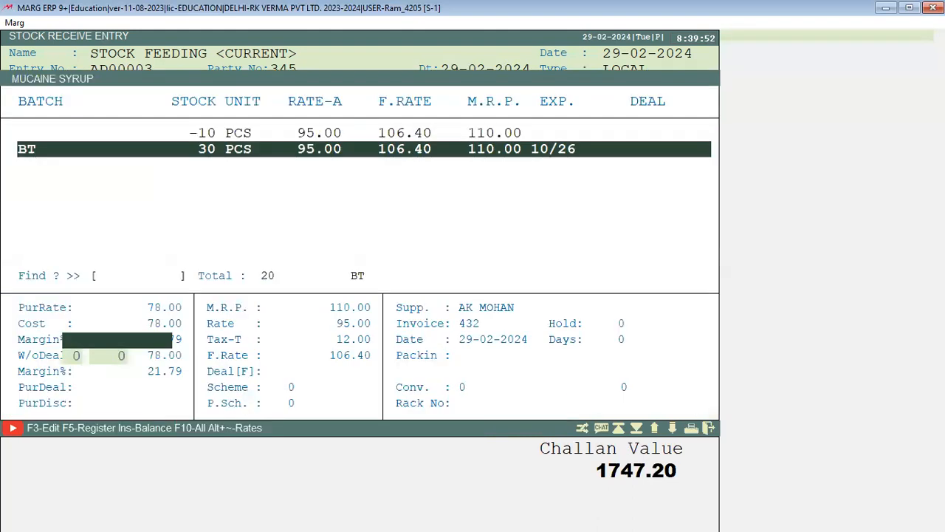
key("Return")
key("Return")
key("Return")
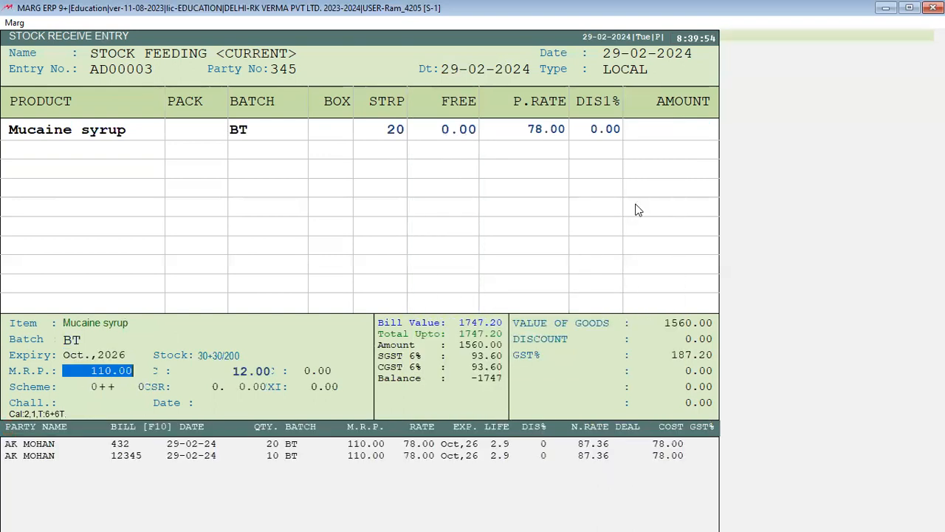
key("Return")
key("Return")
key("Return")
key("Return")
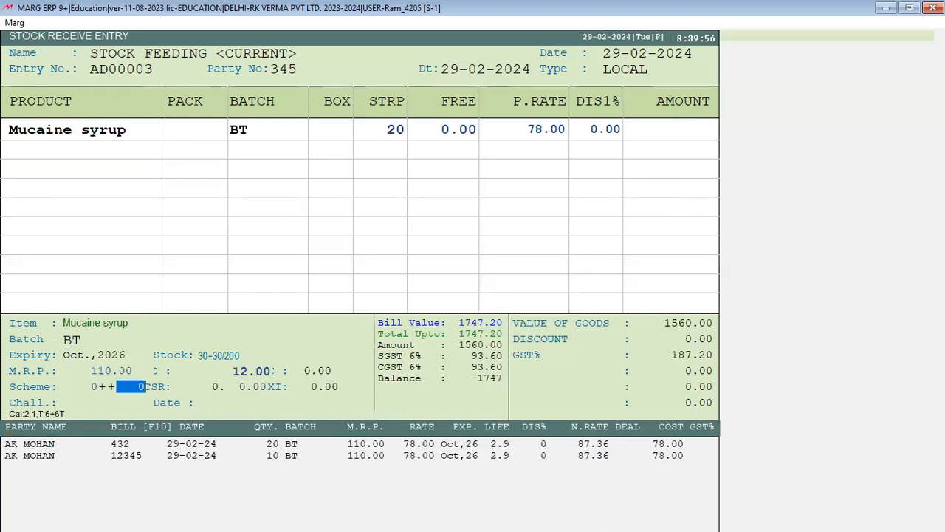
key("Return")
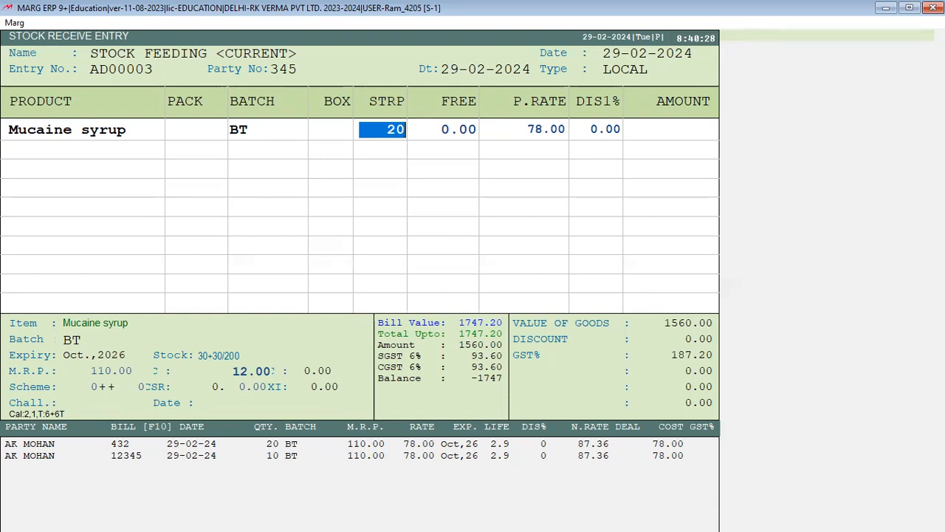
Change the Mucaine syrup receive quantity to 10 and accept the 78.00 cost and 95.00 Rate-A in the master details.
type("10")
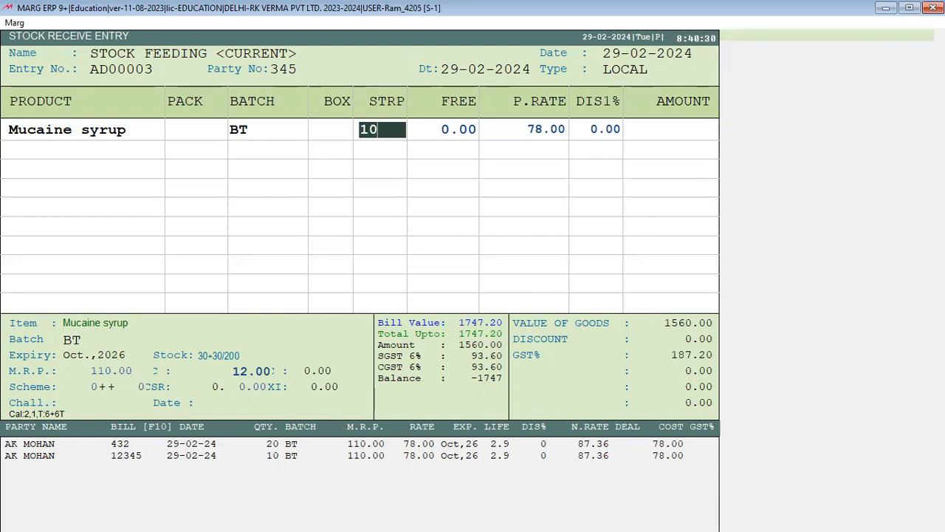
key("Return")
key("Return")
key("Return")
key("Return")
key("Return")
key("Return")
key("Return")
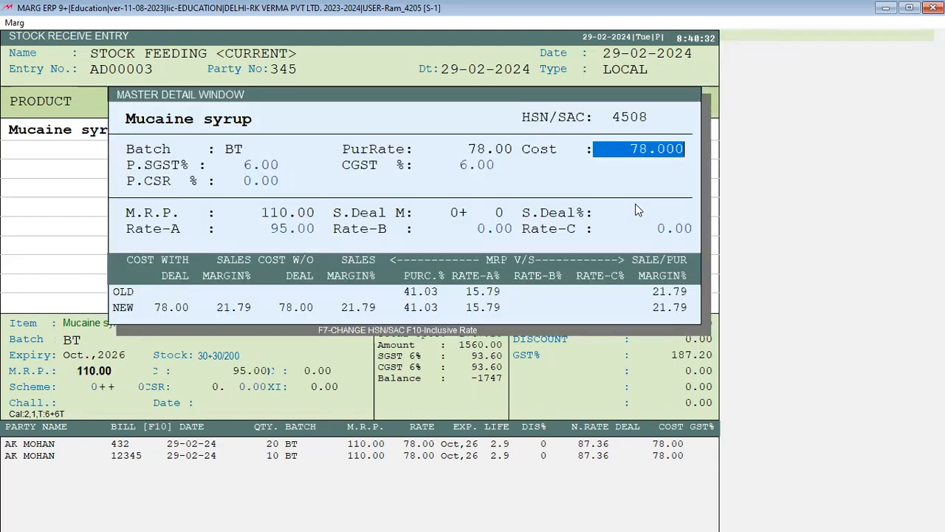
key("Return")
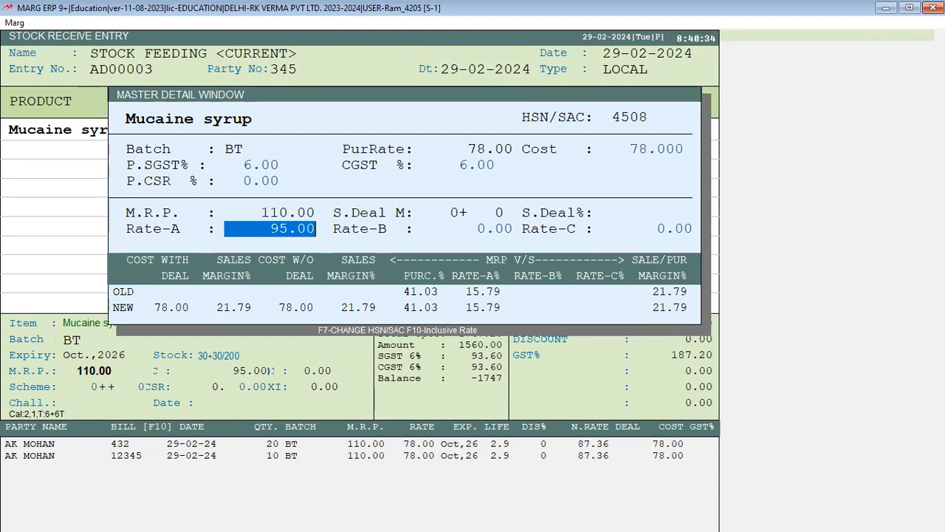
key("Return")
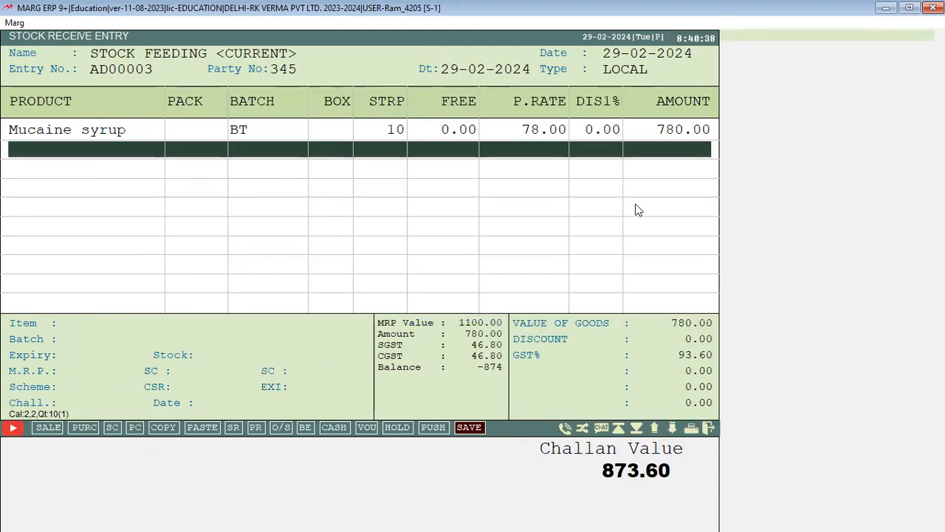
Accept the totals, save the stock receive entry and return to the main screen, dismissing the server alert.
key("Escape")
key("Return")
key("Return")
key("Return")
key("Return")
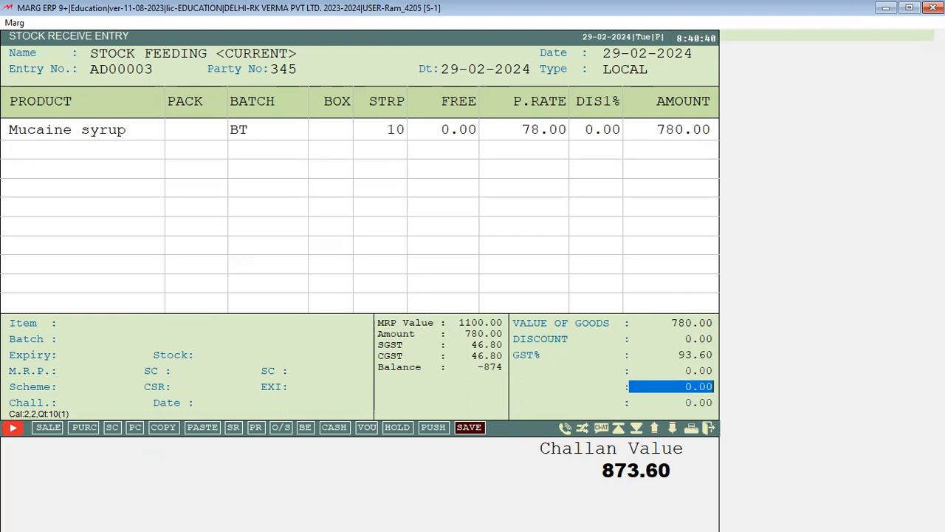
key("Return")
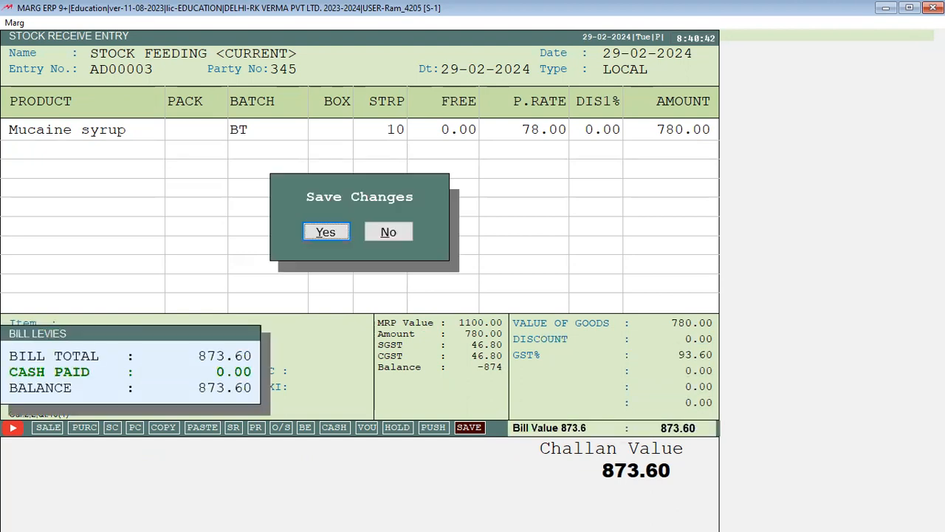
key("Return")
key("Return")
key("Return")
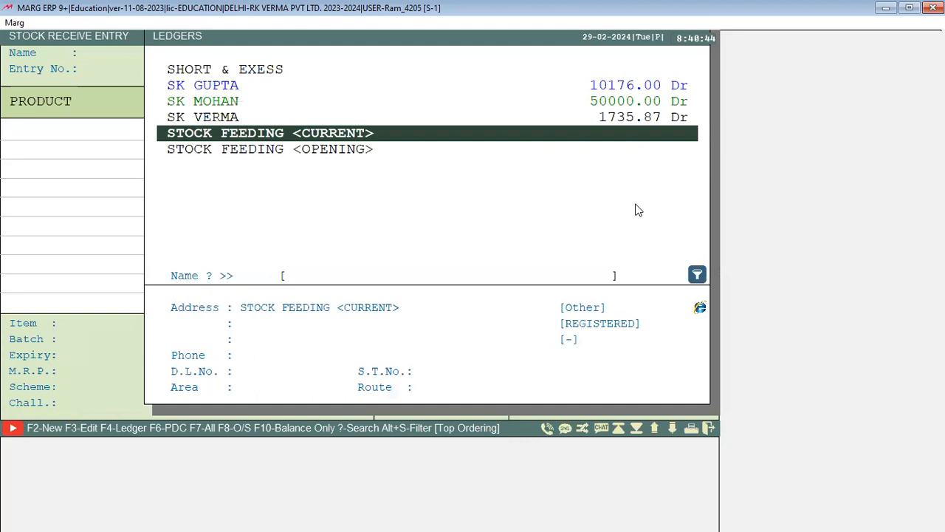
key("Escape")
key("Escape")
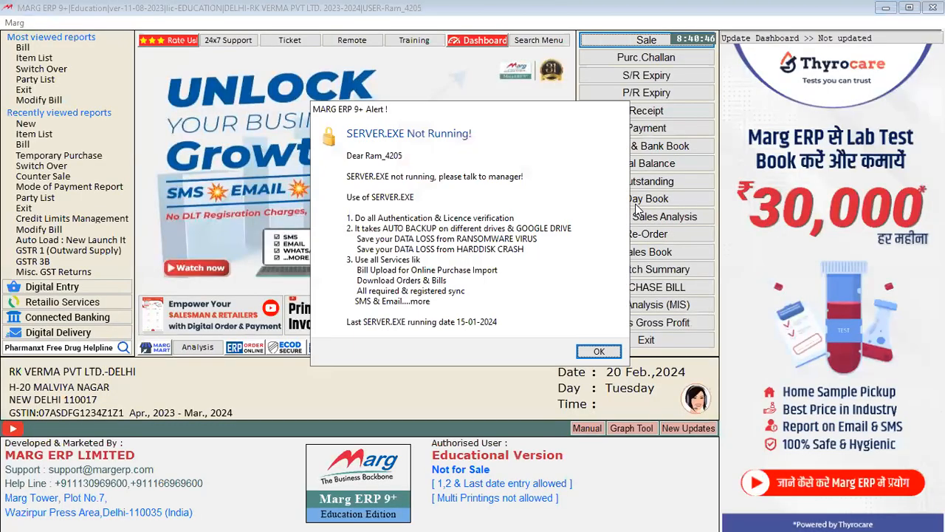
key("Escape")
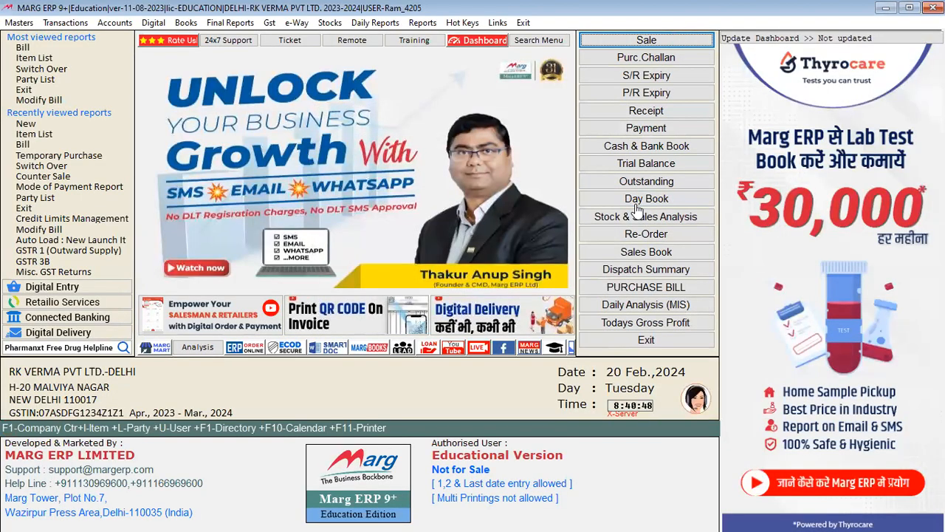
Check the Mucaine syrup batch details in the item list, comparing the stock of the blank batch and batch BT.
left_click(637, 211)
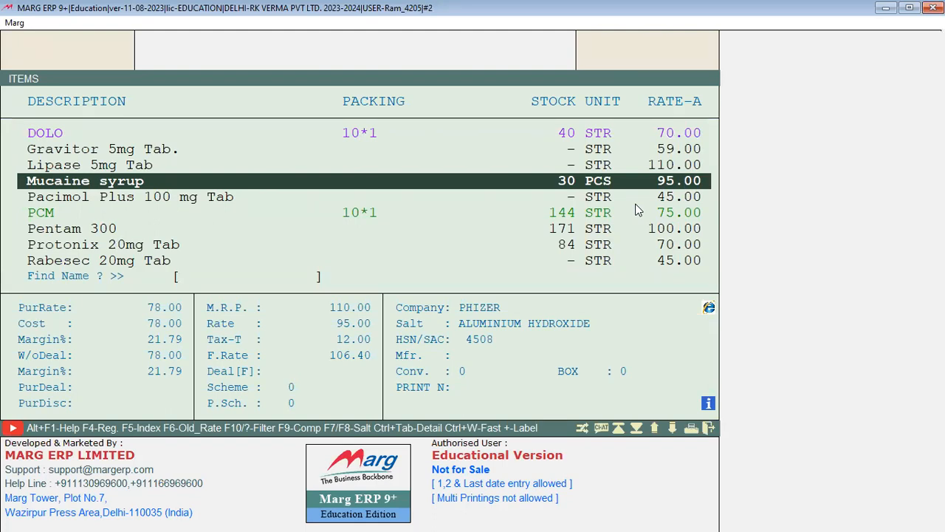
key("Return")
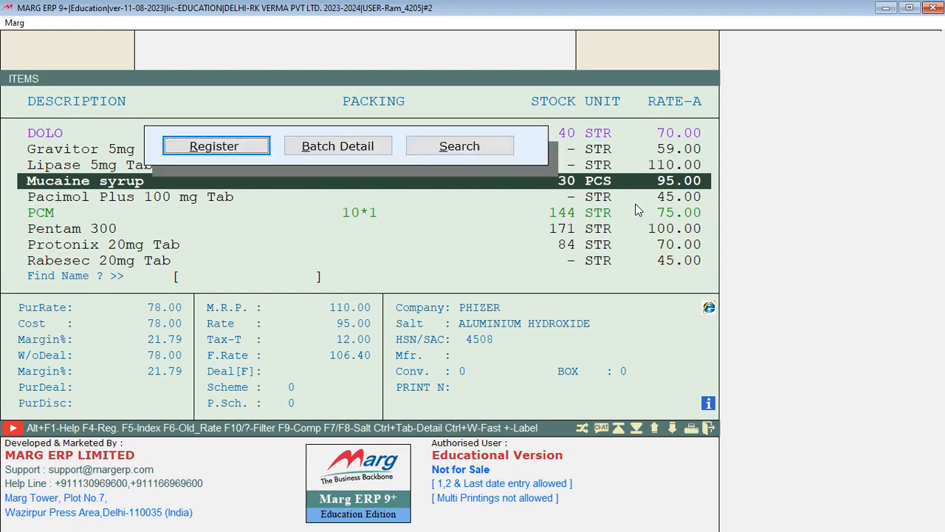
key("Right")
key("Return")
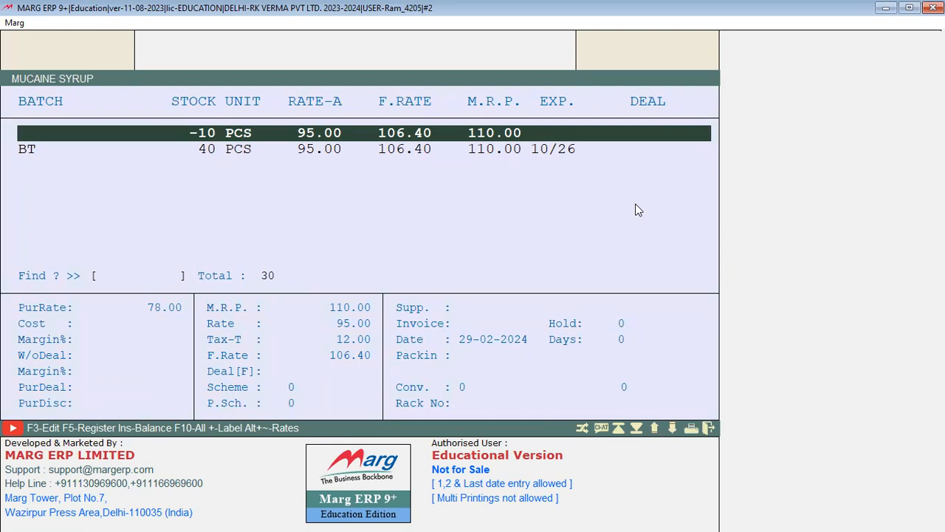
key("Down")
key("Up")
key("Down")
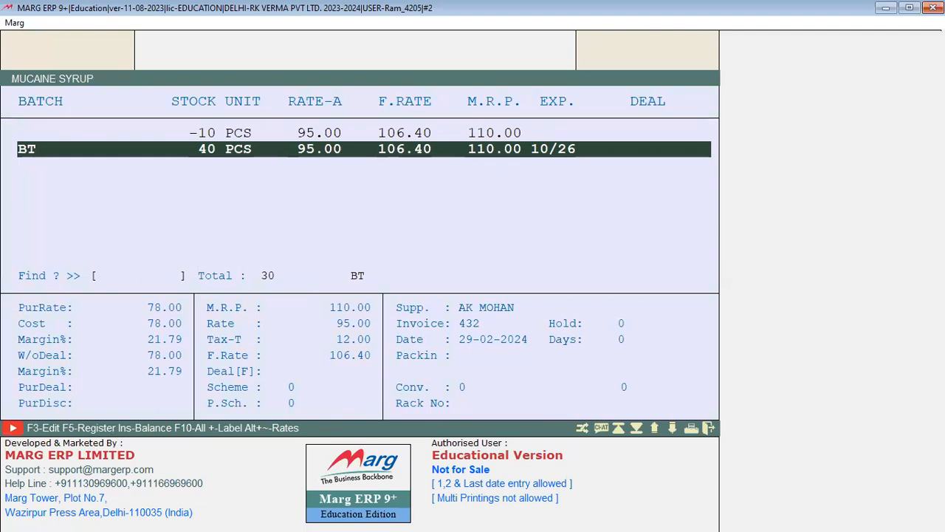
key("Up")
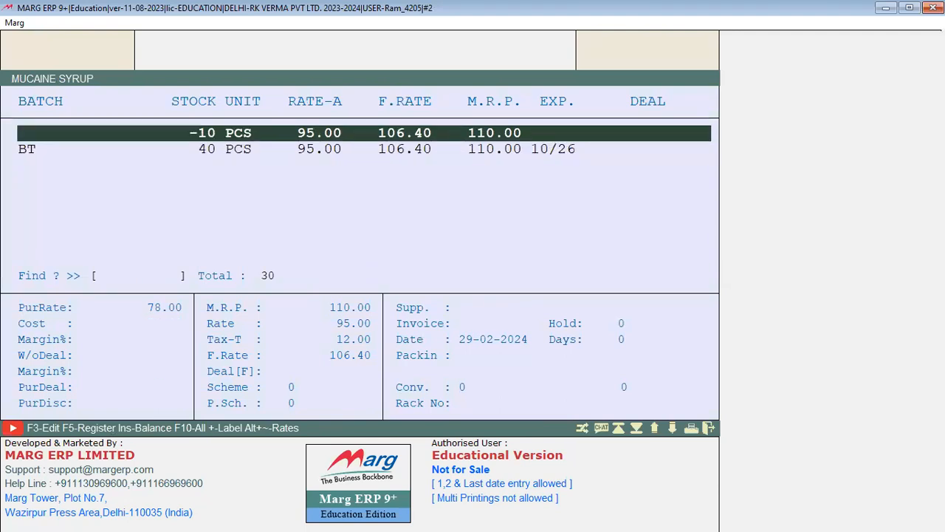
Open Mucaine syrup's stock ledger from 01-04-2023 to 29-02-2024 and view the M/s Gagan Medicos cash sale bill.
key("Escape")
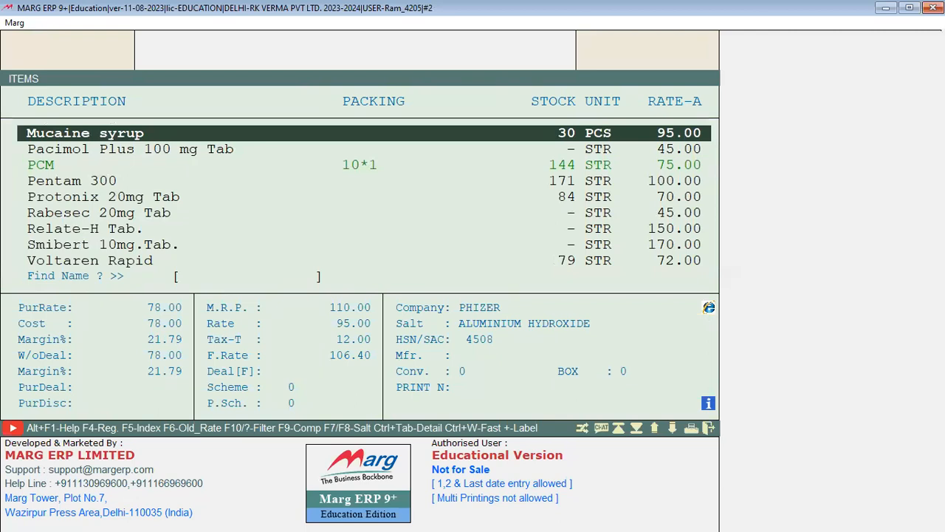
key("F4")
key("Return")
key("Return")
key("Return")
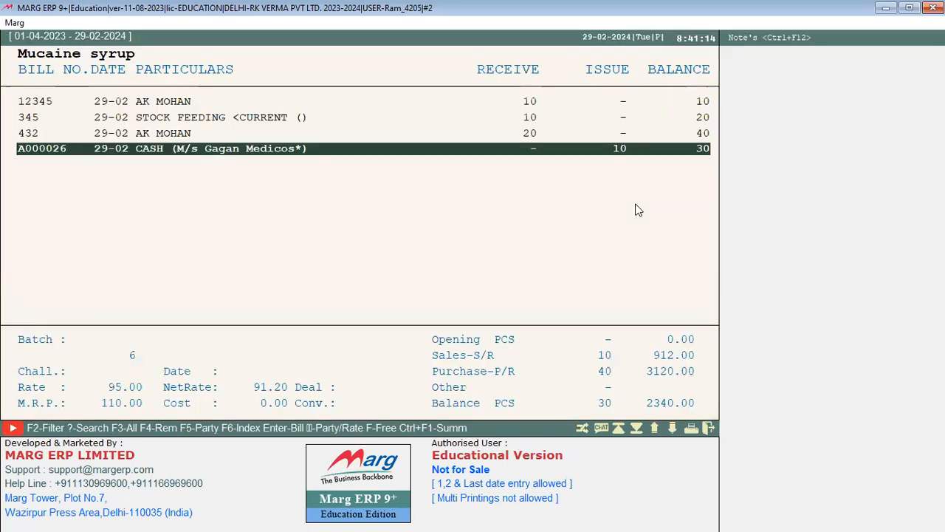
key("Return")
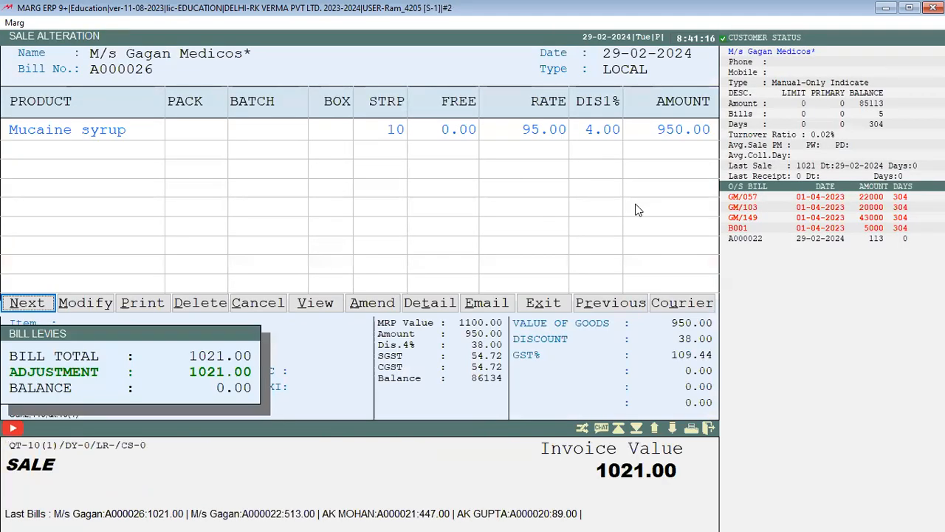
key("Escape")
Open the STOCK FEEDING <CURRENT> stock receive entry from the Mucaine syrup ledger for modification.
key("Up")
key("Up")
key("Up")
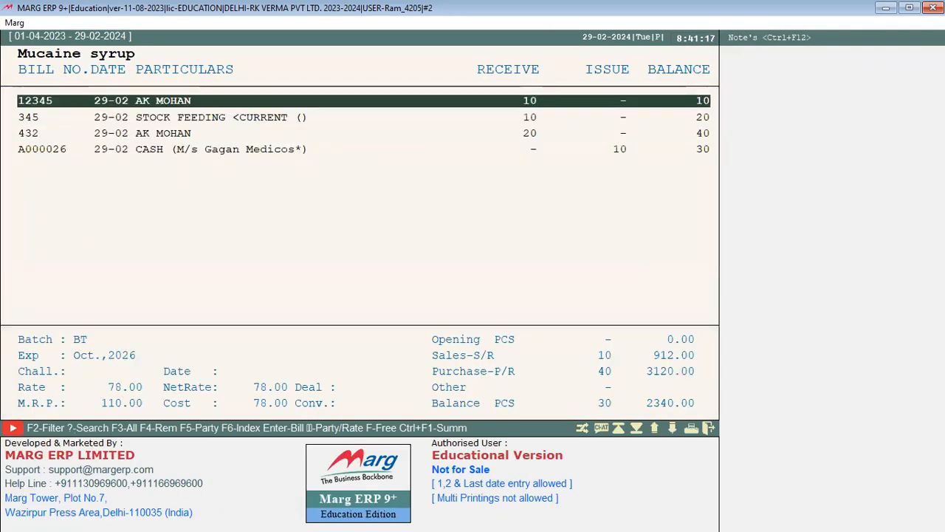
key("Down")
key("Return")
key("Right")
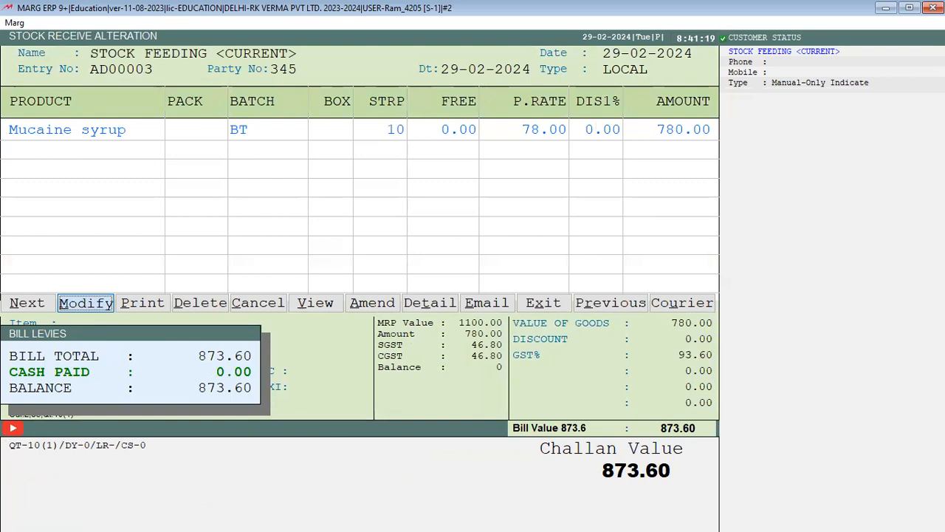
key("Return")
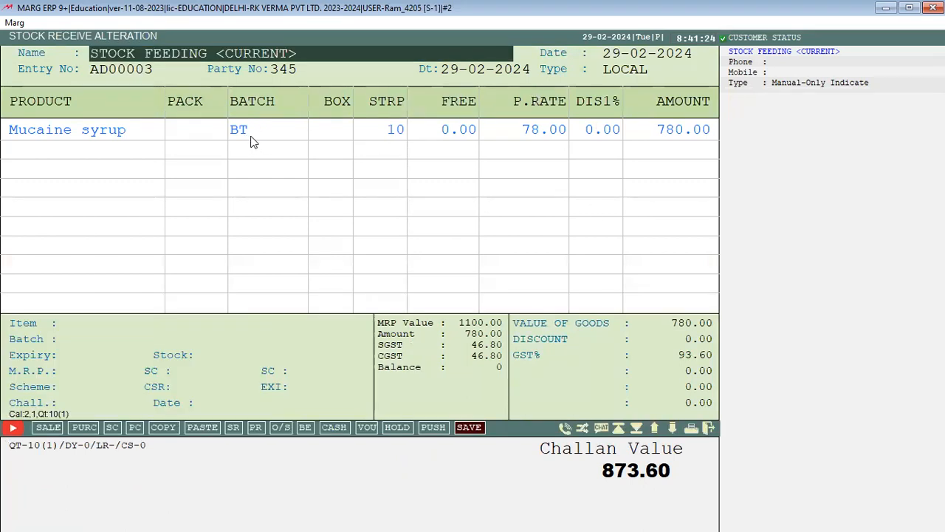
Reopen the Mucaine syrup line of the receive entry and replace batch BT with the existing blank batch.
key("Return")
key("Return")
key("Return")
key("Escape")
key("Return")
key("Return")
key("Return")
key("Return")
key("Return")
key("Return")
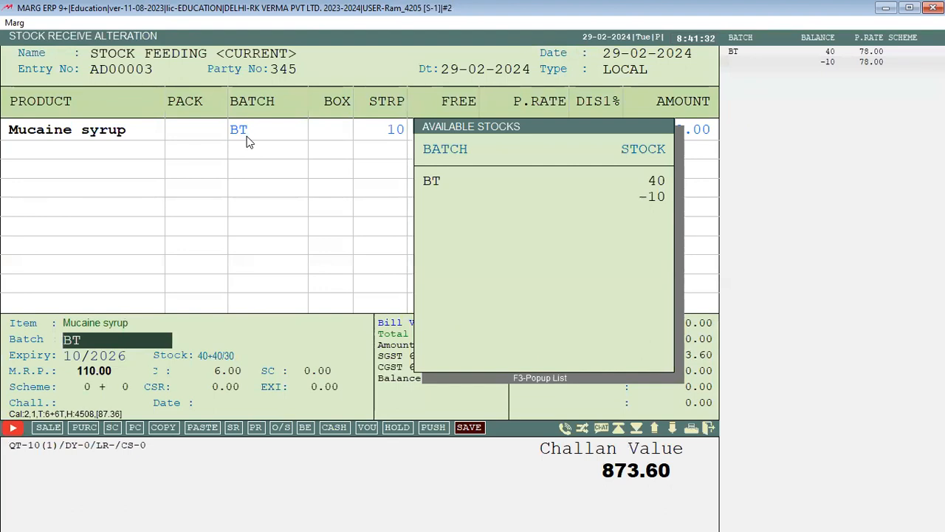
key("ctrl+a")
key("BackSpace")
key("Return")
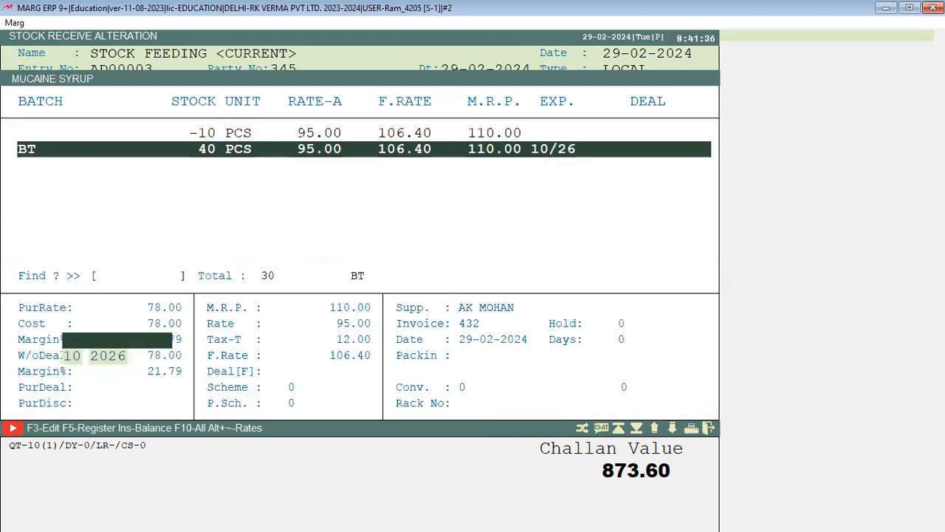
key("Up")
key("Return")
key("Return")
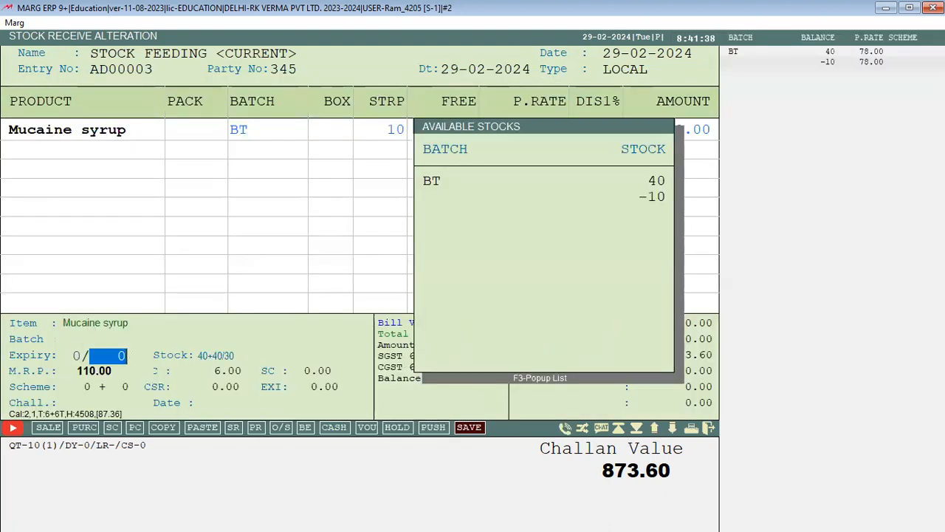
Leave the expiry empty and accept the quantity of 10, purchase rate 78.00, MRP 110.00 and master details for Mucaine syrup.
key("Return")
key("Return")
key("Return")
key("Return")
key("Return")
key("Return")
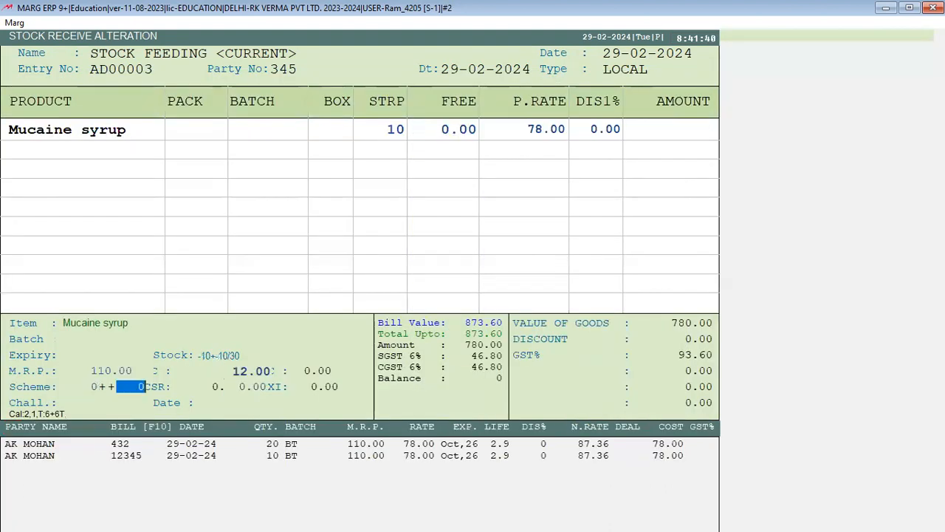
key("Return")
key("Return")
key("Return")
key("Return")
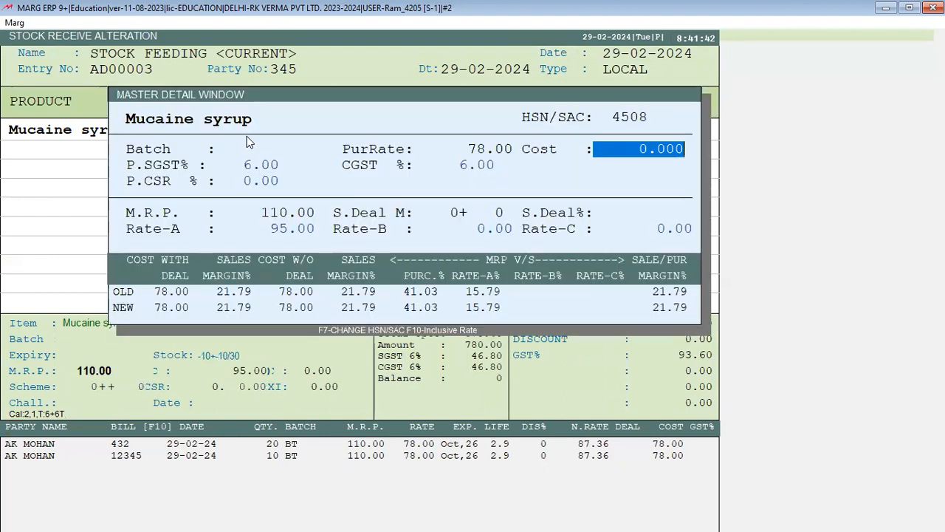
key("Return")
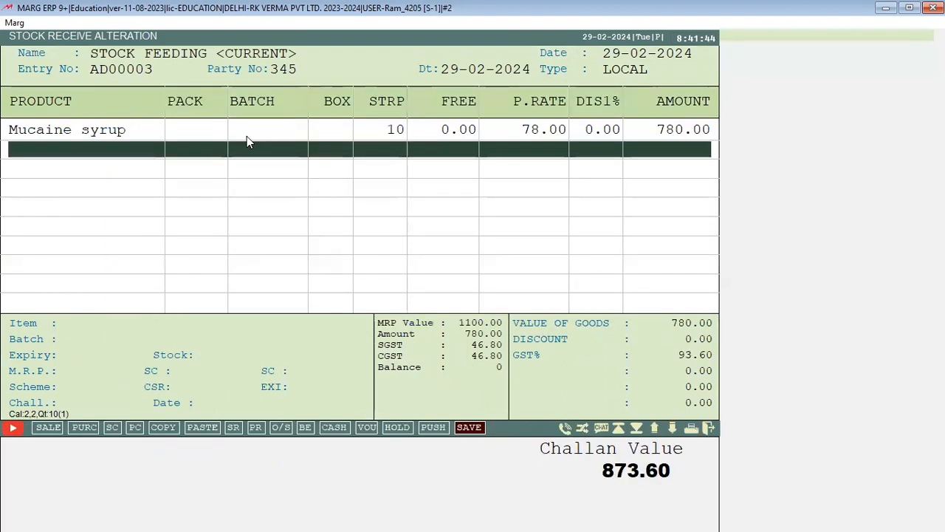
Accept the bill totals and save the modified stock receive entry, returning to the Mucaine syrup ledger.
key("Return")
key("Return")
key("Return")
key("Return")
key("Return")
key("Return")
key("Return")
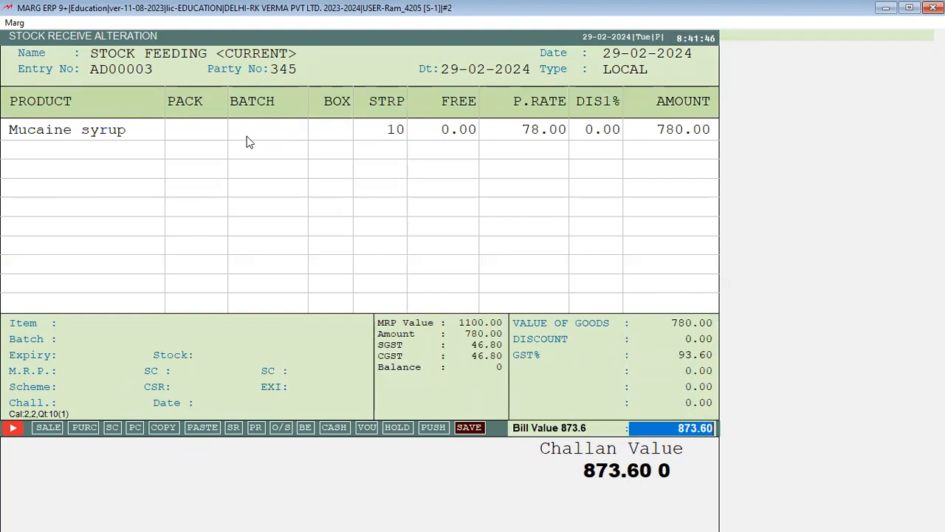
key("Return")
key("Return")
key("Return")
key("Return")
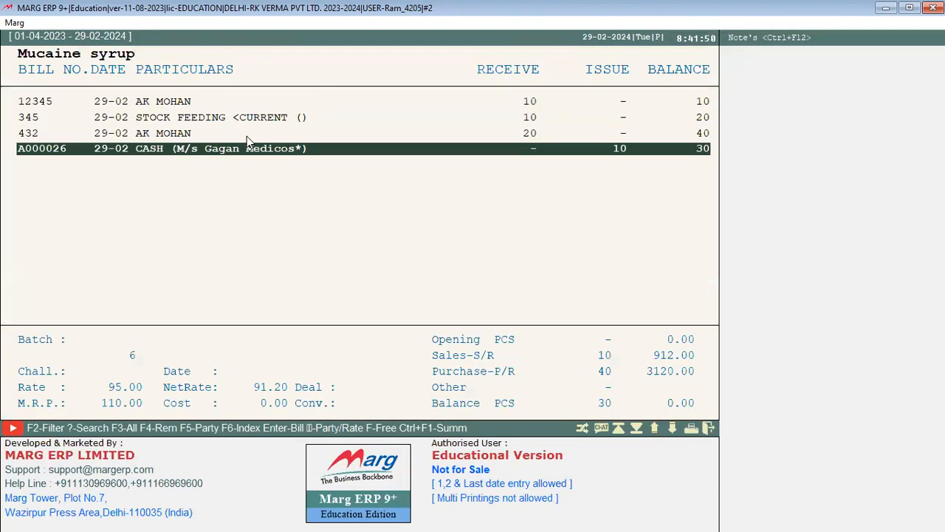
Reload the item list, check Mucaine syrup's stock register and batch-wise stock, and return to the main screen.
key("Escape")
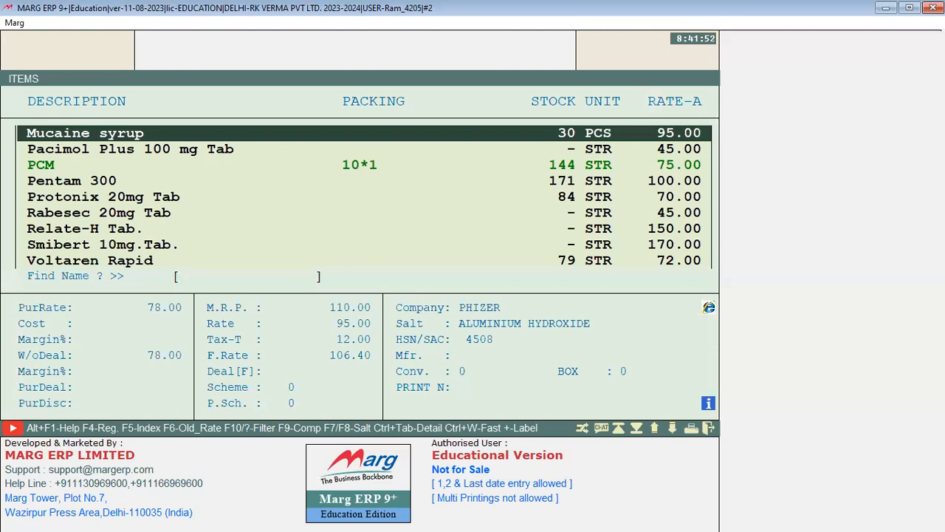
key("Escape")
key("Escape")
key("alt+n")
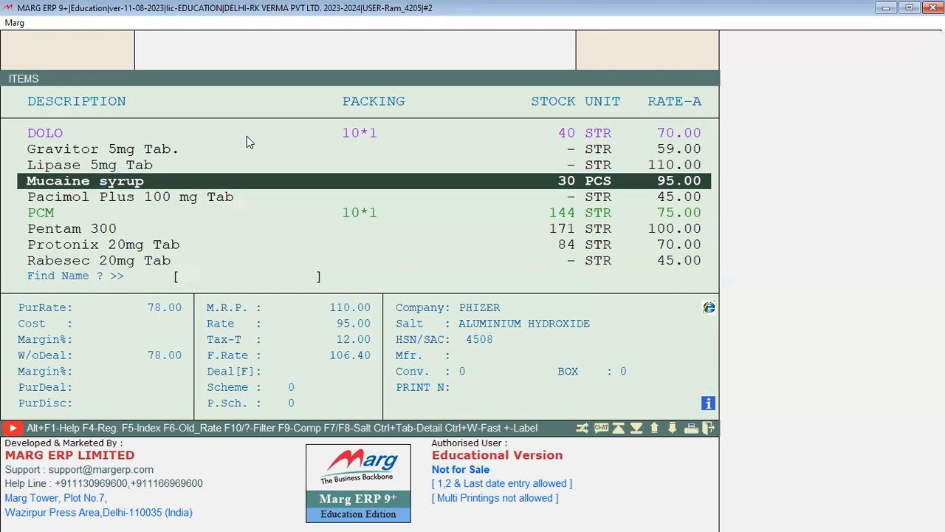
key("F4")
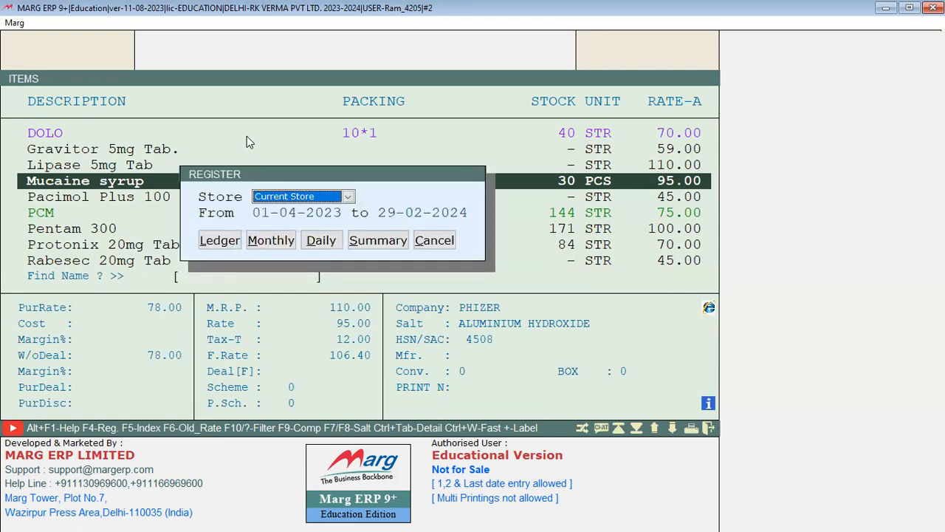
key("Return")
key("Escape")
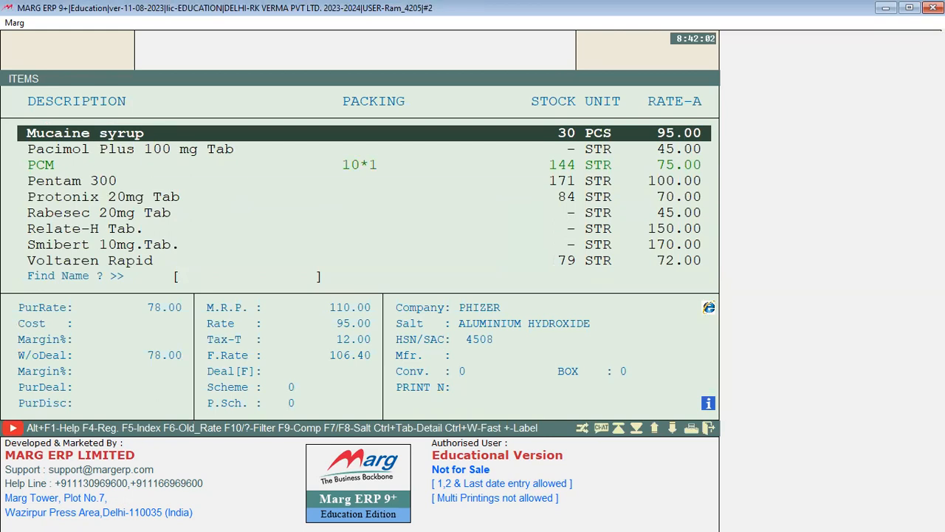
key("Return")
key("Right")
key("Return")
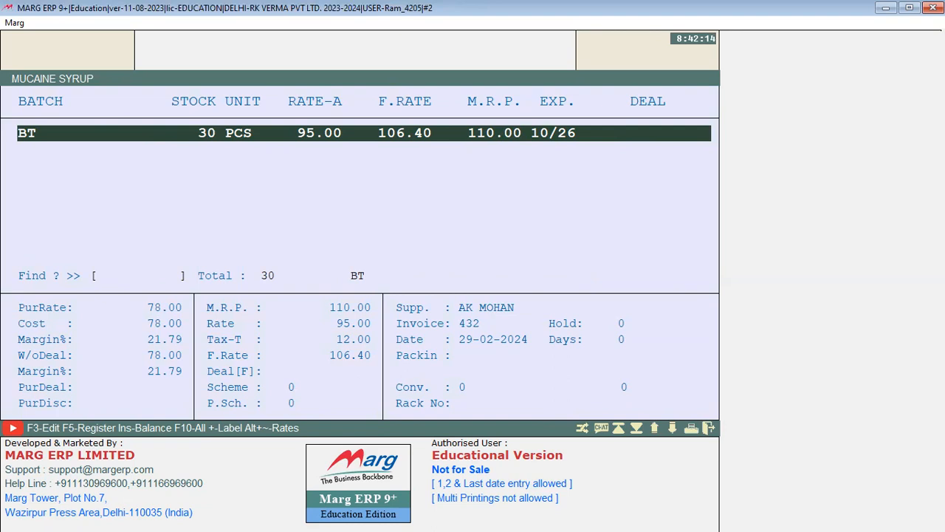
key("Escape")
key("Escape")
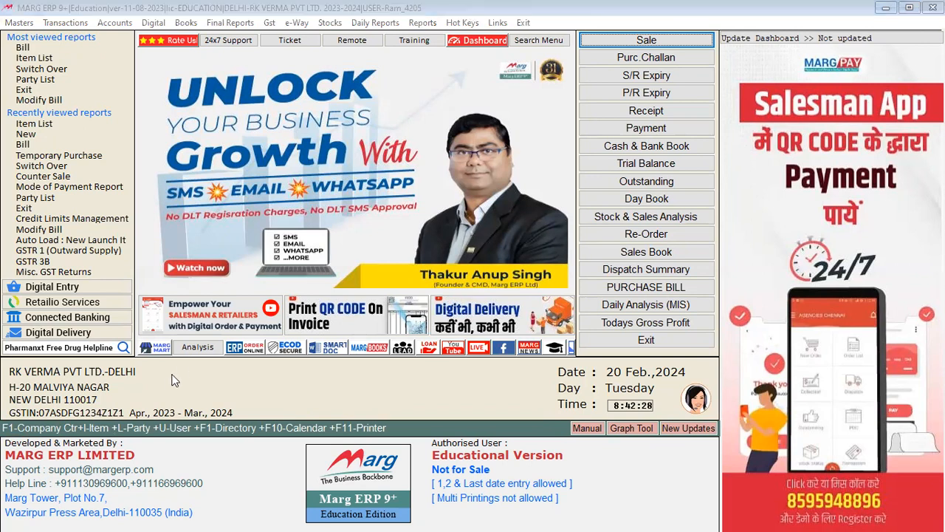
Reopen the item list and examine the stock of the items from Mucaine syrup to the end of the list.
left_click(19, 23)
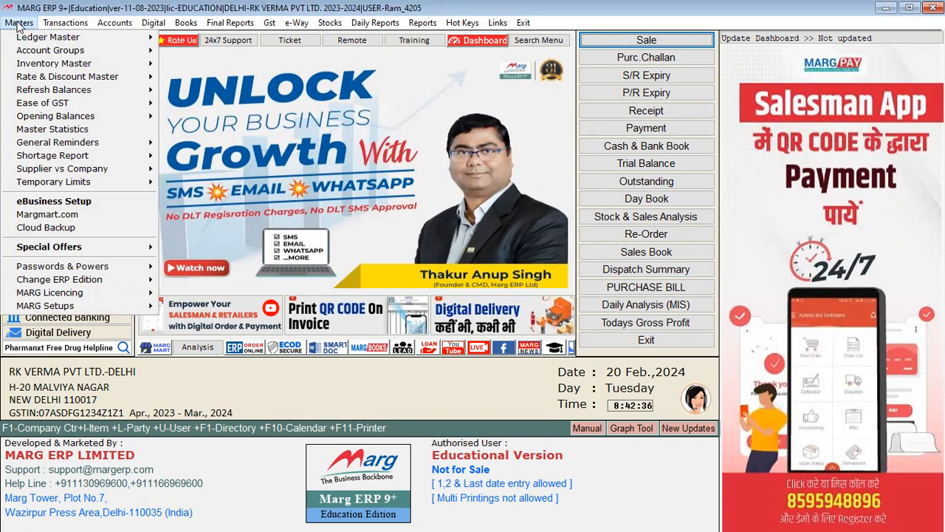
left_click(158, 394)
key("ctrl+i")
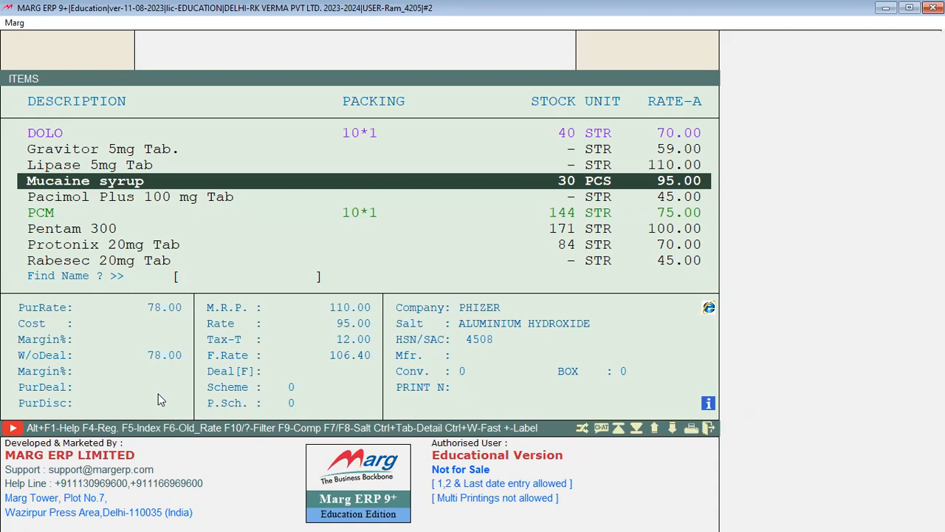
key("Down")
key("Up")
key("Up")
key("Up")
key("Down")
key("Down")
key("Down")
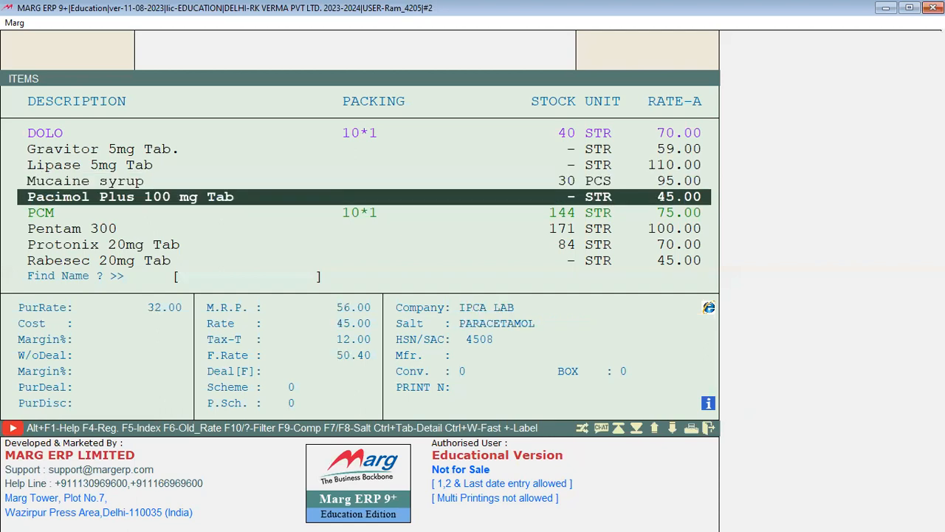
key("Down")
key("Down")
key("Down")
key("Down")
key("Down")
key("Down")
key("Down")
key("Down")
key("Down")
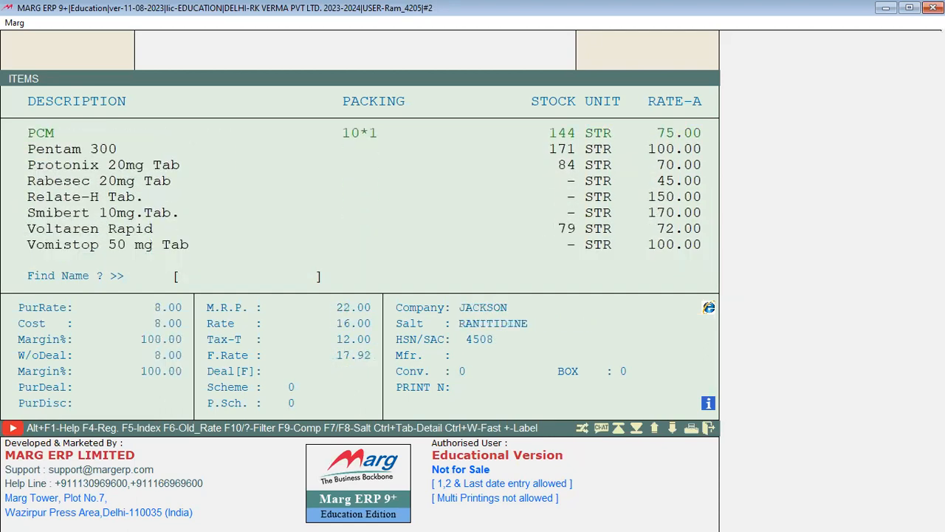
key("Up")
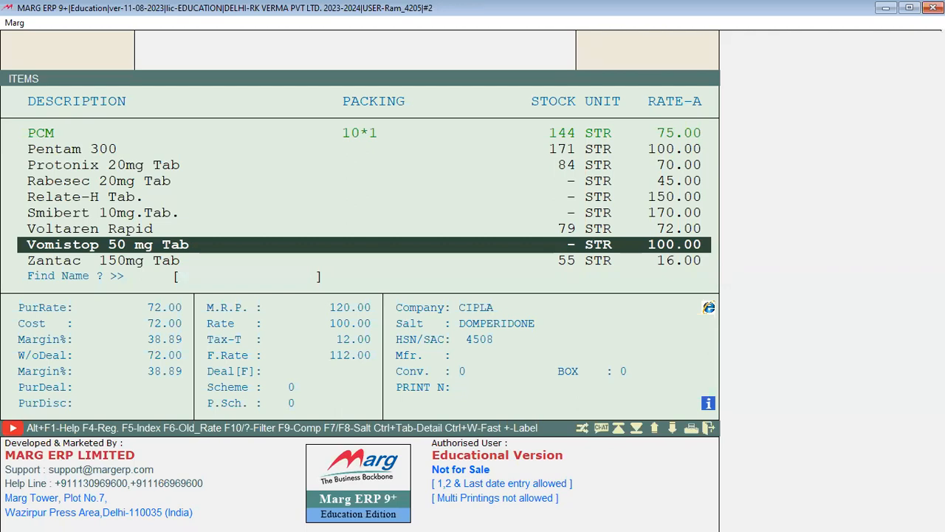
key("Up")
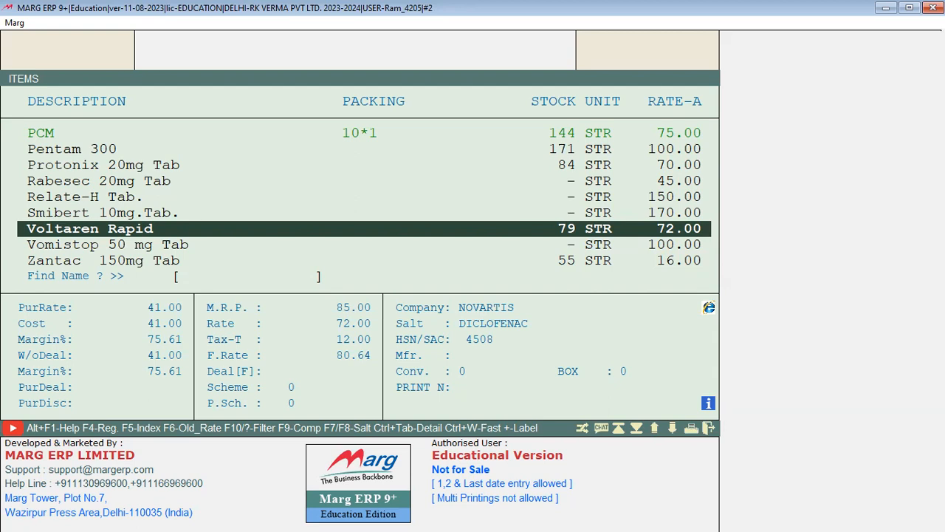
key("Escape")
key("Escape")
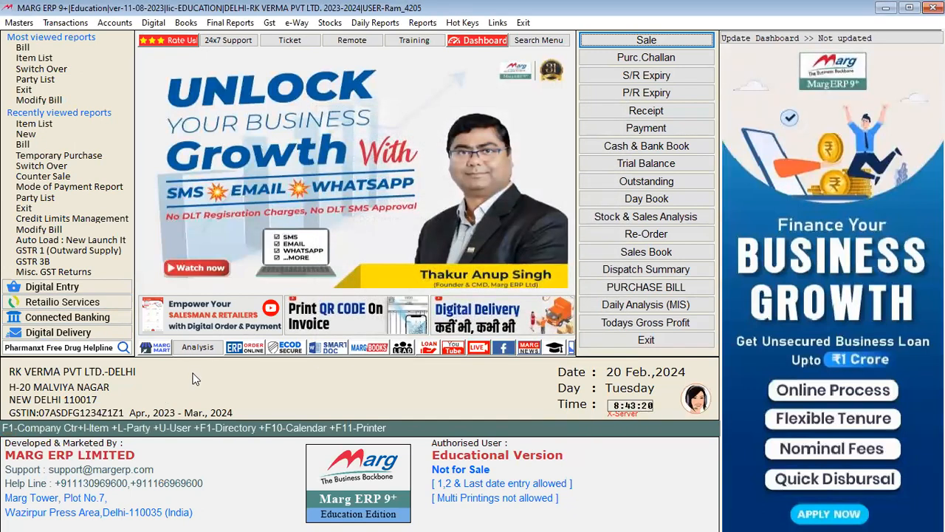
Start a new stock receive entry under the STOCK FEEDING <CURRENT> ledger, dated 29-02-2024.
left_click(66, 22)
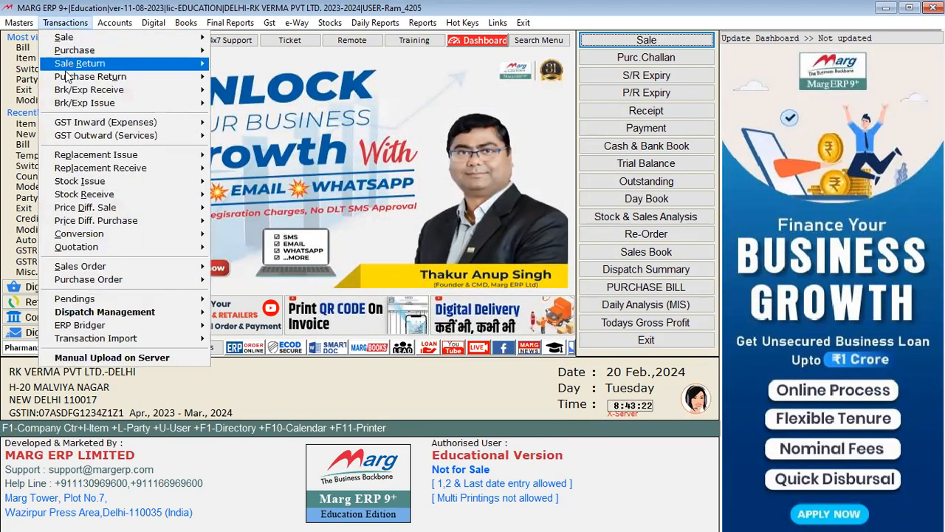
mouse_move(110, 194)
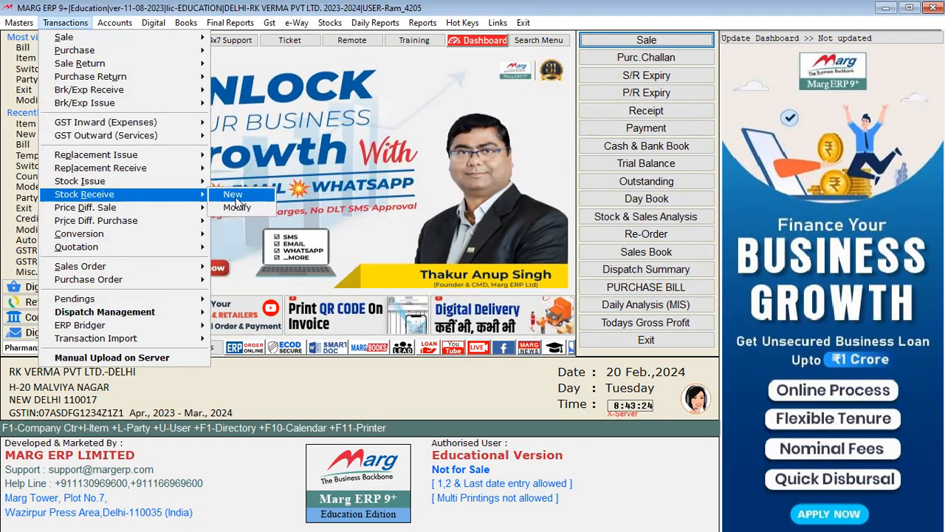
left_click(237, 201)
key("Return")
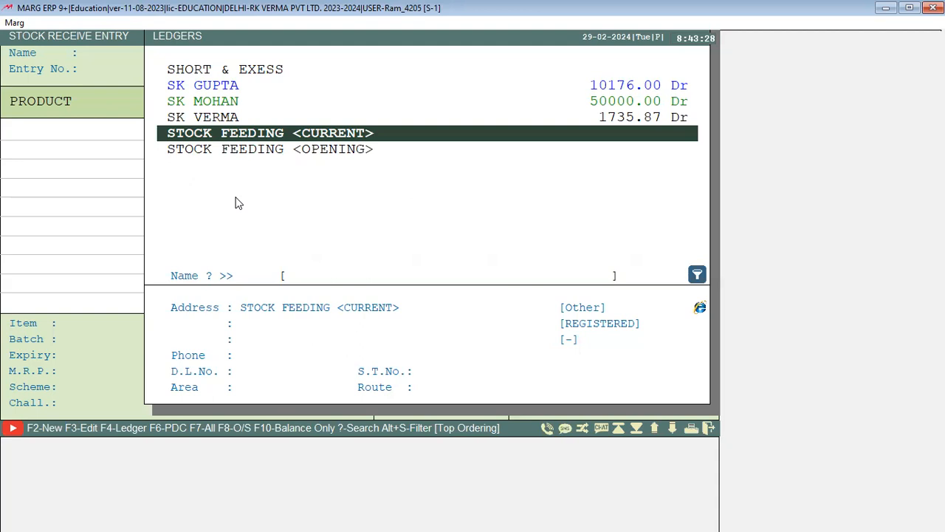
key("Return")
key("Return")
key("Return")
key("Return")
key("Escape")
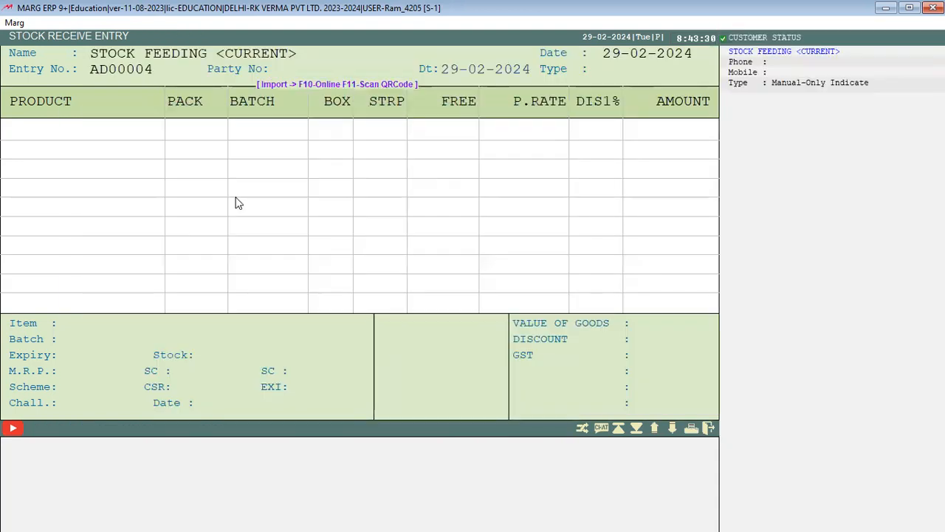
Set the entry's party number to 65, accept the remaining header details and bring up the item selection list.
type("65")
key("Return")
key("Return")
key("Return")
key("Return")
key("Return")
key("Return")
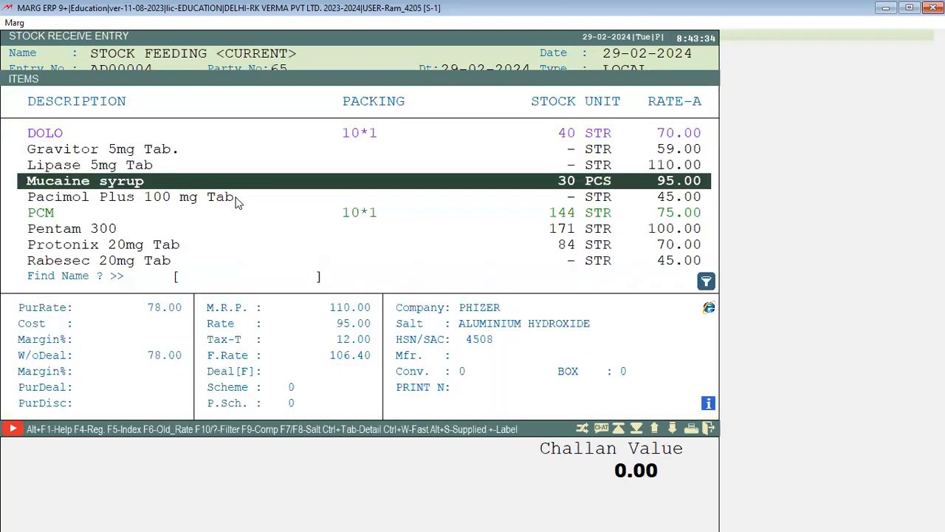
Choose Voltaren Rapid from the item list as the entry's first product.
key("Down")
key("Down")
key("Page_Down")
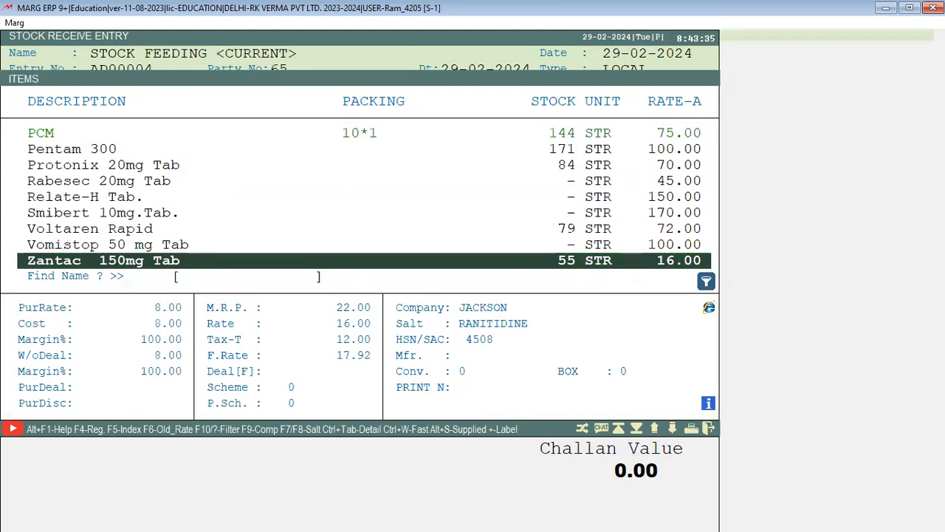
key("Up")
key("Up")
key("Up")
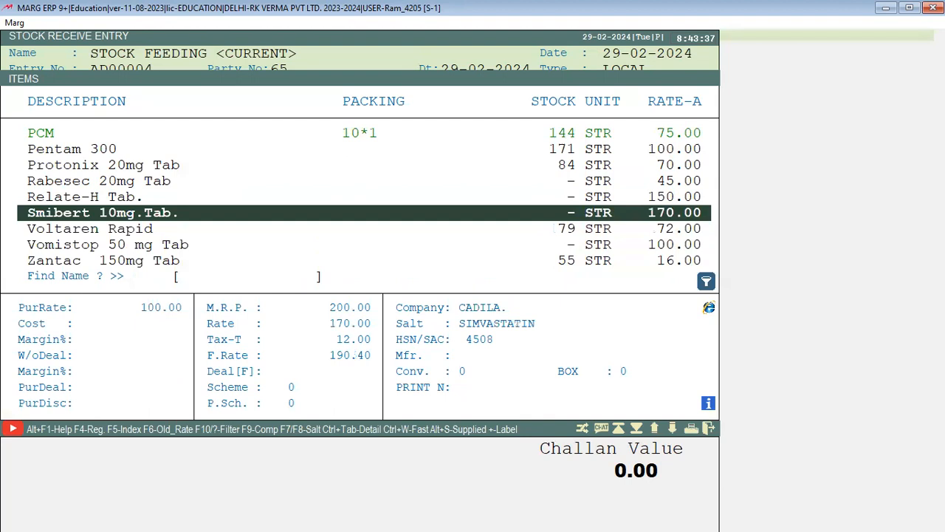
key("Down")
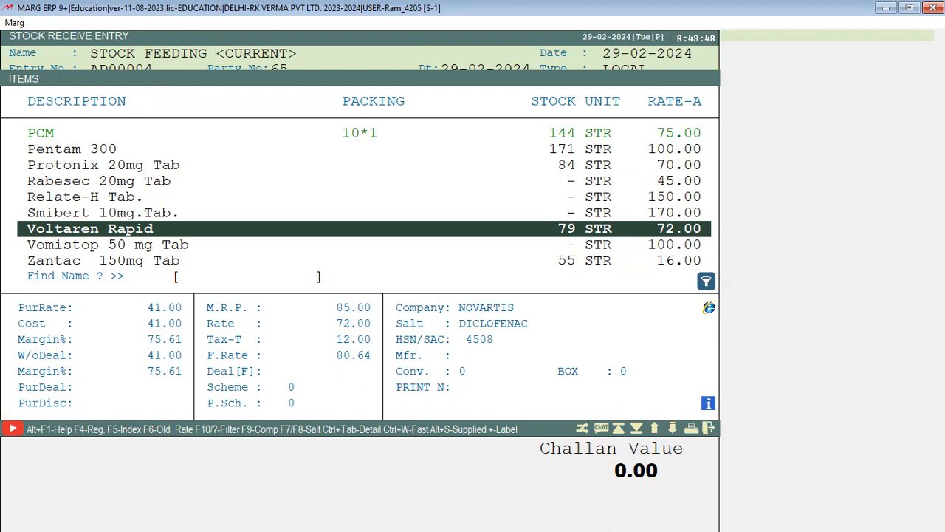
key("Return")
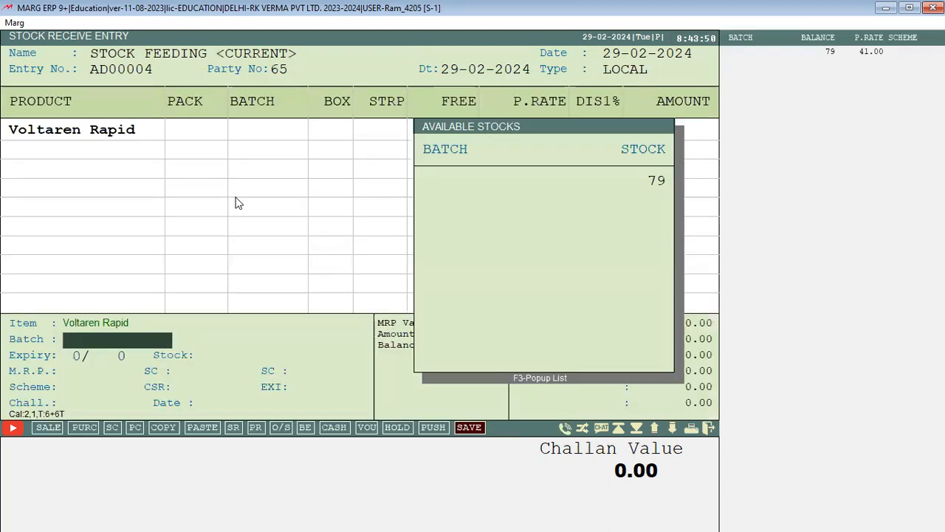
Leave Voltaren Rapid's batch blank, accept its default details and enter 100 strips as its quantity.
key("Return")
key("Return")
key("Return")
key("Return")
key("Return")
key("Return")
key("Return")
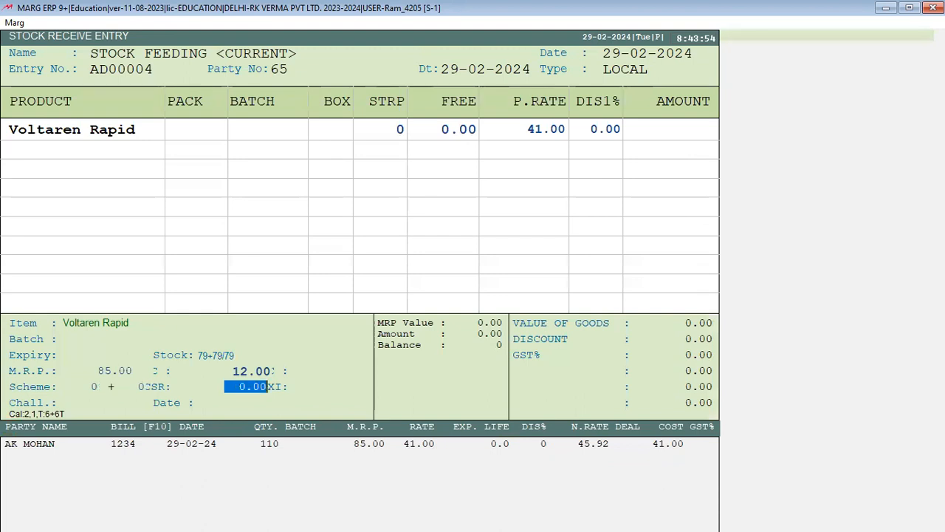
key("Return")
type("100")
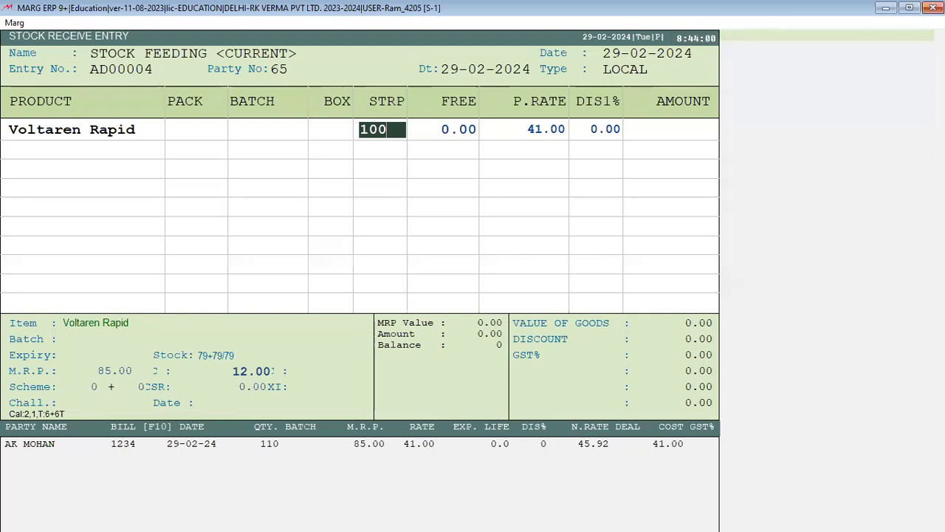
key("Return")
Accept Voltaren Rapid's purchase rate, discount and master details to complete its line.
key("Return")
key("Return")
key("Return")
key("Return")
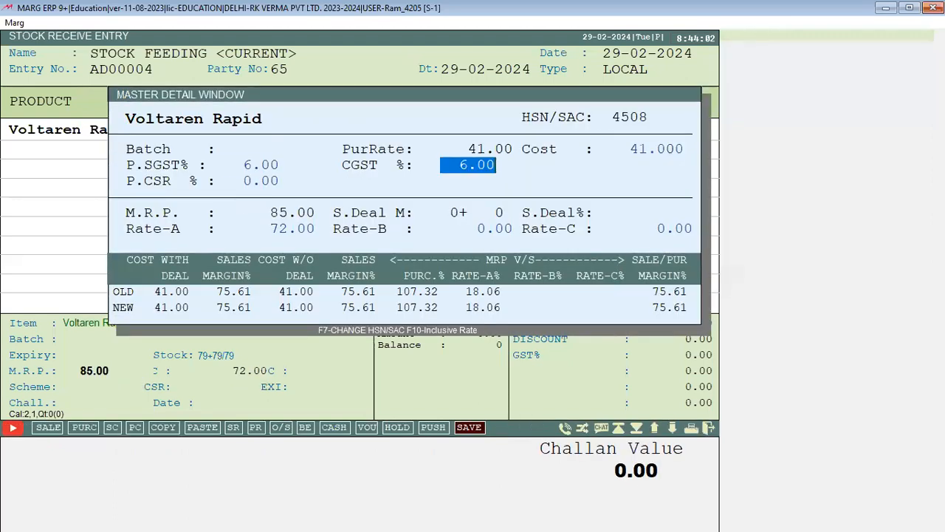
key("Return")
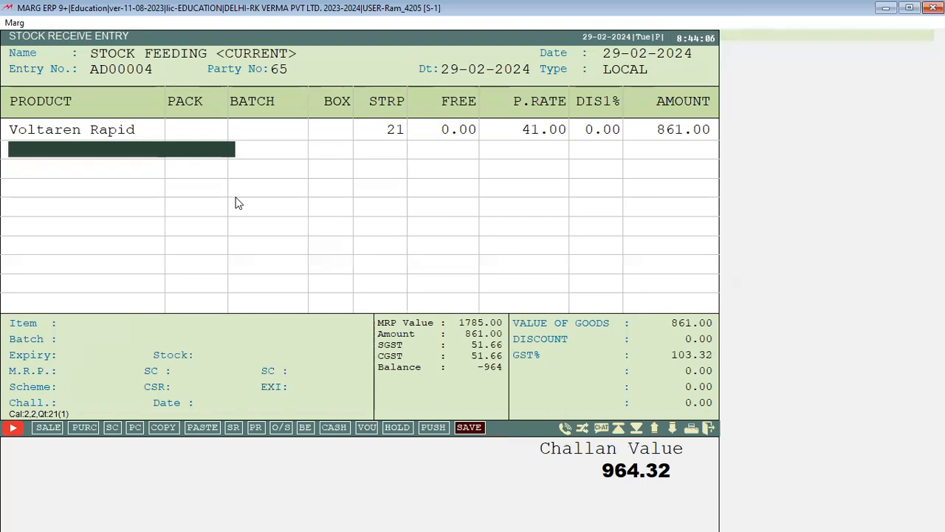
Add Zantac 150mg Tab as the second product, keeping its batch blank and its default details.
key("Return")
key("Down")
key("Down")
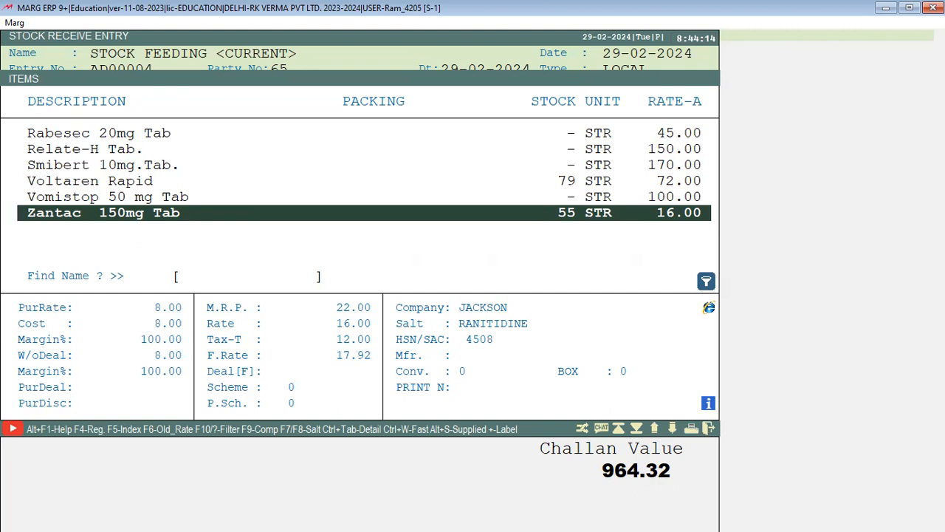
key("Return")
key("Return")
key("Return")
key("Return")
key("Return")
key("Return")
key("Return")
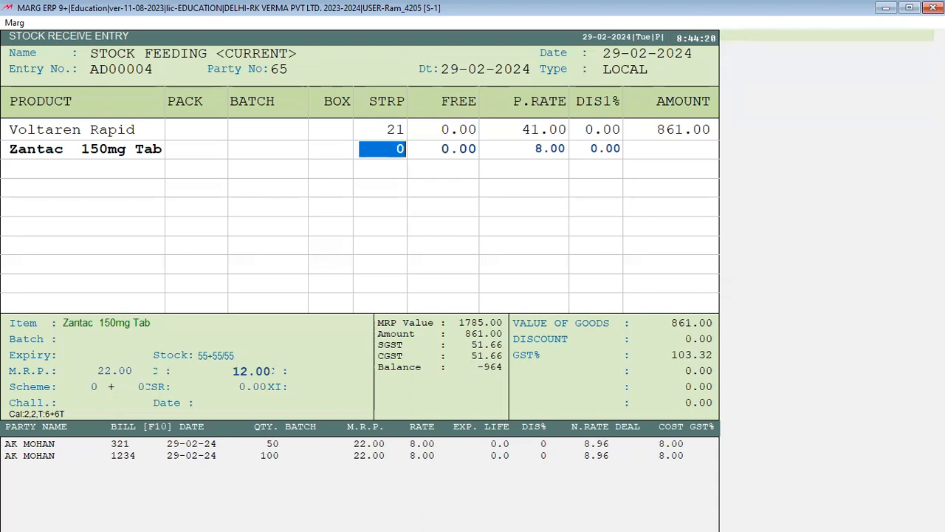
Enter 45 strips as Zantac 150mg Tab's quantity and accept its rate, discount and master details.
type("45")
key("Return")
key("Return")
key("Return")
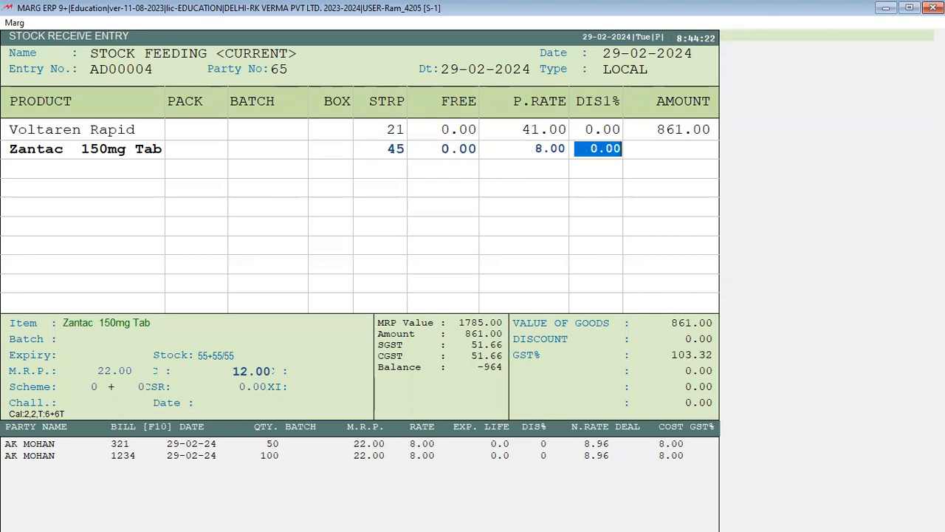
key("Return")
key("Return")
key("Return")
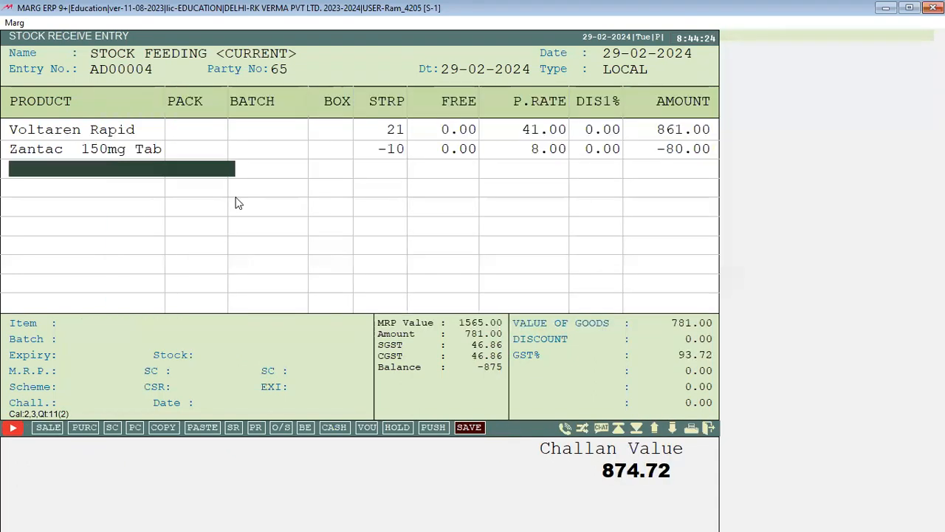
End product entry without adding a third item and proceed to the cash paid amount in the bill levies.
key("Return")
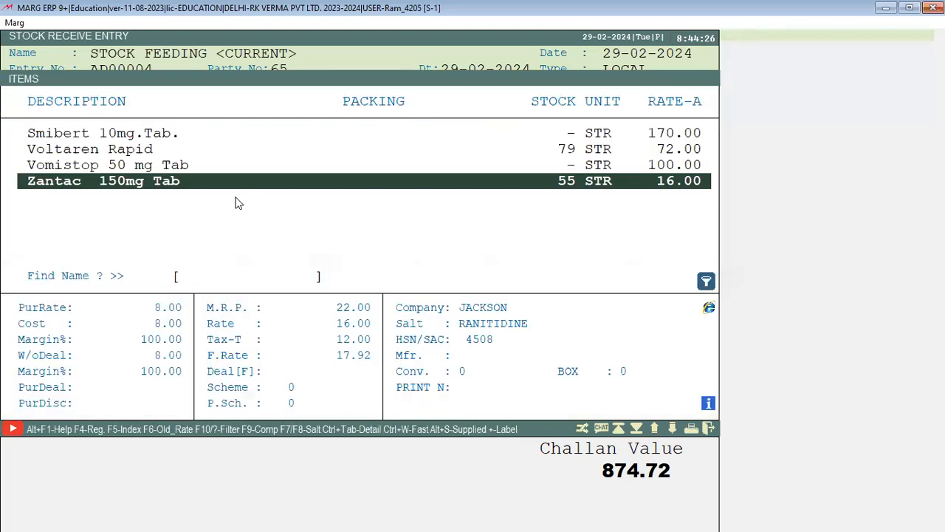
key("Up")
key("Down")
key("Escape")
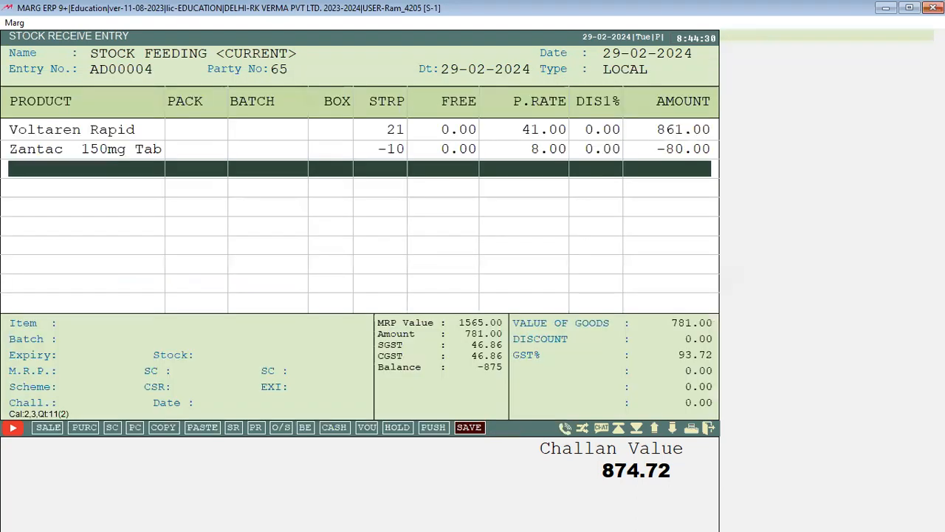
key("Return")
key("Return")
key("Return")
key("Return")
key("Return")
key("Return")
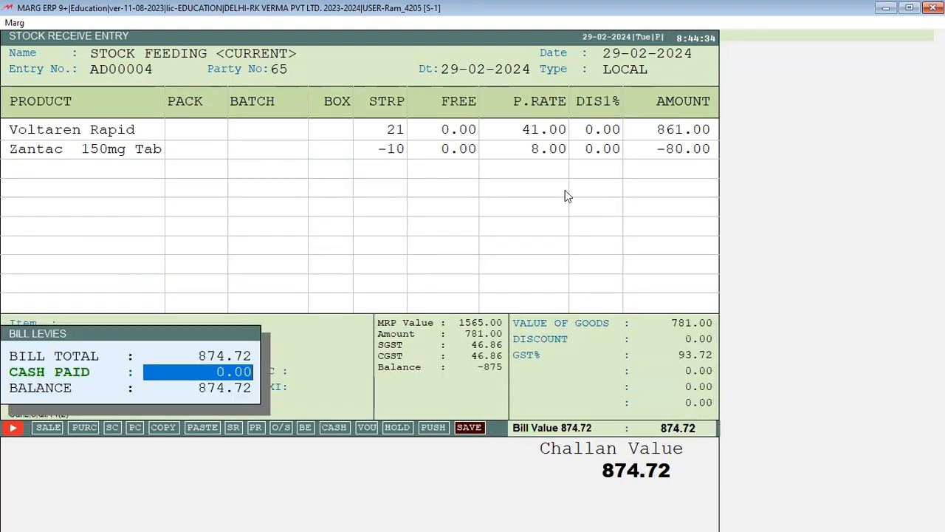
Save the stock receive entry with no cash paid and the bill details left blank.
key("Return")
key("Return")
key("Return")
key("Return")
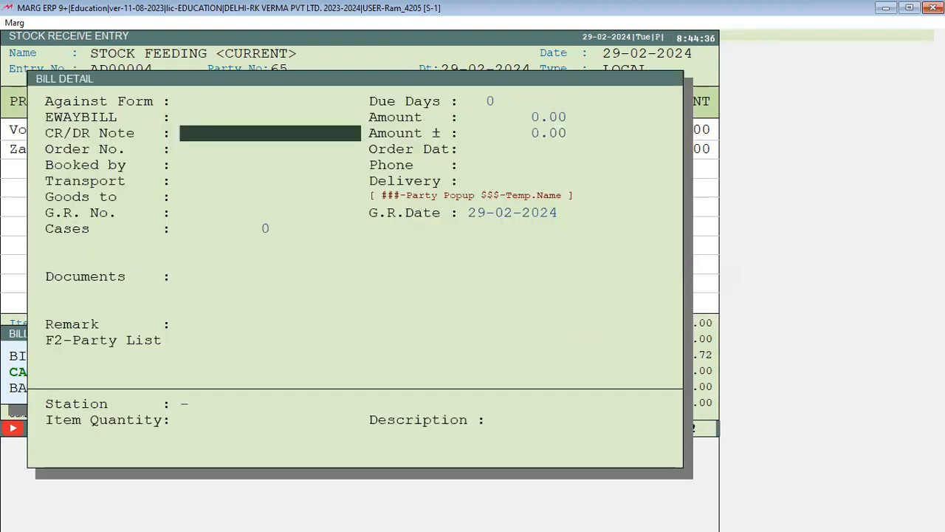
key("Escape")
key("Escape")
key("Escape")
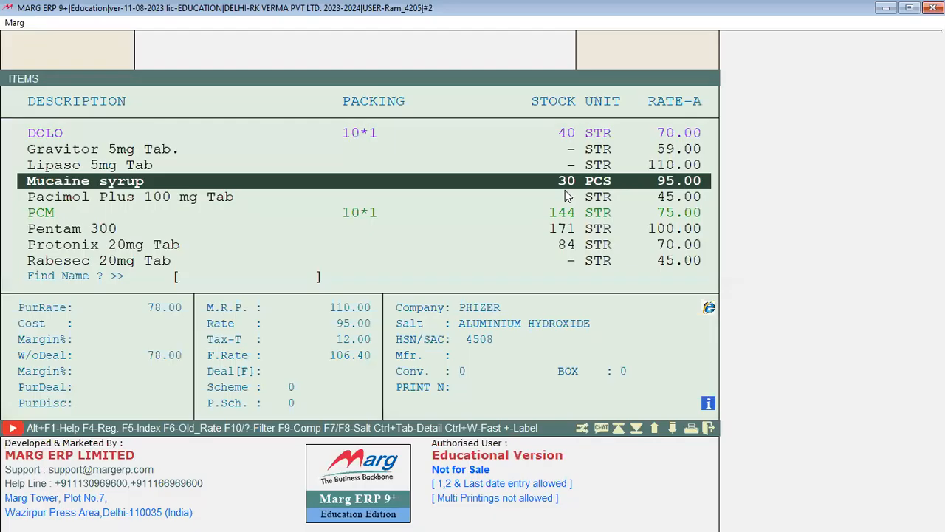
Examine the item list's stock down to Voltaren Rapid and Zantac 150mg Tab, and return to the main screen.
key("Down")
key("Down")
key("Down")
key("Down")
key("Down")
key("Down")
key("Down")
key("Down")
key("Down")
key("Down")
key("Up")
key("Up")
key("Down")
key("Down")
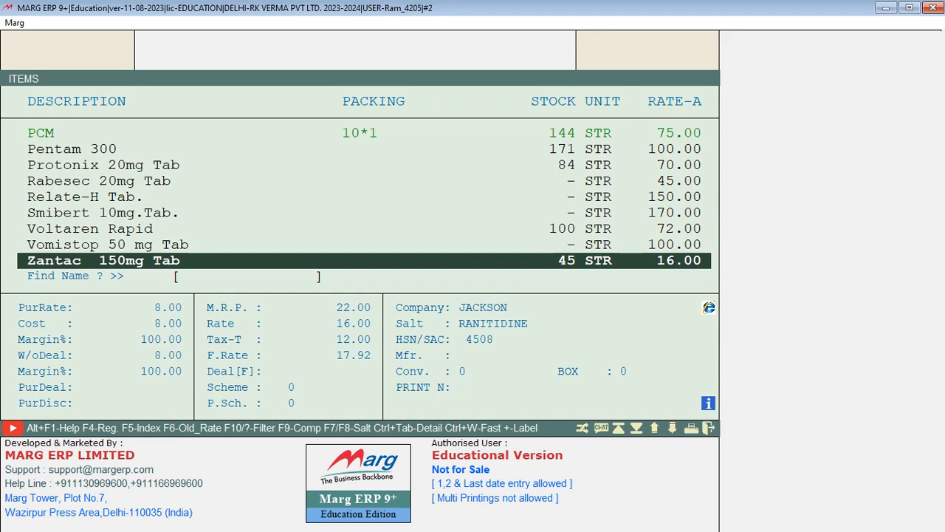
key("Escape")
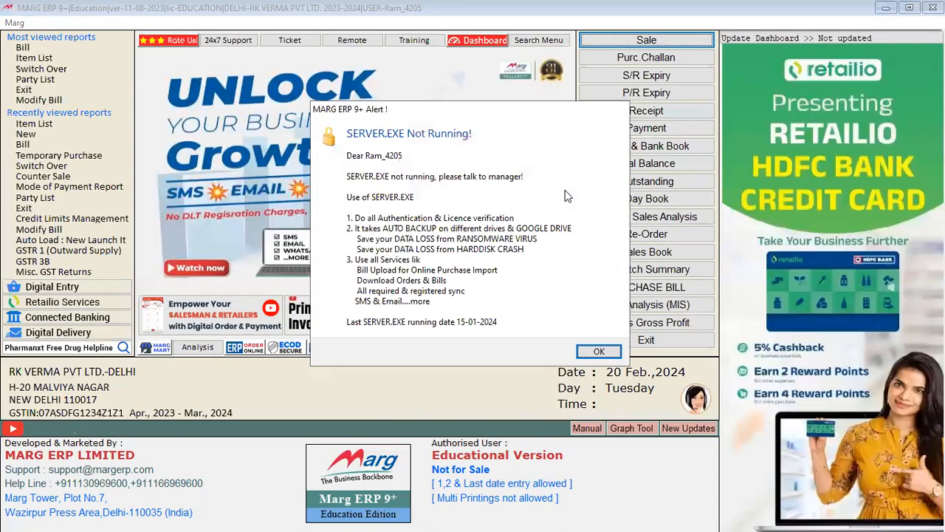
left_click(599, 351)
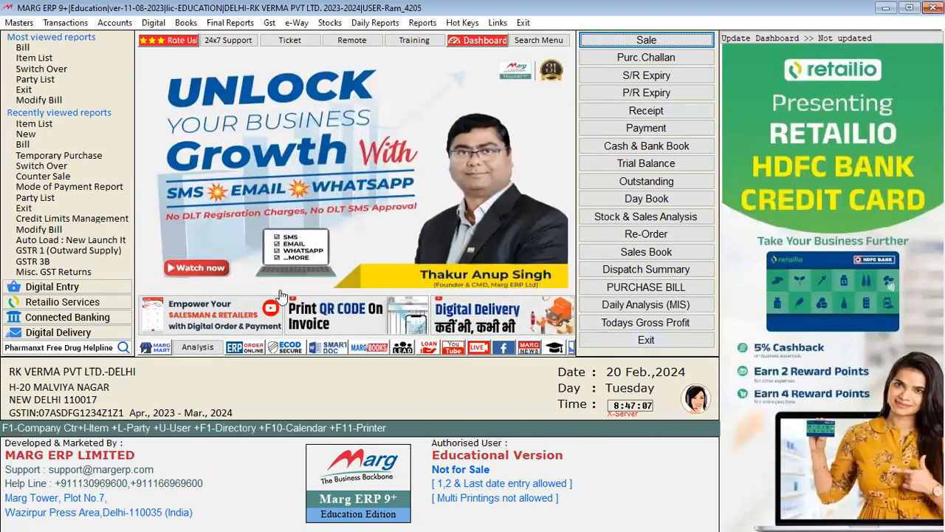
View the STOCK FEEDING <CURRENT> and <OPENING> ledgers in a new stock receive entry and leave without making an entry.
left_click(64, 23)
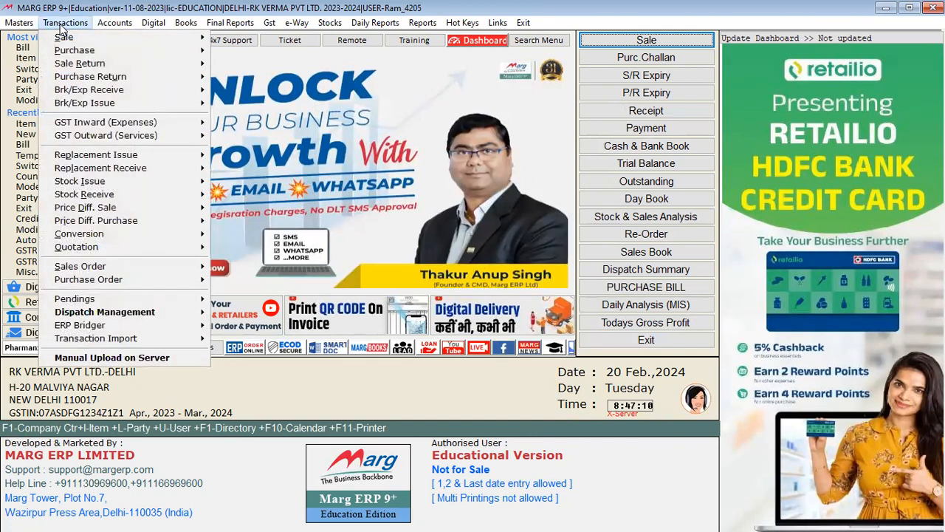
mouse_move(148, 196)
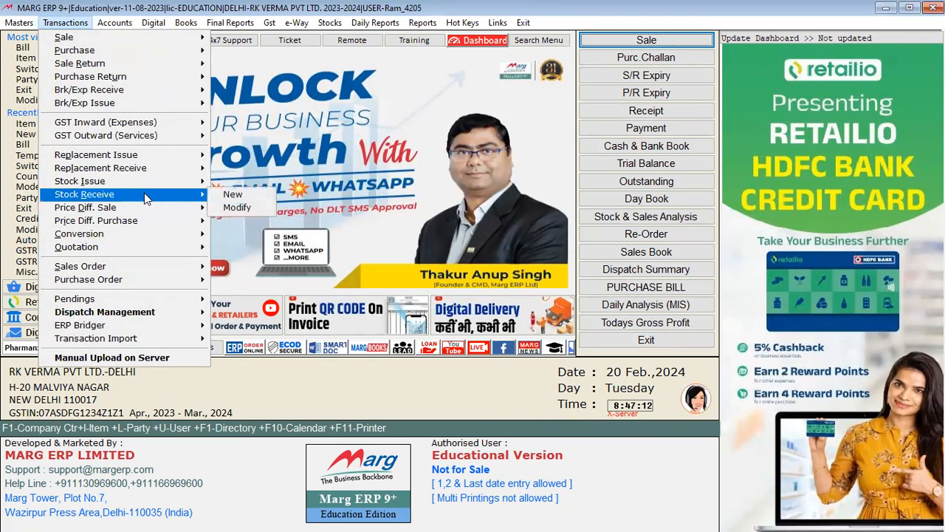
left_click(238, 198)
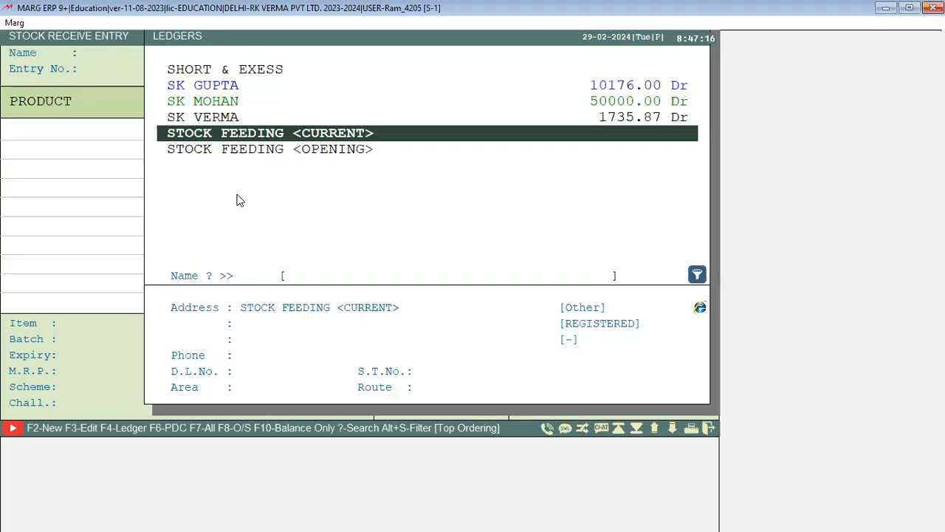
key("Down")
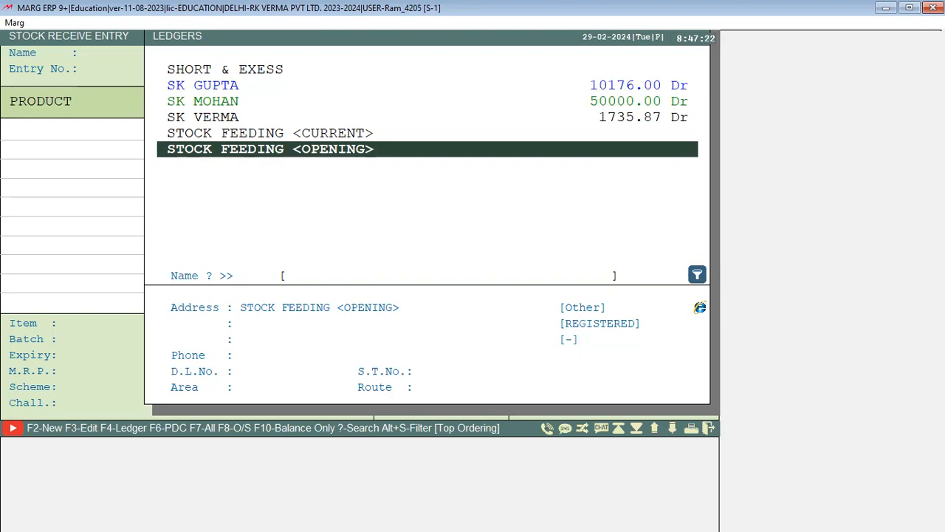
key("Up")
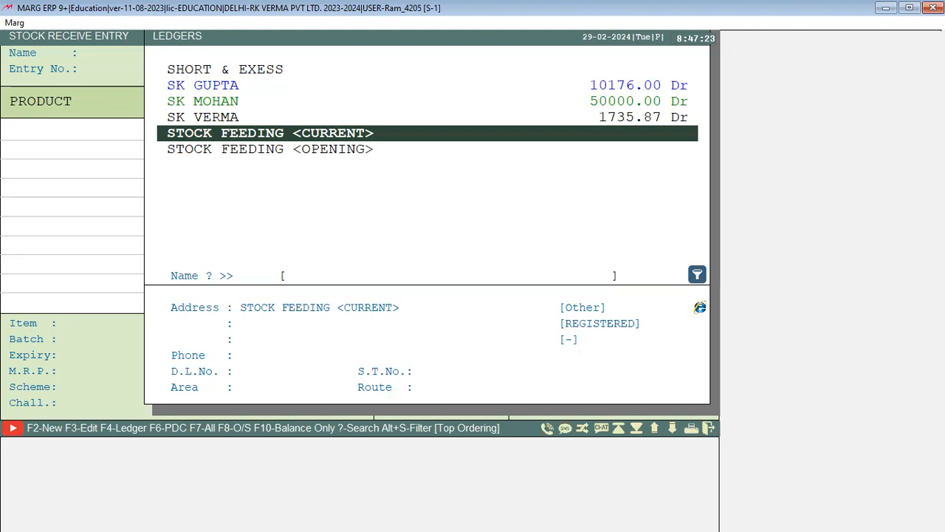
key("Down")
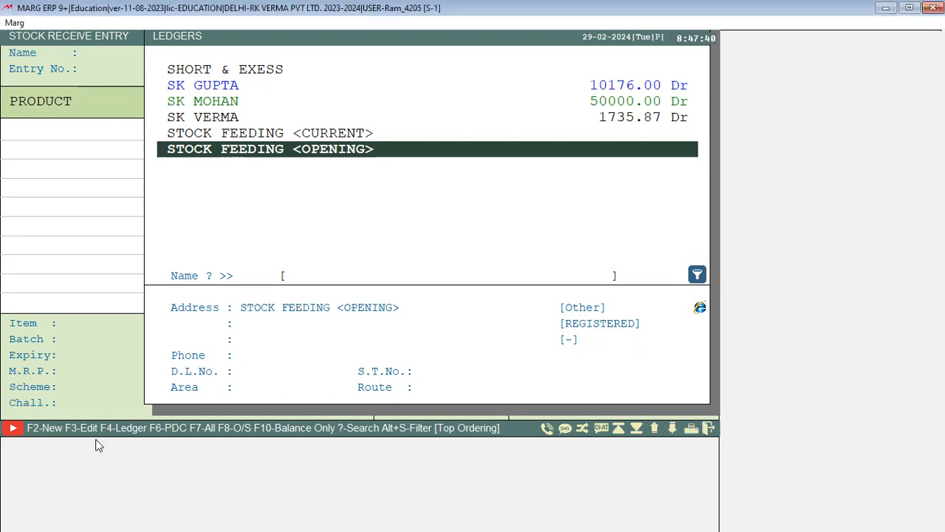
key("Escape")
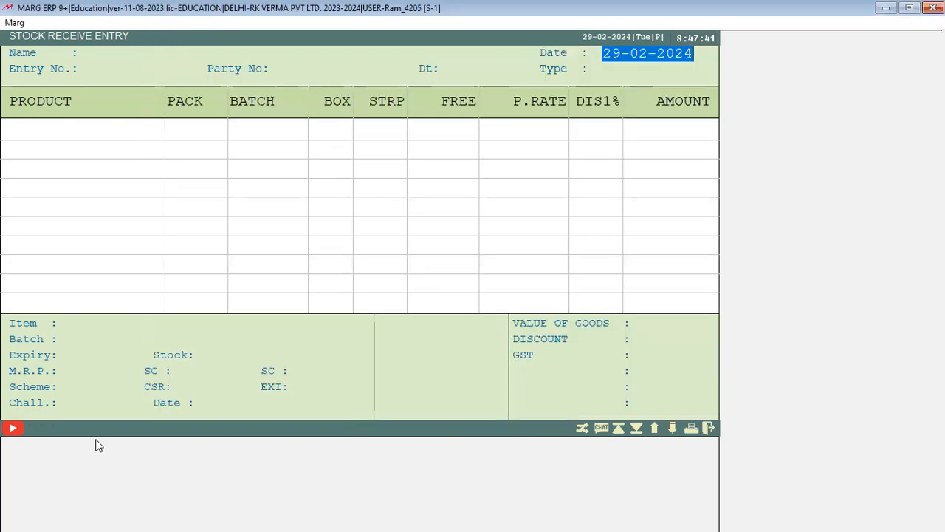
key("Escape")
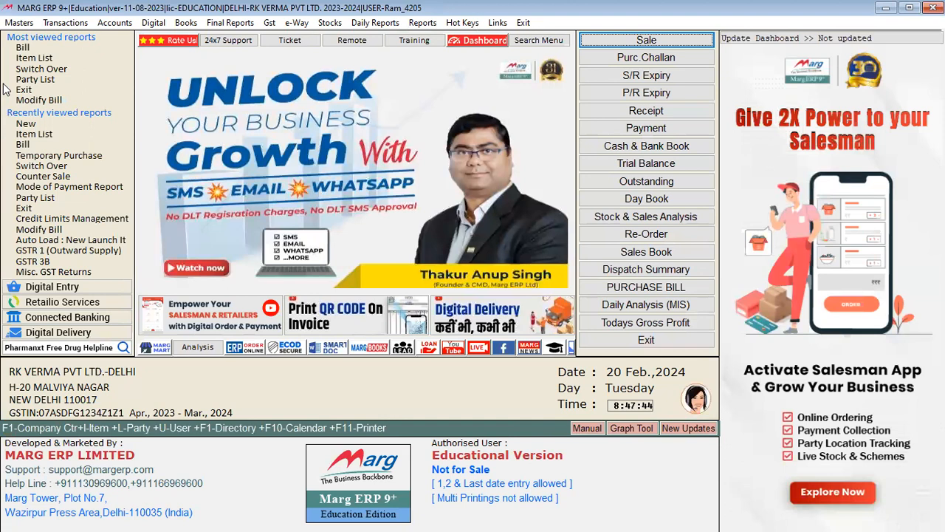
Open the stock openings list as on 29-02-2024 for whole stock, with the other filters left at No.
left_click(20, 23)
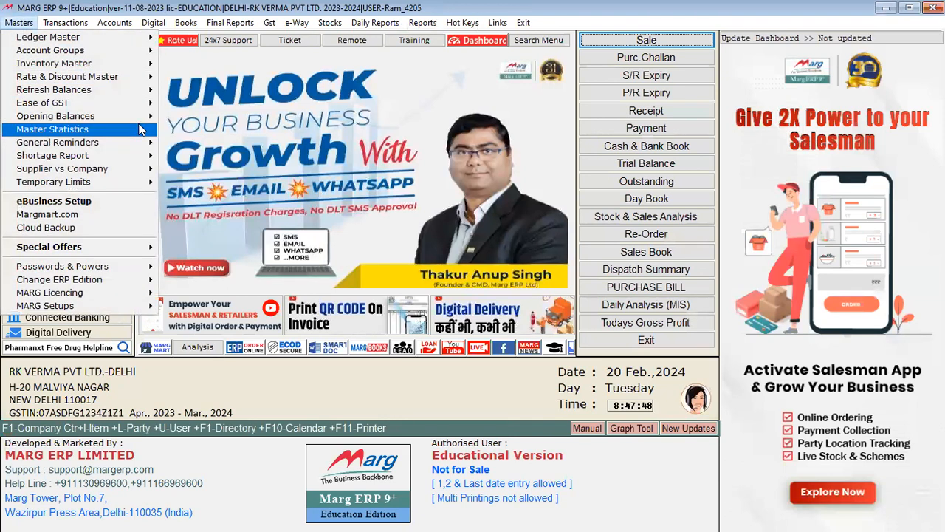
mouse_move(142, 114)
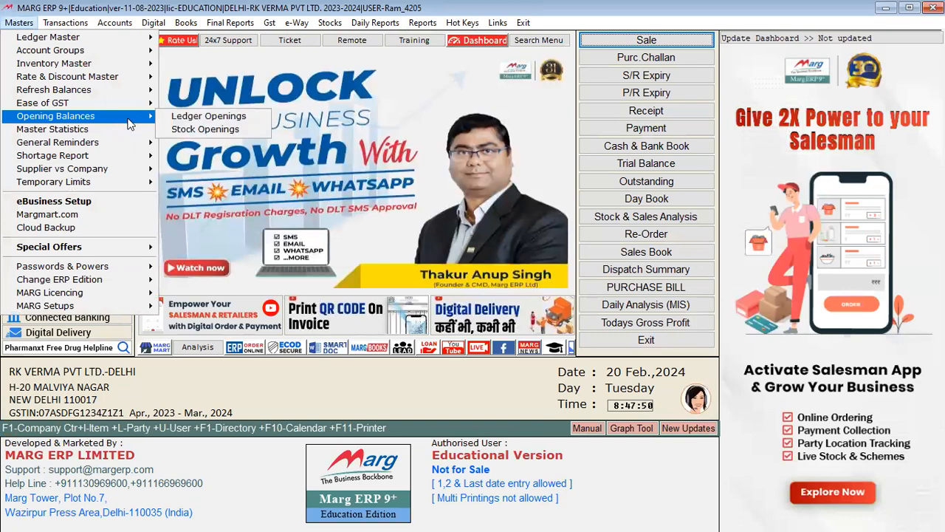
left_click(201, 125)
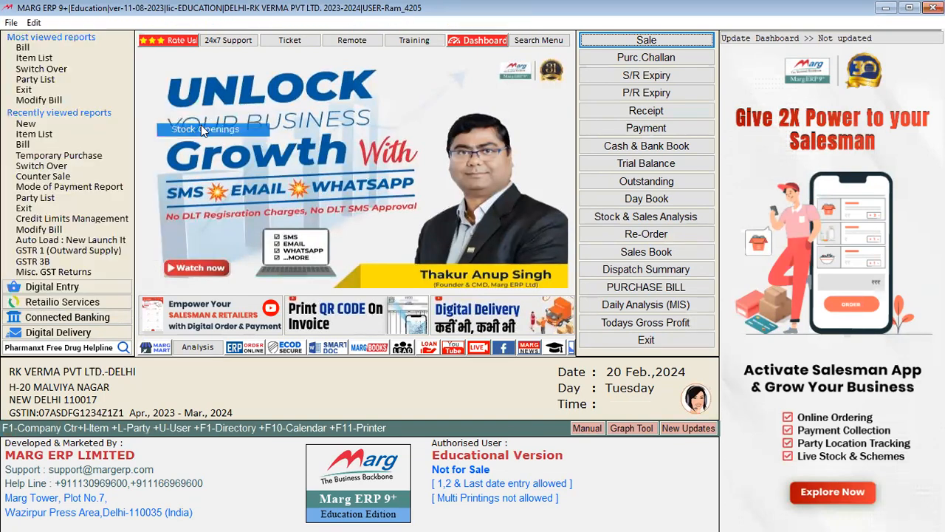
key("Return")
key("Return")
key("Return")
key("Return")
key("Return")
key("Return")
key("Return")
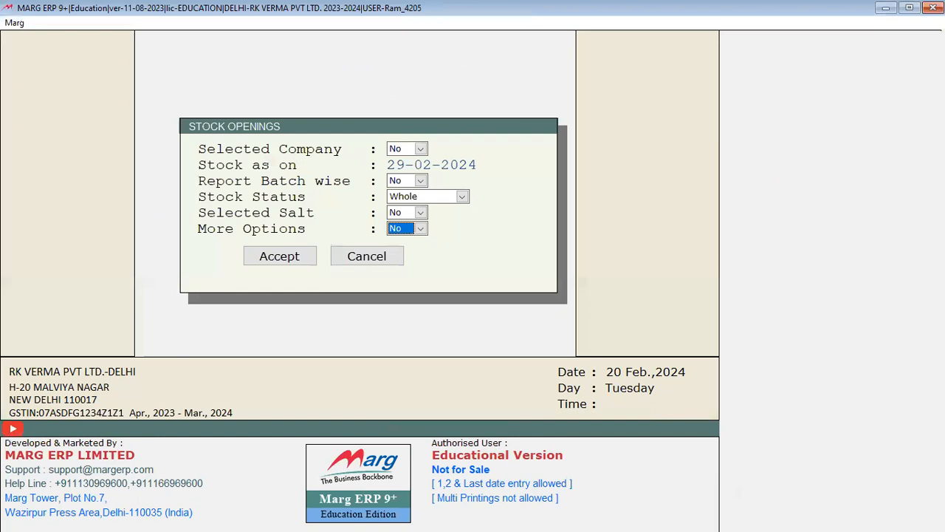
Add opening batch V987 for Amifru 40 mg with 100 boxes and an M.R.P. of 100.00, leaving the rates and expiry at zero.
key("Down")
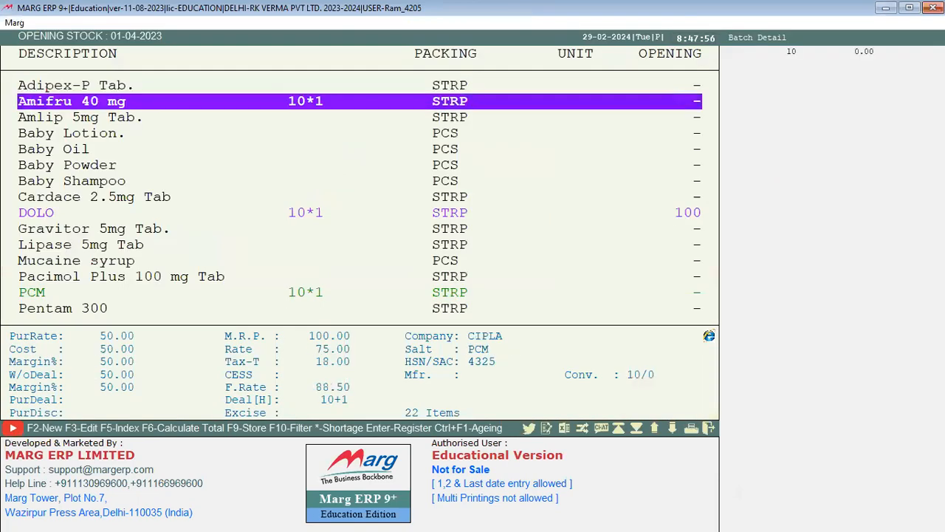
key("Return")
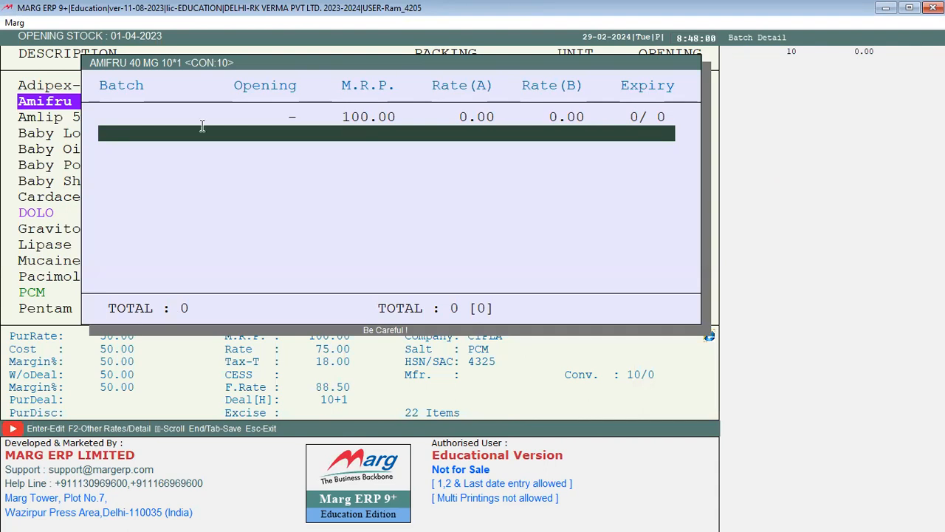
key("Return")
type("V987")
key("Return")
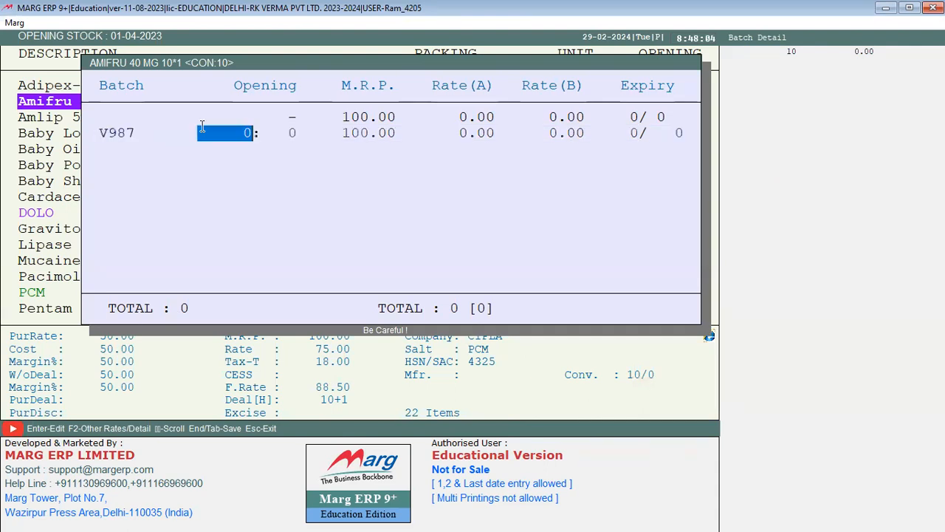
type("1000")
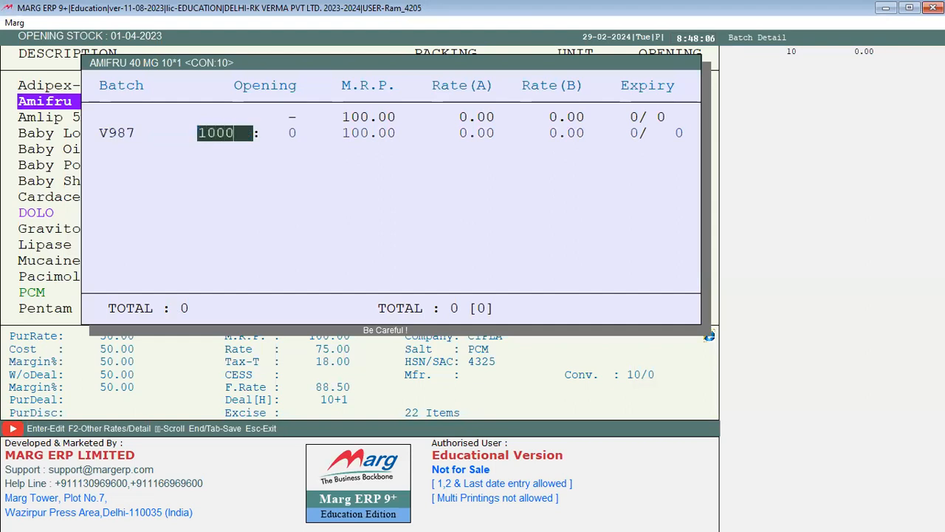
key("BackSpace")
key("Return")
key("Return")
key("Return")
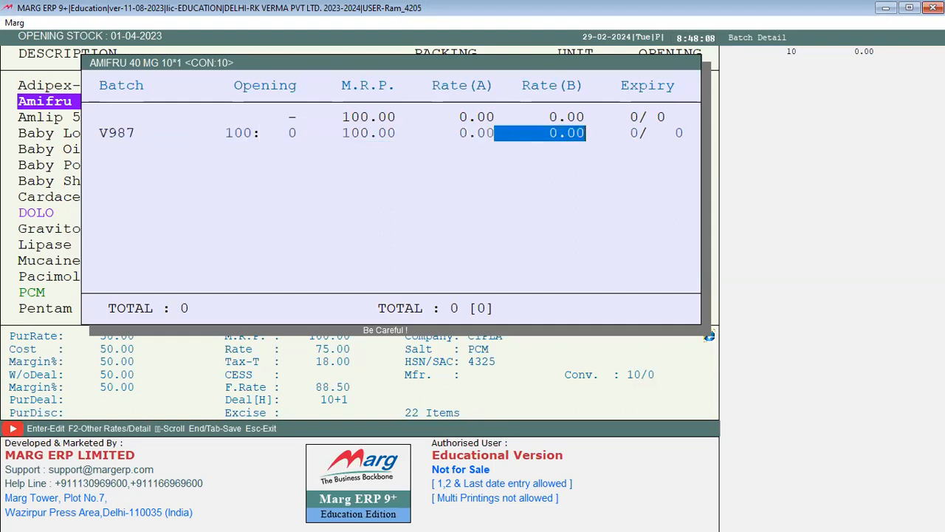
key("Return")
key("Return")
key("Return")
key("Tab")
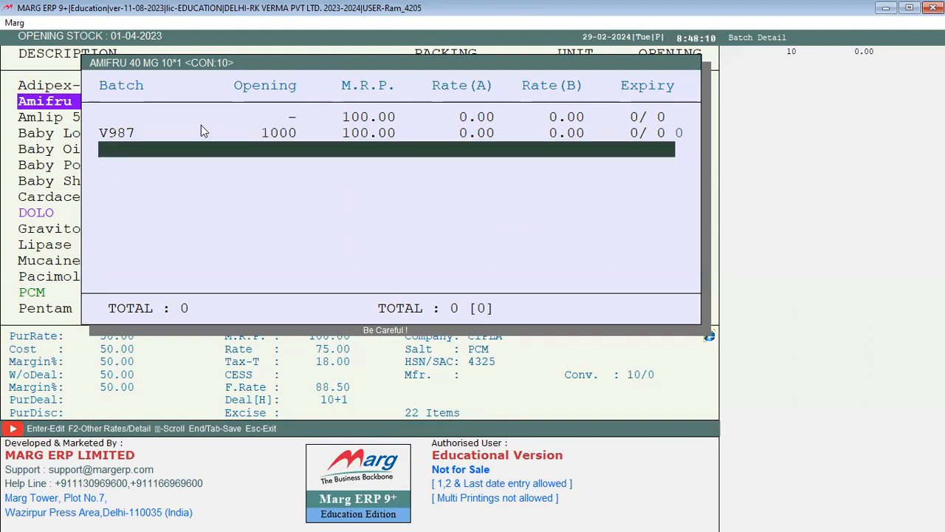
Save the Amifru 40 mg opening stock with the manual opening and closing values left blank, and return to the main screen.
key("Escape")
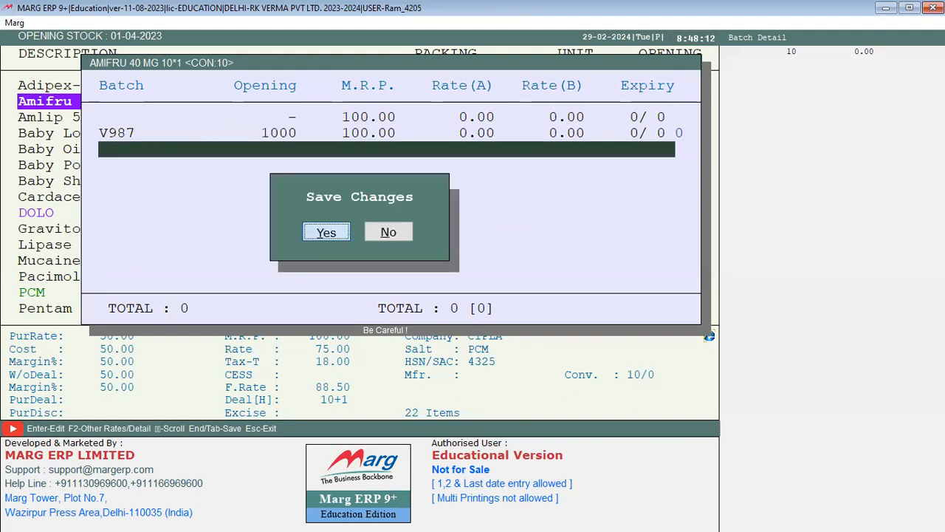
key("Return")
key("Escape")
key("Escape")
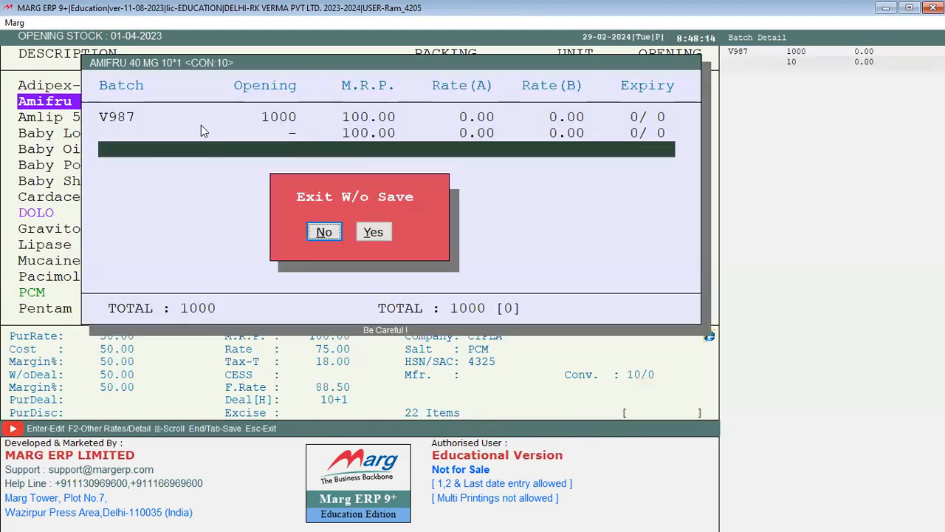
key("Return")
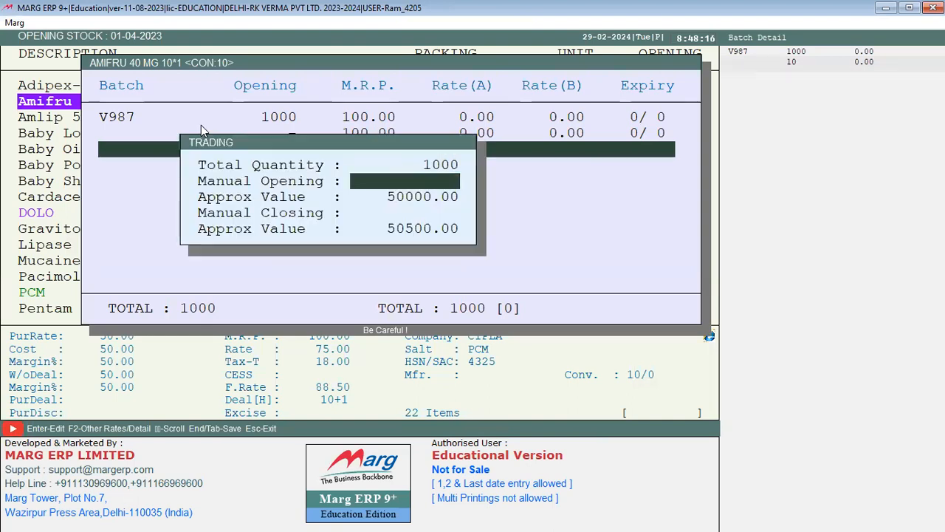
key("Escape")
key("Escape")
key("Escape")
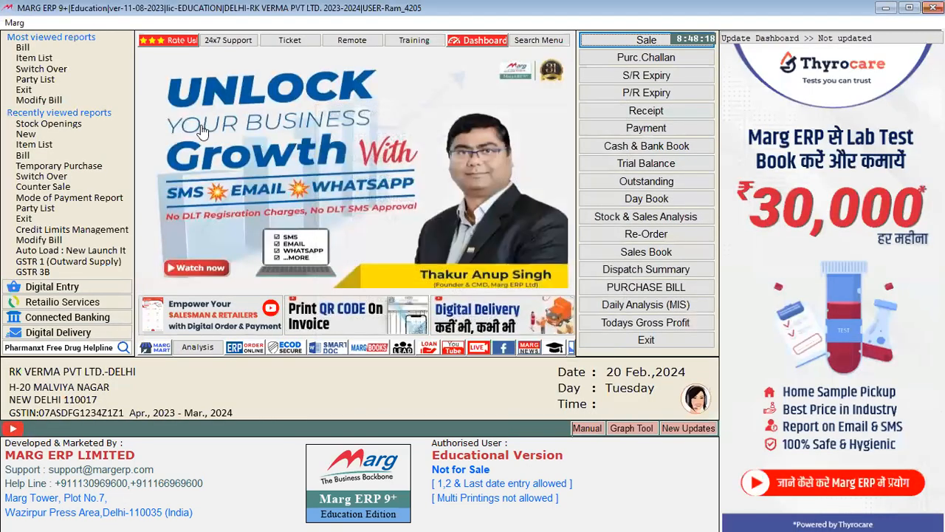
Check the stock of Amifru 40 mg in the item list and return to the main screen.
key("ctrl+i")
key("Up")
key("Up")
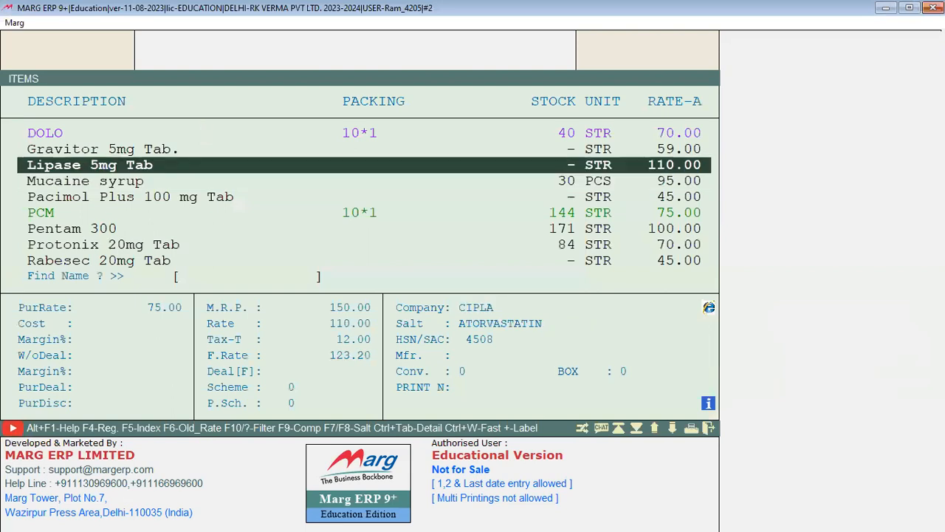
key("Page_Up")
key("Down")
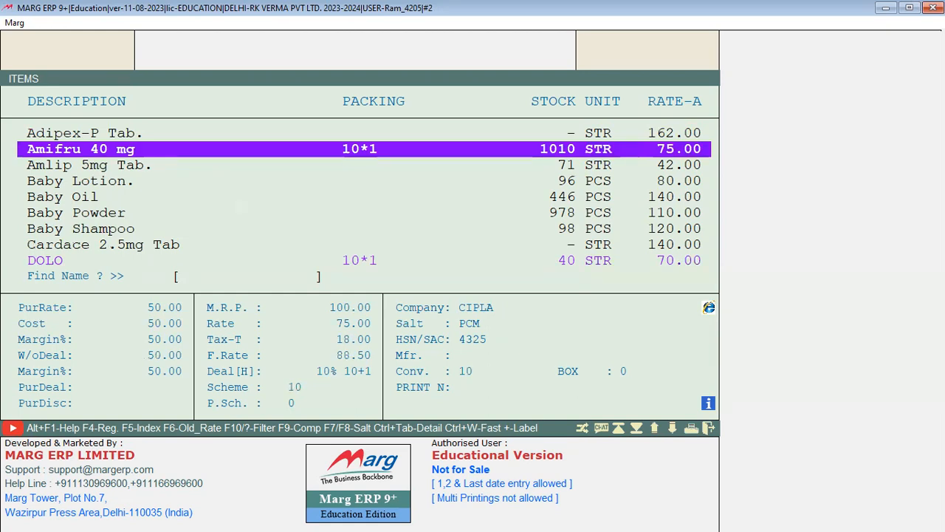
key("Escape")
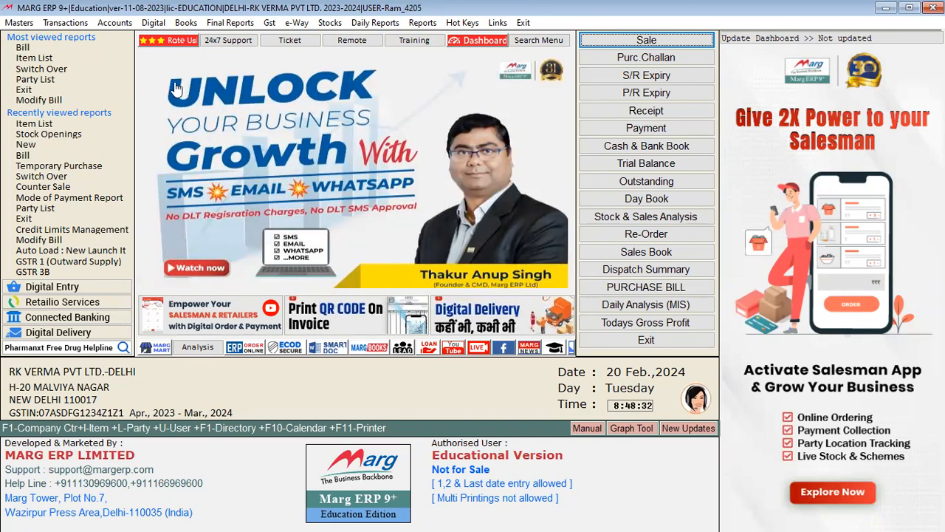
Start a new local stock receive entry under STOCK FEEDING <OPENING> dated 29-02-2024 with party bill number 432 and blank party details.
left_click(68, 23)
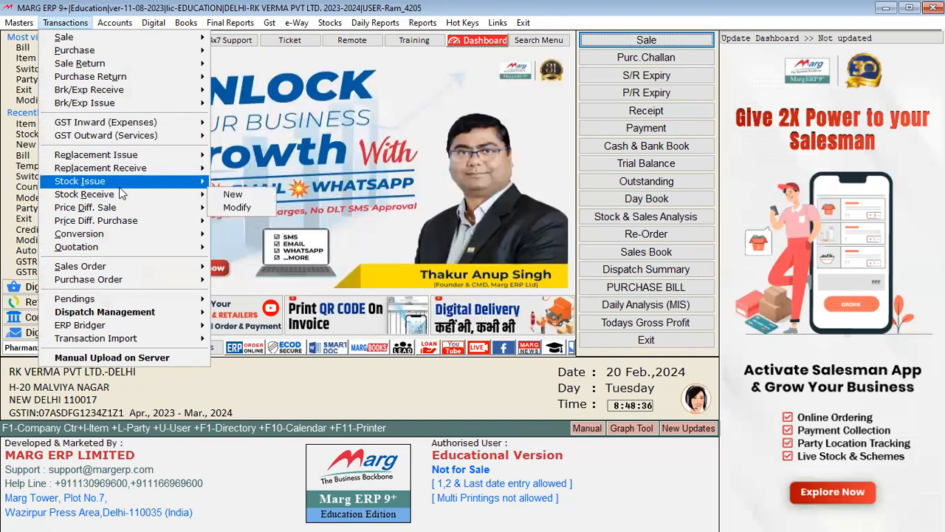
mouse_move(129, 195)
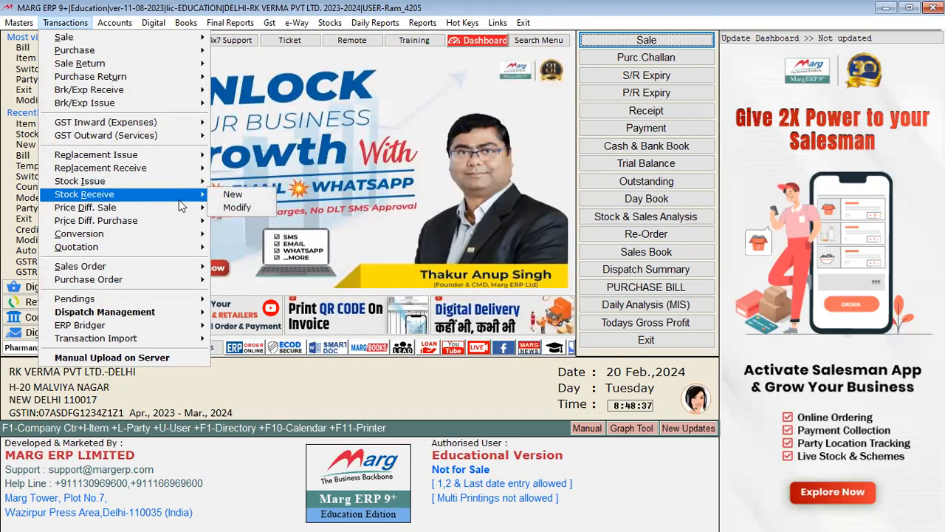
left_click(251, 196)
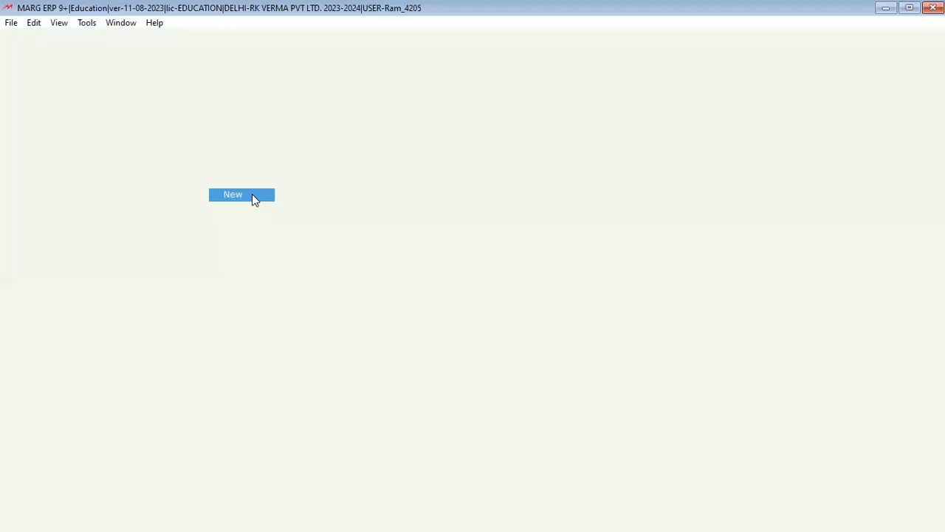
key("Down")
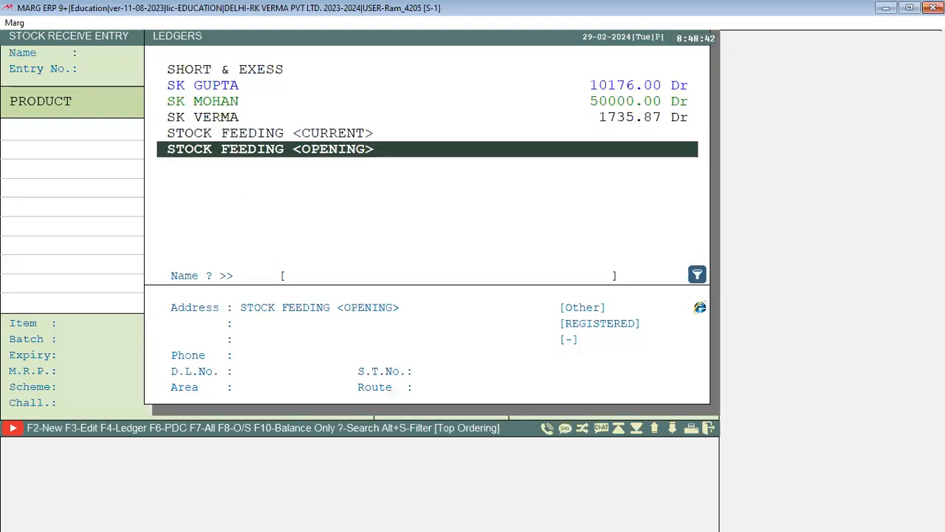
key("Return")
key("Return")
key("Return")
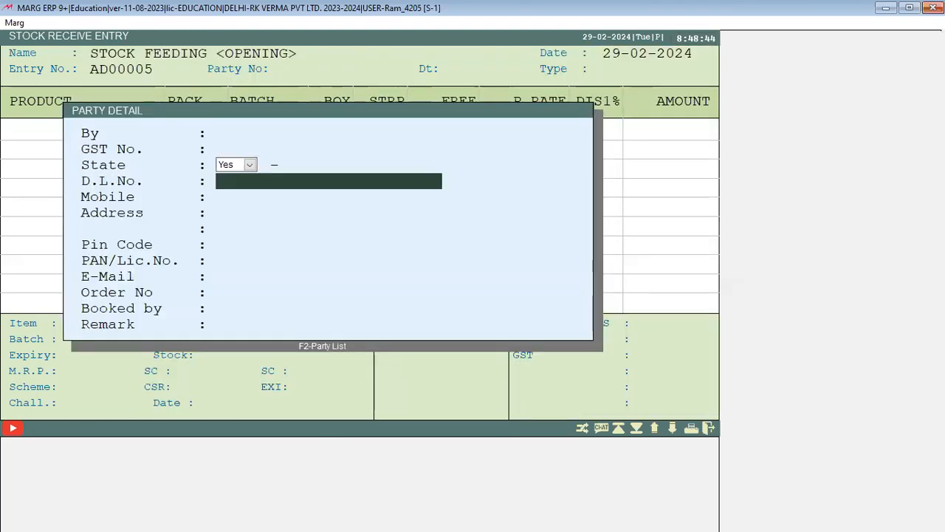
key("Return")
type("432")
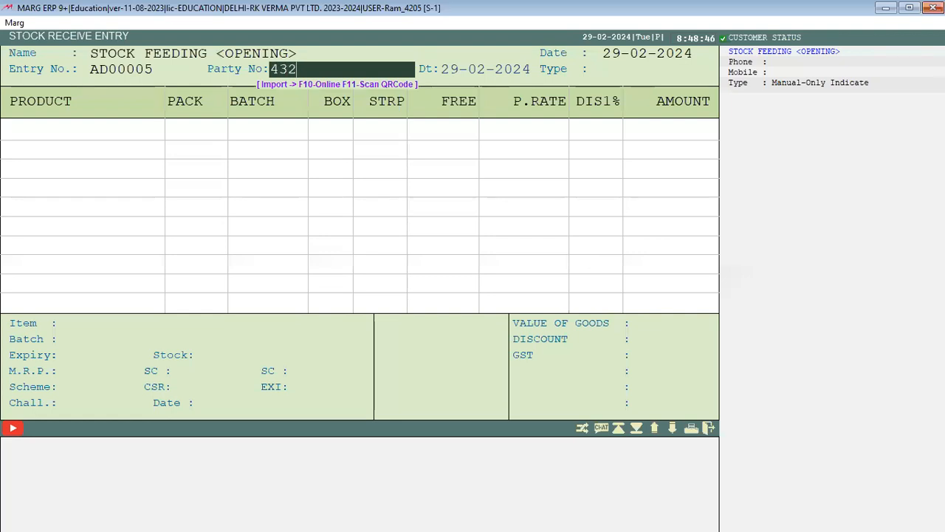
key("Return")
key("Return")
key("y")
key("Return")
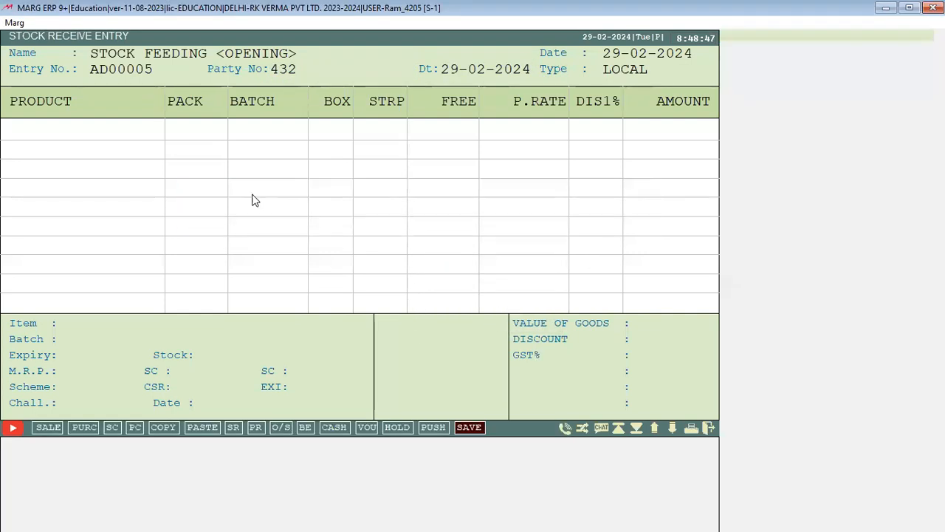
Add Zantac 150mg Tab to the stock receive entry with batch BATCH001 and expiry 1/27.
key("Return")
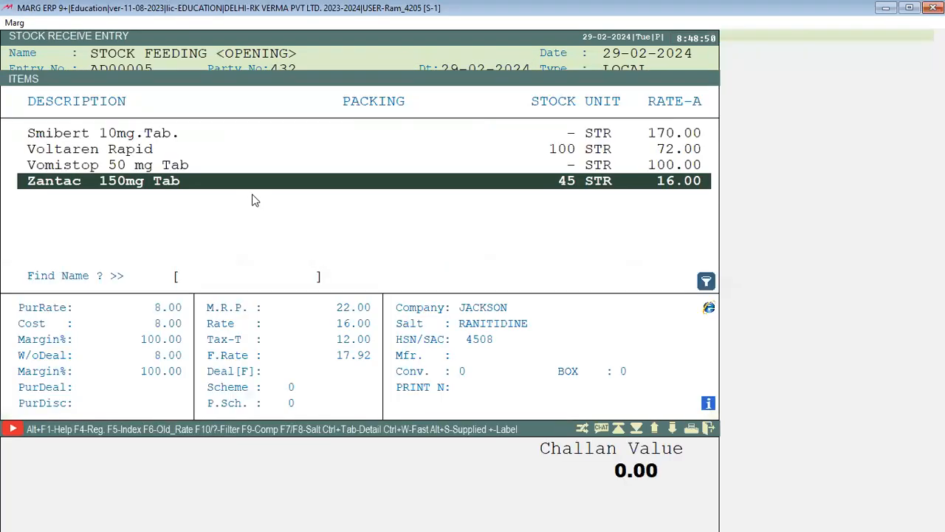
key("Return")
type("BATCH001")
key("Return")
type("1")
key("Return")
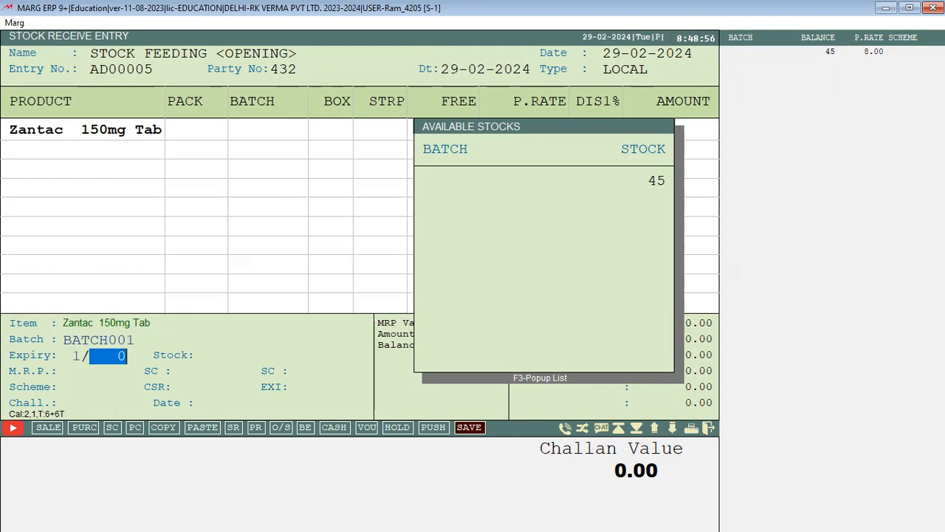
type("27")
key("Return")
Receive 10 strips of Zantac 150mg Tab at purchase rate 8.00, accepting its default M.R.P. and tax details.
key("Return")
key("Return")
key("Return")
key("Return")
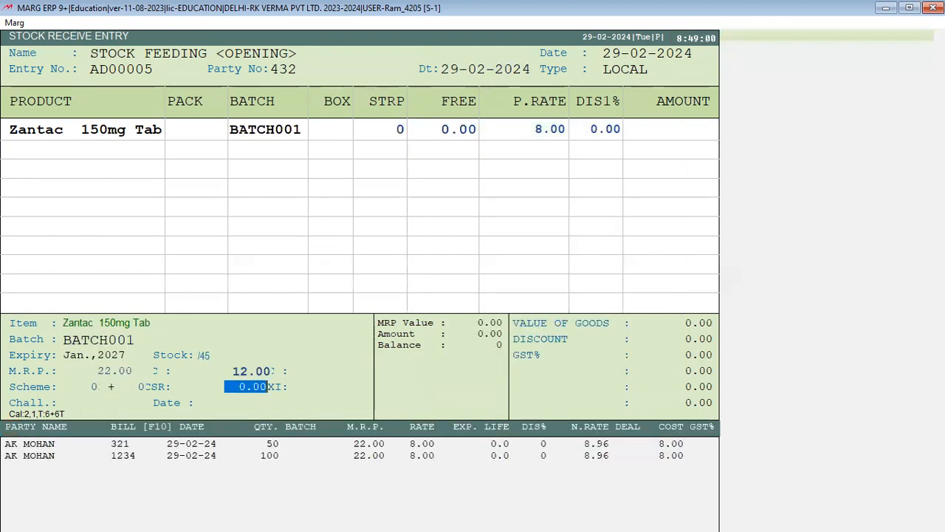
type("10")
key("Return")
key("Return")
key("Return")
key("Return")
key("Return")
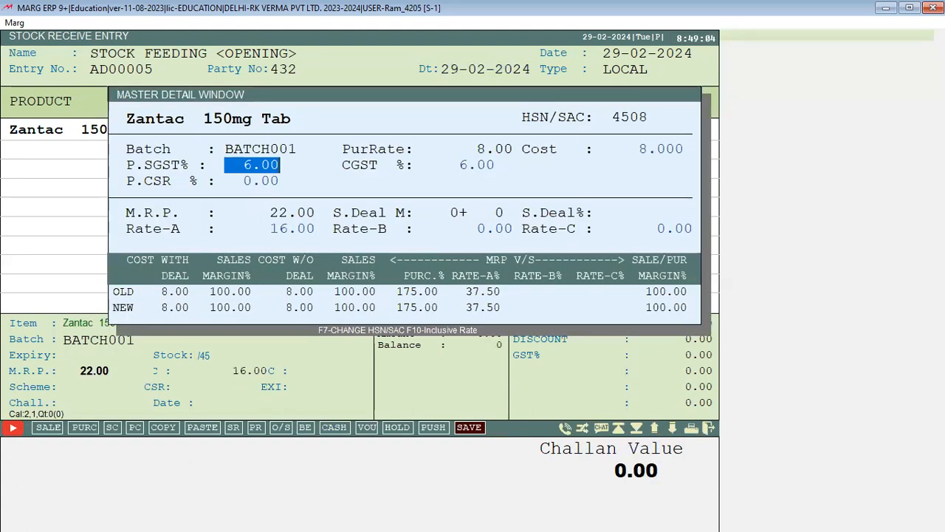
key("Escape")
Add 10 strips of Vomistop 50 mg Tab at purchase rate 72.00 with the batch and expiry left blank.
key("Return")
key("Up")
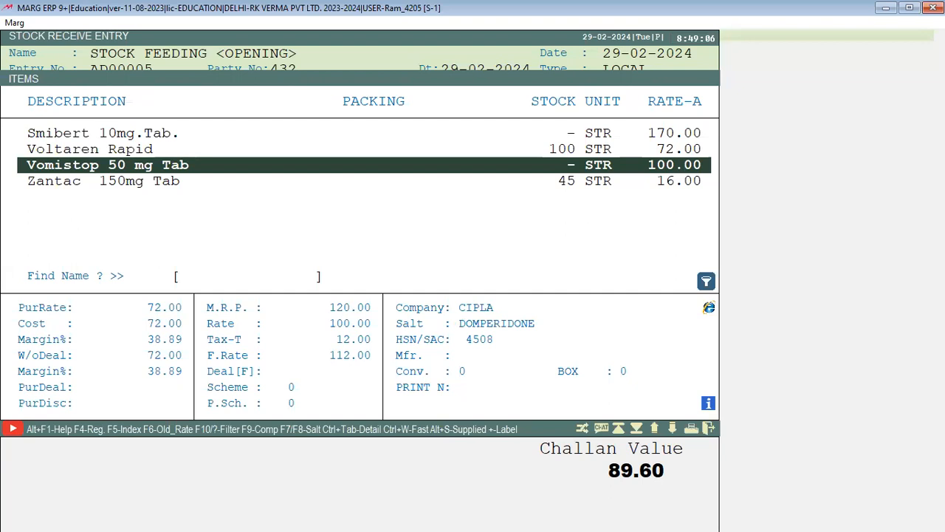
key("Return")
key("Return")
key("Return")
key("Return")
key("Return")
key("Return")
type("10")
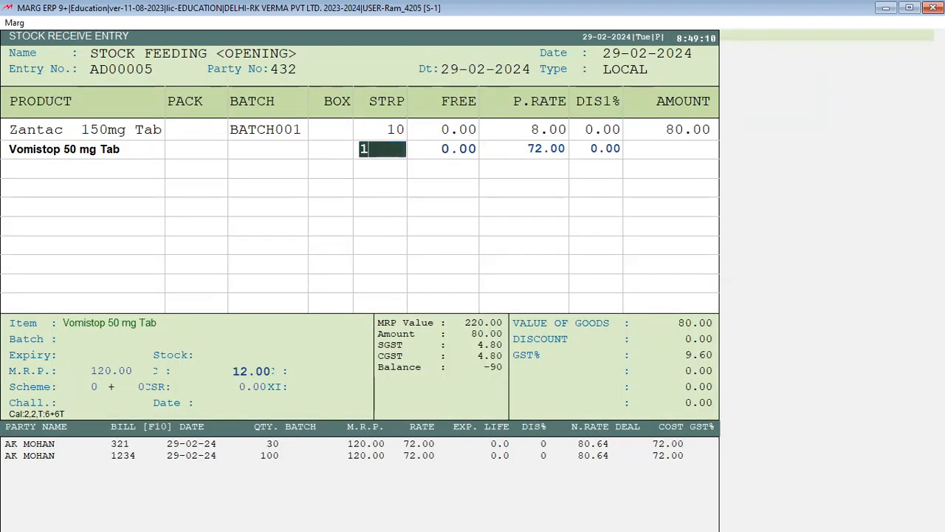
key("Return")
key("Return")
key("Return")
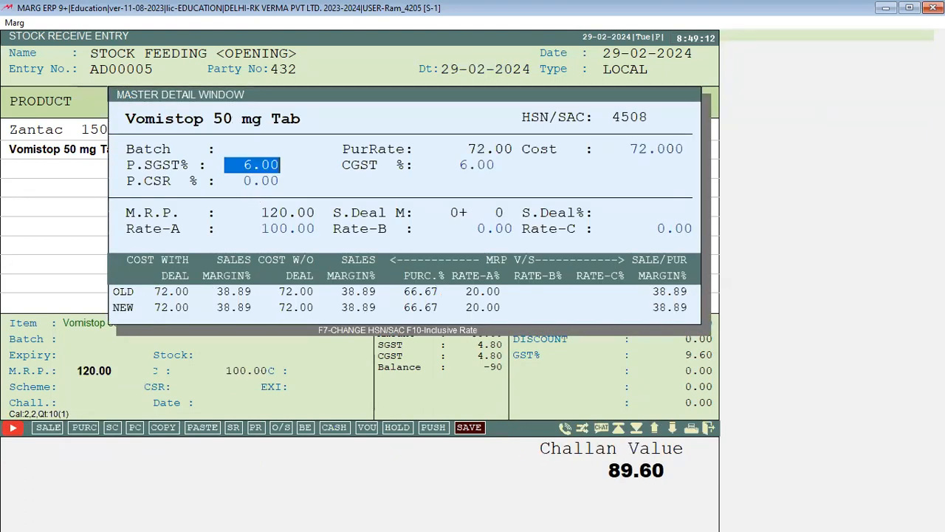
key("Escape")
Finish the item lines with a 0.00 discount and leave the scheme list without entering any scheme.
key("Return")
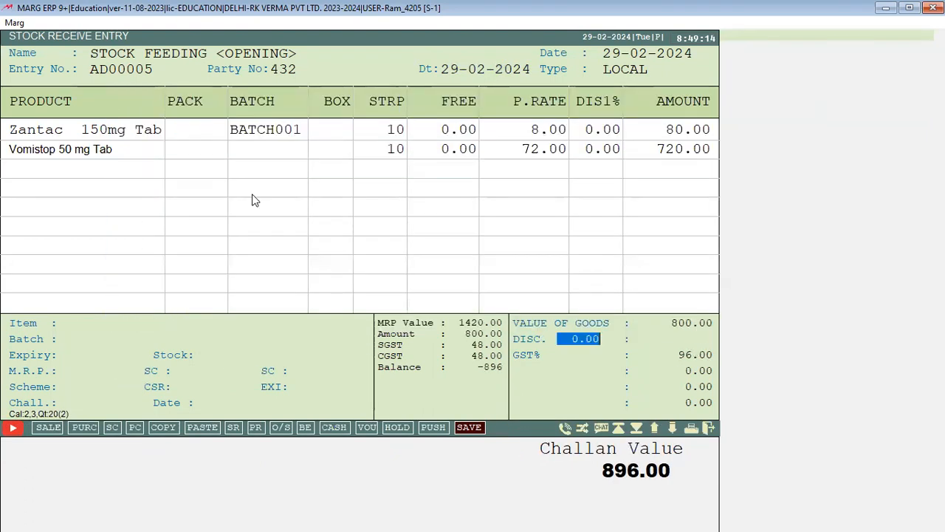
key("Return")
key("Return")
key("Escape")
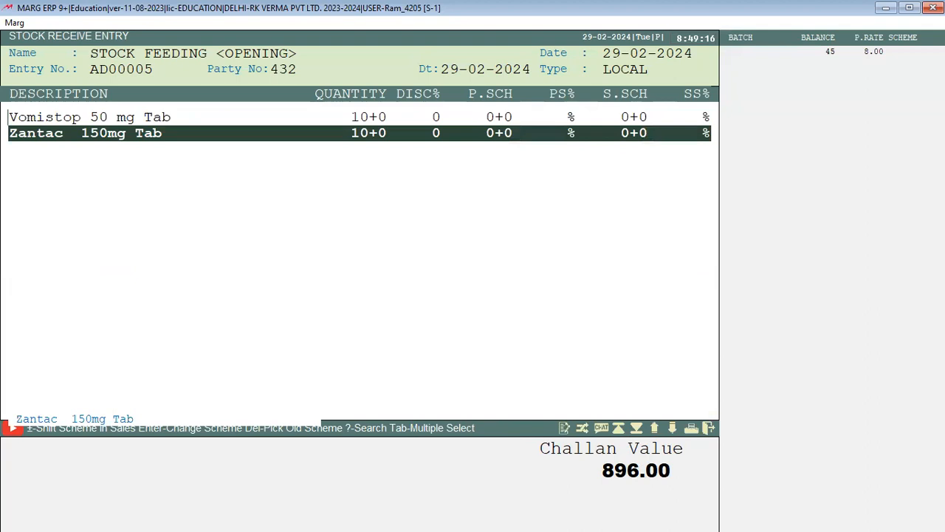
key("Escape")
key("Return")
key("Return")
key("Return")
key("Return")
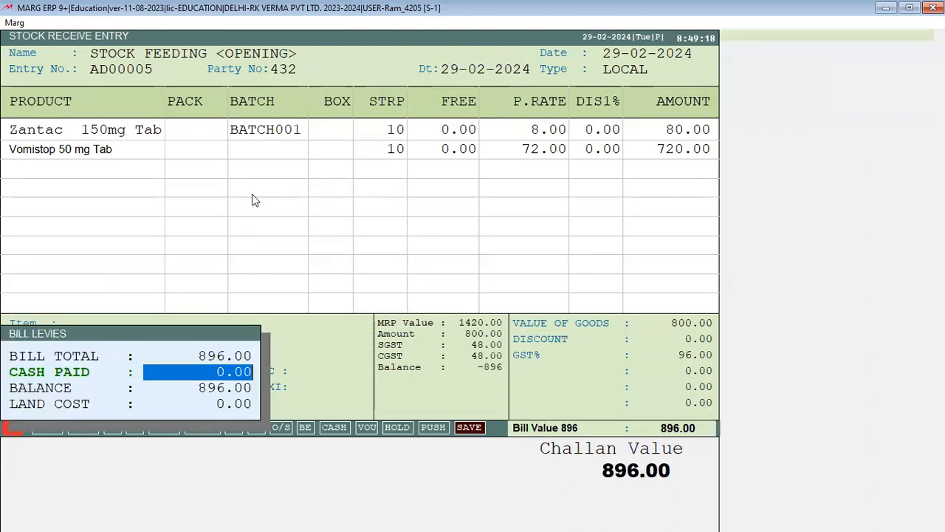
Save the STOCK FEEDING <OPENING> receive entry with 0.00 cash paid and blank bill details.
key("Return")
key("Return")
key("Return")
key("Return")
key("Return")
key("Return")
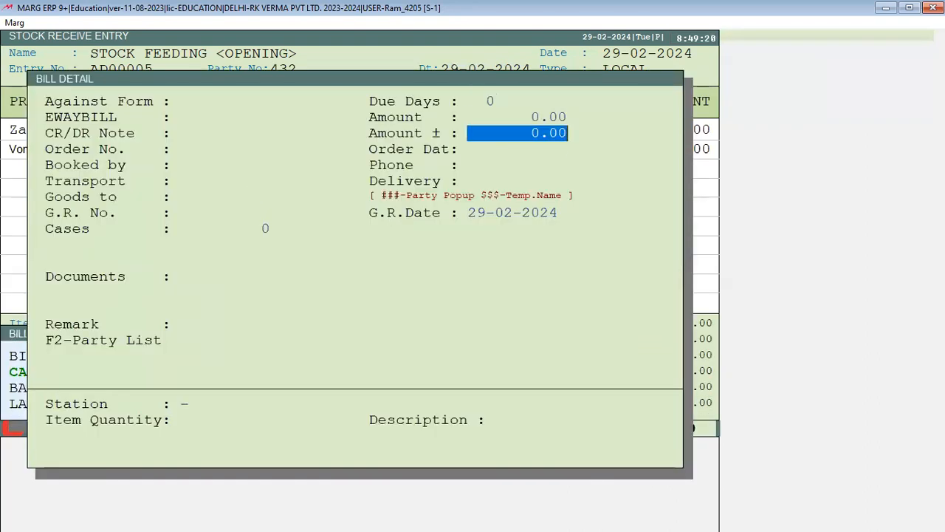
key("Return")
key("Escape")
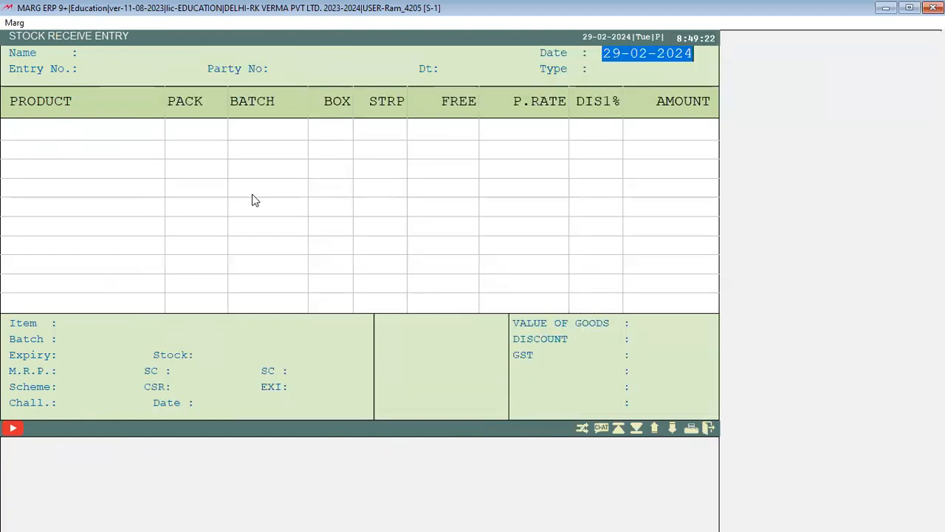
Leave the stock receive screen and examine the item list's stock down to Vomistop 50 mg Tab and Zantac 150mg Tab.
key("Escape")
key("Return")
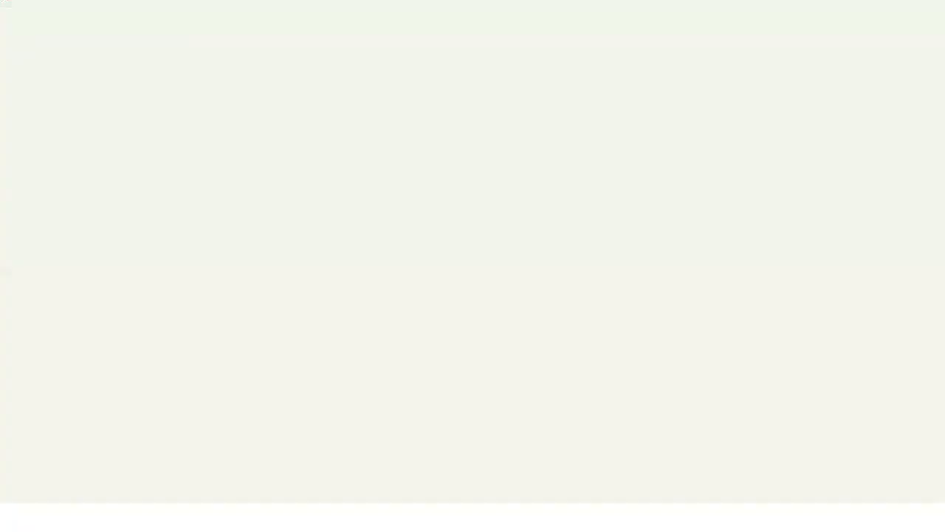
key("Down")
key("Down")
key("Down")
key("Down")
key("Down")
key("Down")
key("Down")
key("Down")
key("Down")
key("Down")
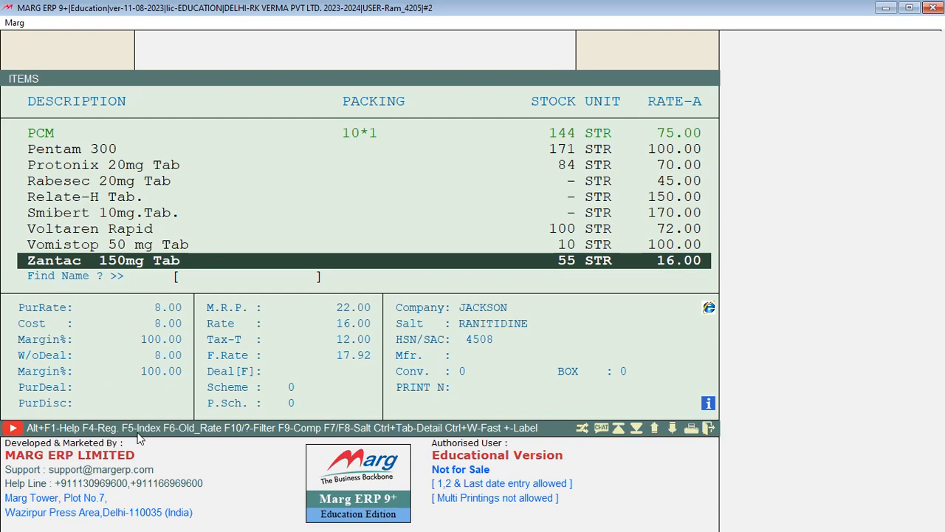
key("F5")
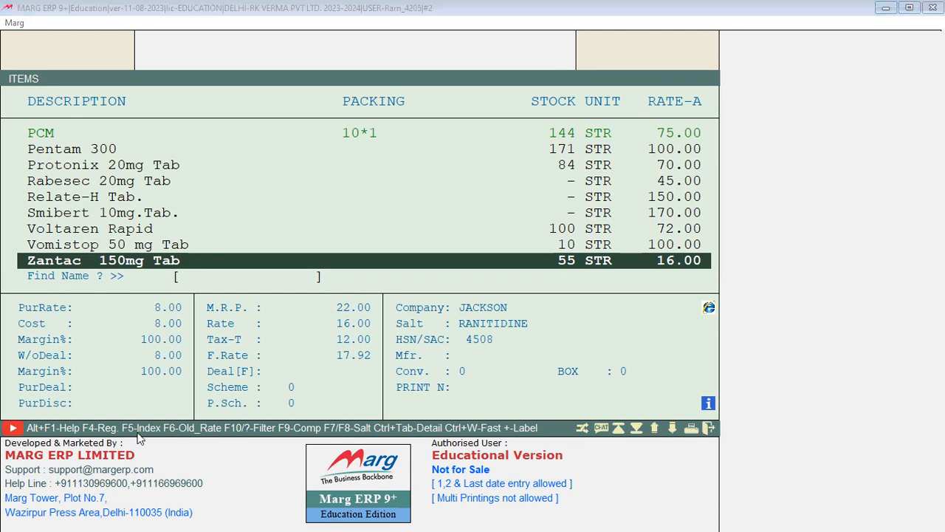
Examine the stock of the items between PCM and Zantac 150mg Tab in the item list, and leave the list.
key("Up")
key("Up")
key("Up")
key("Up")
key("Up")
key("Up")
key("Up")
key("Up")
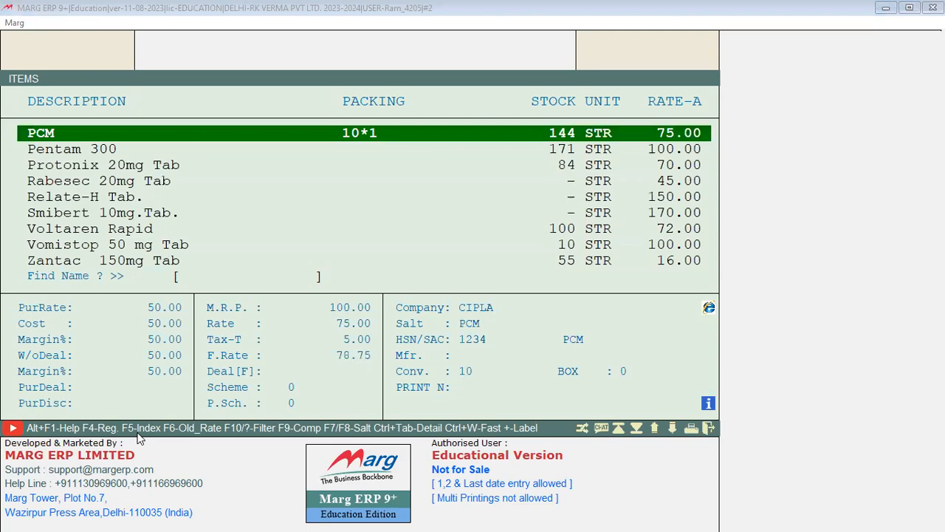
key("End")
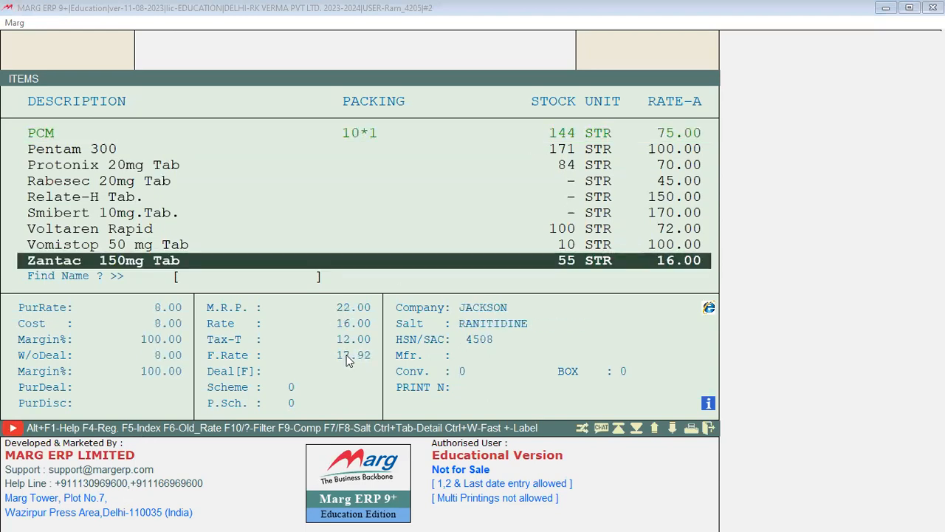
key("Escape")
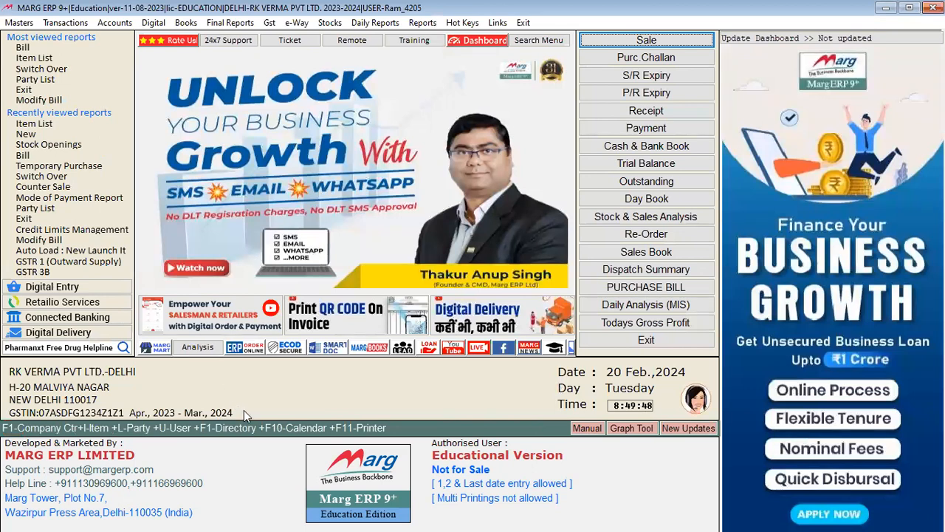
Open the stock openings list as on 29-02-2024 with whole stock status and all selection, batch-wise and extra options at No.
left_click(21, 22)
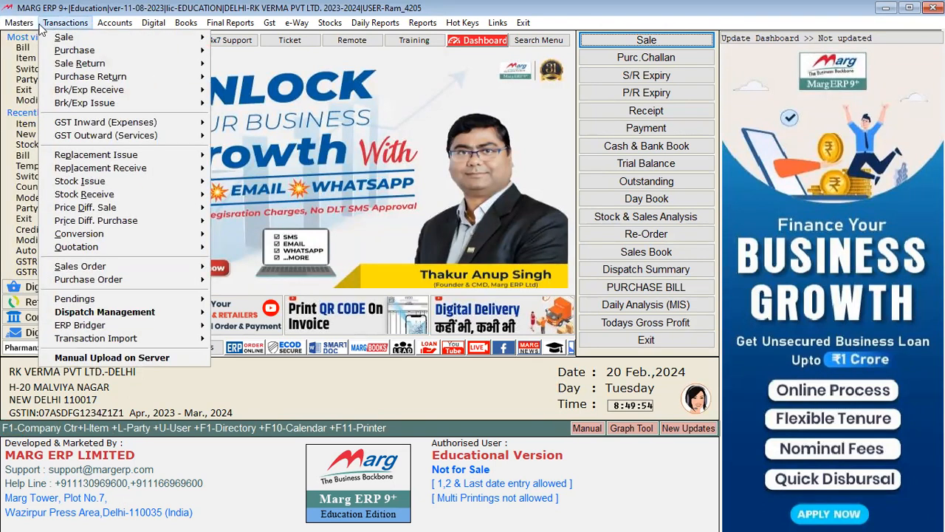
mouse_move(107, 119)
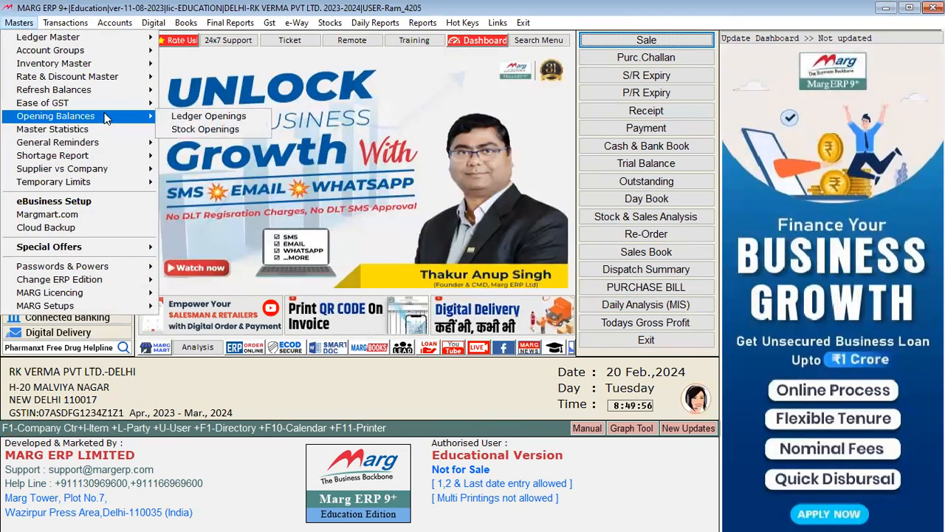
left_click(188, 130)
key("Return")
key("Return")
key("Return")
key("Return")
key("Return")
key("Return")
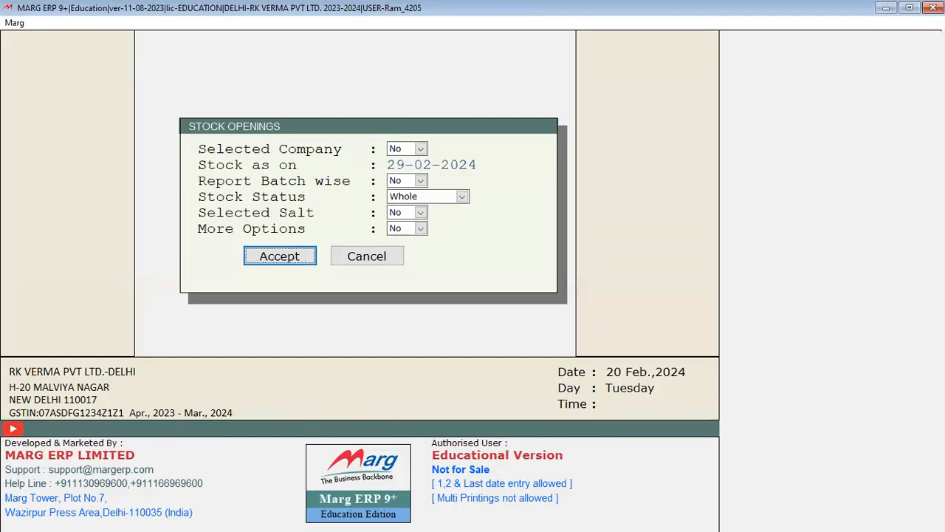
key("Return")
Set the opening quantity of the blank batch of Vomistop 50 mg Tab to 9.
key("Down")
key("Down")
key("Down")
key("Down")
key("Down")
key("Down")
key("Down")
key("Down")
key("Down")
key("Down")
key("Down")
key("Down")
key("Down")
key("Down")
key("Down")
key("Down")
key("Down")
key("Down")
key("Down")
key("Down")
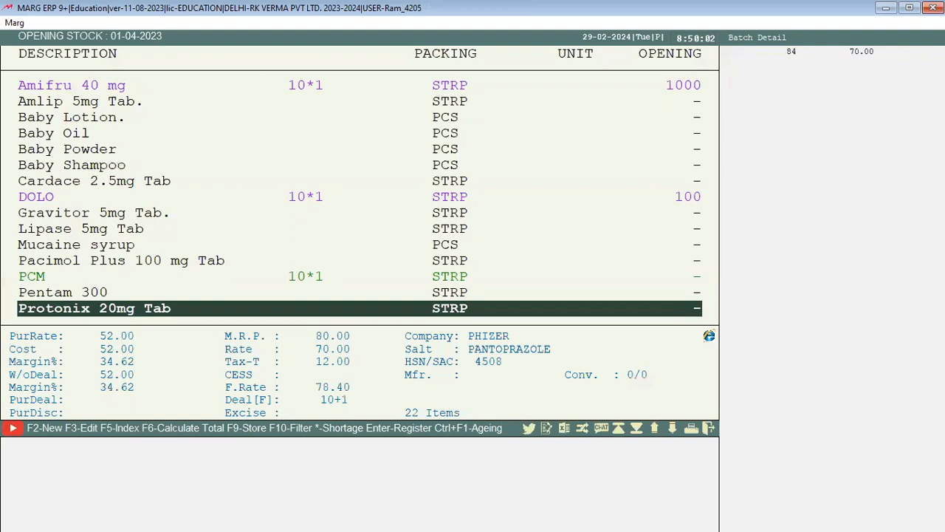
key("Up")
key("Down")
key("Up")
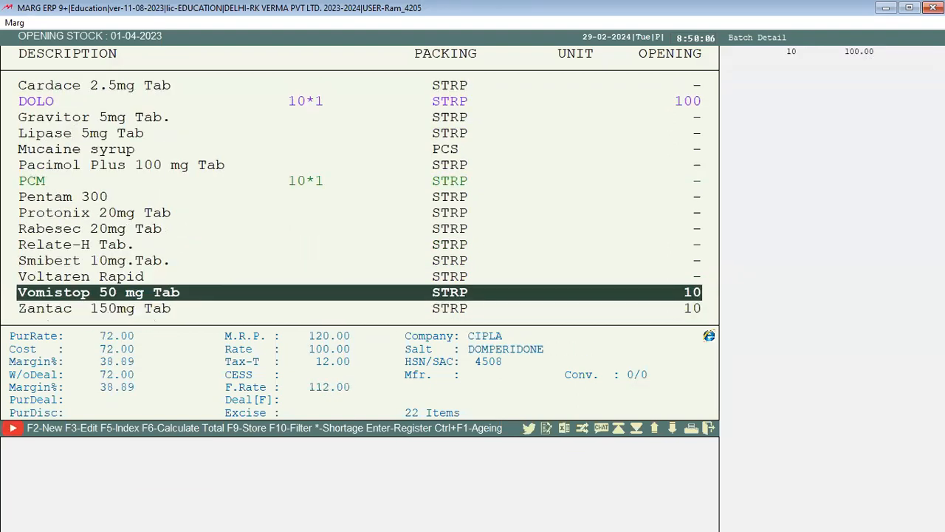
key("Return")
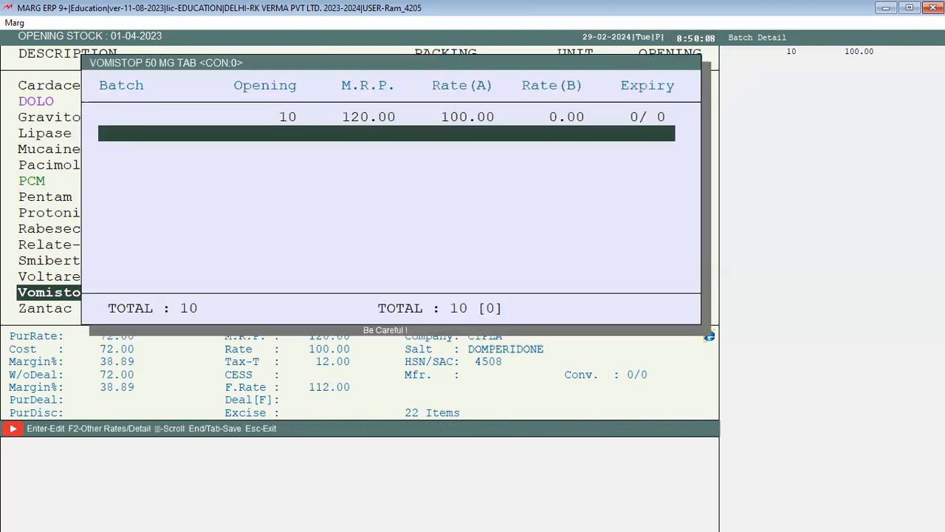
key("Return")
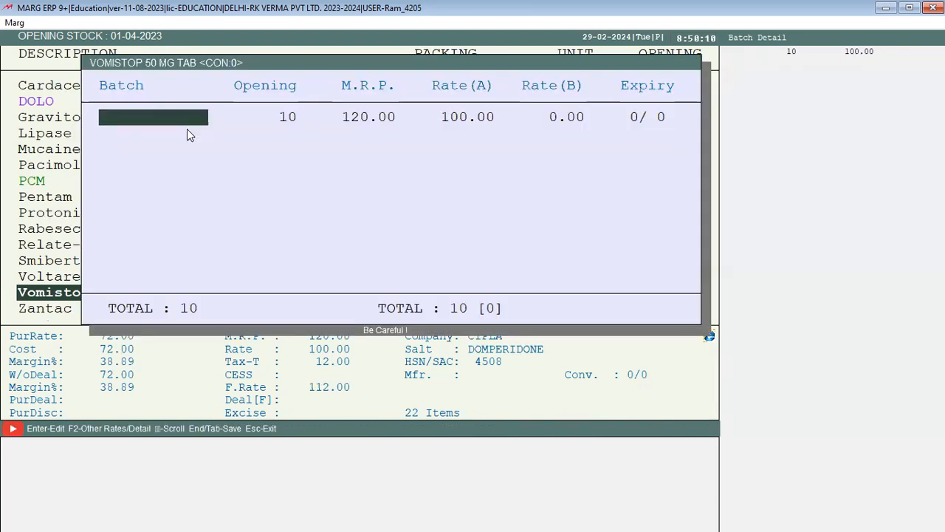
key("Return")
key("Return")
key("Up")
type("9")
key("Return")
Keep the batch's M.R.P., rates, expiry and 72.00 cost, and save the opening changes for Vomistop 50 mg Tab.
key("Return")
key("Return")
key("Return")
key("Return")
key("Return")
key("Return")
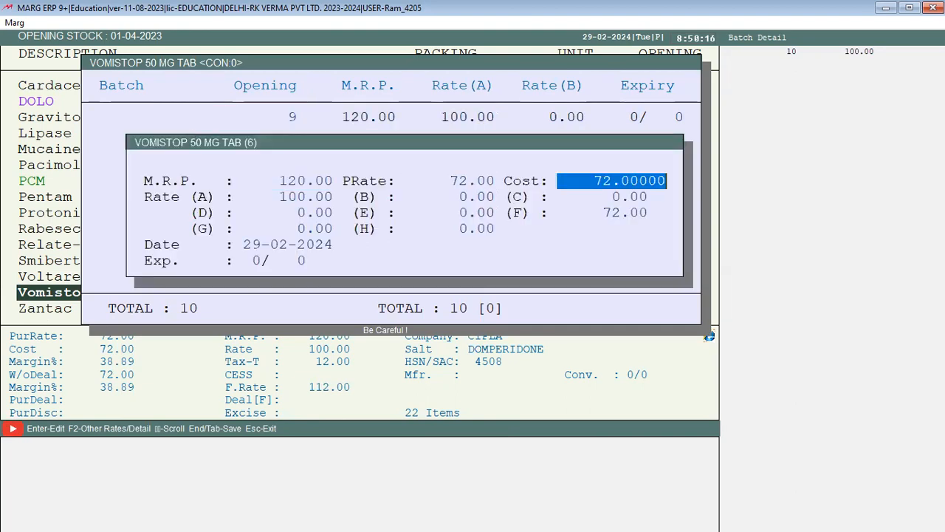
key("Return")
key("Escape")
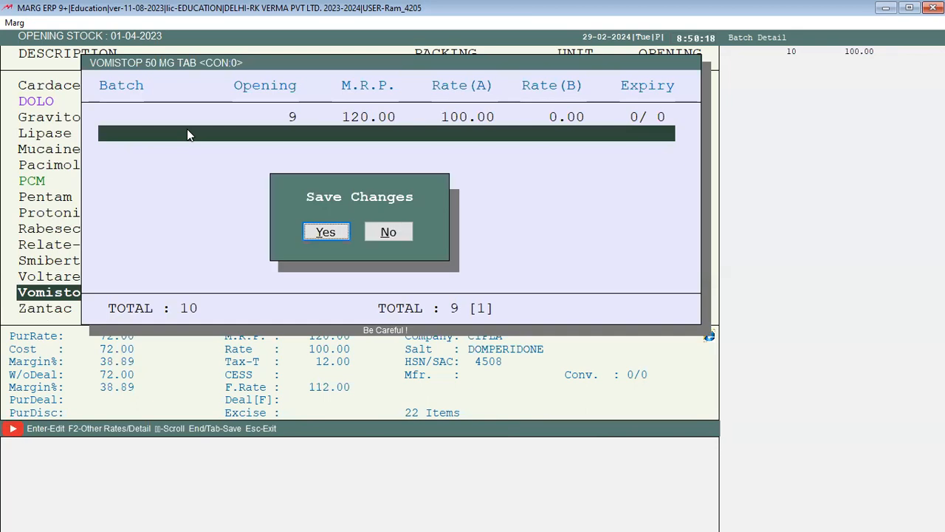
key("Return")
key("Return")
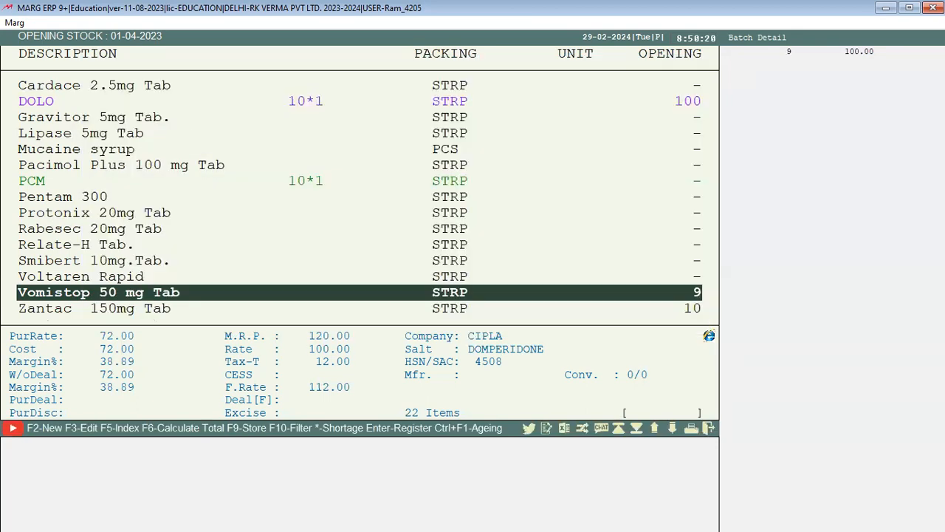
Set the opening quantity of BATCH001 of Zantac 150mg Tab to 100.
key("Down")
key("Return")
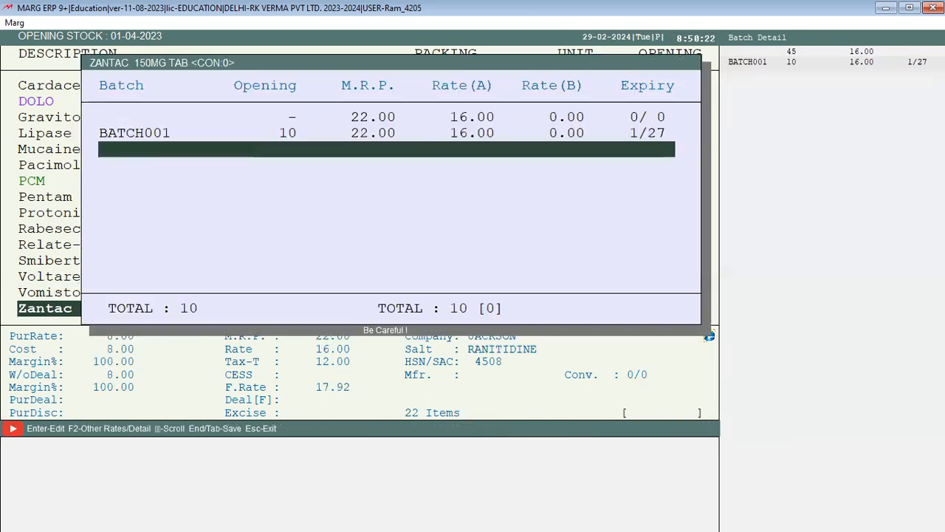
key("Down")
key("Return")
key("Return")
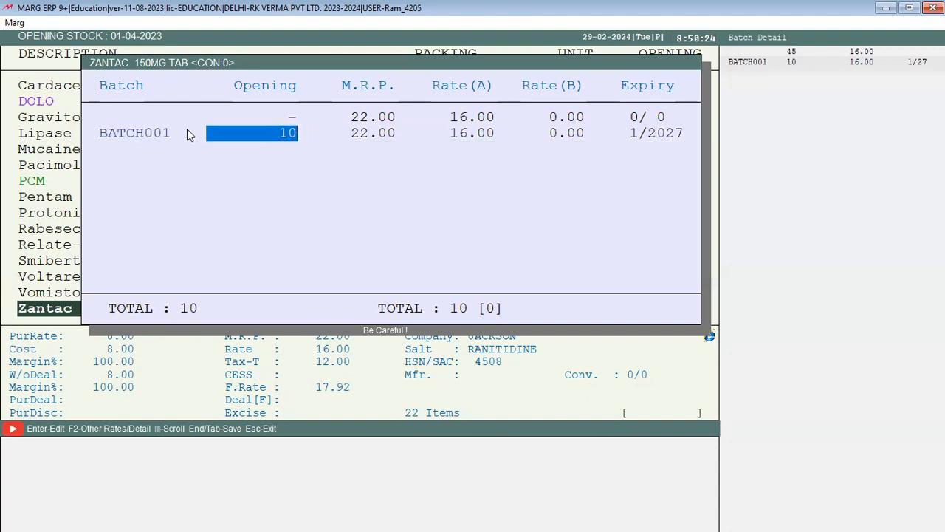
type("100")
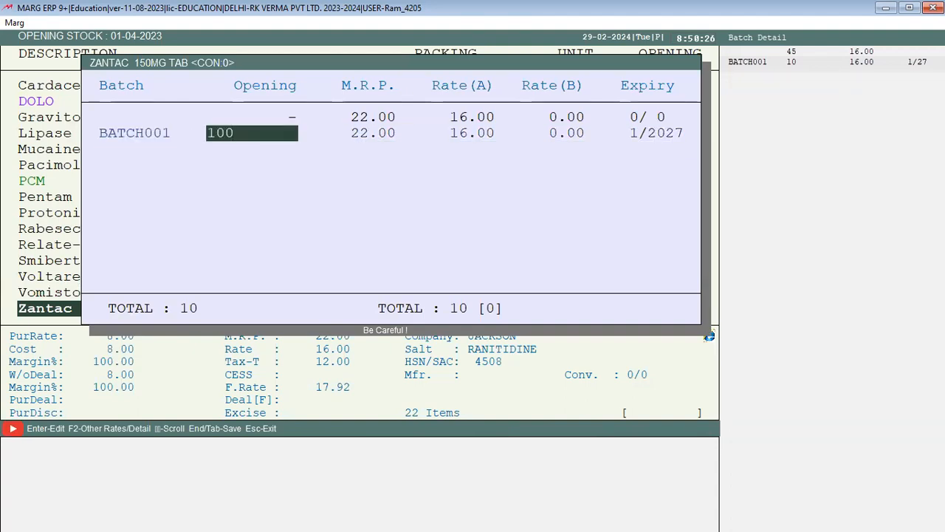
key("Return")
Keep the rates and expiry of BATCH001 and save the opening changes for Zantac 150mg Tab.
key("Return")
key("Return")
key("Return")
key("Return")
key("Return")
key("Return")
key("Escape")
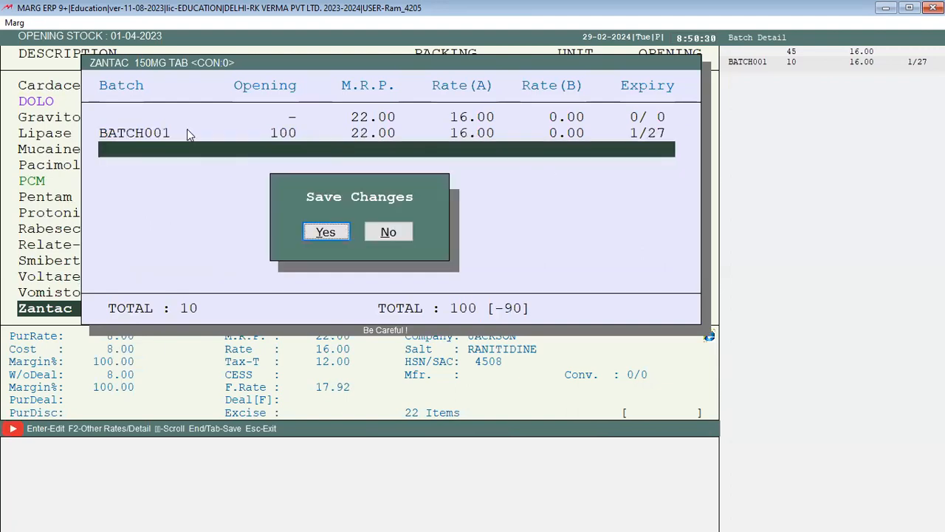
key("Return")
key("Return")
key("Return")
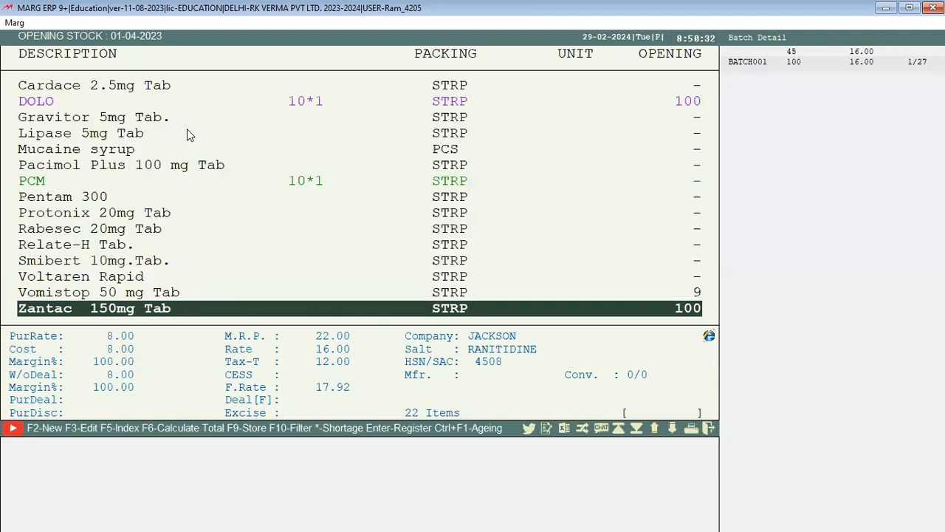
Examine the opening quantities and batch details of the items from Lipase 5mg Tab to Zantac 150mg Tab.
key("Up")
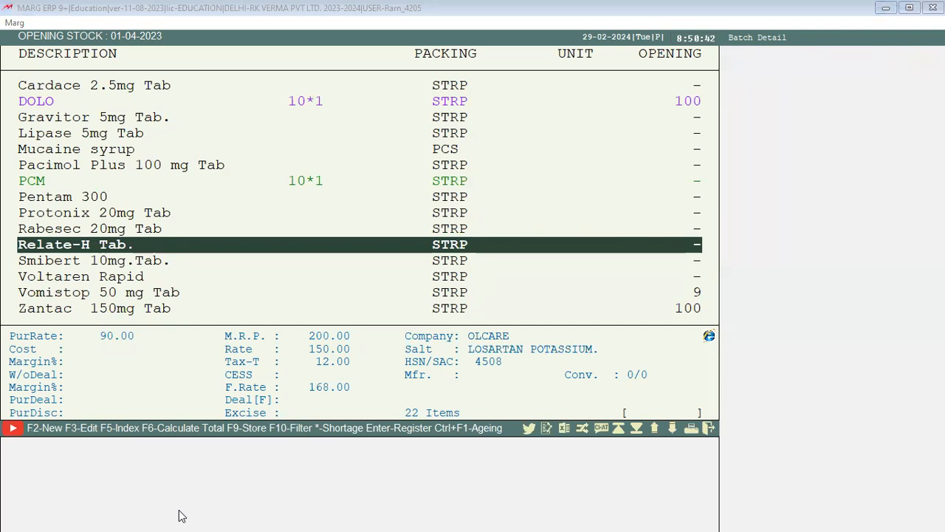
key("Down")
key("Up")
key("Down")
key("Down")
key("Down")
key("Down")
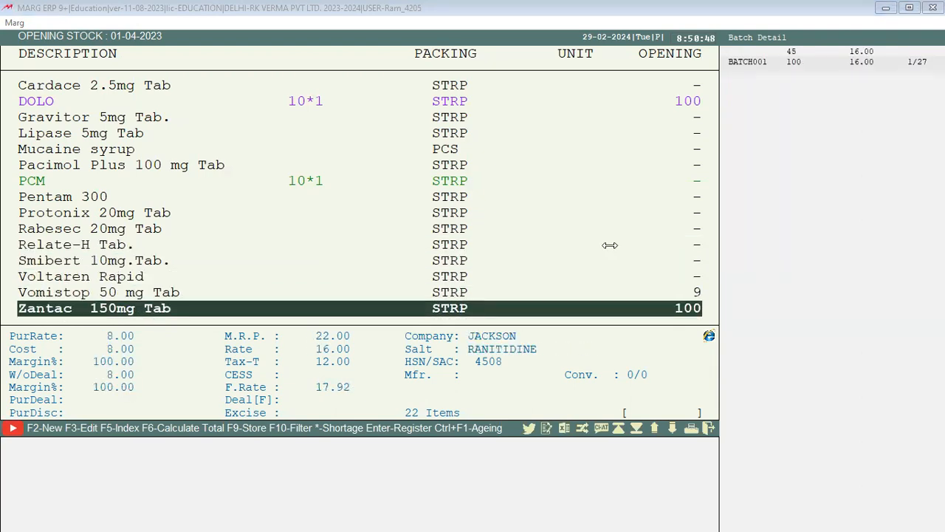
key("Up")
key("Up")
key("Up")
key("Up")
key("Up")
key("Up")
key("Up")
key("Up")
key("Up")
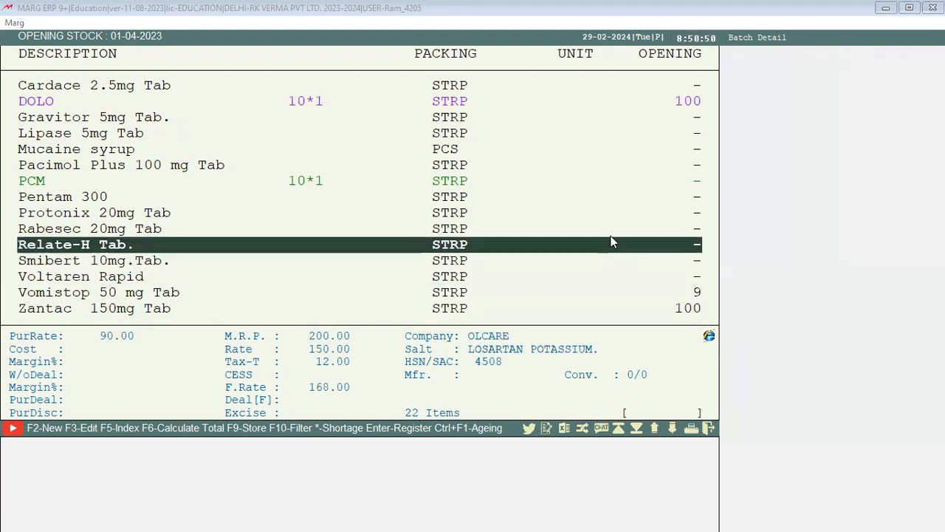
key("Up")
key("Up")
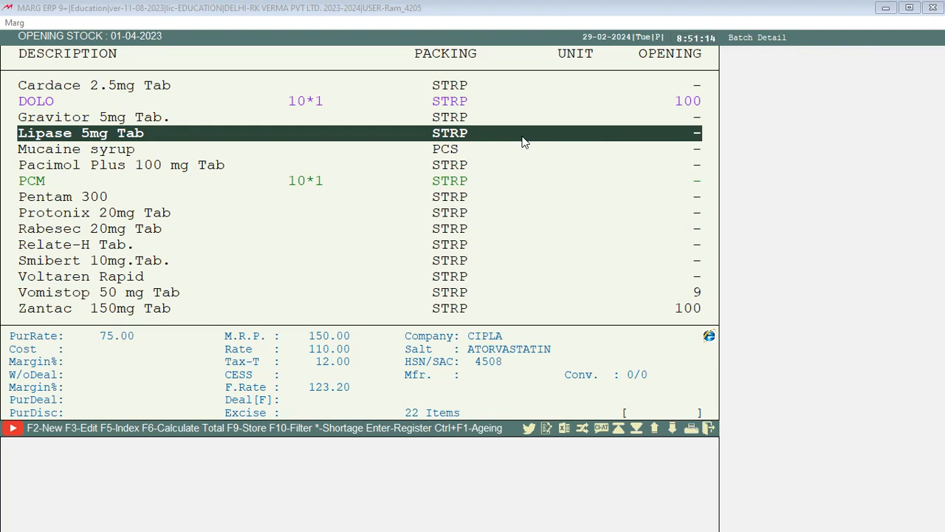
left_click(463, 228)
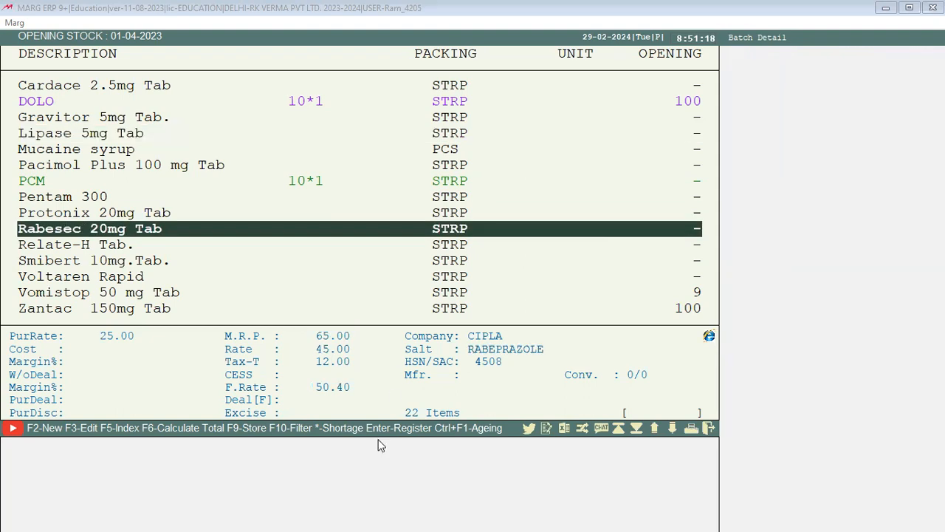
left_click(332, 314)
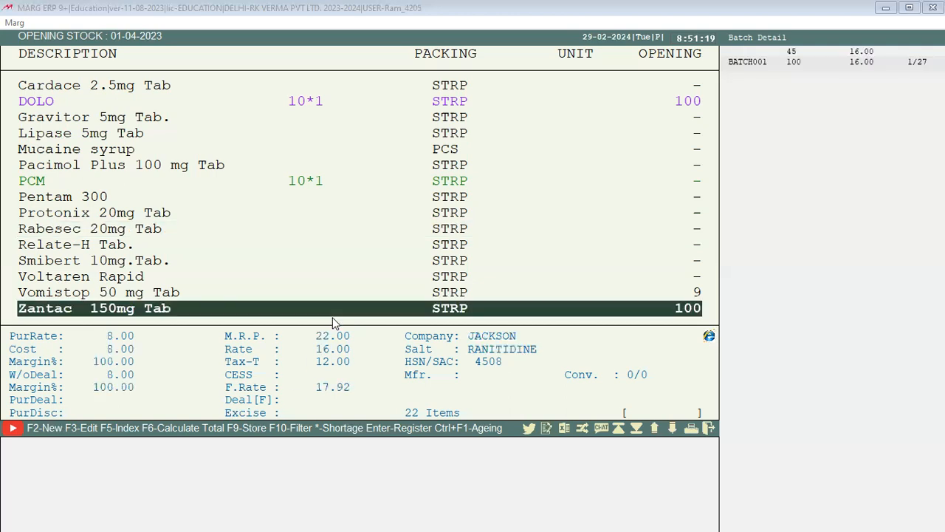
key("Up")
key("Up")
key("Up")
key("Up")
key("Up")
key("Up")
key("Up")
key("Up")
key("Up")
key("Up")
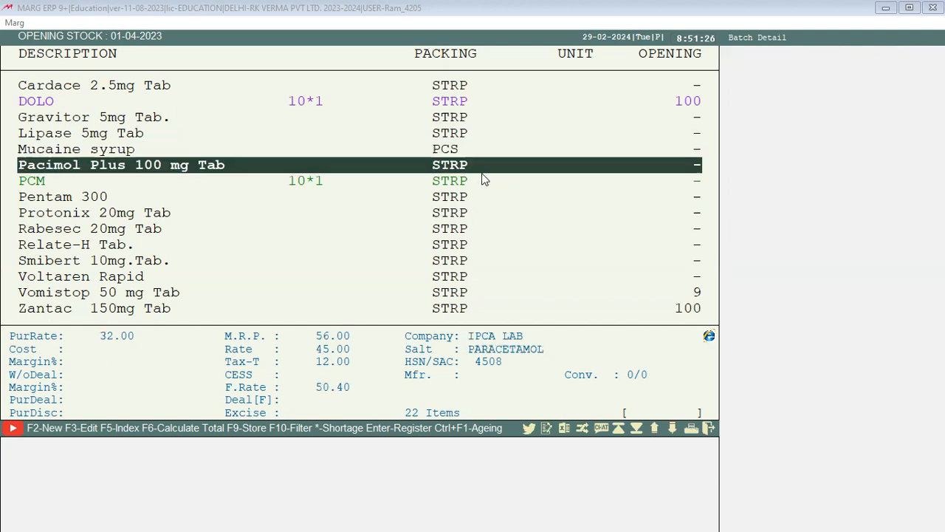
Leave the opening stock list and dismiss the SERVER.EXE alert.
left_click(460, 337)
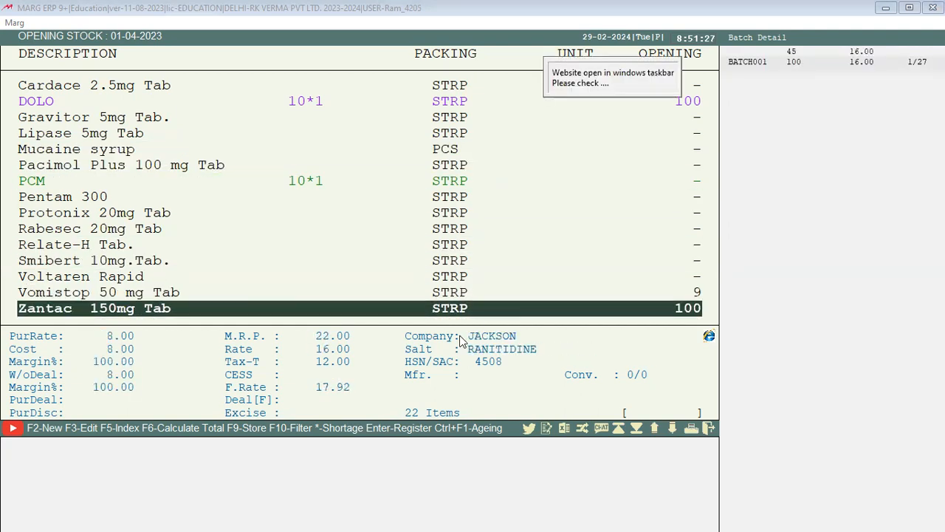
key("Escape")
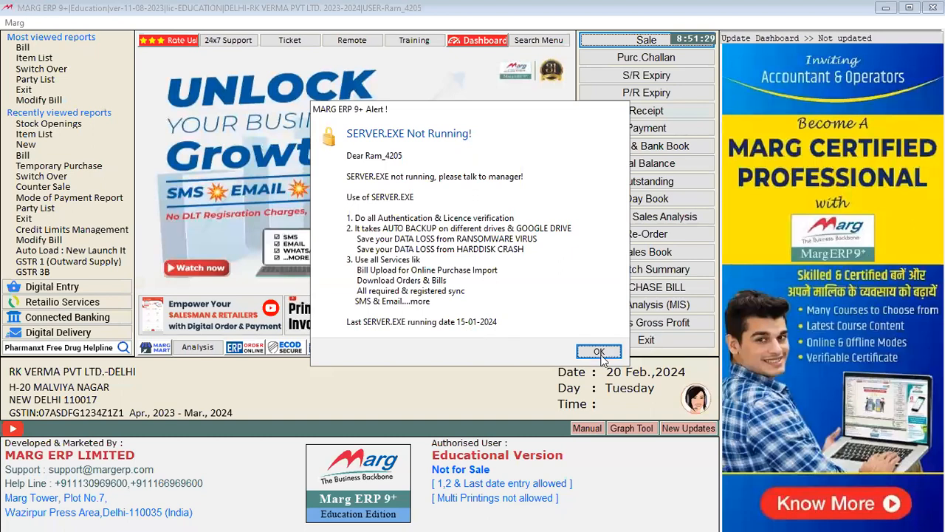
left_click(599, 352)
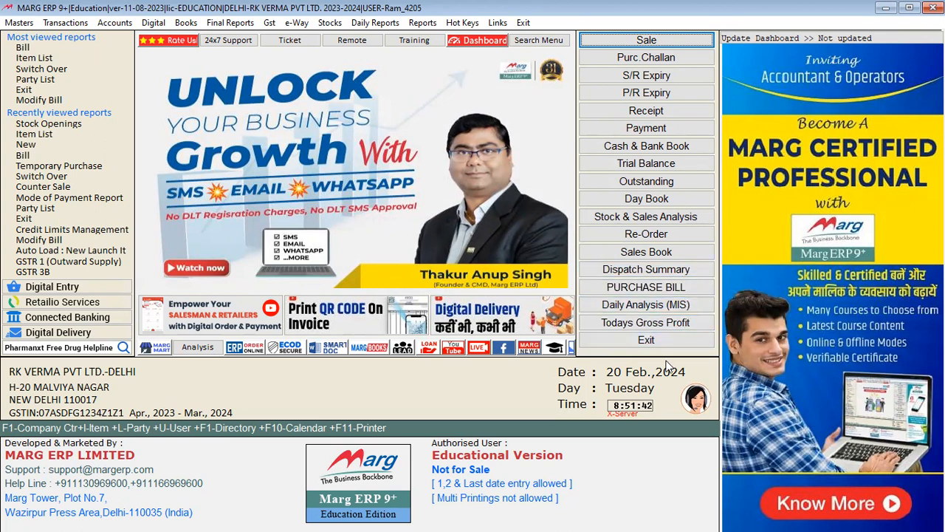
Minimize the ERP and browser windows, and decline keeping the backup and data in the same path.
left_click(890, 7)
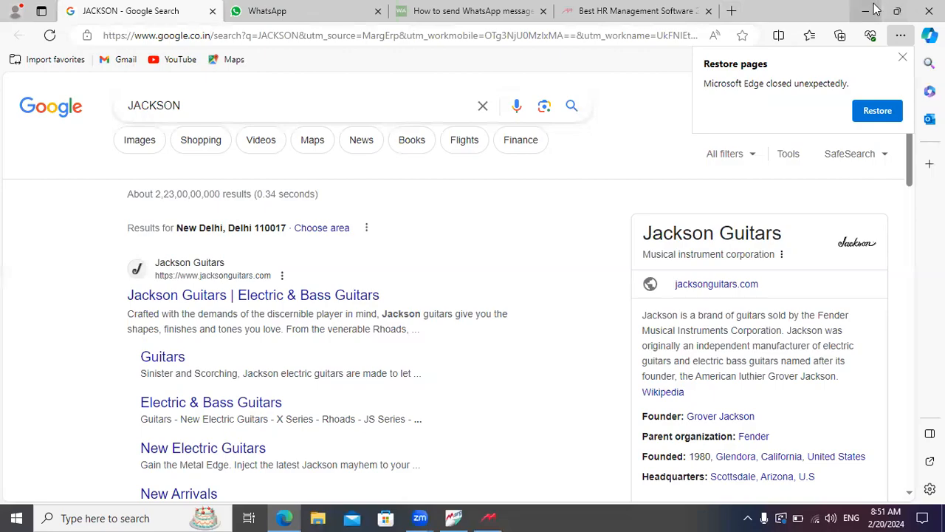
left_click(872, 10)
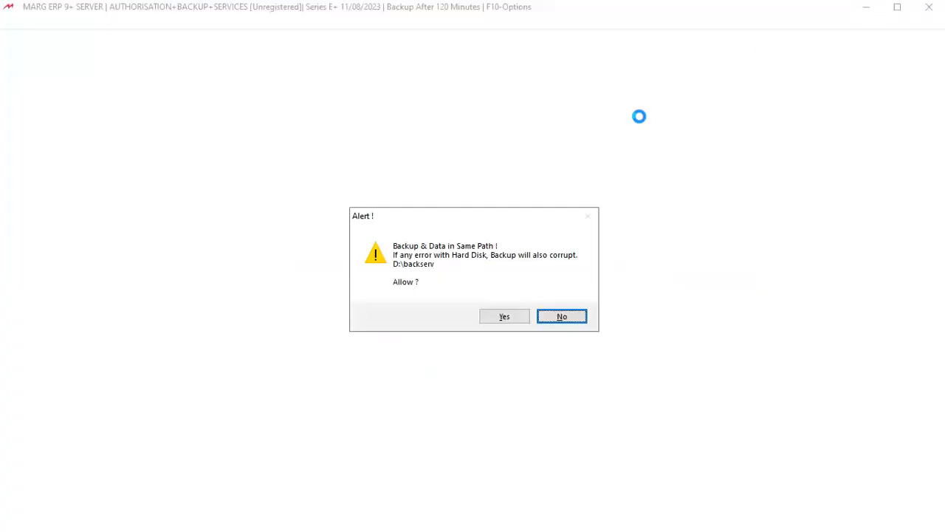
left_click(561, 317)
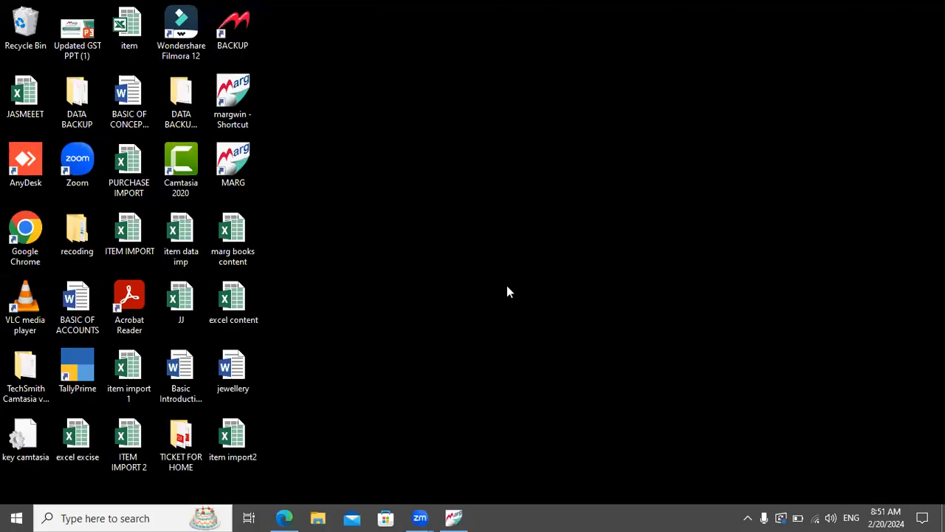